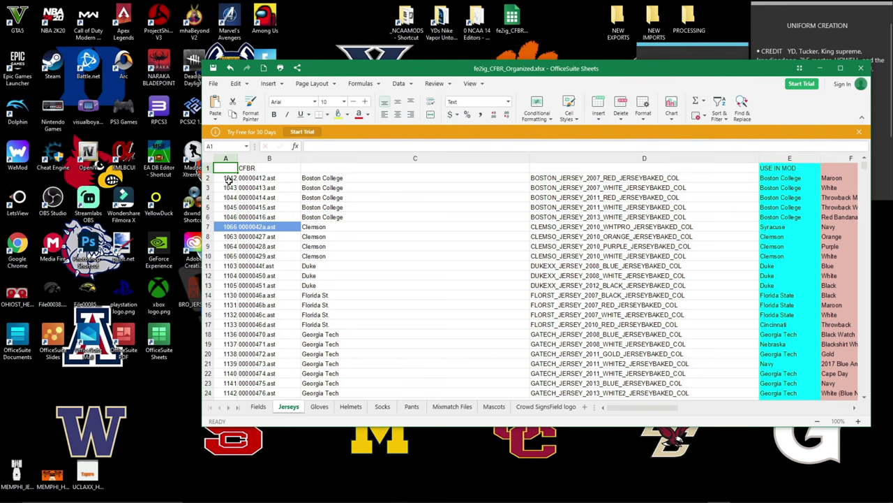
# - Switch to the NCAA 2014 AST Editor and arrange its window and the spreadsheet so both can be seen
pyautogui.click(559, 493)
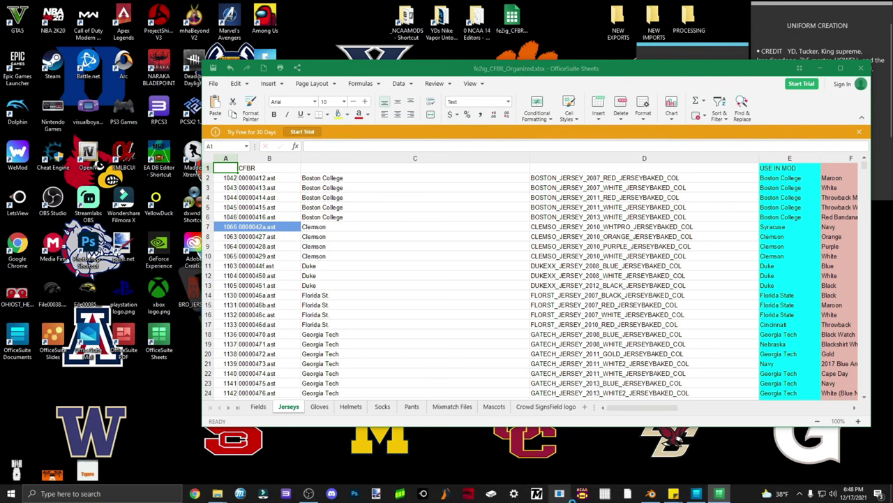
pyautogui.moveTo(325, 93); pyautogui.dragTo(409, 168)
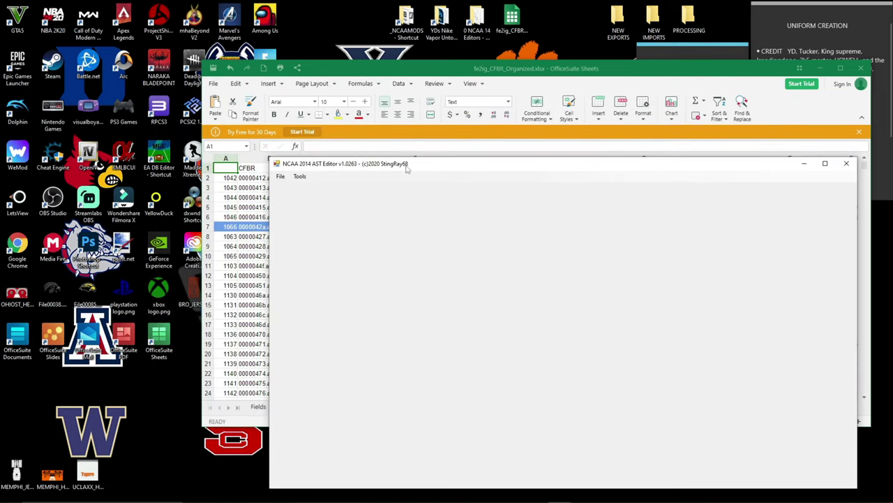
pyautogui.moveTo(344, 172); pyautogui.dragTo(297, 166)
pyautogui.moveTo(299, 68); pyautogui.dragTo(117, 12)
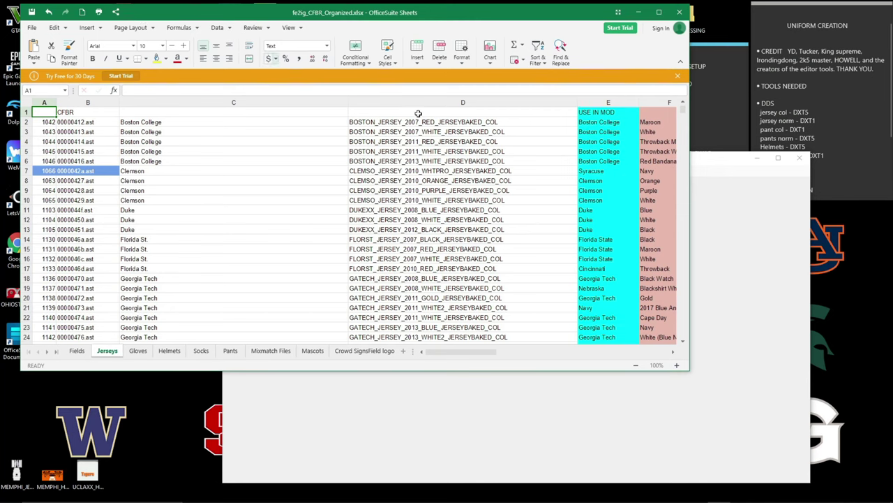
pyautogui.click(739, 247)
# - Load qkl_fe2ig.ast from the USRDIR folder of the NCAA Football 14 game into the AST editor
pyautogui.click(233, 170)
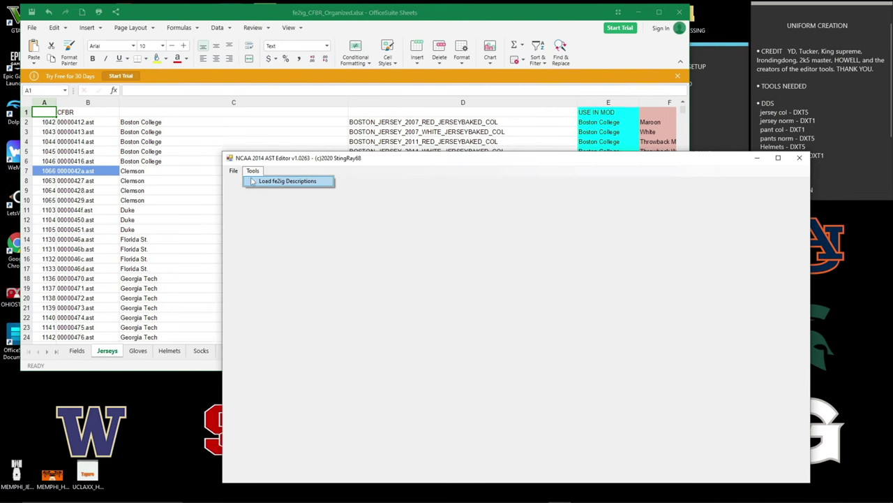
pyautogui.click(238, 181)
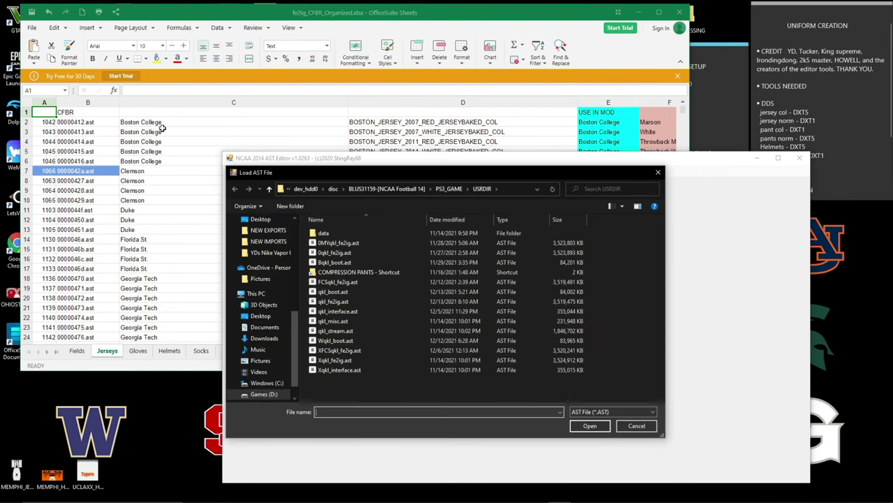
pyautogui.scroll(4, 276, 280)
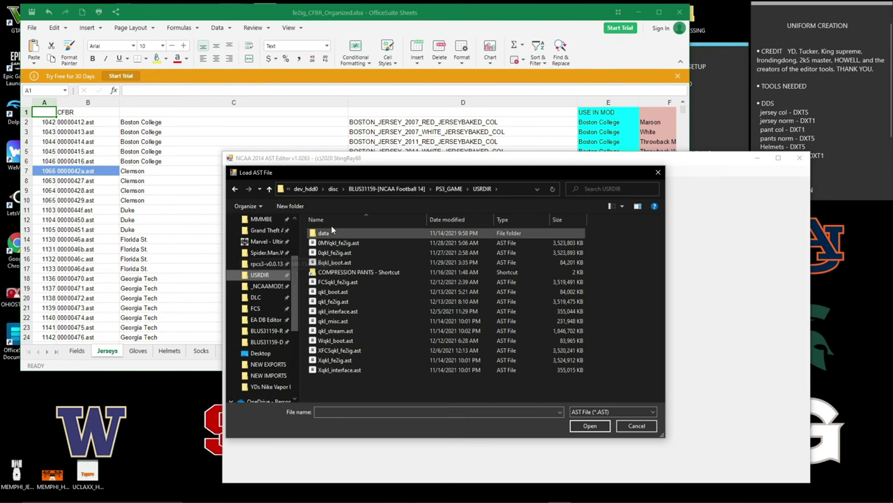
pyautogui.click(362, 190)
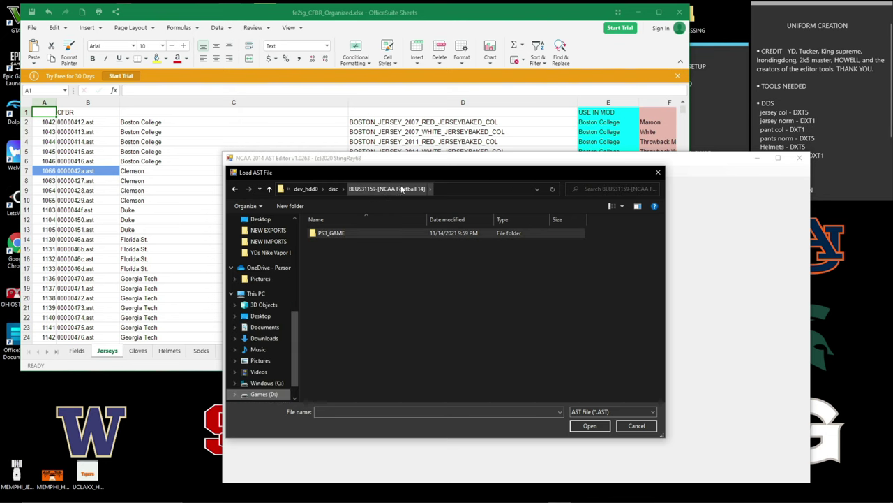
pyautogui.doubleClick(332, 233)
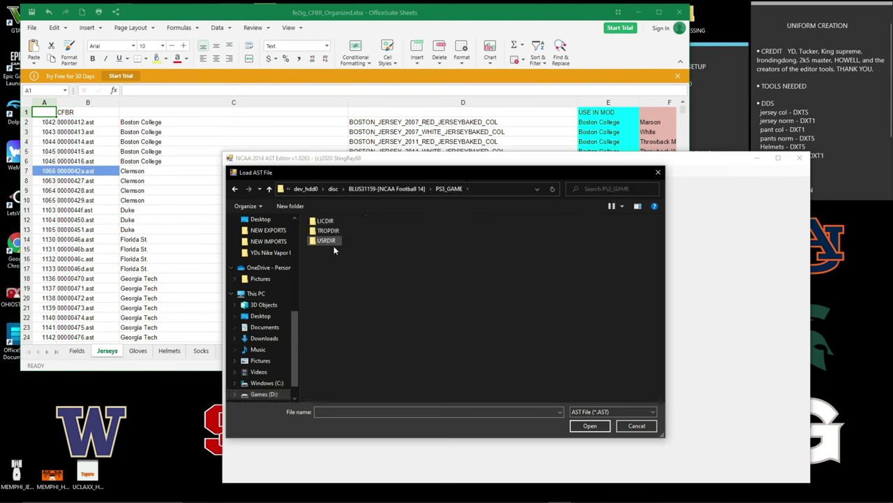
pyautogui.doubleClick(327, 241)
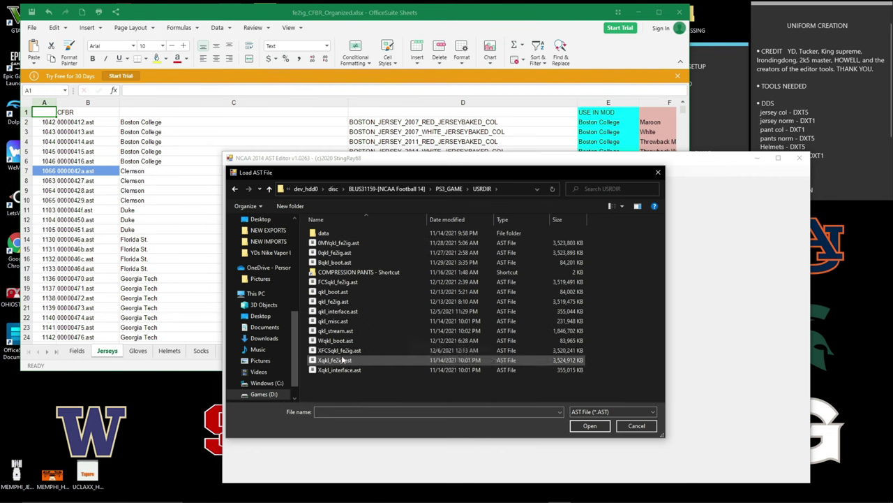
pyautogui.click(333, 301)
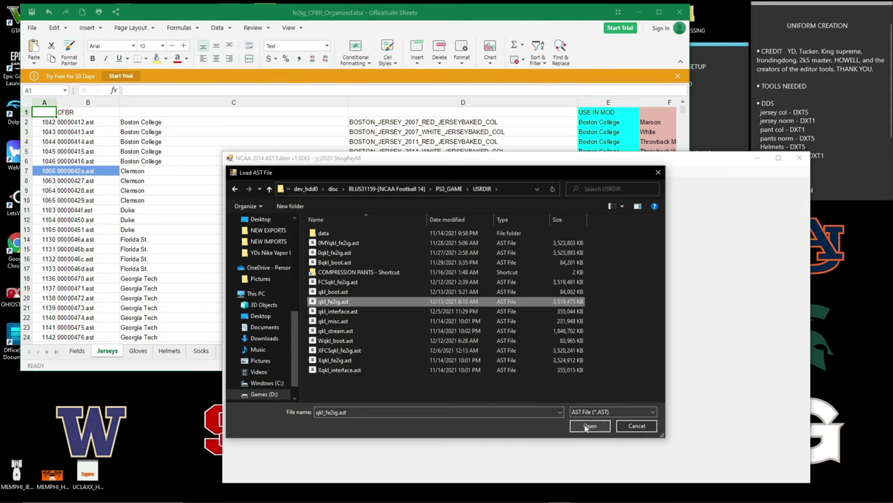
pyautogui.click(590, 426)
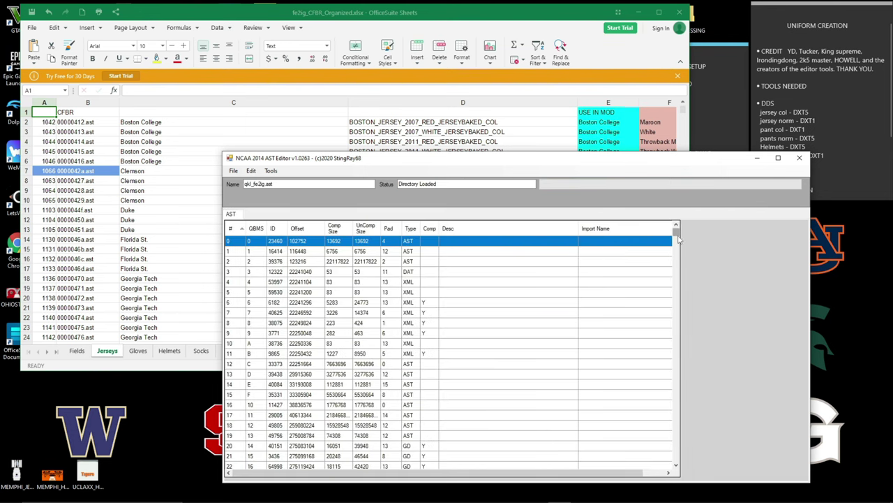
# - Extract entry 1042, the first Boston College jersey, from the loaded archive into the NEW EXPORTS folder on the Desktop
pyautogui.moveTo(676, 232); pyautogui.dragTo(688, 289)
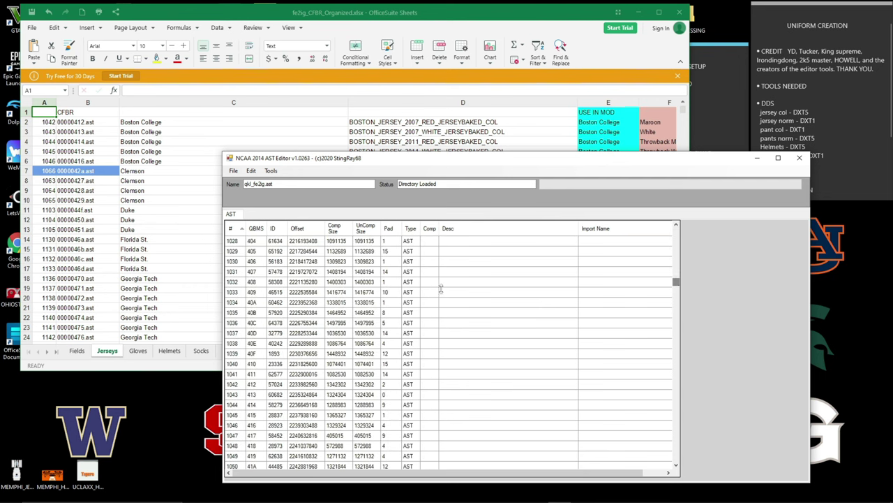
pyautogui.scroll(-3, 281, 314)
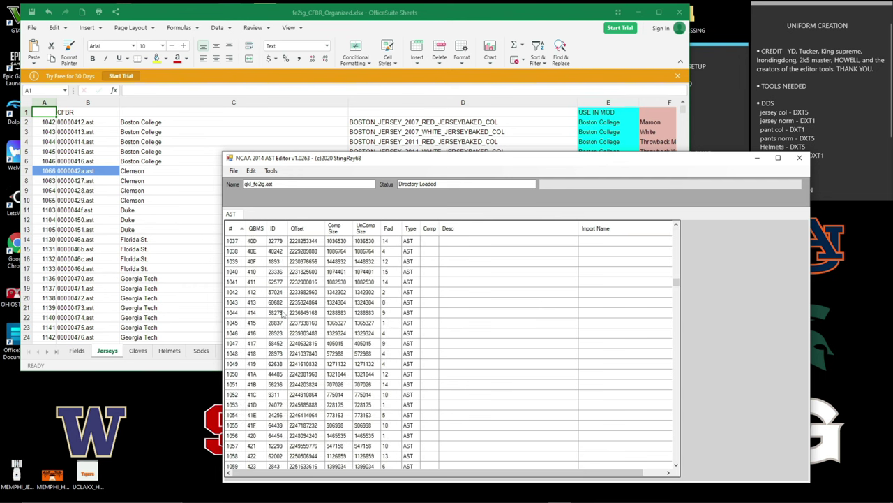
pyautogui.click(235, 293)
pyautogui.rightClick(236, 294)
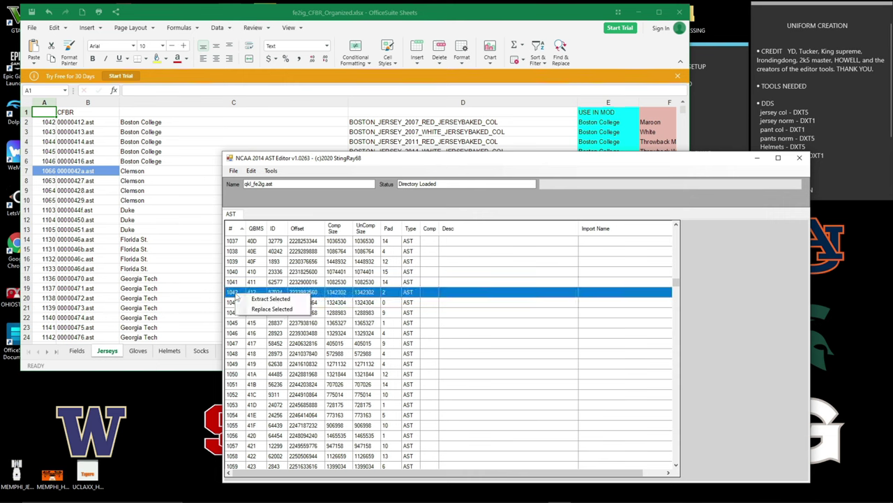
pyautogui.click(272, 299)
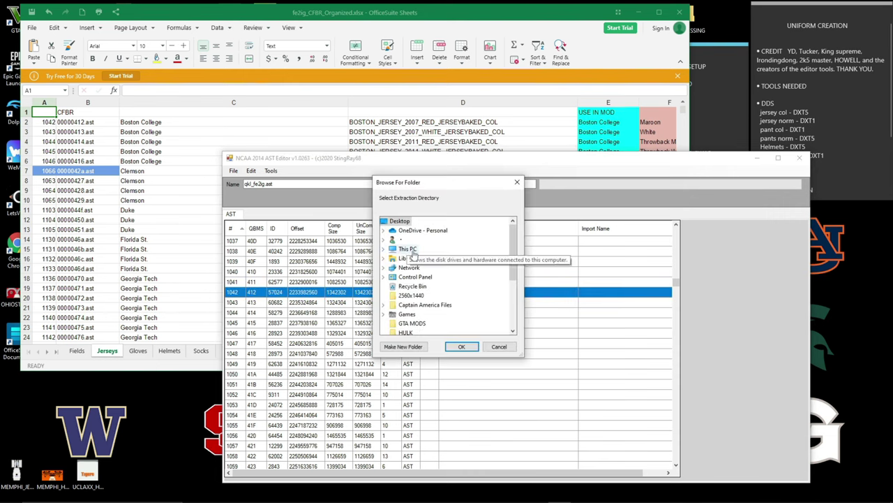
pyautogui.scroll(-3, 423, 300)
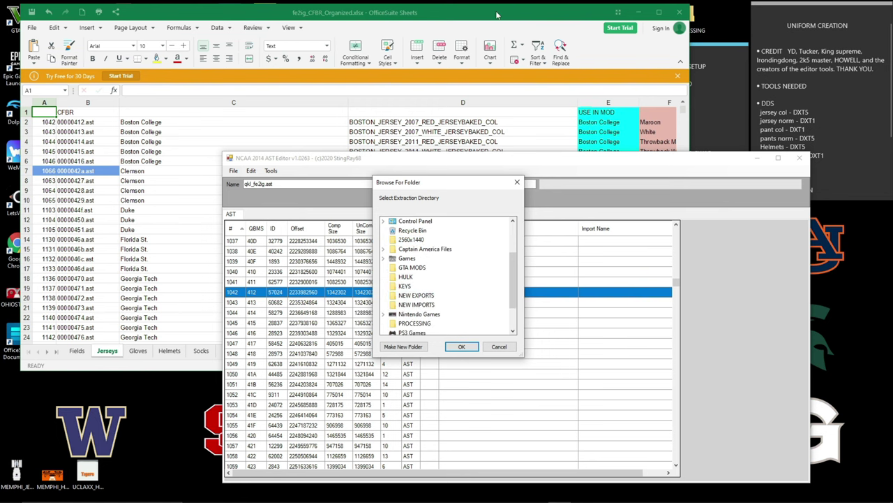
pyautogui.moveTo(498, 14); pyautogui.dragTo(516, 79)
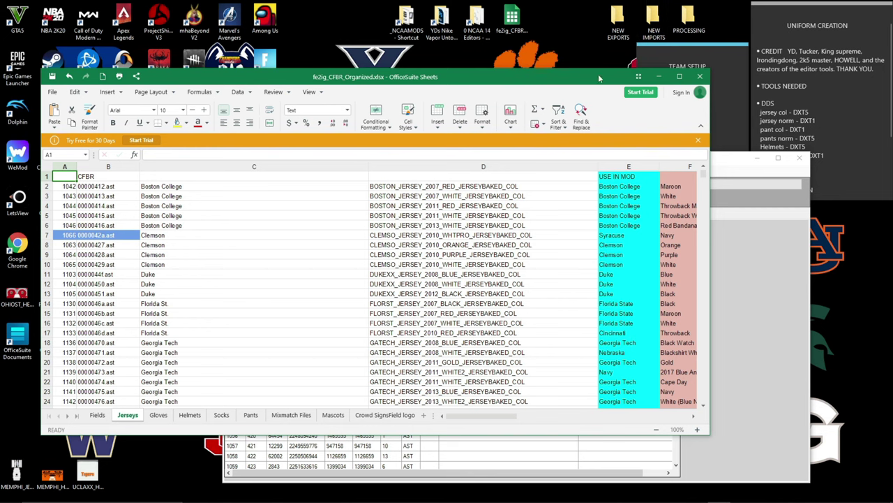
pyautogui.moveTo(551, 77); pyautogui.dragTo(515, 12)
pyautogui.click(694, 168)
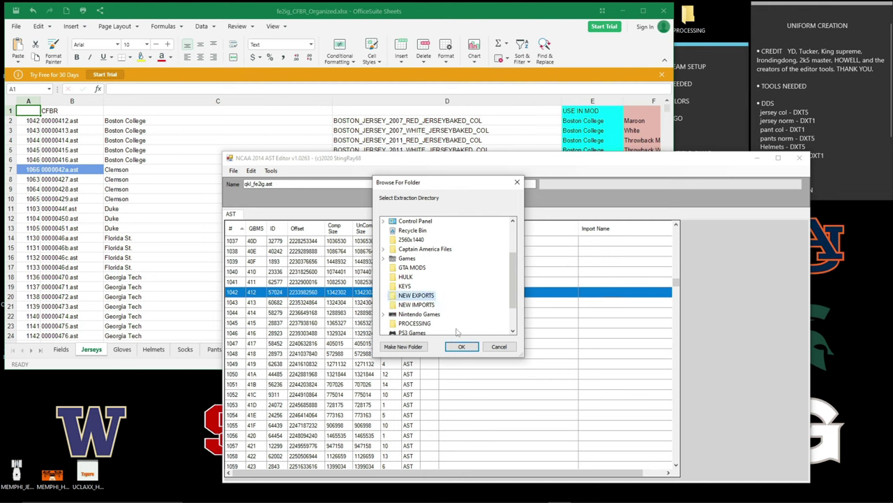
pyautogui.click(410, 296)
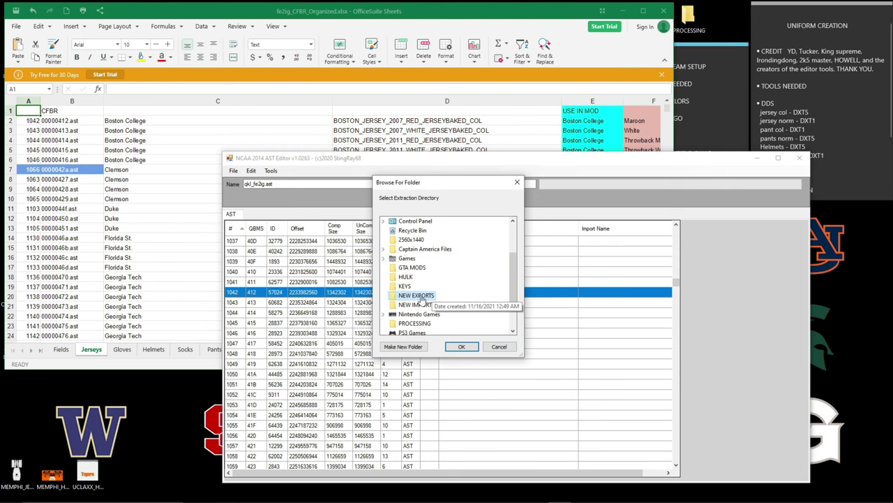
pyautogui.click(462, 347)
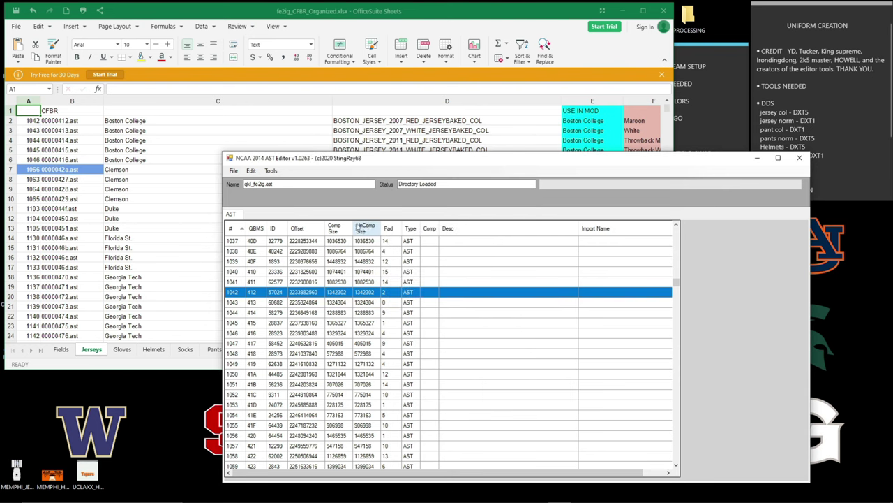
# - Look up the first Boston College helmet in the Helmets sheet and extract its entry, 1615, into the NEW EXPORTS folder
pyautogui.click(148, 350)
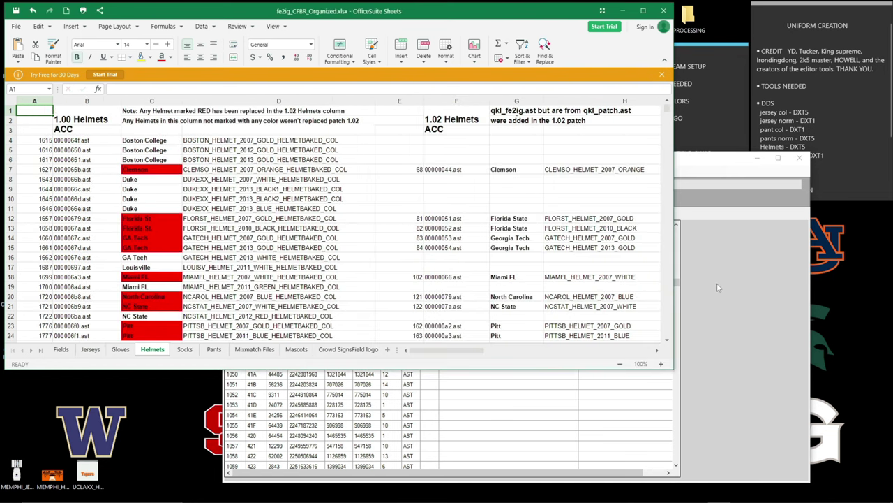
pyautogui.click(678, 311)
pyautogui.moveTo(676, 282); pyautogui.dragTo(676, 309)
pyautogui.click(231, 346)
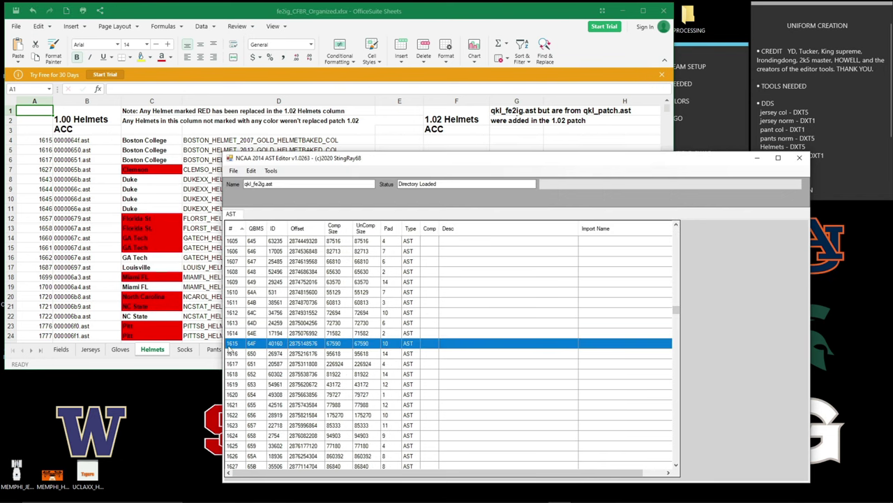
pyautogui.rightClick(231, 346)
pyautogui.click(249, 352)
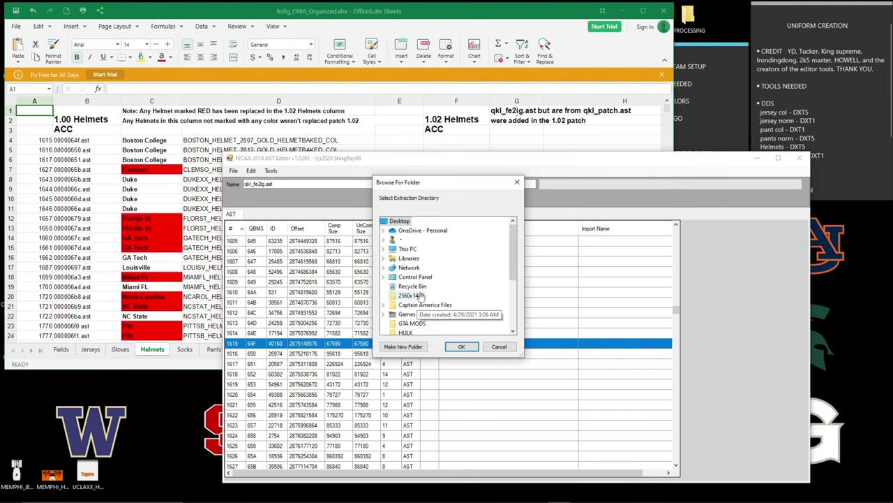
pyautogui.scroll(-2, 419, 301)
pyautogui.click(419, 305)
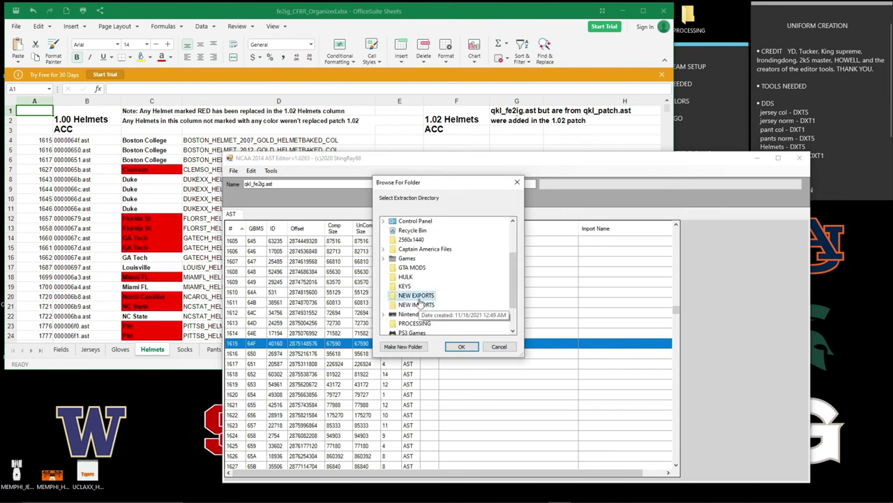
pyautogui.click(462, 346)
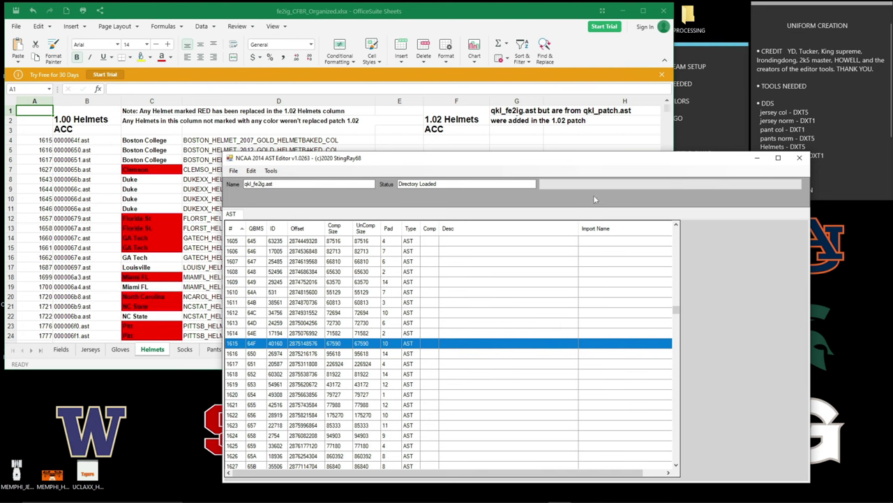
# - Look up the first Boston College pants in the Pants sheet and select the matching entry, 1951, in the AST editor
pyautogui.click(348, 19)
pyautogui.click(215, 351)
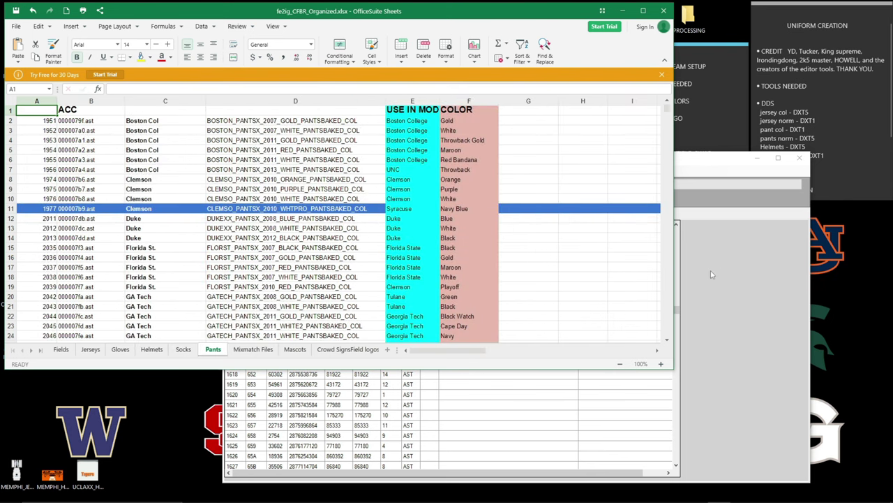
pyautogui.click(744, 277)
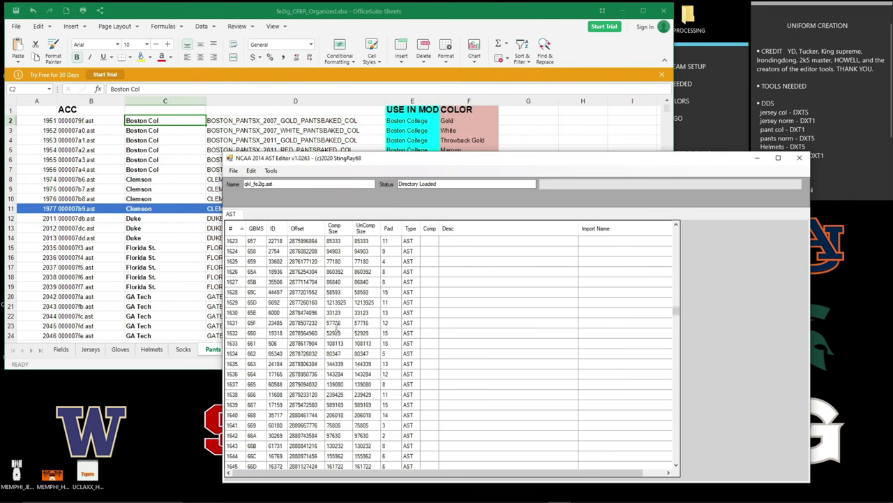
pyautogui.scroll(-15, 447, 349)
pyautogui.doubleClick(241, 312)
pyautogui.click(461, 289)
# - Examine the Mixmatch Files sheet for the entry numbers and XML file names assigned to each team
pyautogui.click(348, 19)
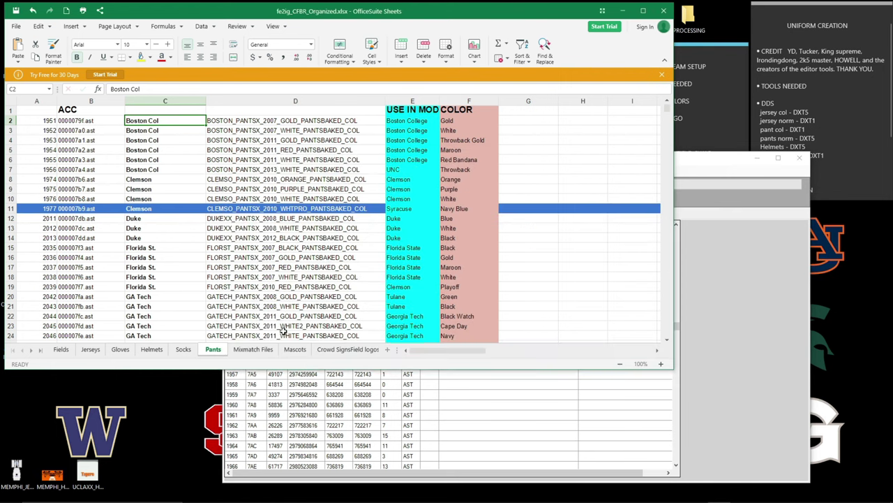
pyautogui.click(255, 349)
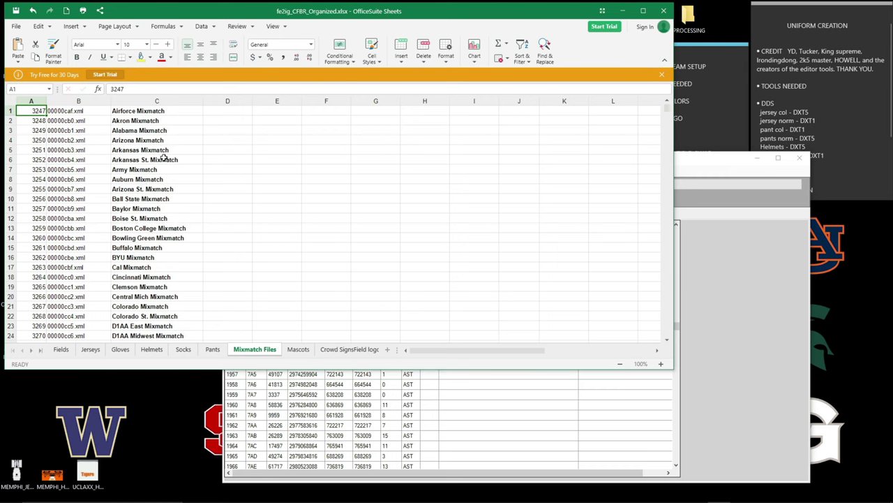
pyautogui.scroll(-1, 161, 198)
pyautogui.scroll(1, 162, 198)
pyautogui.scroll(-1, 153, 198)
pyautogui.scroll(-1, 158, 200)
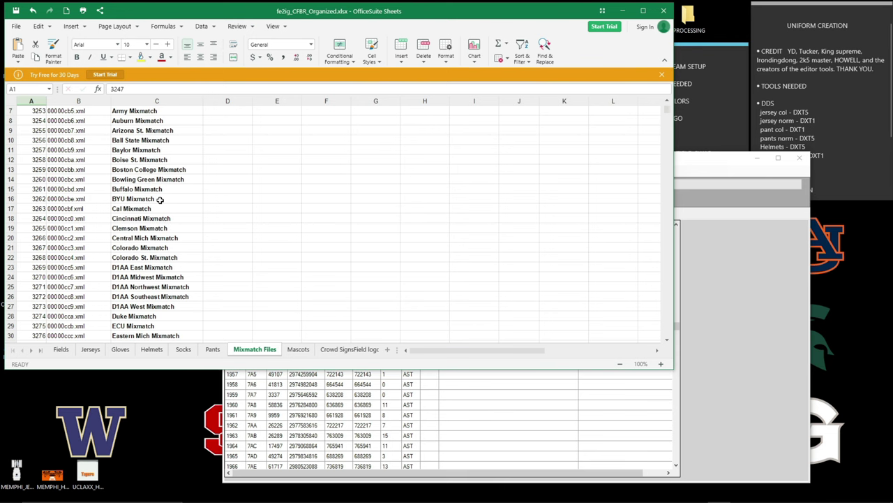
pyautogui.scroll(2, 168, 150)
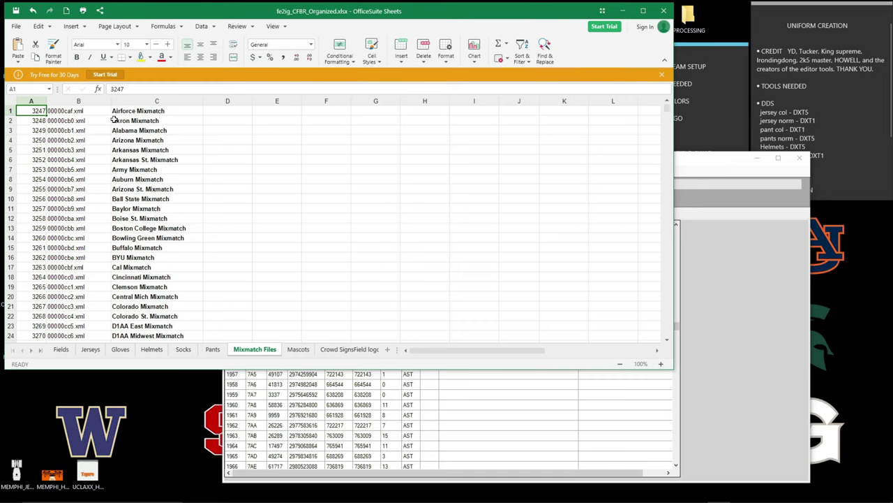
# - Extract entry 3247, the Air Force mixmatch XML file, from qkl_fe2ig.ast into the NEW EXPORTS folder
pyautogui.click(709, 170)
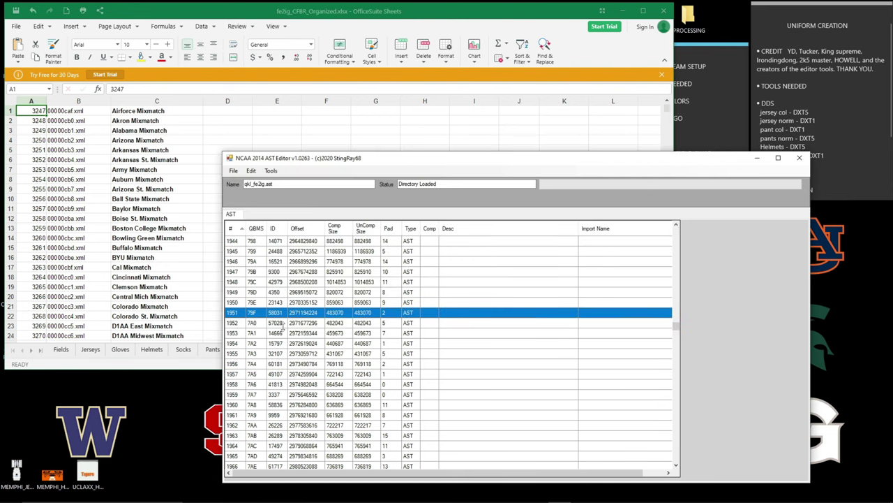
pyautogui.scroll(-6, 282, 328)
pyautogui.scroll(-14, 489, 307)
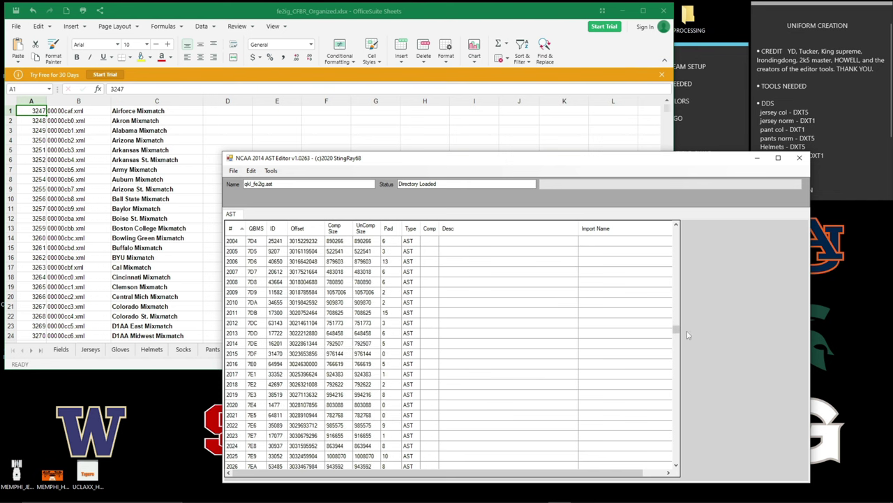
pyautogui.moveTo(675, 328); pyautogui.dragTo(675, 392)
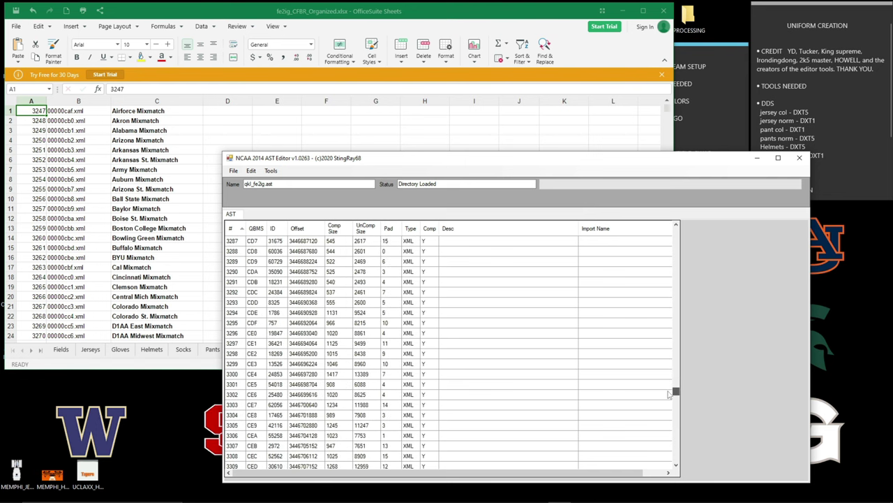
pyautogui.scroll(5, 268, 300)
pyautogui.scroll(7, 265, 298)
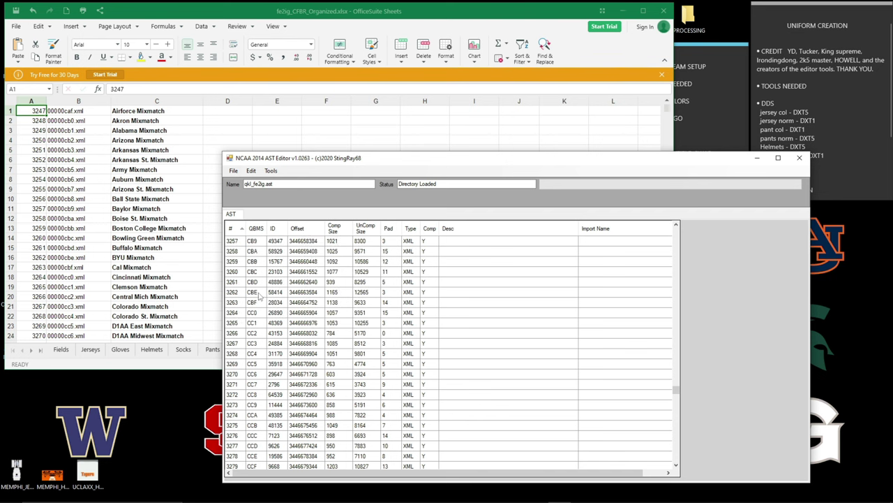
pyautogui.click(238, 263)
pyautogui.rightClick(238, 263)
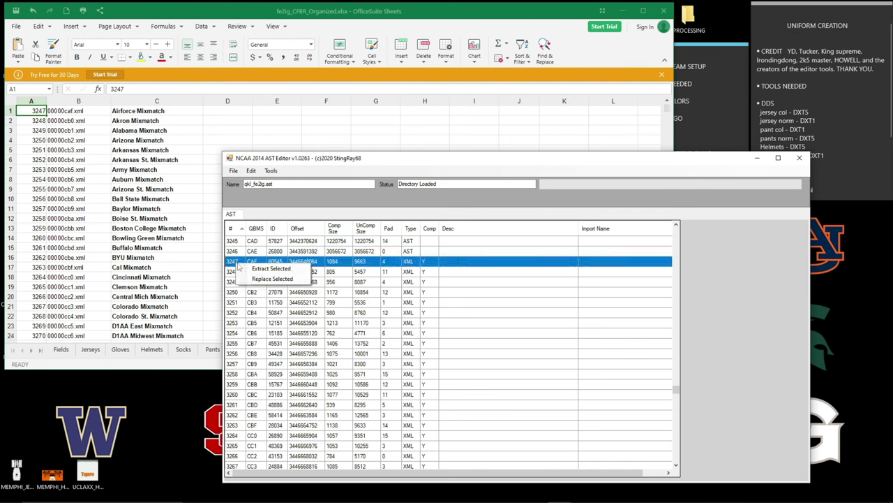
pyautogui.click(259, 268)
pyautogui.scroll(-3, 410, 270)
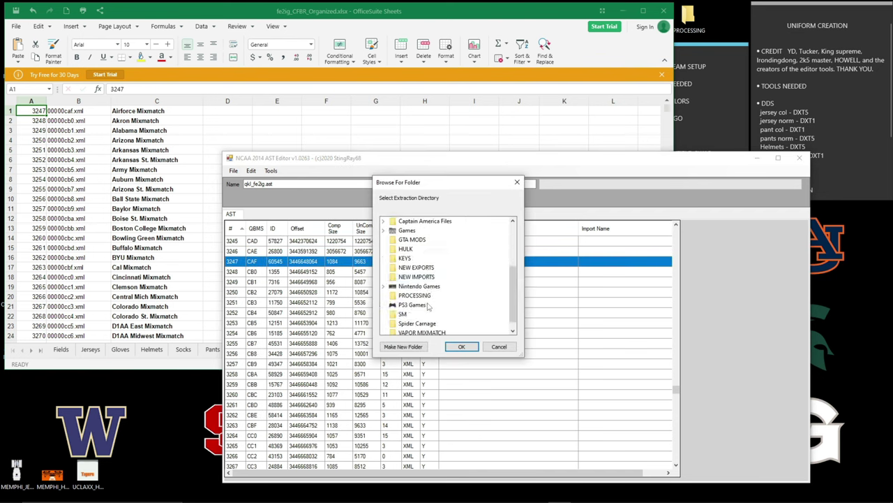
pyautogui.click(418, 269)
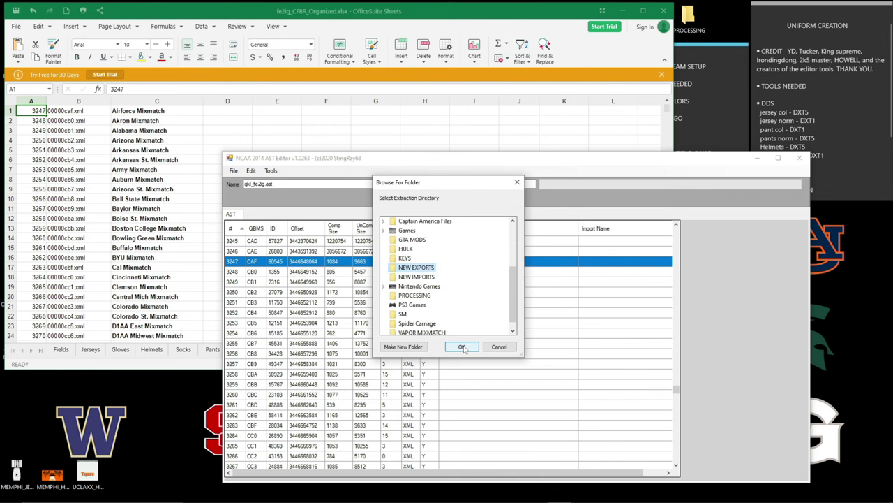
pyautogui.click(462, 347)
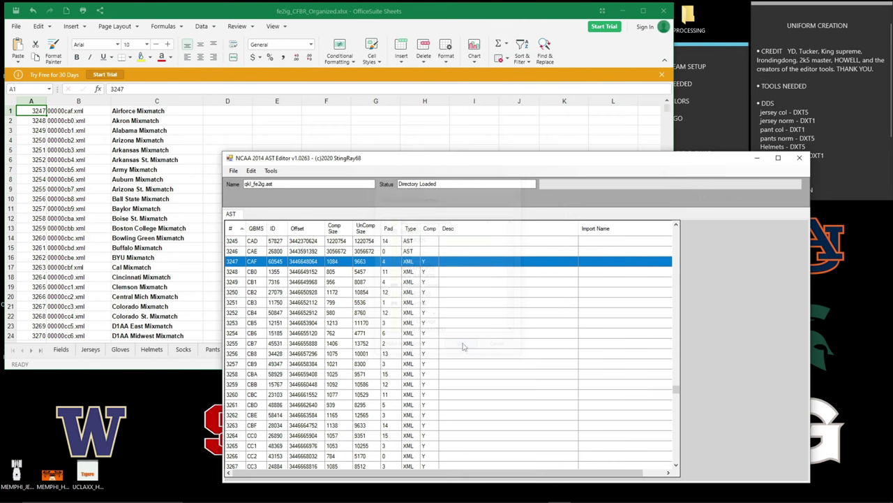
# - Look up the Boston College mixmatch in the Mixmatch Files sheet and extract its entry, 3259, into the NEW EXPORTS folder
pyautogui.click(188, 14)
pyautogui.scroll(-1, 174, 168)
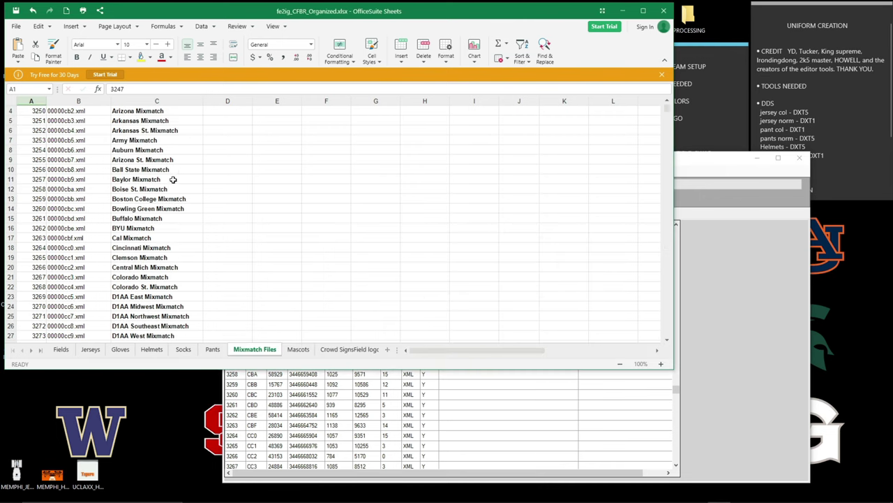
pyautogui.click(52, 199)
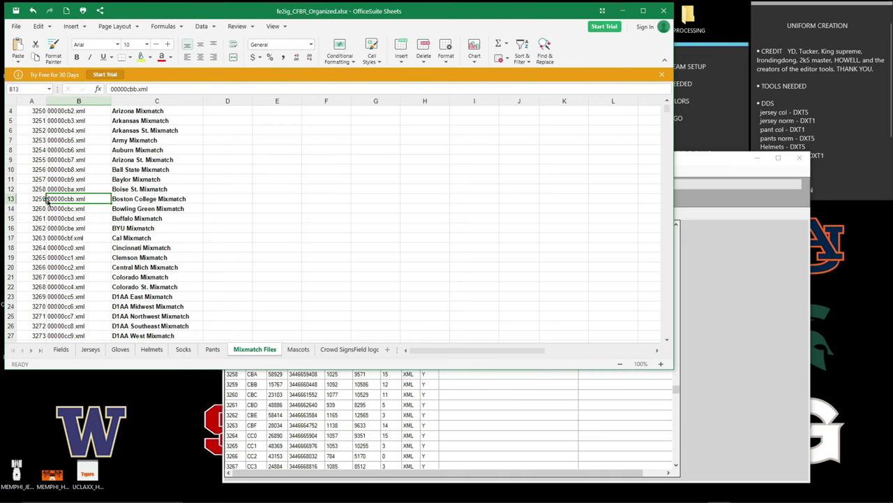
pyautogui.click(728, 319)
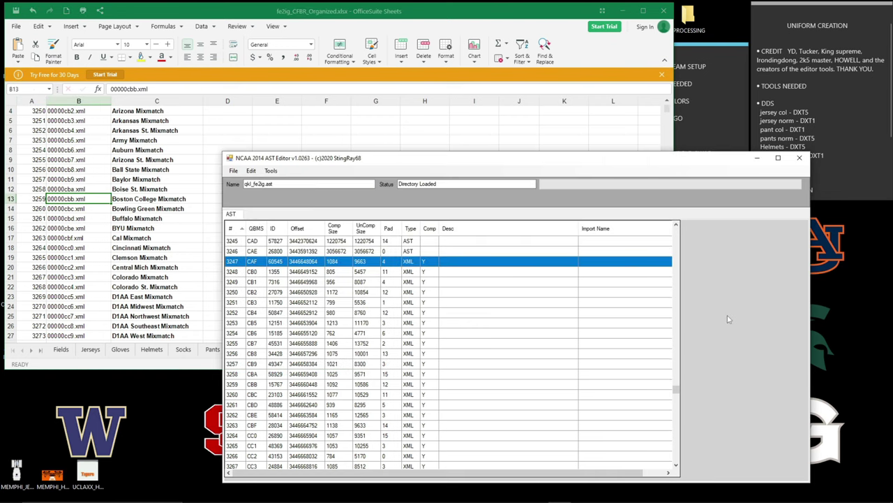
pyautogui.scroll(-3, 250, 296)
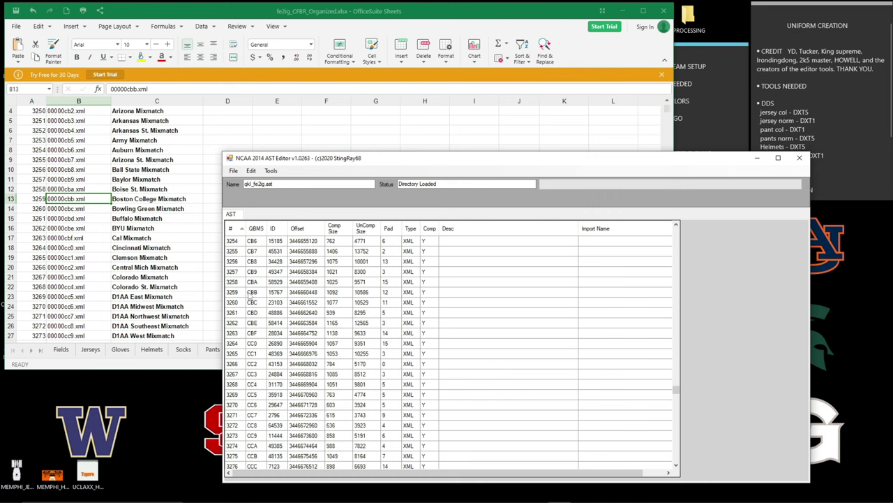
pyautogui.click(235, 292)
pyautogui.rightClick(233, 292)
pyautogui.click(272, 295)
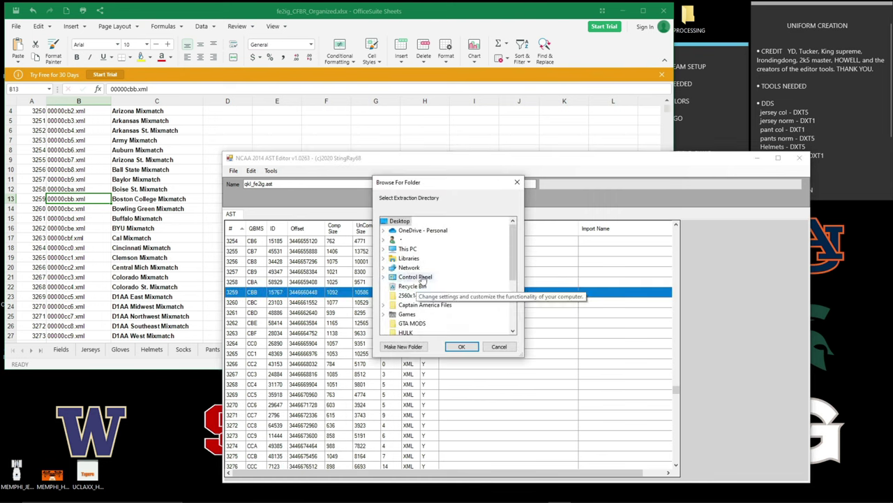
pyautogui.scroll(-5, 433, 286)
pyautogui.click(416, 295)
pyautogui.click(462, 346)
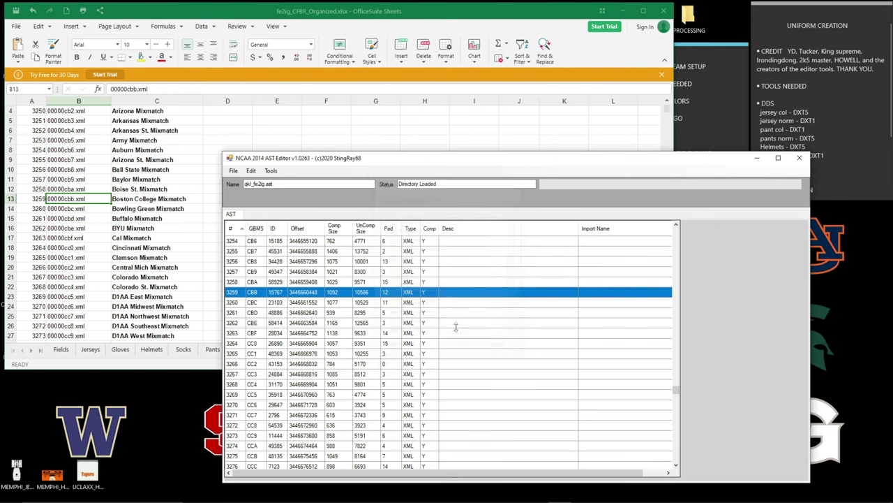
# - Minimize the spreadsheet and close the AST editor with the qkl_fe2ig.ast archive
pyautogui.click(304, 10)
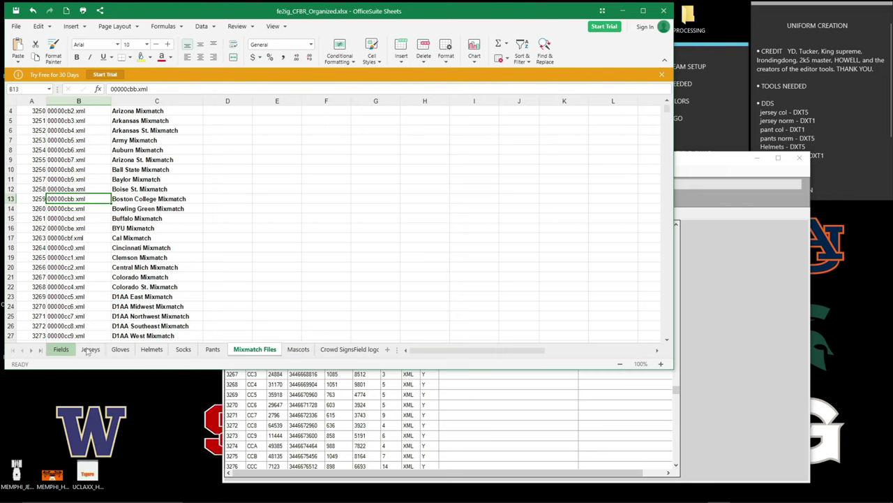
pyautogui.click(623, 12)
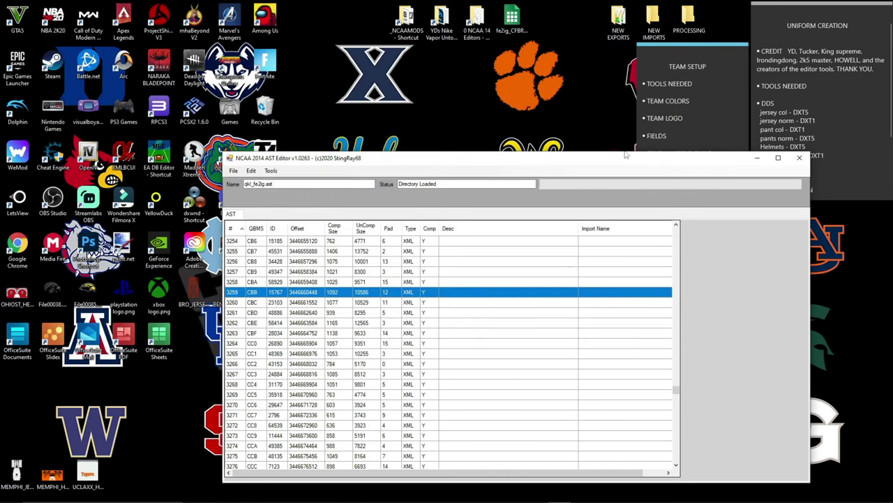
pyautogui.click(799, 157)
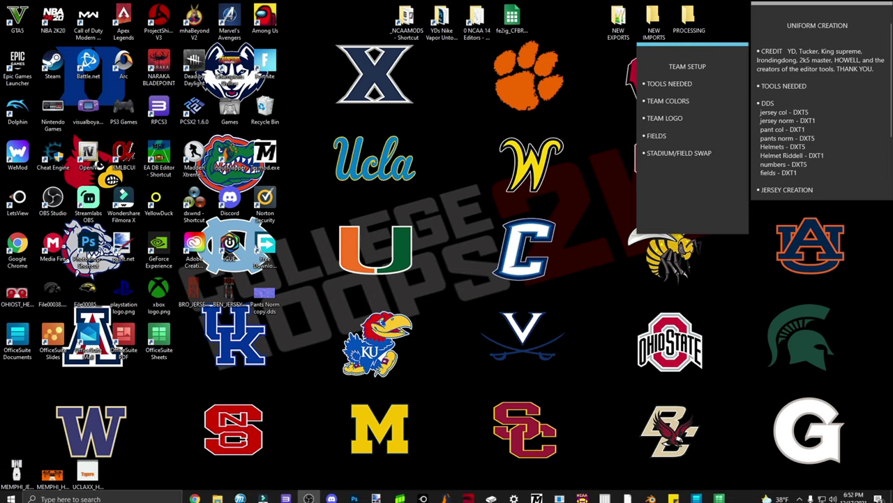
# - Reopen the AST editor and load qkl_interface.ast from the game's USRDIR folder
pyautogui.click(559, 493)
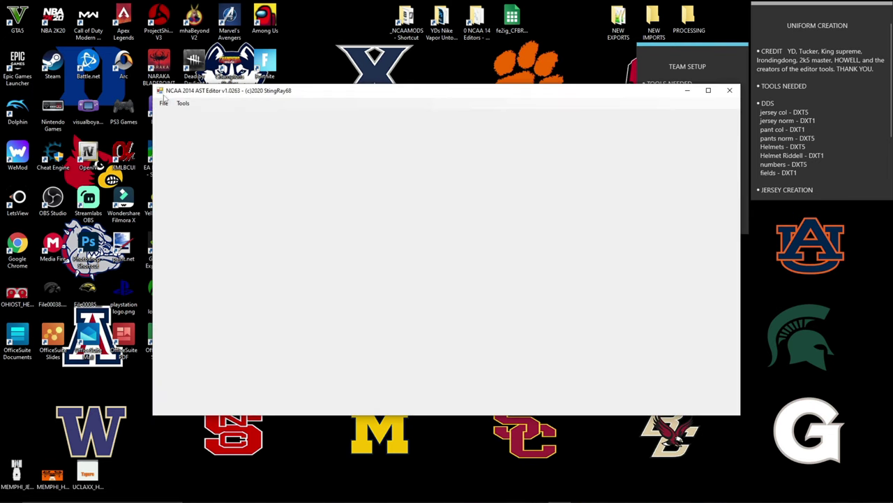
pyautogui.click(163, 104)
pyautogui.click(187, 111)
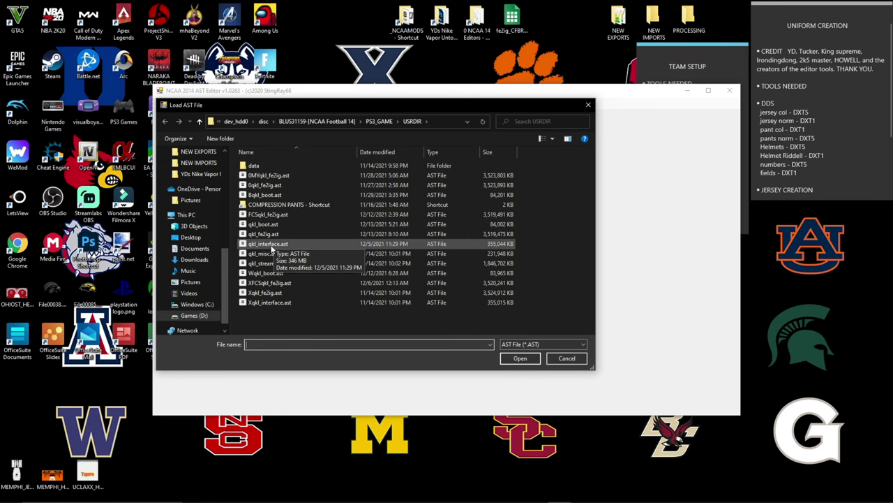
pyautogui.click(271, 245)
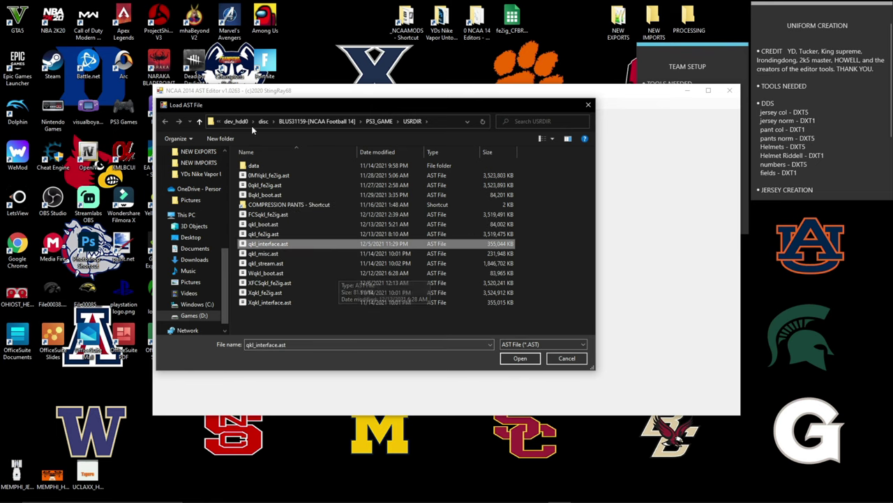
pyautogui.moveTo(236, 98); pyautogui.dragTo(259, 106)
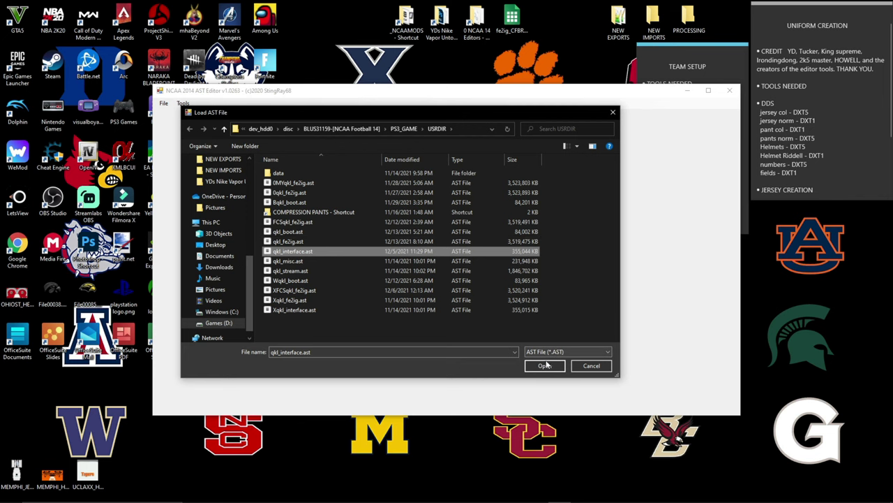
pyautogui.click(547, 366)
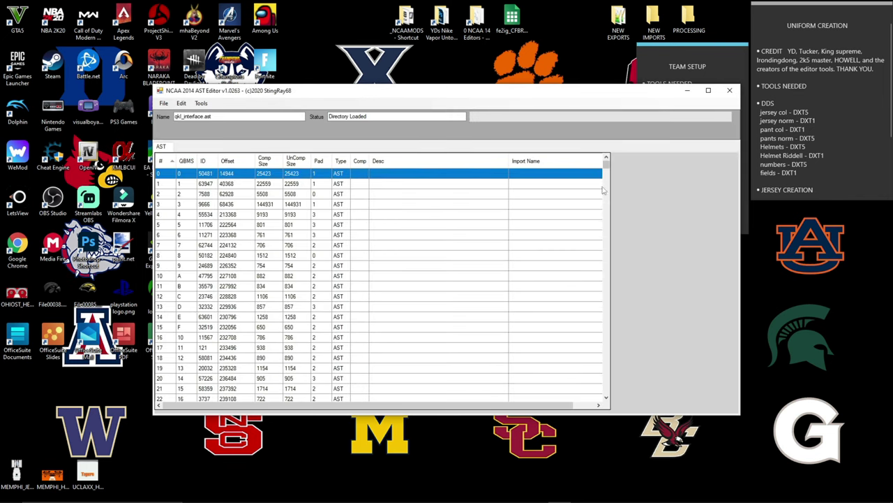
# - Extract entry 141 from qkl_interface.ast into the NEW EXPORTS folder
pyautogui.moveTo(607, 169); pyautogui.dragTo(605, 218)
pyautogui.click(197, 195)
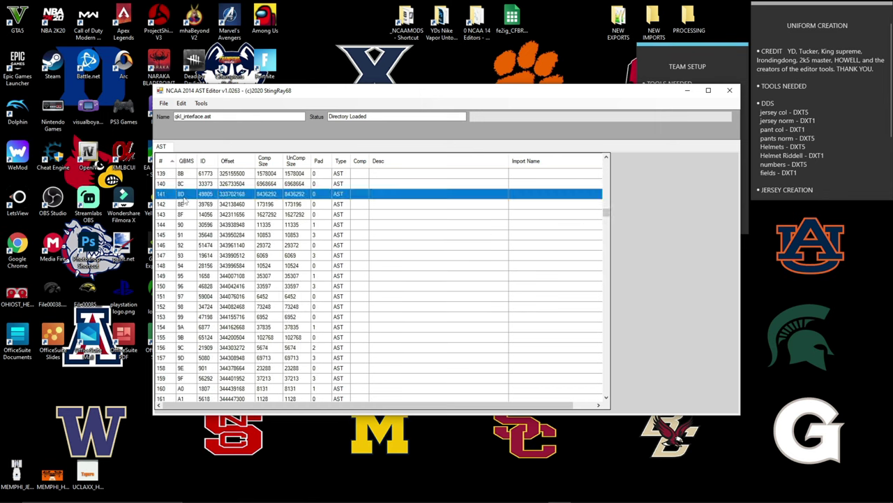
pyautogui.rightClick(196, 197)
pyautogui.click(195, 202)
pyautogui.scroll(-3, 430, 279)
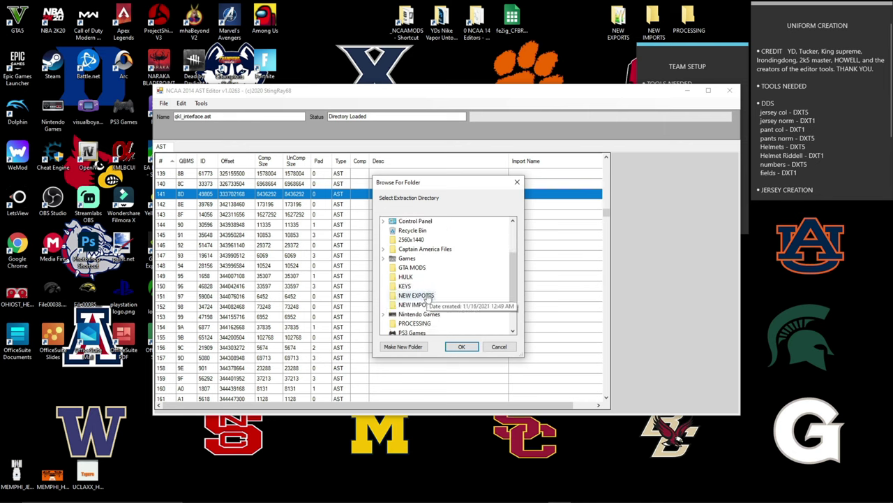
pyautogui.click(416, 296)
pyautogui.click(462, 346)
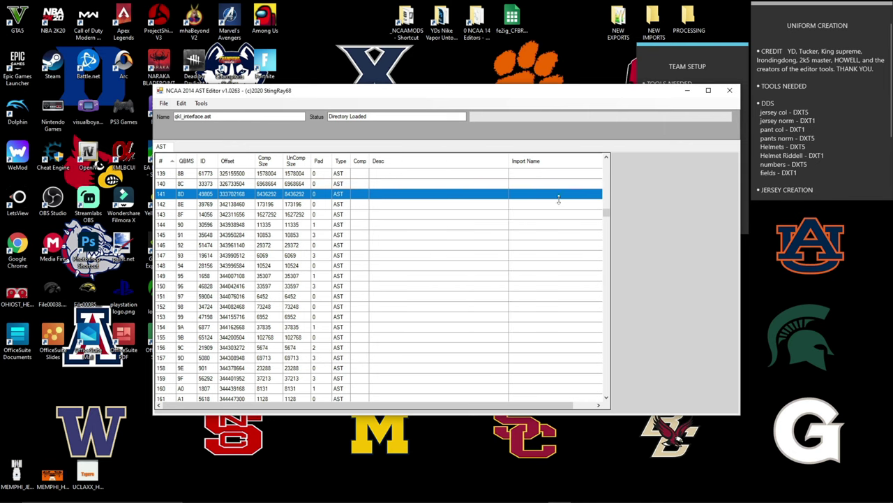
# - Restart the AST editor and load the extracted File00141.AST from the NEW EXPORTS folder
pyautogui.click(730, 91)
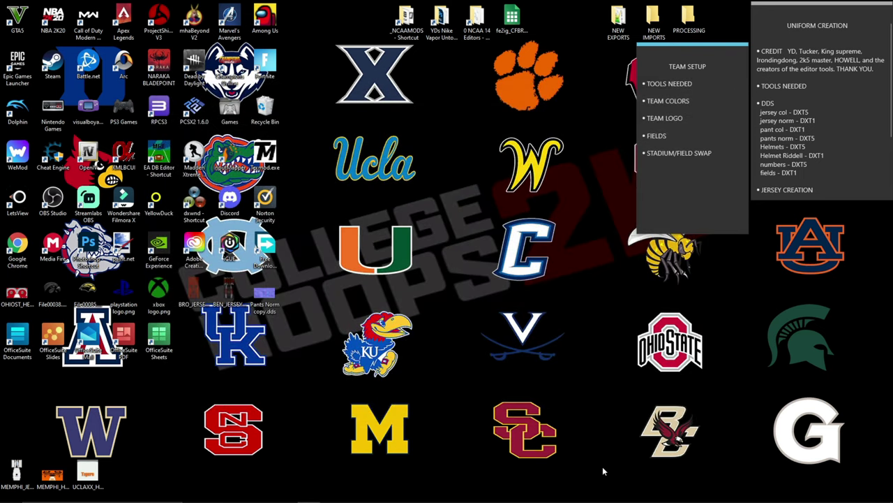
pyautogui.click(559, 493)
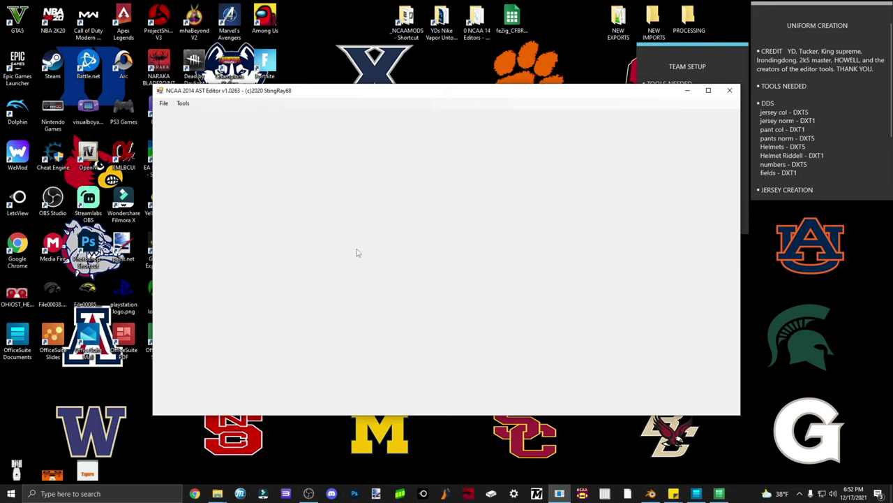
pyautogui.click(163, 103)
pyautogui.click(178, 113)
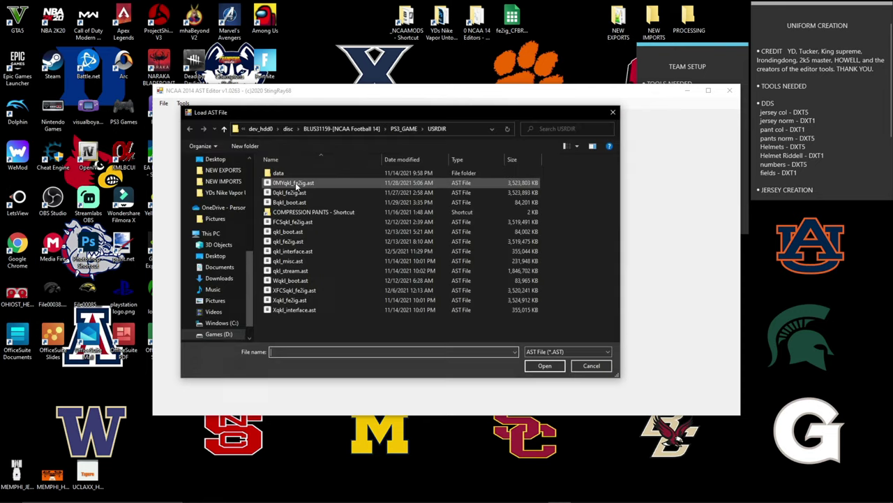
pyautogui.scroll(1, 213, 202)
pyautogui.click(213, 193)
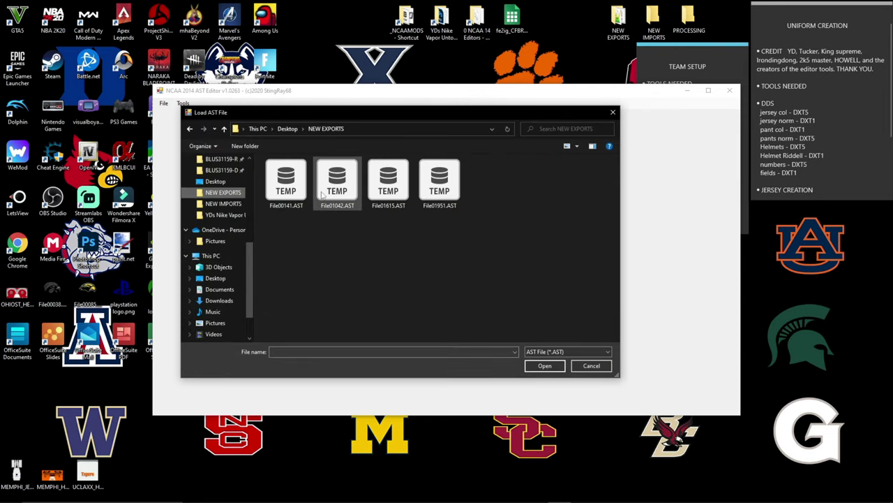
pyautogui.click(287, 185)
pyautogui.click(545, 366)
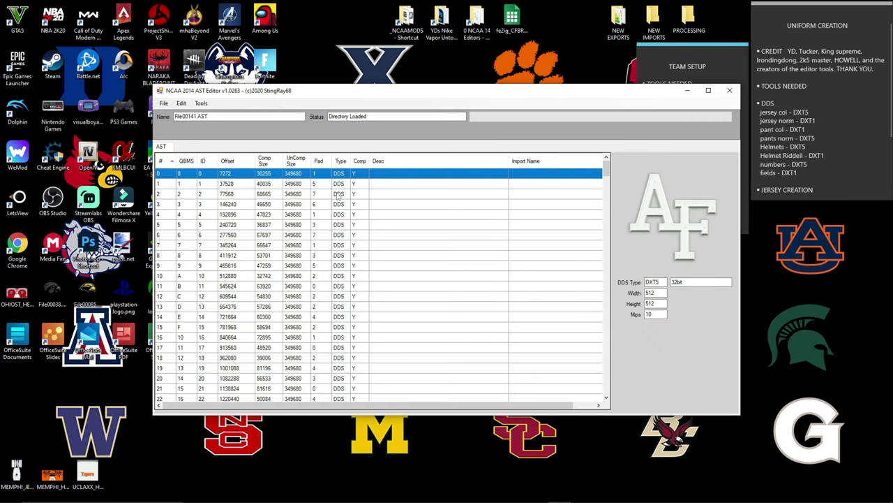
# - Browse the team logos in File00141.AST to the Boston College logo, entry 12, and extract it
pyautogui.click(326, 184)
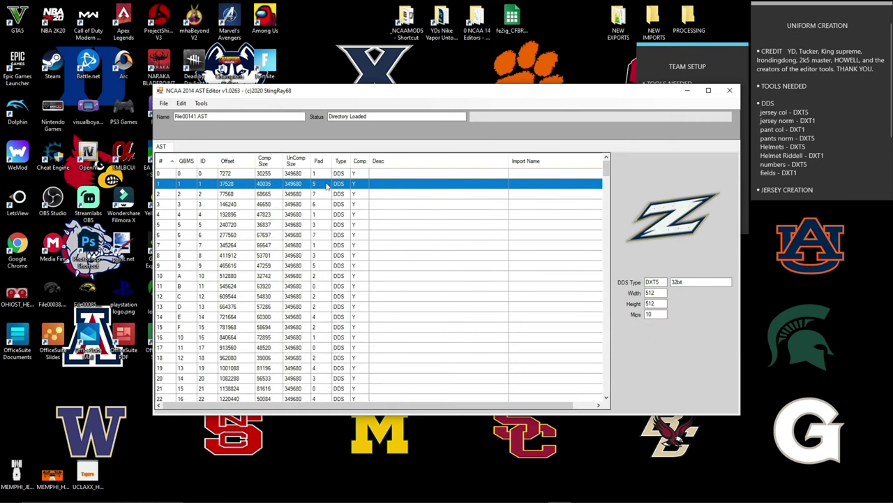
pyautogui.press('Down')
pyautogui.press('Down')
pyautogui.press('Down')
pyautogui.press('Down')
pyautogui.press('Down')
pyautogui.press('Down')
pyautogui.press('Down')
pyautogui.press('Down')
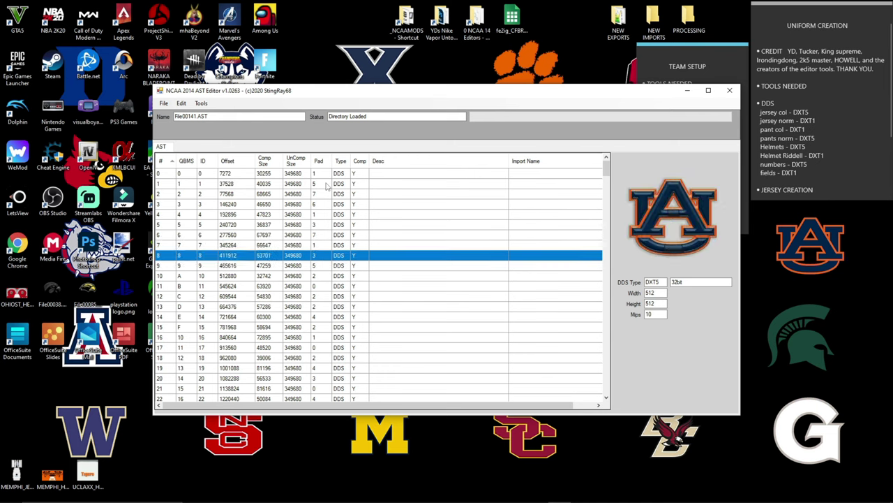
pyautogui.press('Down')
pyautogui.press('Down')
pyautogui.press('Down')
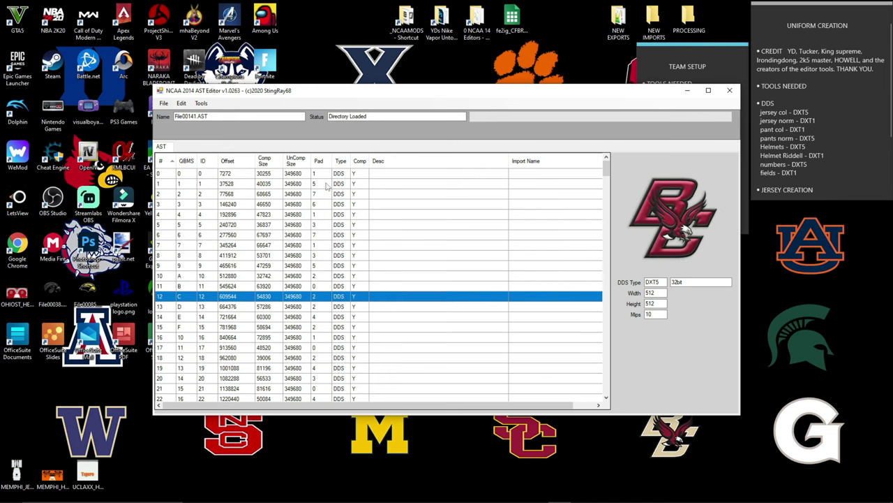
pyautogui.rightClick(269, 301)
pyautogui.click(283, 302)
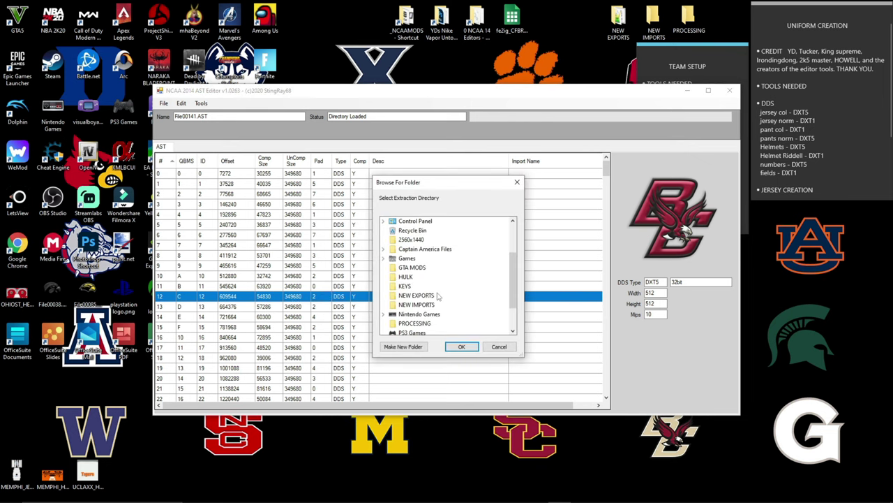
pyautogui.click(439, 296)
pyautogui.click(440, 305)
pyautogui.click(461, 346)
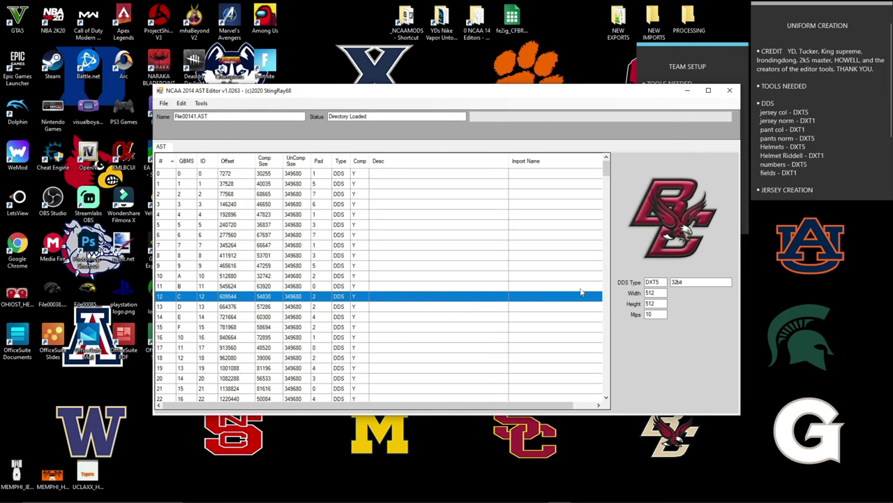
# - Close the AST editor and open the extracted File00012.DDS from the NEW EXPORTS folder in paint.net
pyautogui.click(728, 90)
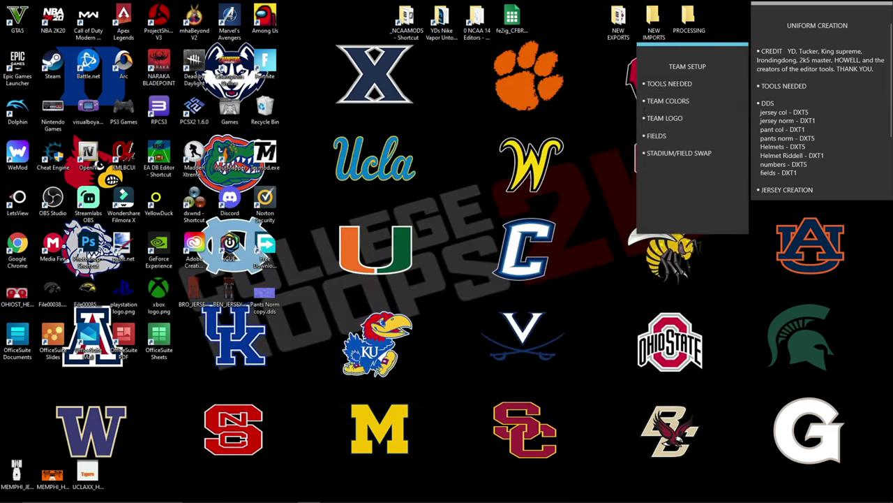
pyautogui.doubleClick(617, 36)
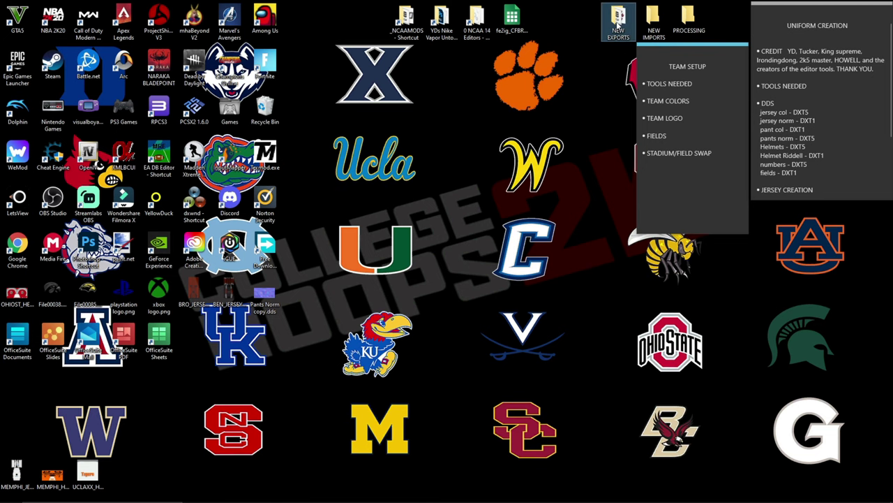
pyautogui.moveTo(559, 246); pyautogui.dragTo(567, 172)
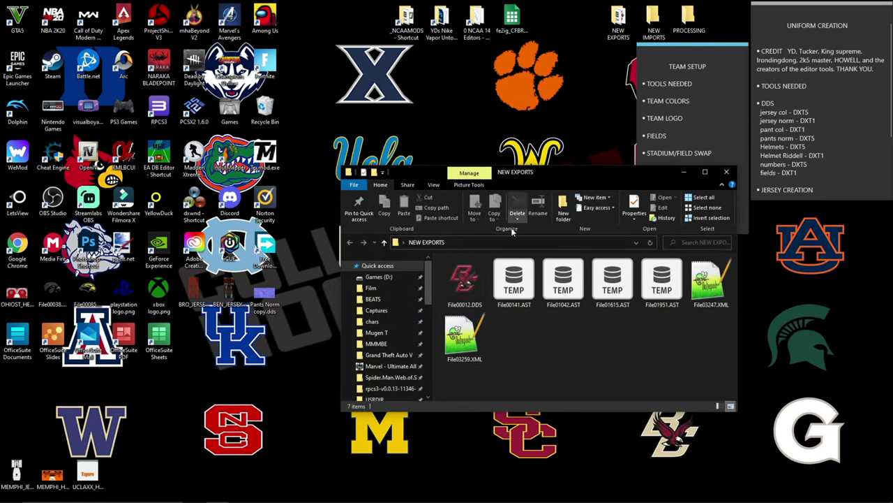
pyautogui.click(469, 277)
pyautogui.doubleClick(465, 279)
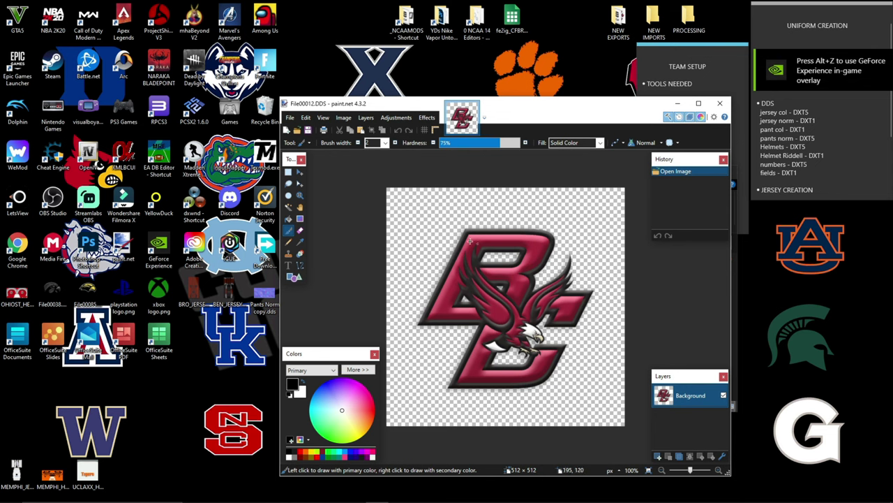
# - Erase the entire Boston College logo using the Eraser at brush width 450, and reset the brush width to 20
pyautogui.click(302, 233)
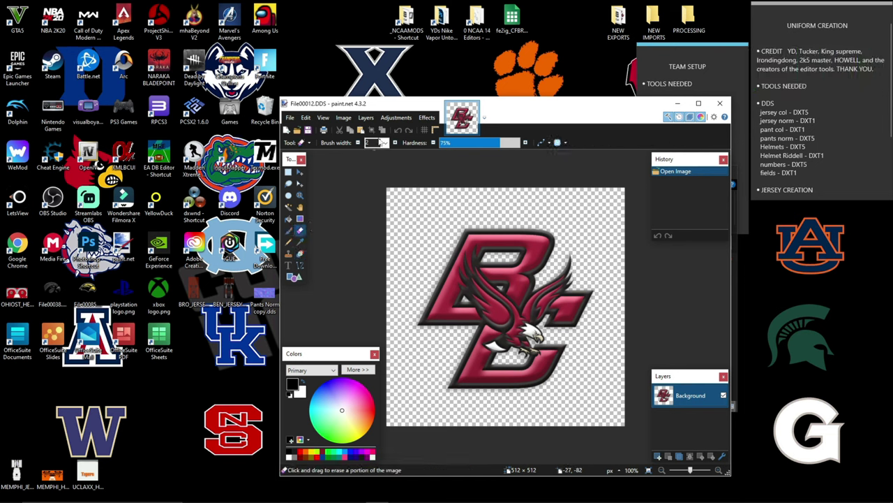
pyautogui.click(385, 143)
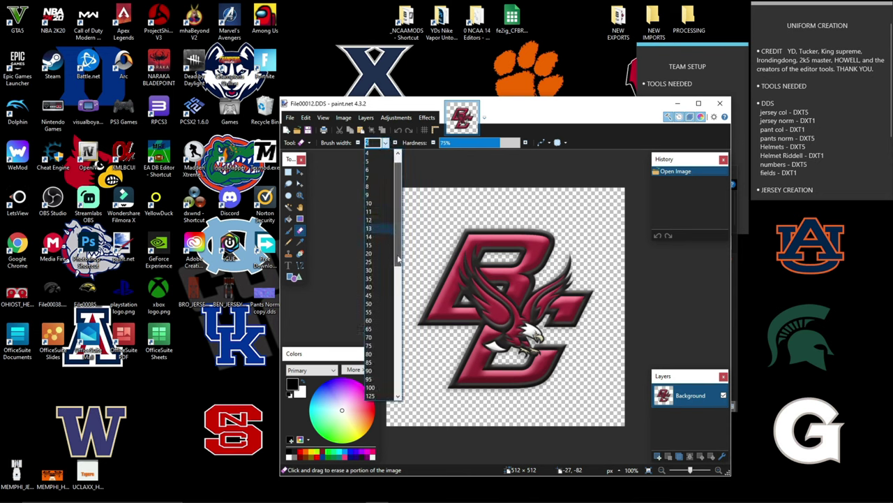
pyautogui.click(369, 303)
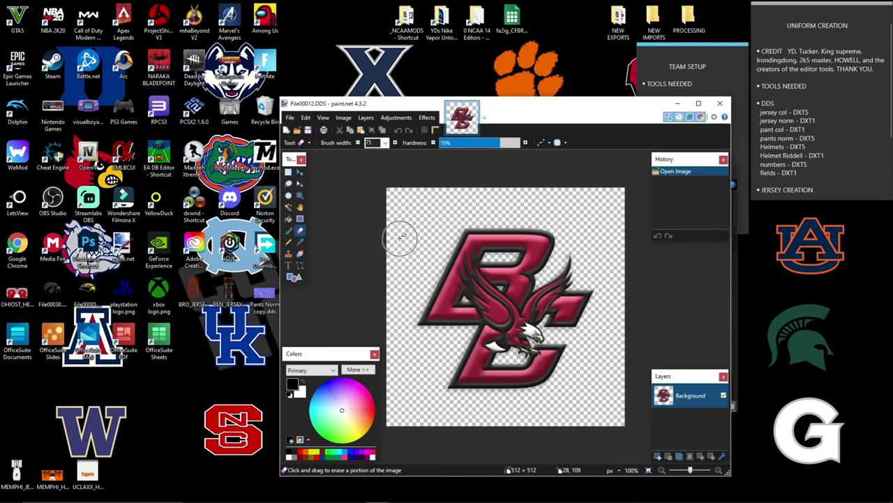
pyautogui.click(386, 142)
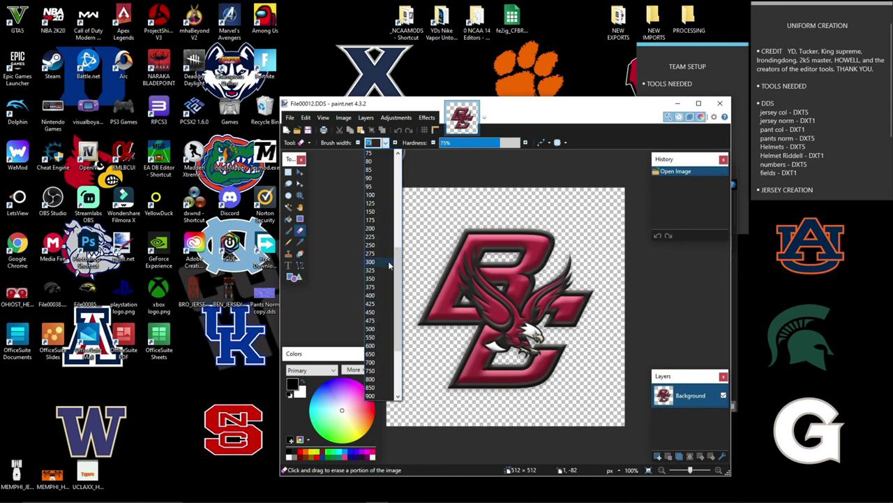
pyautogui.click(370, 320)
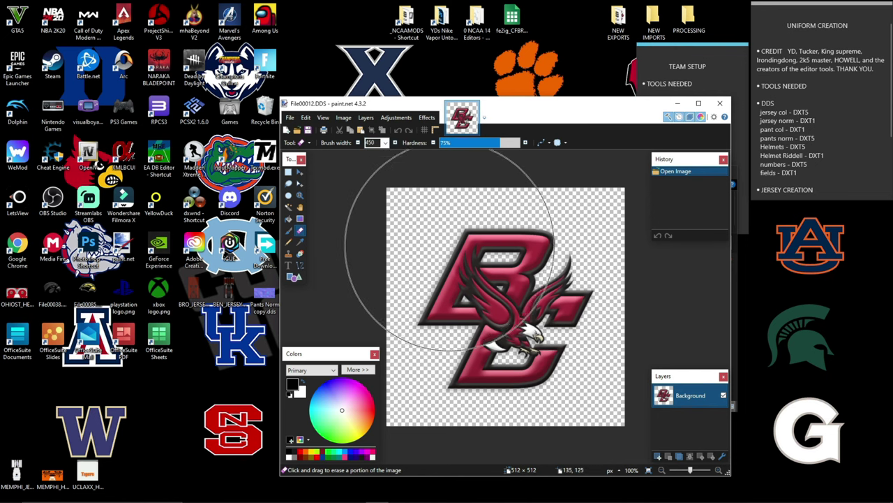
pyautogui.moveTo(459, 279)
pyautogui.mouseDown()
pyautogui.moveTo(515, 297)
pyautogui.moveTo(534, 287)
pyautogui.moveTo(527, 290)
pyautogui.mouseUp()
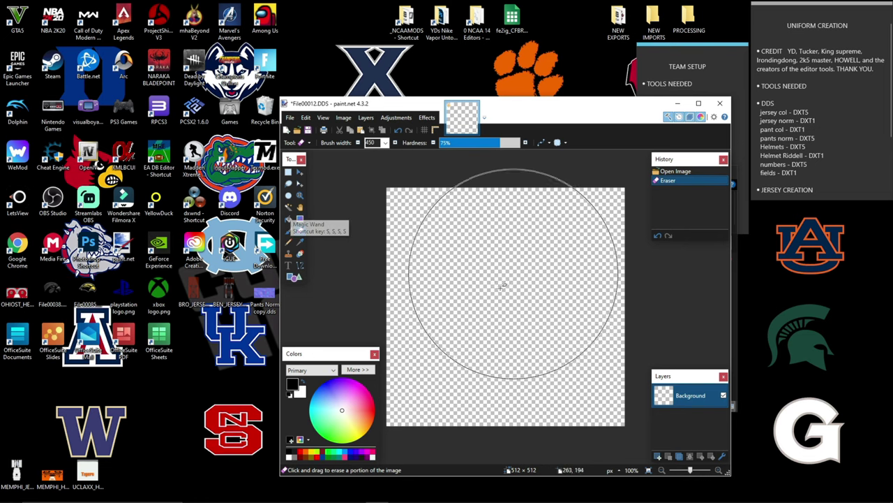
pyautogui.click(385, 143)
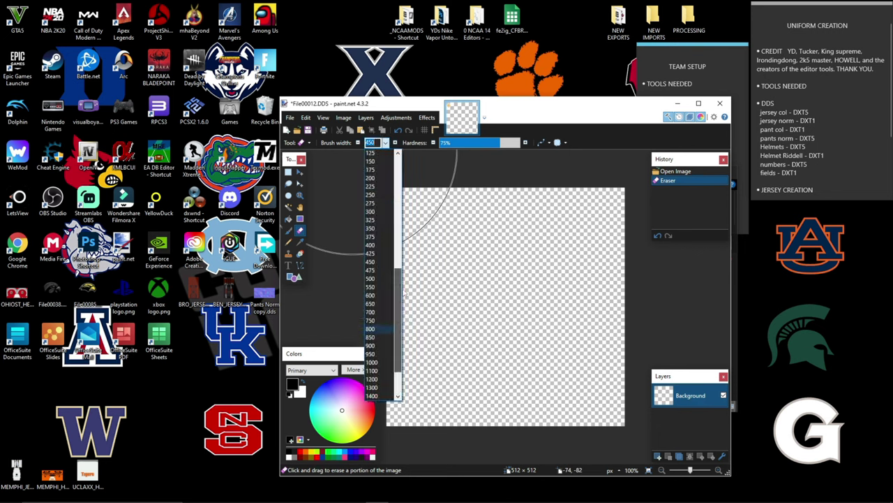
pyautogui.moveTo(394, 277); pyautogui.dragTo(399, 210)
pyautogui.click(380, 211)
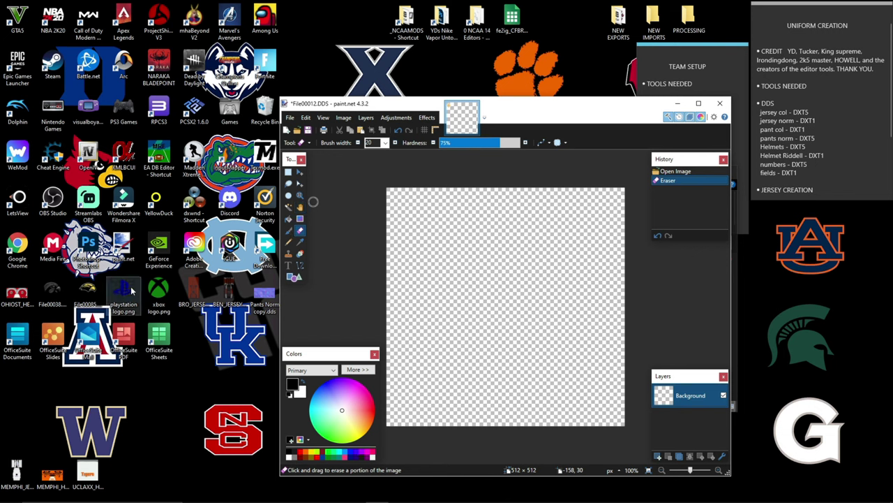
pyautogui.moveTo(129, 292)
pyautogui.mouseDown()
pyautogui.moveTo(209, 335)
pyautogui.moveTo(493, 292)
pyautogui.mouseUp()
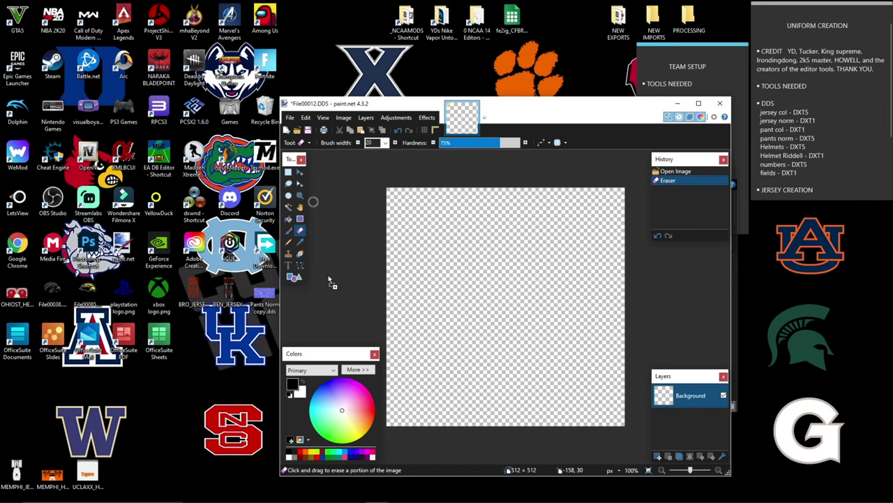
pyautogui.moveTo(510, 278); pyautogui.dragTo(510, 276)
pyautogui.click(472, 298)
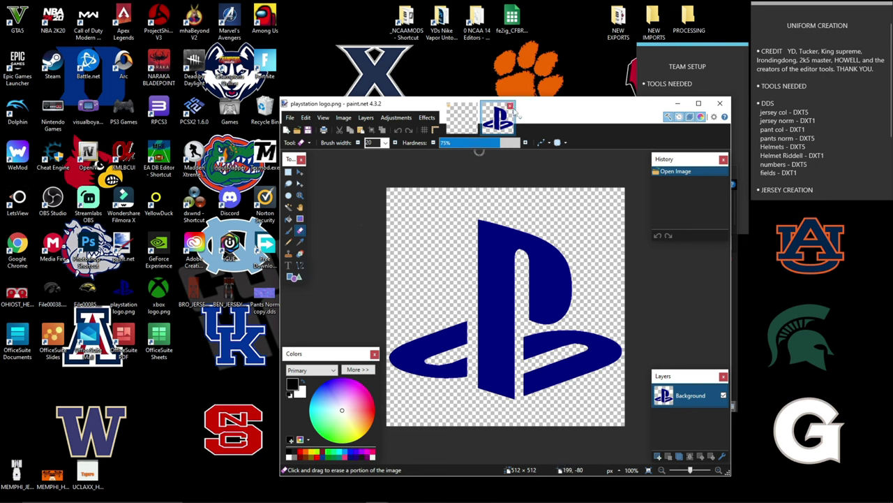
pyautogui.click(510, 106)
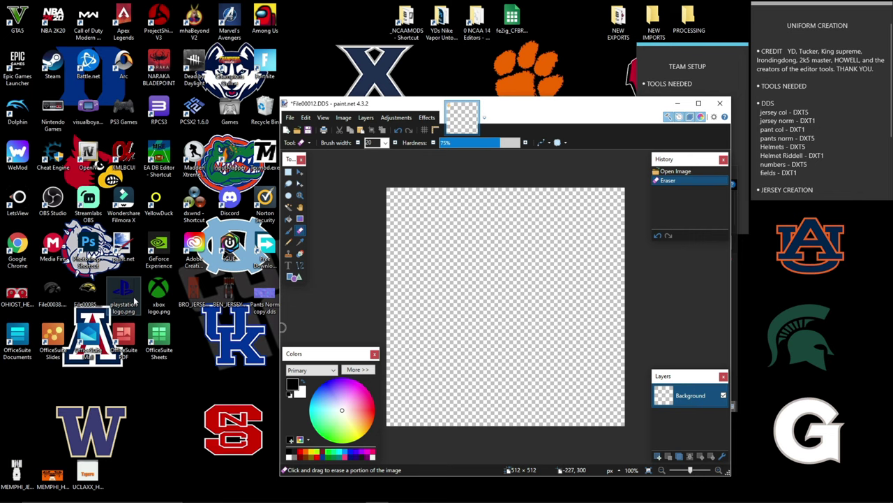
# - Add playstation logo.png from the desktop as a new layer in the emptied File00012 image
pyautogui.moveTo(123, 293)
pyautogui.mouseDown()
pyautogui.moveTo(137, 326)
pyautogui.moveTo(361, 360)
pyautogui.mouseUp()
pyautogui.moveTo(474, 307); pyautogui.dragTo(474, 308)
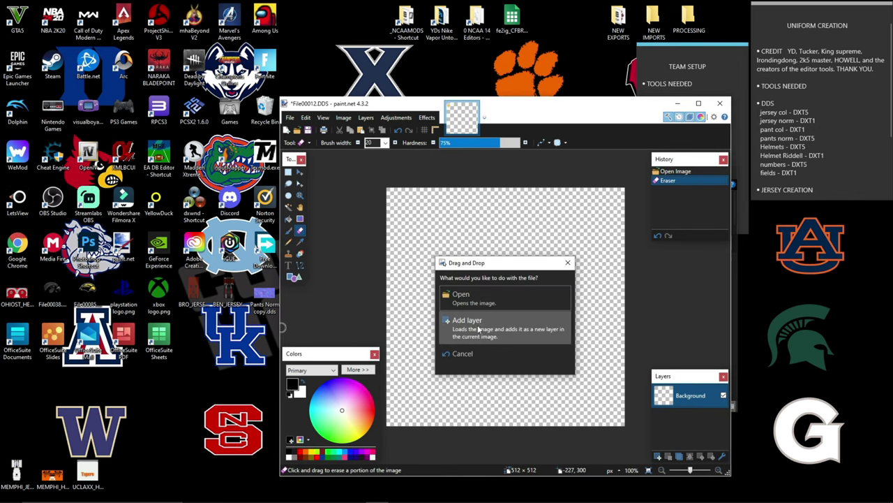
pyautogui.click(479, 326)
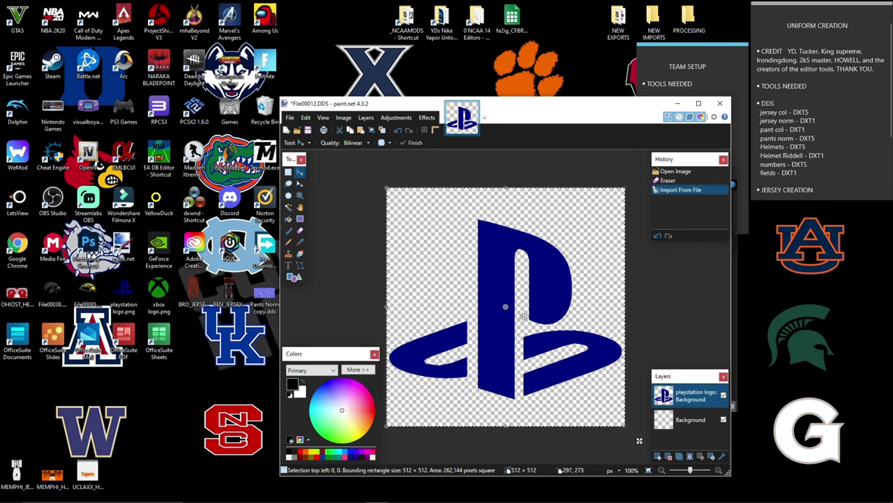
# - Save the flattened image as File00012.dds in the NEW IMPORTS folder, using BC3 (Linear, DXT5) with mip maps generated
pyautogui.click(290, 118)
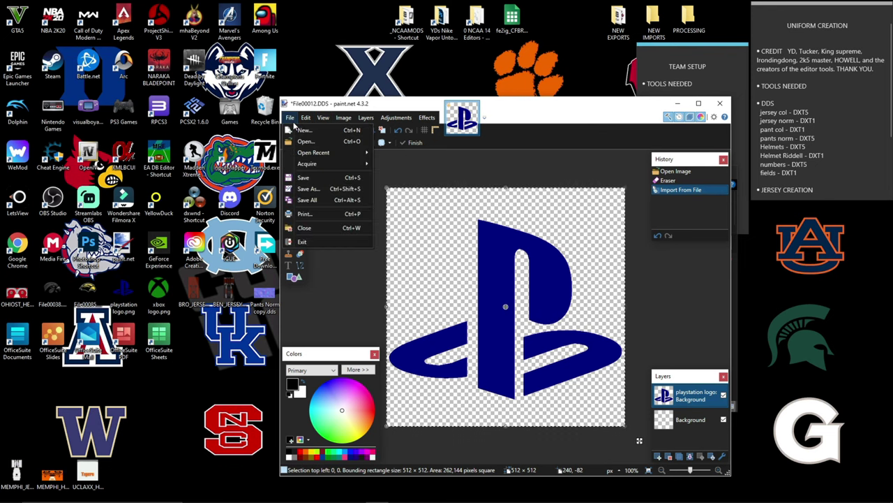
pyautogui.click(293, 125)
pyautogui.click(309, 131)
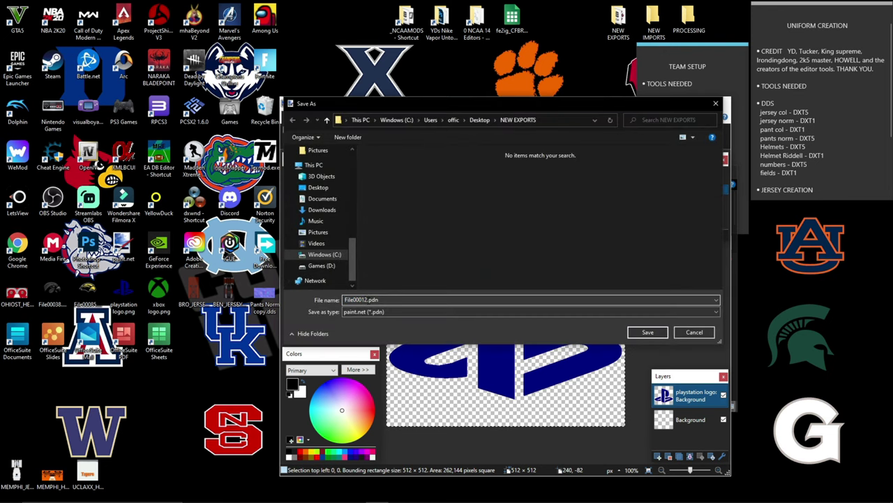
pyautogui.click(369, 312)
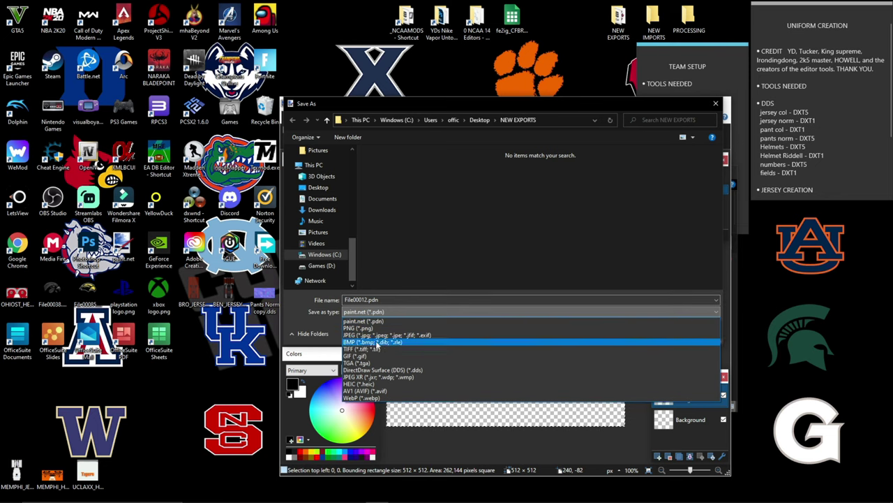
pyautogui.click(389, 370)
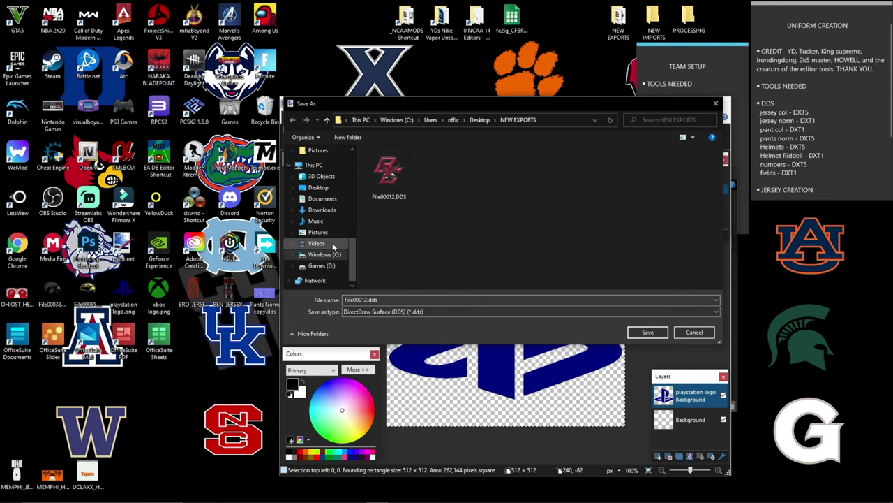
pyautogui.scroll(3, 333, 246)
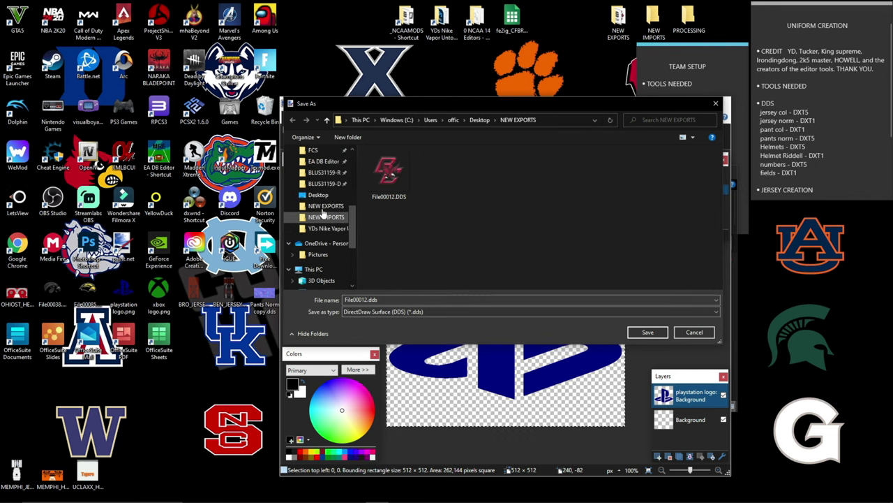
pyautogui.click(327, 217)
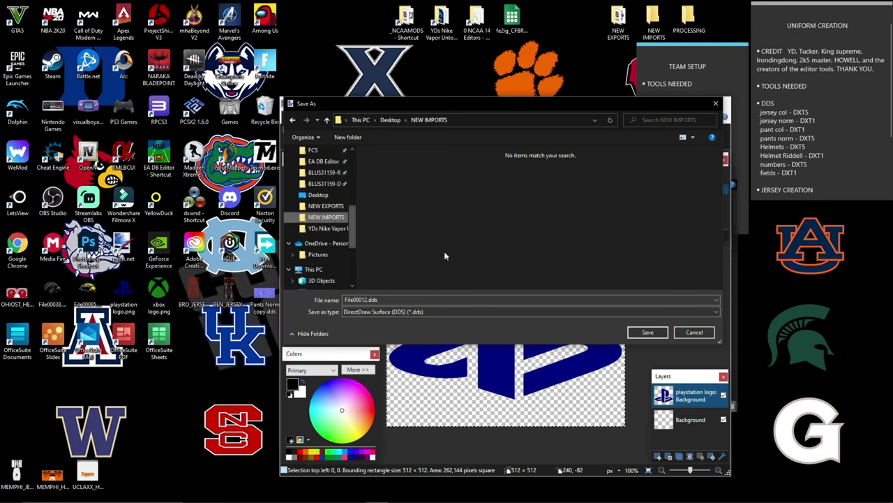
pyautogui.click(648, 332)
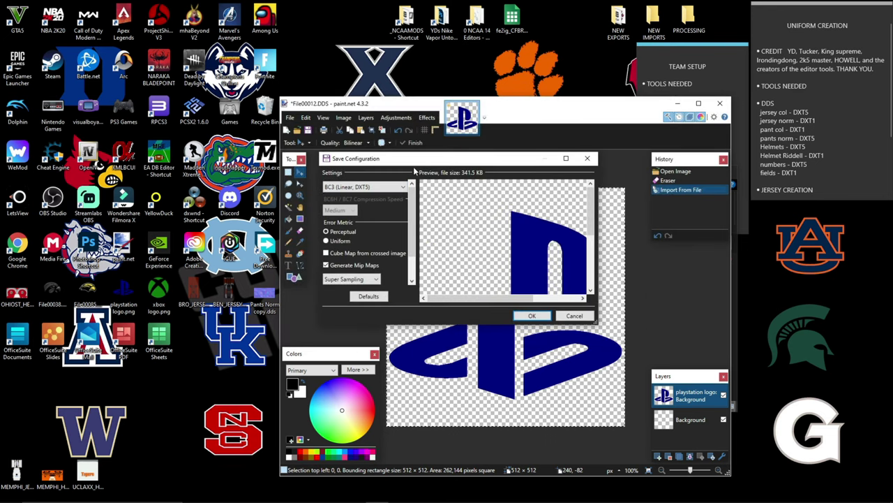
pyautogui.click(532, 316)
pyautogui.click(505, 305)
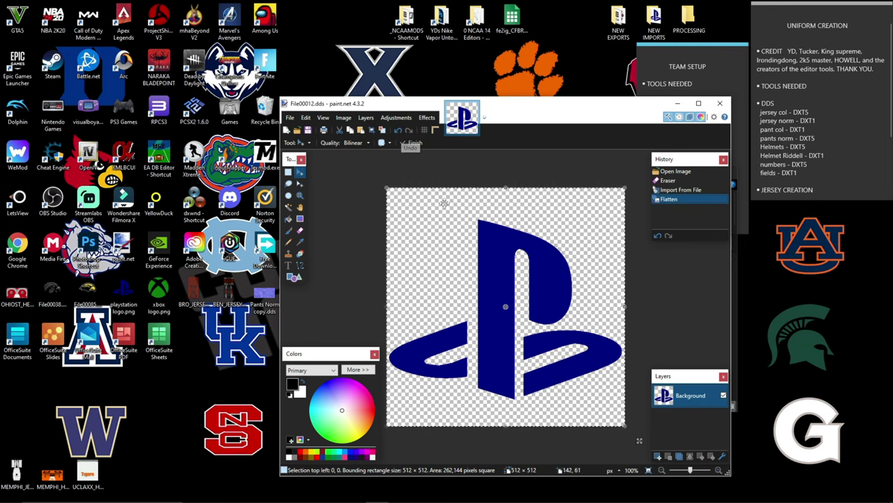
# - Undo and redo the edits repeatedly to compare the original Boston College logo with the PlayStation replacement
pyautogui.click(398, 134)
pyautogui.click(399, 134)
pyautogui.click(399, 134)
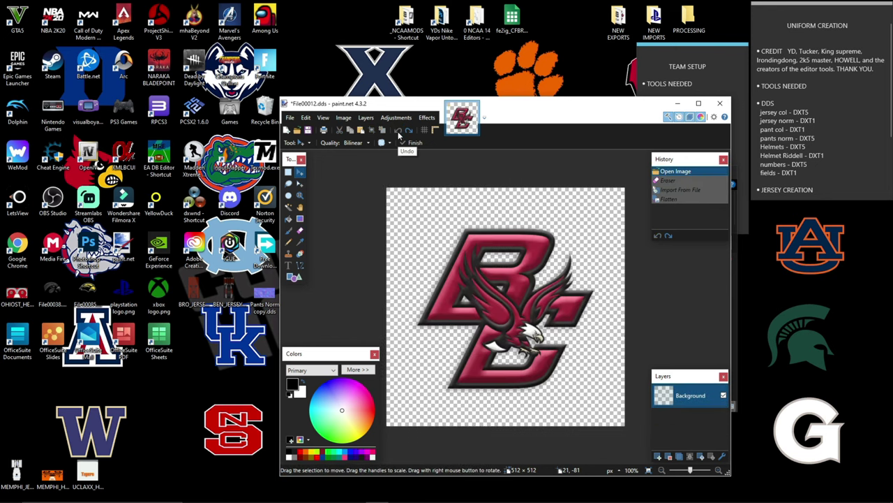
pyautogui.click(406, 134)
pyautogui.click(406, 134)
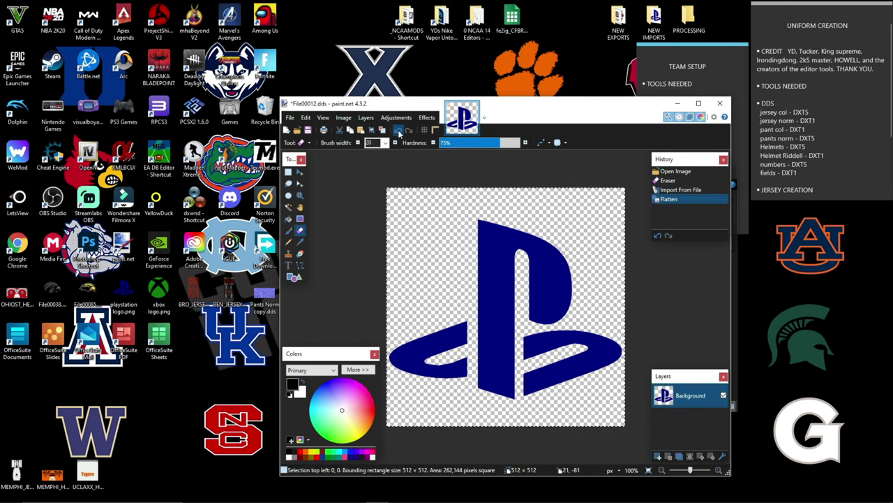
pyautogui.click(399, 134)
pyautogui.click(398, 134)
pyautogui.click(406, 134)
pyautogui.click(407, 134)
pyautogui.click(406, 134)
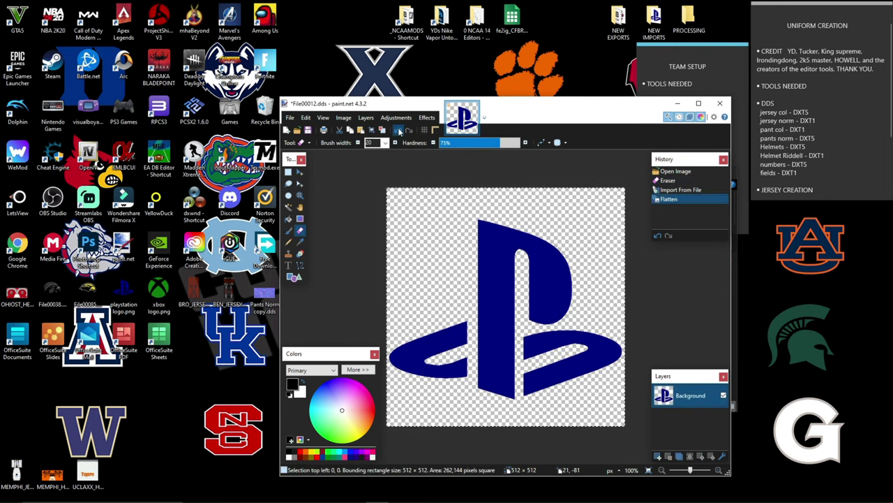
pyautogui.click(399, 134)
pyautogui.click(399, 134)
pyautogui.click(399, 134)
pyautogui.click(407, 134)
pyautogui.click(408, 133)
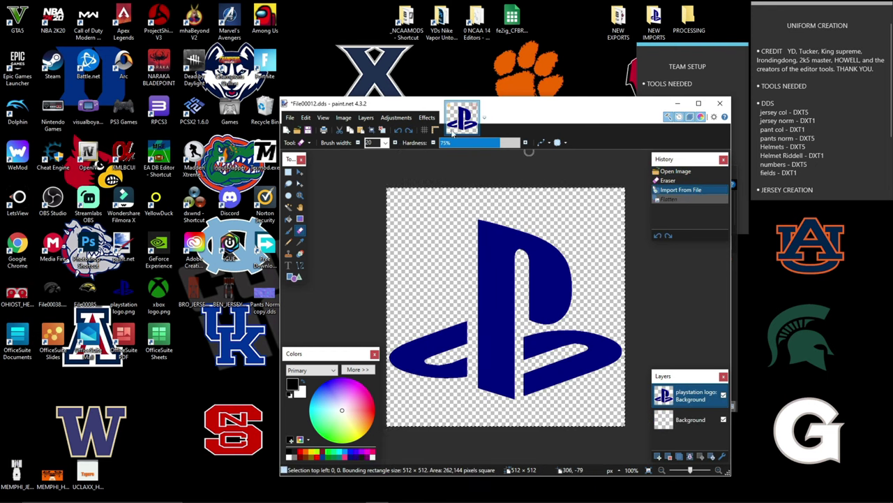
pyautogui.click(396, 134)
pyautogui.click(409, 133)
pyautogui.click(408, 132)
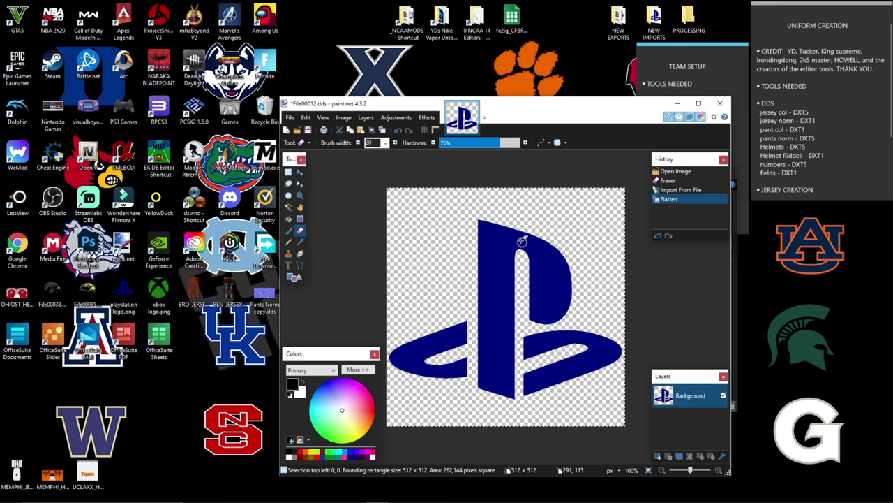
# - Minimize the open windows and open uniform smart.psd from the YDs Nike Vapor Untouchable template folder in Photoshop
pyautogui.click(679, 104)
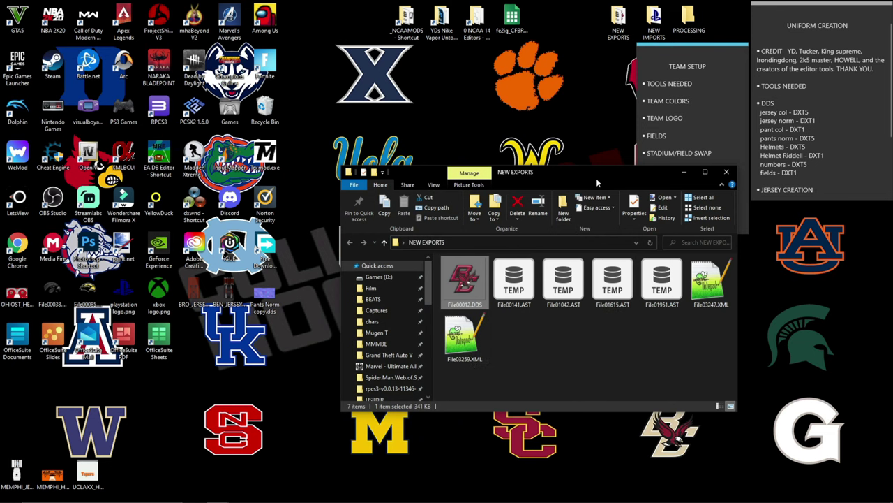
pyautogui.moveTo(596, 178); pyautogui.dragTo(556, 172)
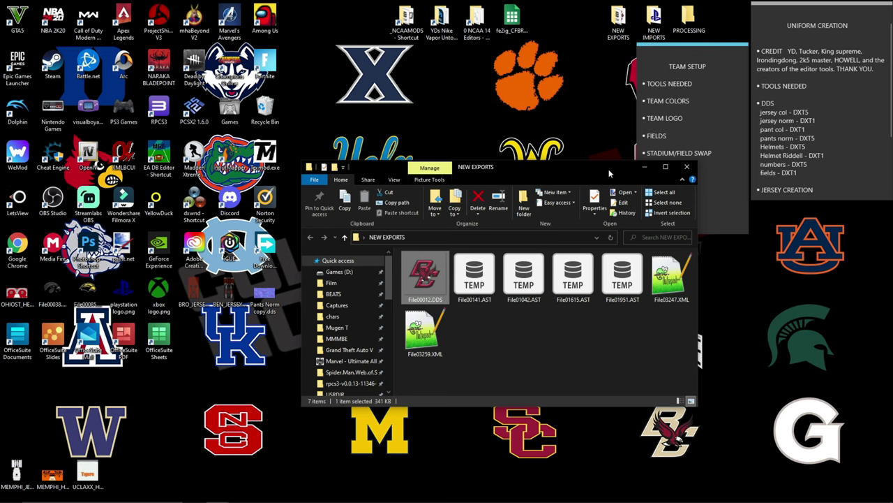
pyautogui.click(648, 170)
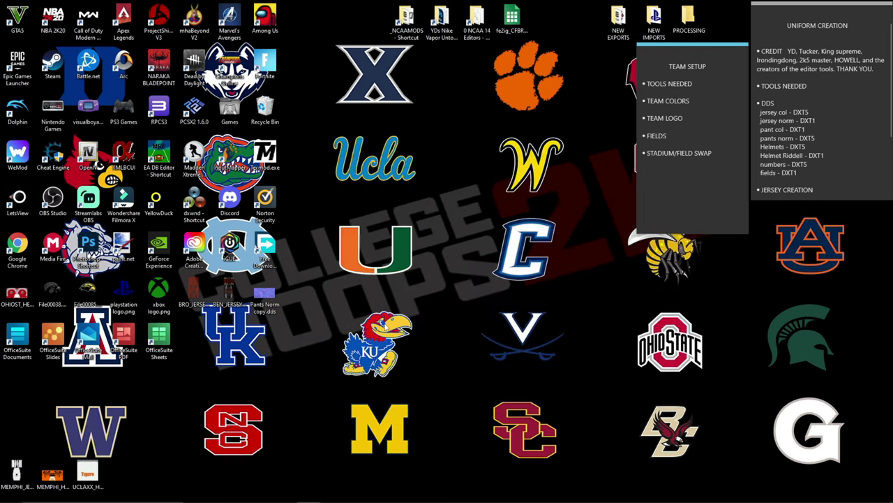
pyautogui.doubleClick(450, 23)
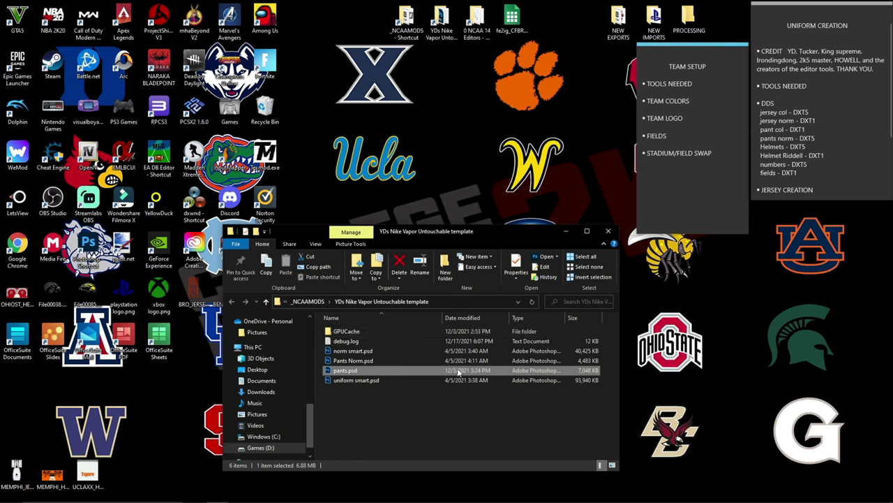
pyautogui.click(360, 383)
pyautogui.doubleClick(360, 382)
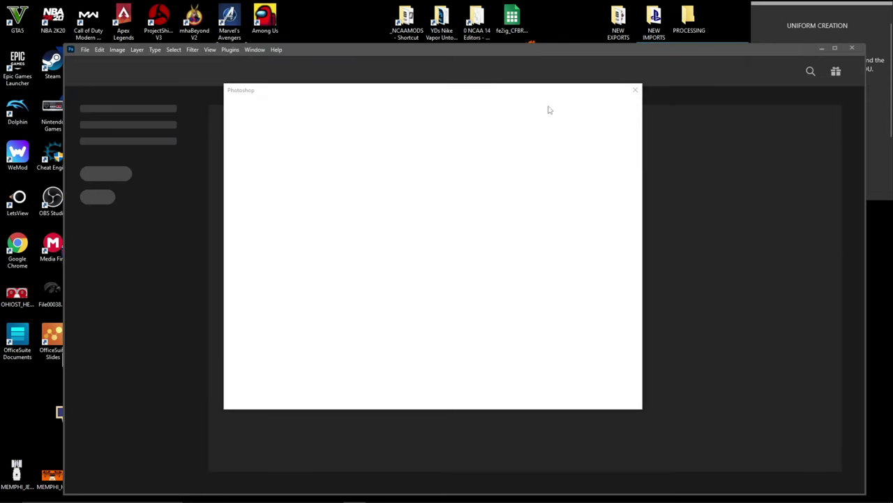
# - Open the contents of the Thing smart object and find the Color Fill 1 layer below the sleeve stripes
pyautogui.click(635, 91)
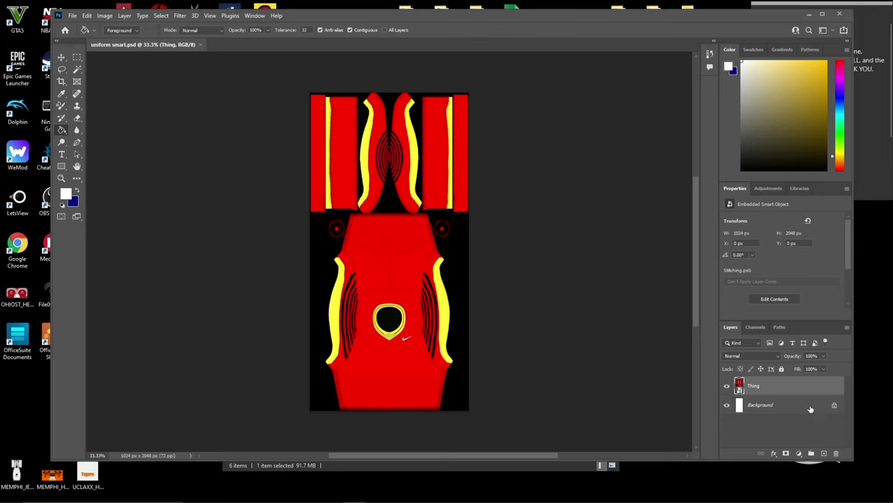
pyautogui.doubleClick(740, 386)
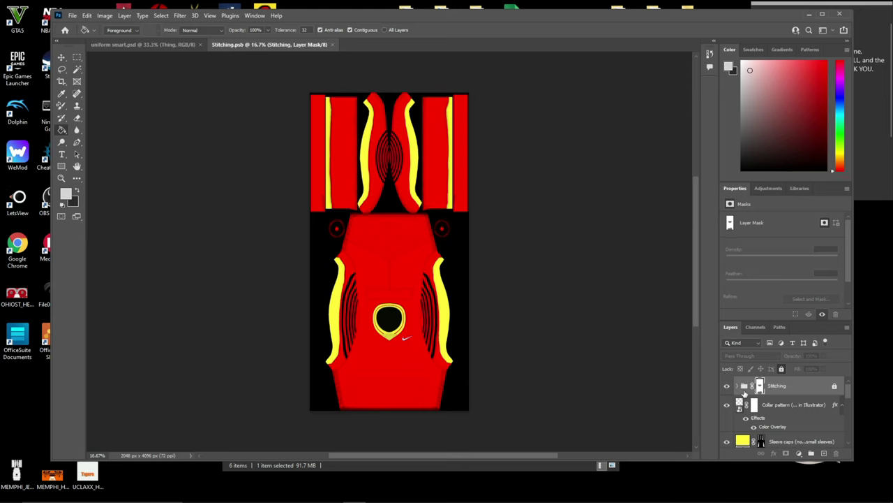
pyautogui.click(739, 386)
pyautogui.scroll(-5, 747, 390)
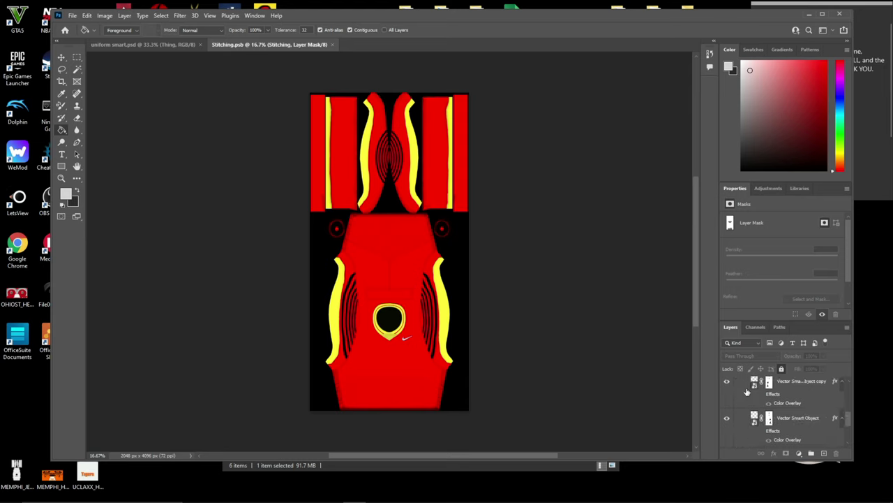
pyautogui.scroll(-2, 747, 393)
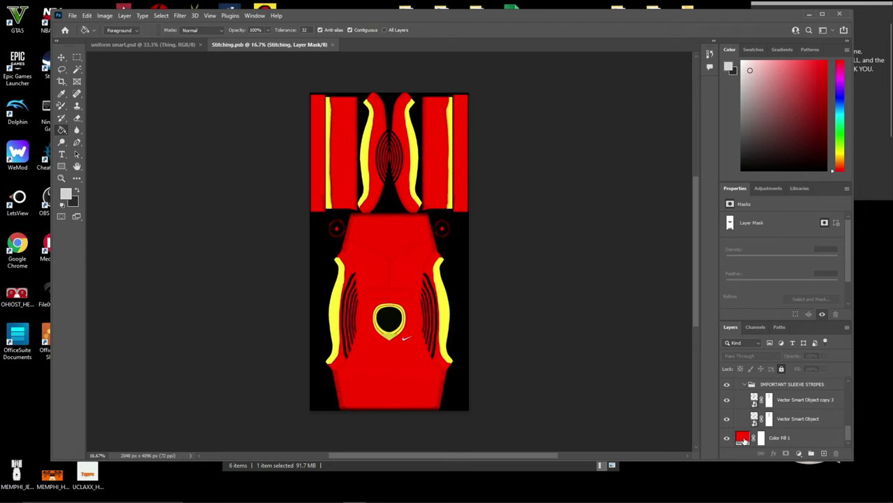
pyautogui.scroll(3, 743, 440)
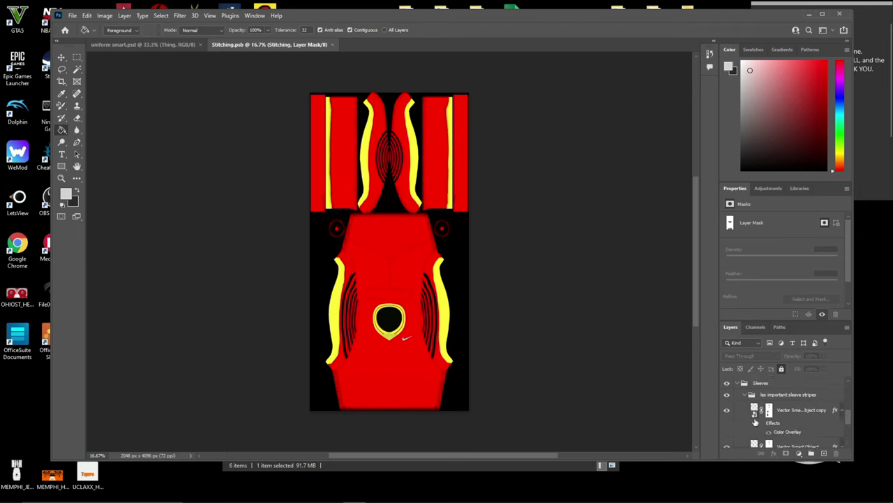
pyautogui.scroll(-3, 754, 439)
# - Recolour the uniform's base layer Color Fill 1 to light grey, hex dcdcdf
pyautogui.doubleClick(744, 438)
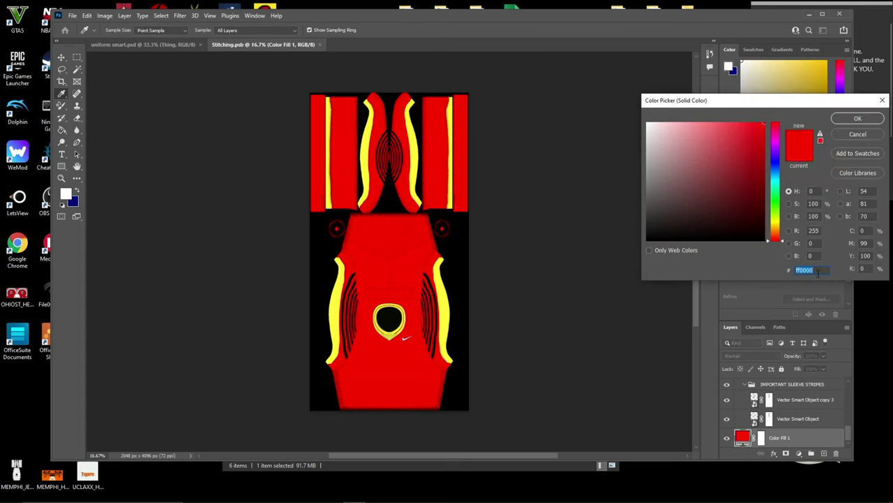
pyautogui.moveTo(688, 234)
pyautogui.mouseDown()
pyautogui.moveTo(678, 140)
pyautogui.moveTo(730, 149)
pyautogui.moveTo(744, 164)
pyautogui.moveTo(740, 145)
pyautogui.moveTo(711, 170)
pyautogui.mouseUp()
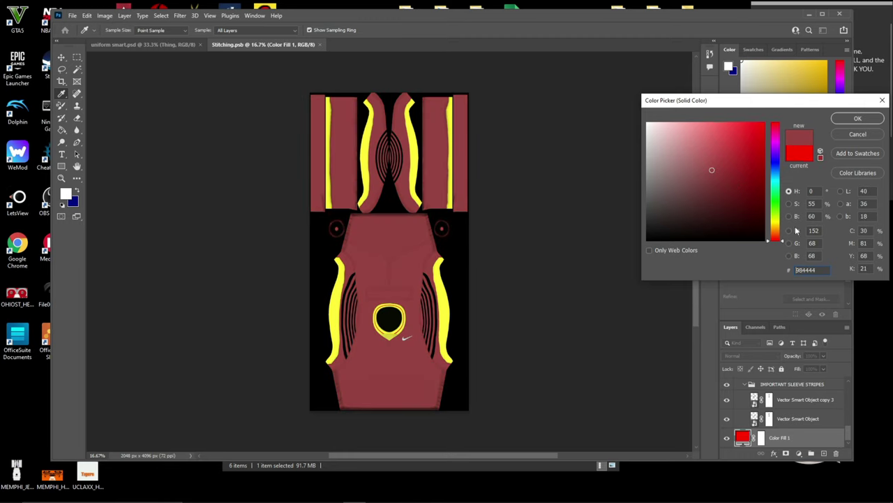
pyautogui.moveTo(828, 270); pyautogui.dragTo(788, 270)
pyautogui.rightClick(789, 270)
pyautogui.click(790, 303)
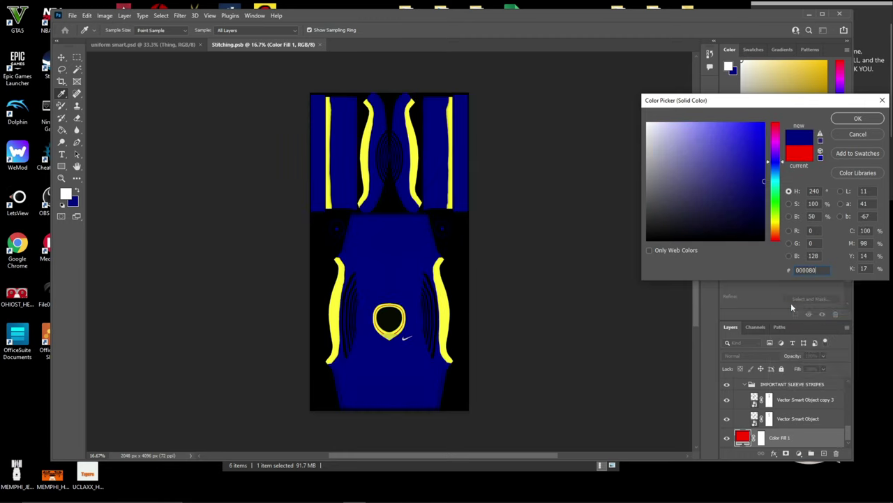
pyautogui.moveTo(746, 185); pyautogui.dragTo(647, 136)
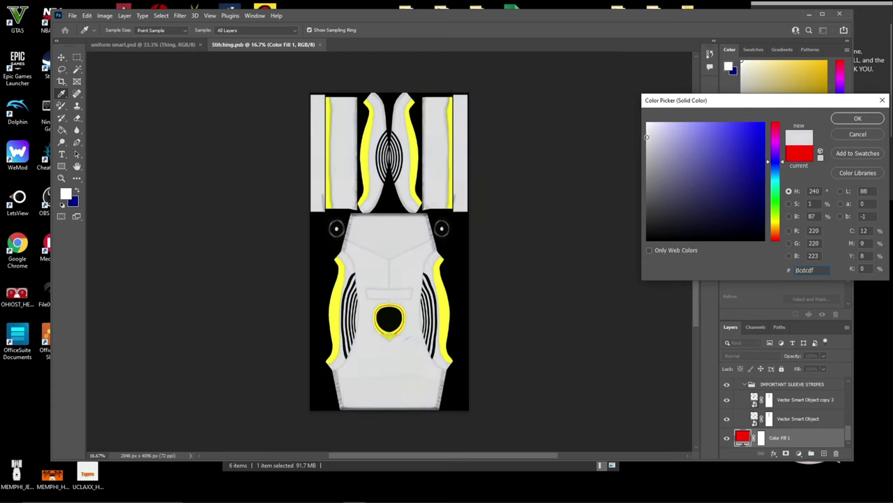
pyautogui.click(858, 118)
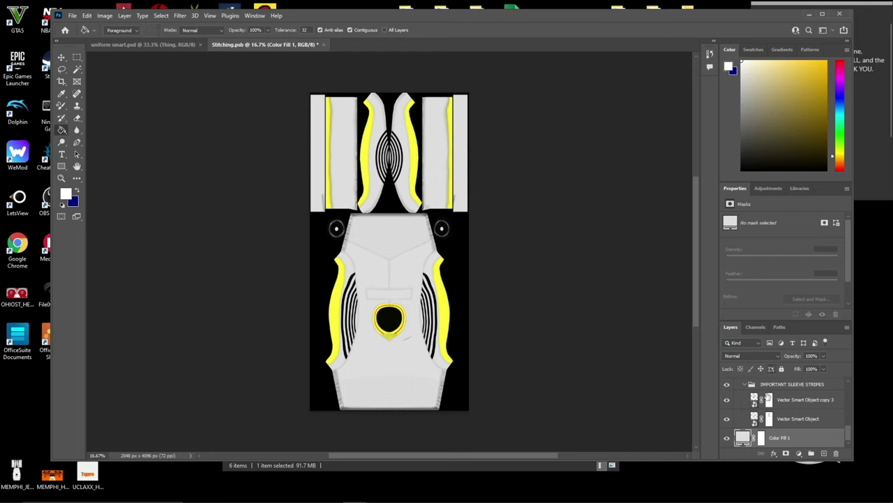
pyautogui.scroll(2, 785, 421)
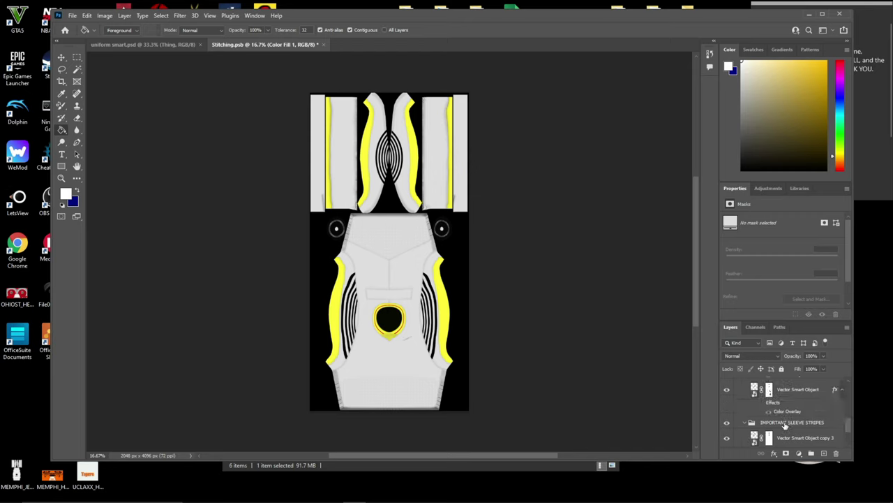
pyautogui.scroll(-1, 785, 426)
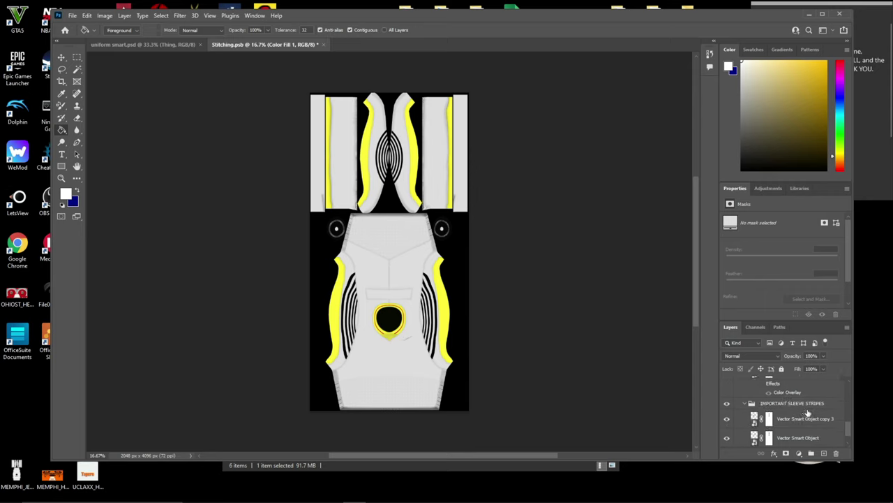
pyautogui.scroll(2, 806, 412)
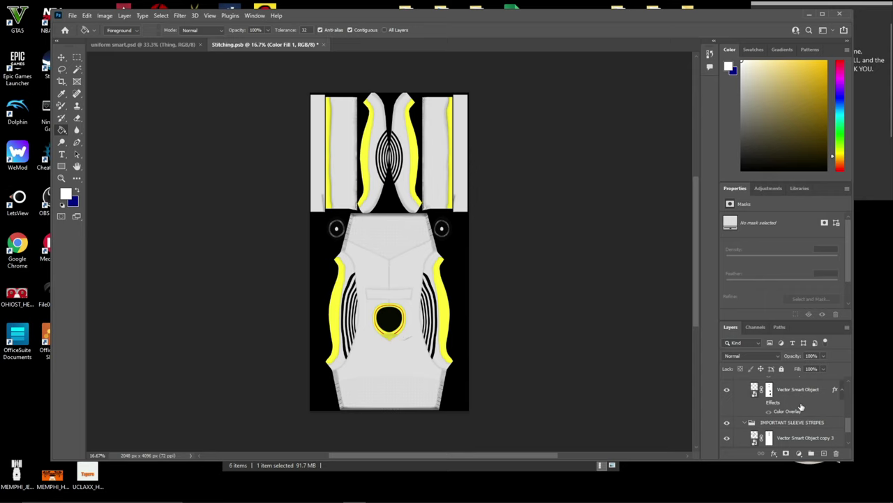
pyautogui.scroll(-2, 801, 407)
pyautogui.scroll(1, 788, 403)
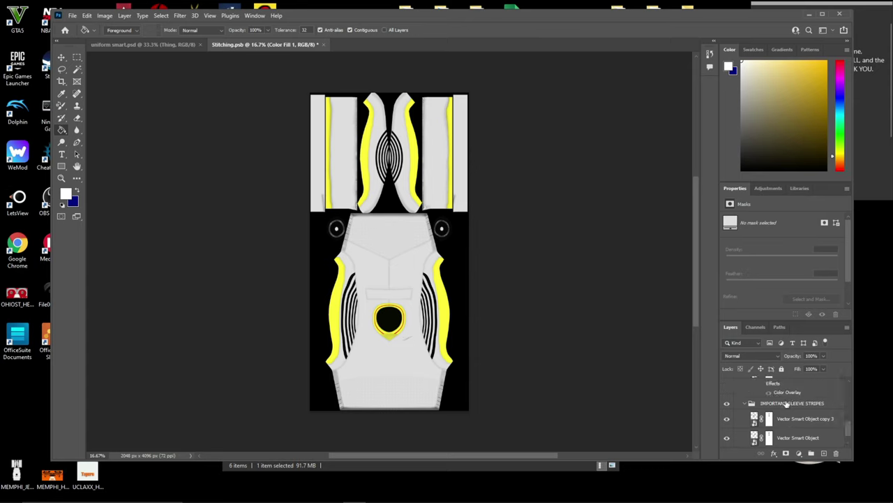
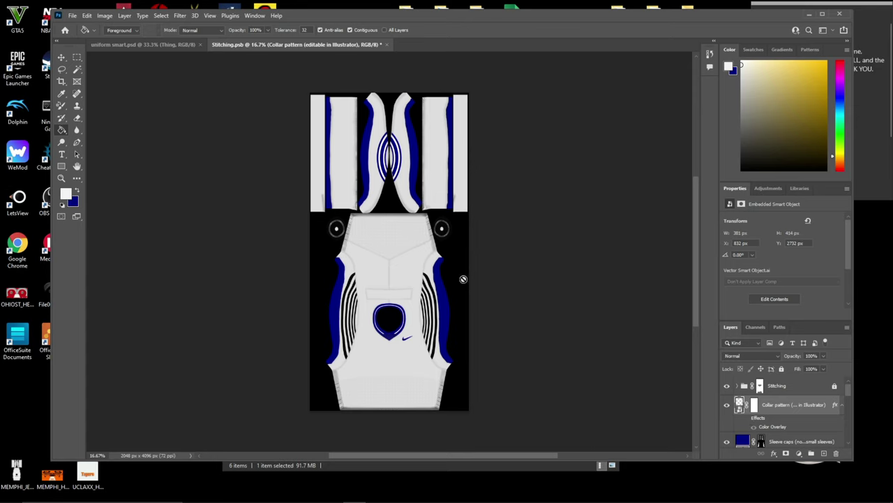
# - Move the Photoshop window to uncover the desktop files and switch to File00012.dds in paint.net
pyautogui.moveTo(434, 15); pyautogui.dragTo(550, 38)
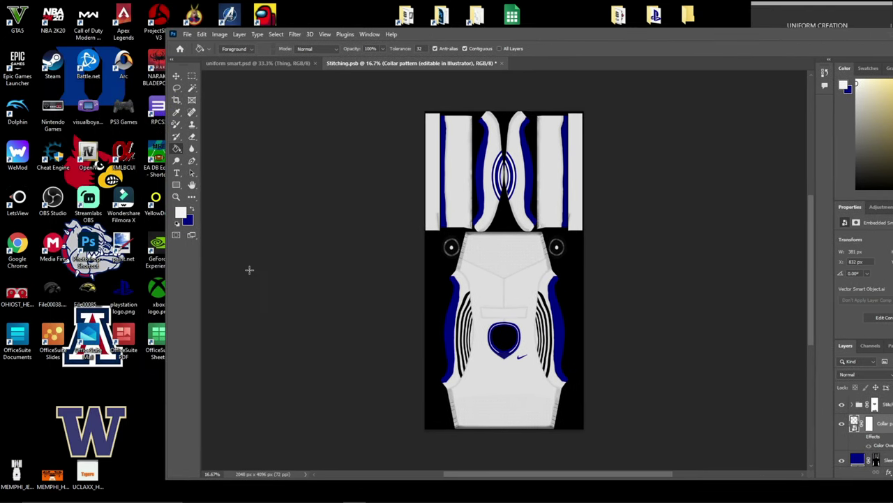
pyautogui.moveTo(543, 35); pyautogui.dragTo(527, 33)
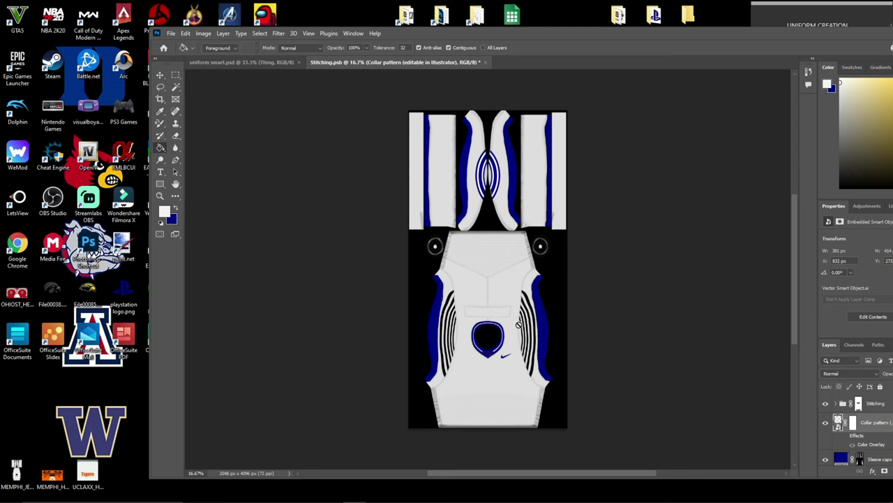
pyautogui.moveTo(354, 496)
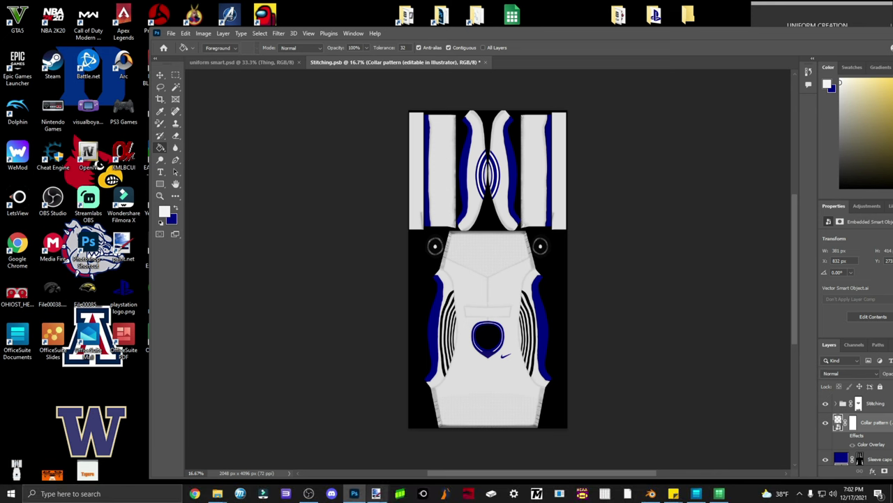
pyautogui.click(375, 494)
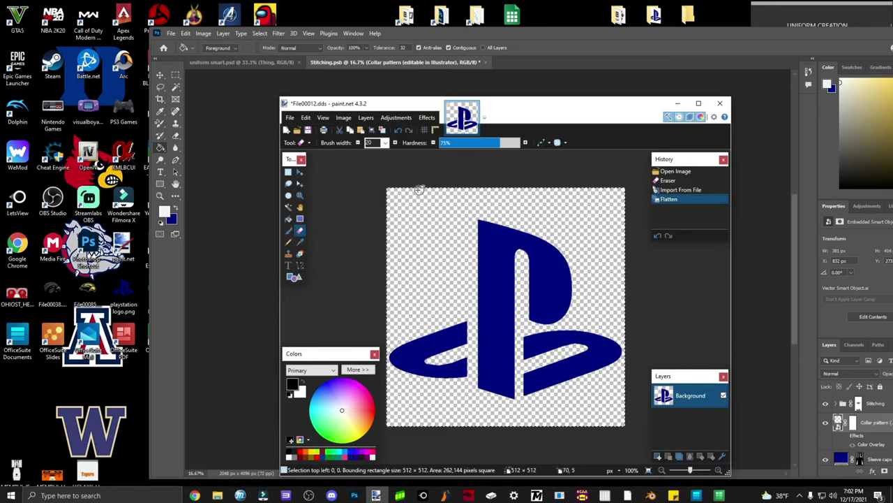
# - Fill every part of the PlayStation logo with white, save File00012.dds and minimize paint.net
pyautogui.click(288, 219)
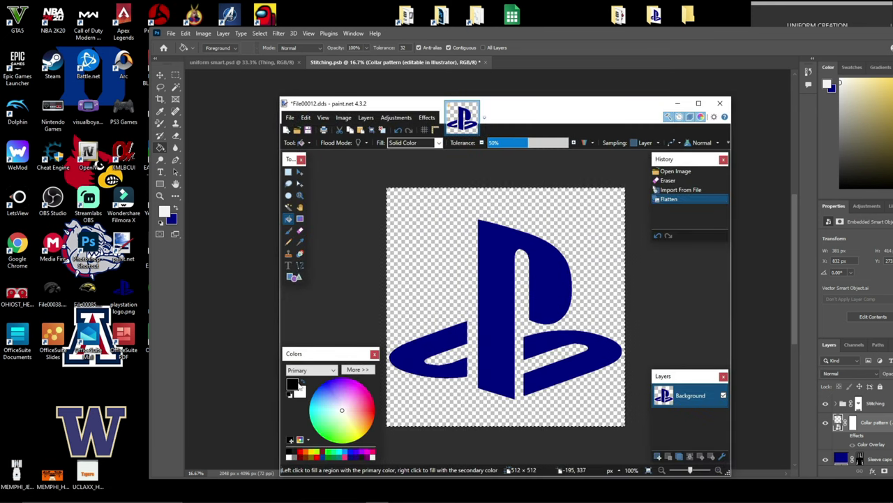
pyautogui.click(305, 383)
pyautogui.click(453, 342)
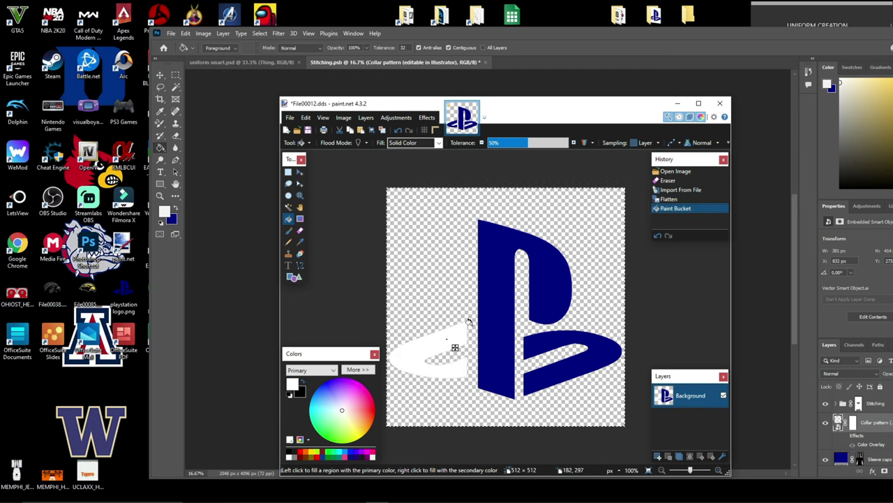
pyautogui.click(491, 318)
pyautogui.click(571, 340)
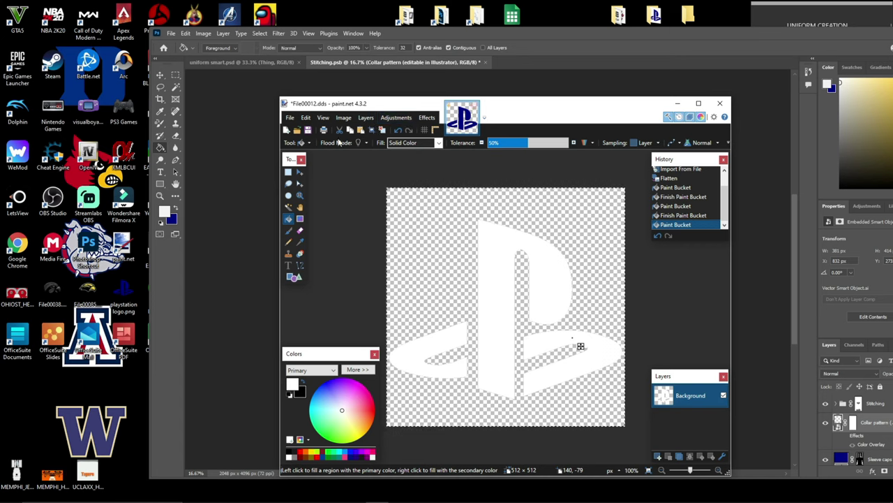
pyautogui.click(311, 134)
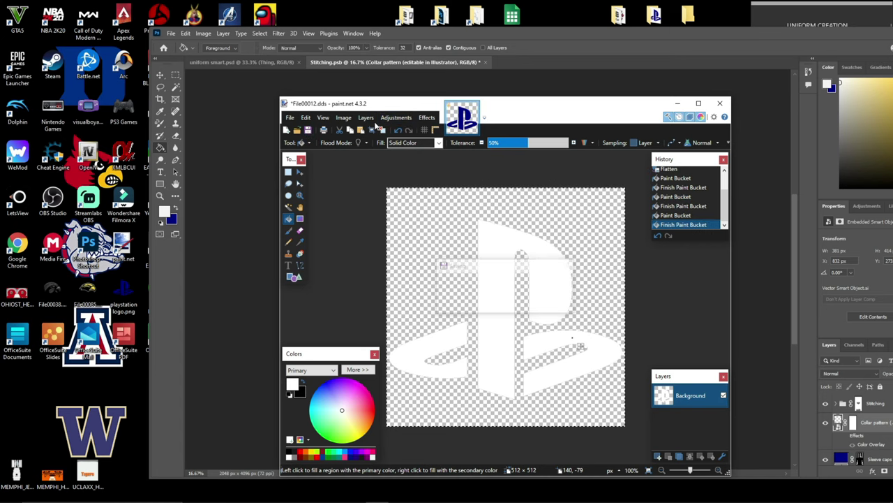
pyautogui.click(678, 104)
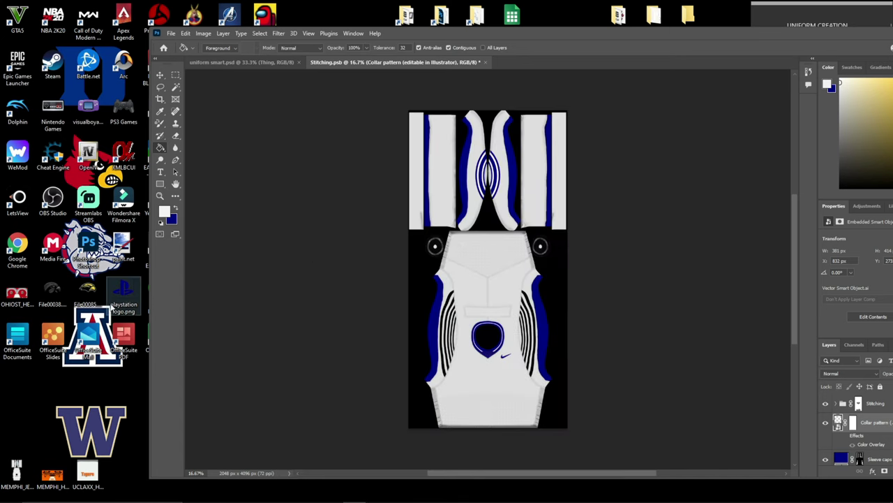
# - Try to place the blue playstation logo.png from the desktop near the jersey collar in Stitching.psb
pyautogui.press('z')
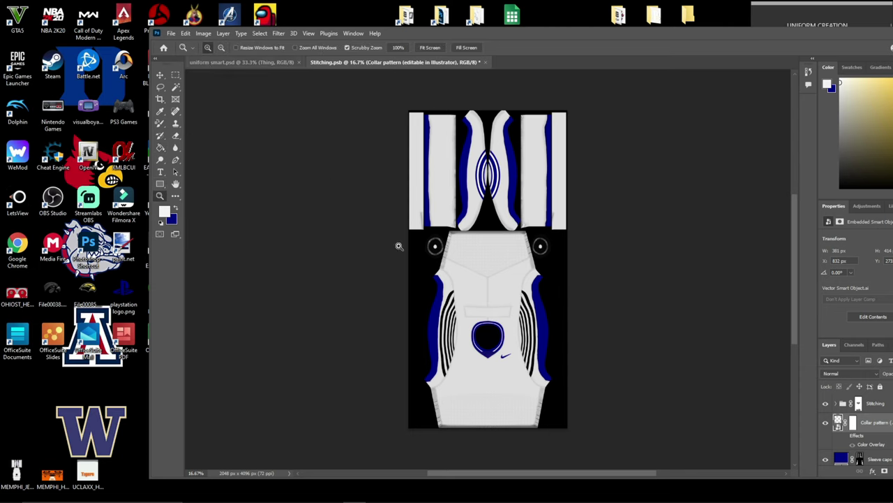
pyautogui.moveTo(488, 345); pyautogui.dragTo(442, 285)
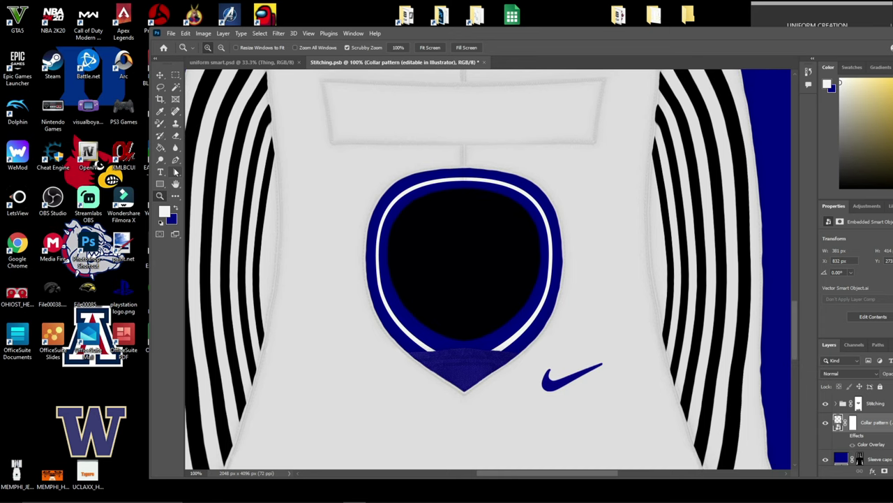
pyautogui.click(175, 171)
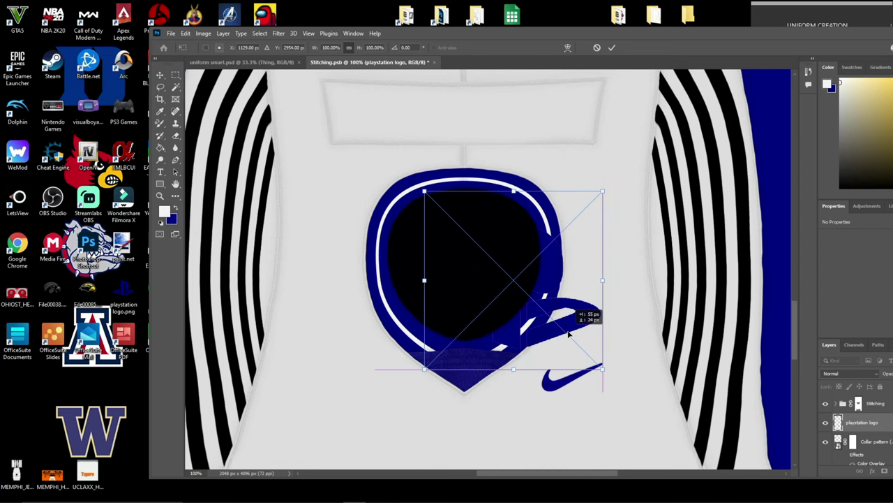
pyautogui.click(612, 47)
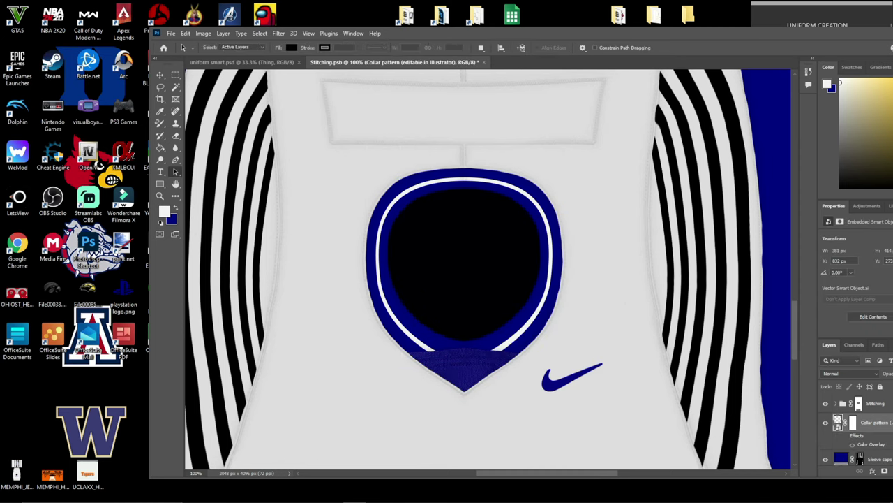
# - Open the NEW IMPORTS folder, minimize paint.net and move the folder window clear of the jersey collar
pyautogui.click(376, 493)
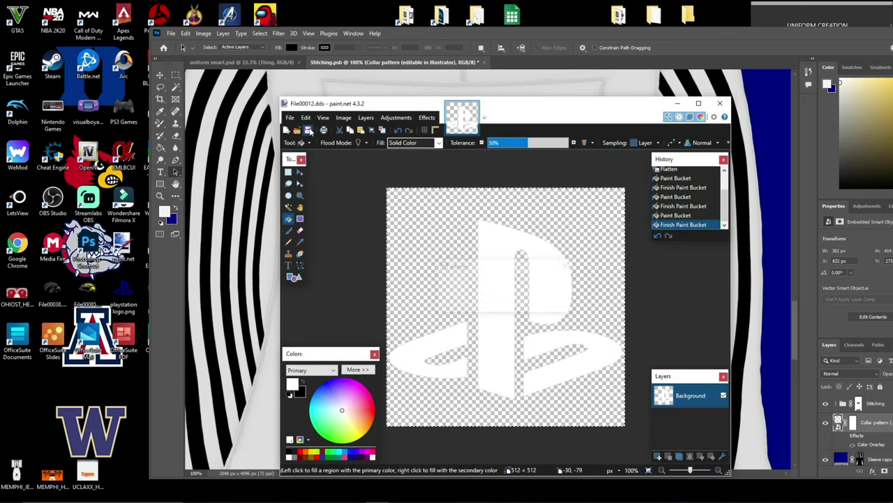
pyautogui.click(654, 14)
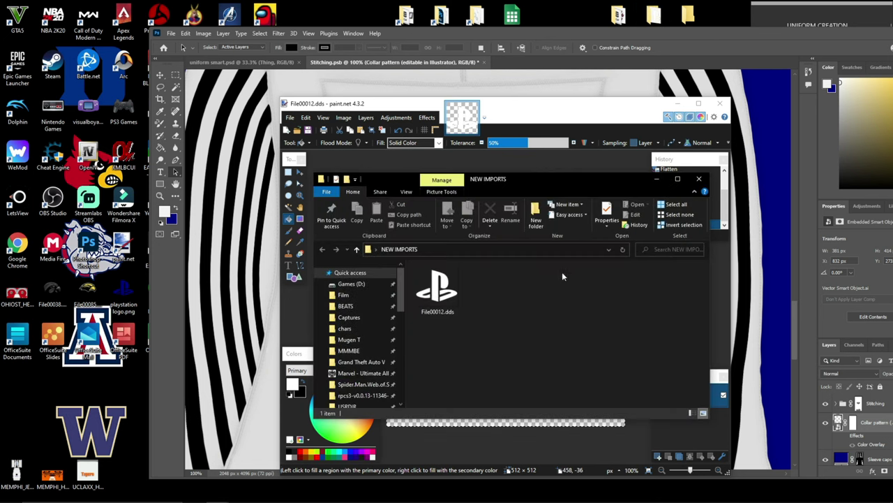
pyautogui.click(628, 166)
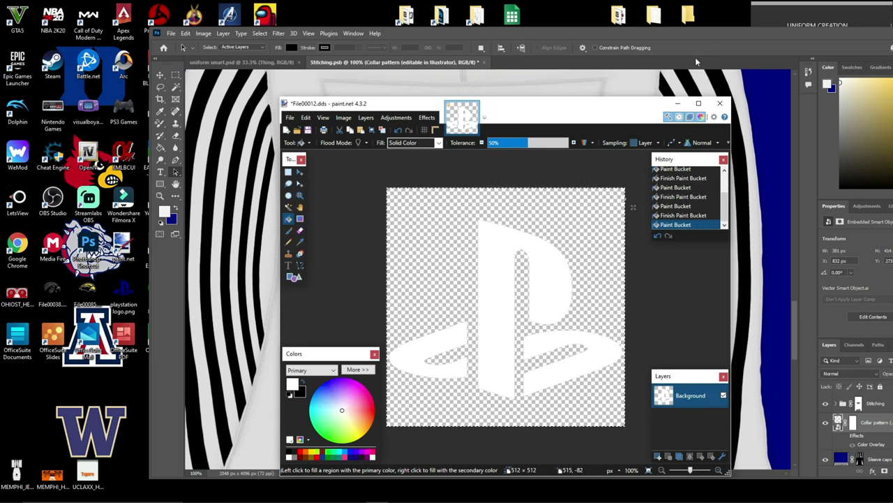
pyautogui.click(677, 103)
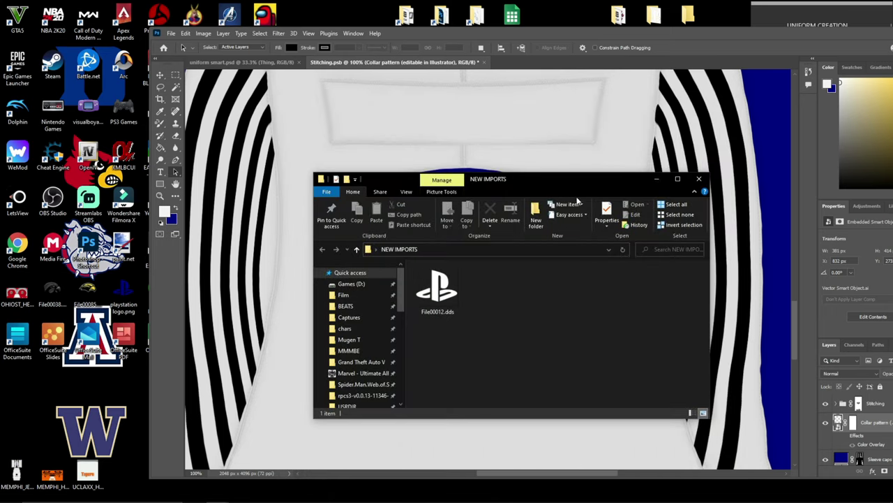
pyautogui.moveTo(531, 179); pyautogui.dragTo(651, 235)
# - Place File00012.dds in Stitching.psb with default load options, scaled down to about 86 × 65 px on the collar's pointed tip
pyautogui.moveTo(562, 345); pyautogui.dragTo(403, 377)
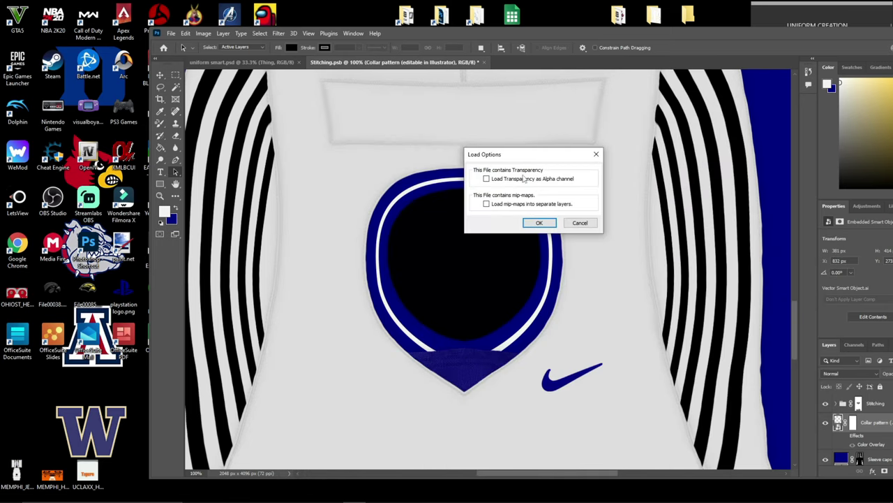
pyautogui.click(538, 222)
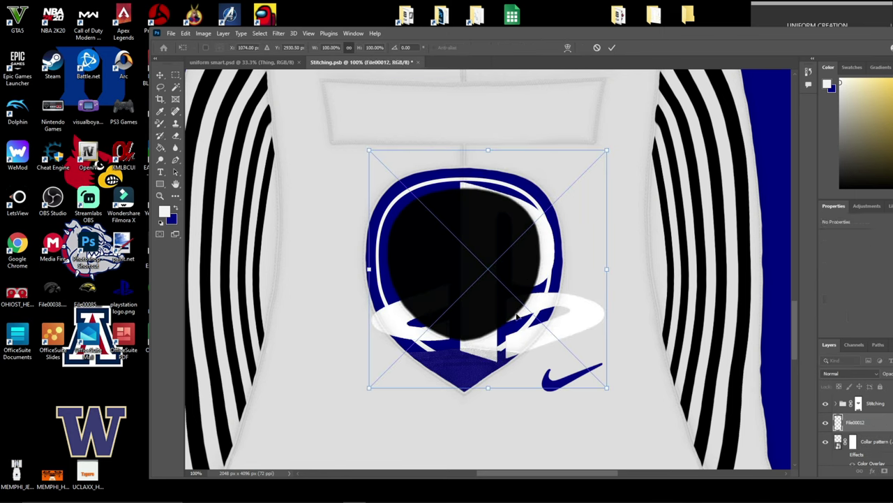
pyautogui.moveTo(517, 316); pyautogui.dragTo(493, 394)
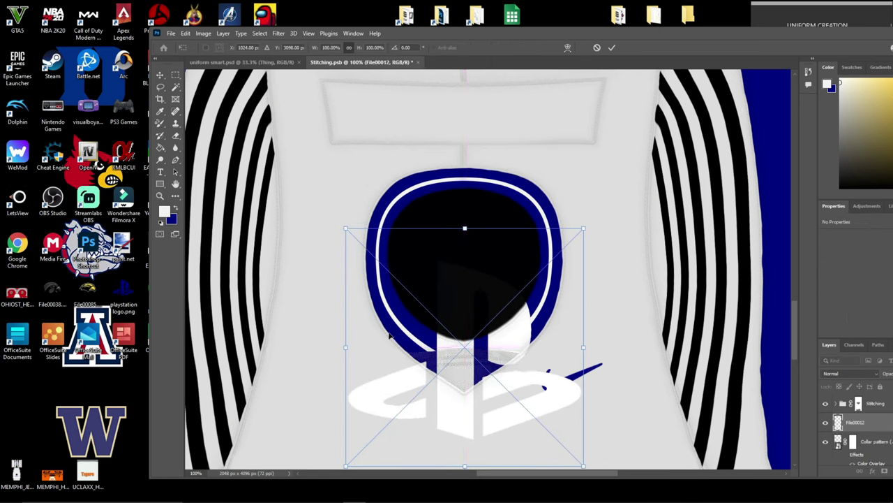
pyautogui.moveTo(346, 228); pyautogui.dragTo(450, 363)
pyautogui.moveTo(418, 328); pyautogui.dragTo(466, 374)
pyautogui.click(613, 47)
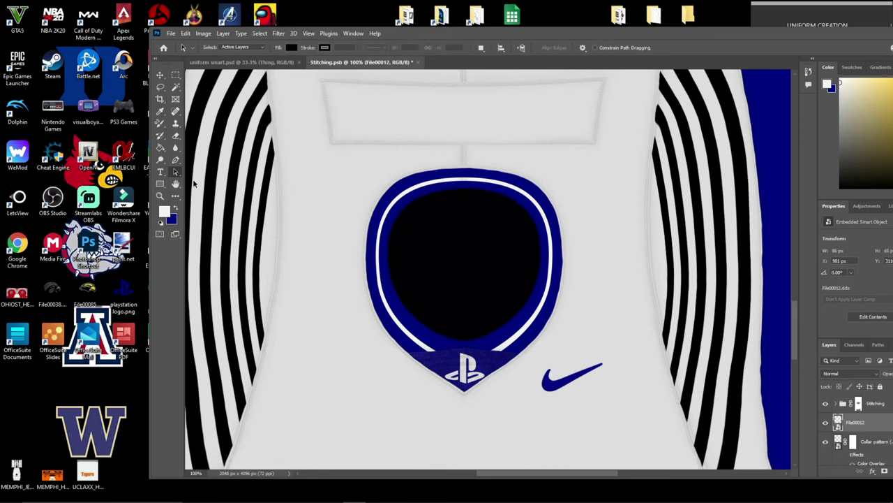
# - Start saving a copy of the finished jersey document and choose the NEW IMPORTS folder as its destination
pyautogui.click(160, 196)
pyautogui.click(220, 47)
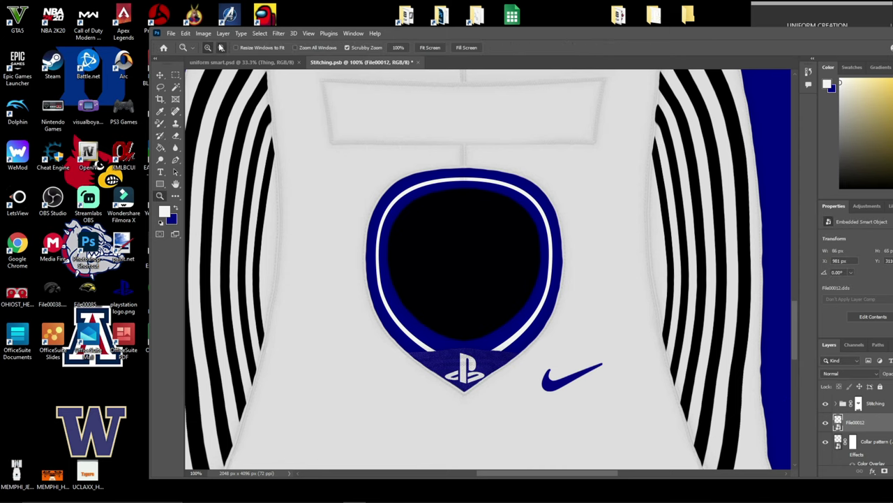
pyautogui.click(510, 309)
pyautogui.click(511, 308)
pyautogui.click(511, 308)
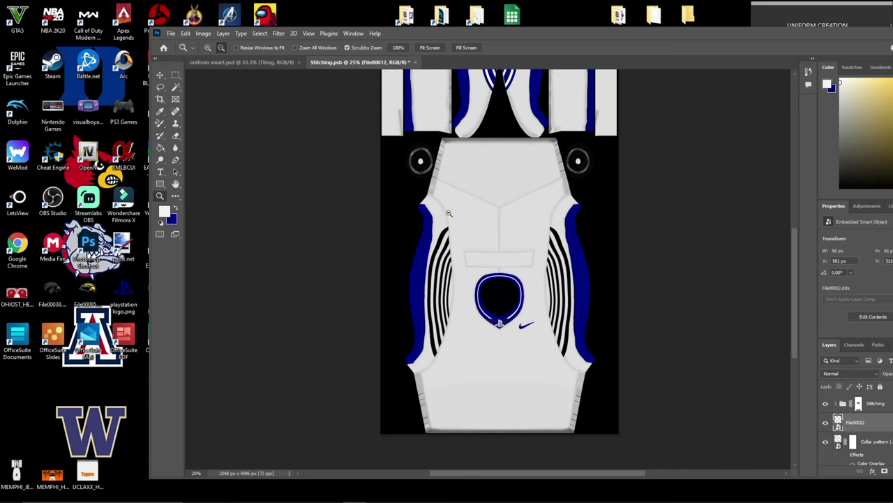
pyautogui.scroll(2, 544, 265)
pyautogui.click(171, 33)
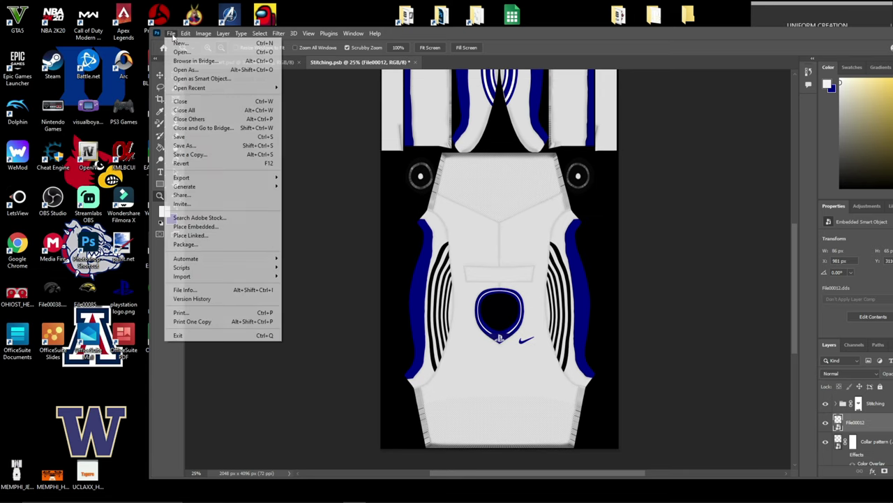
pyautogui.click(206, 158)
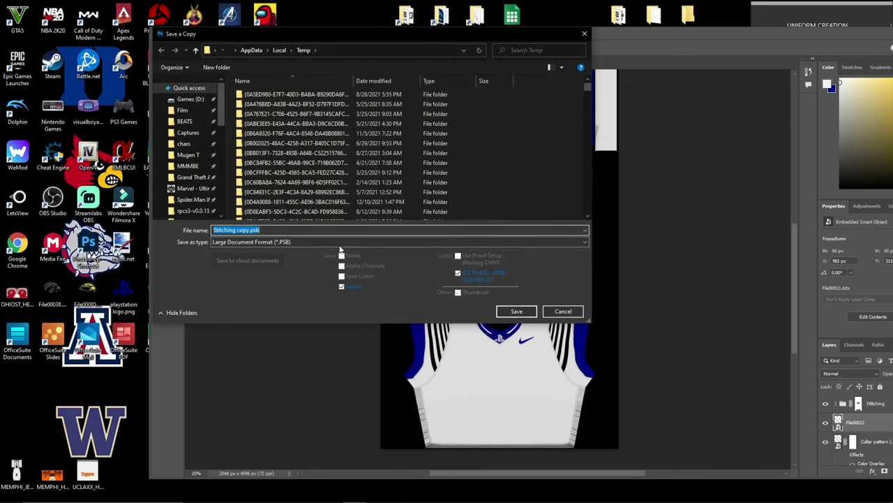
pyautogui.scroll(-3, 200, 185)
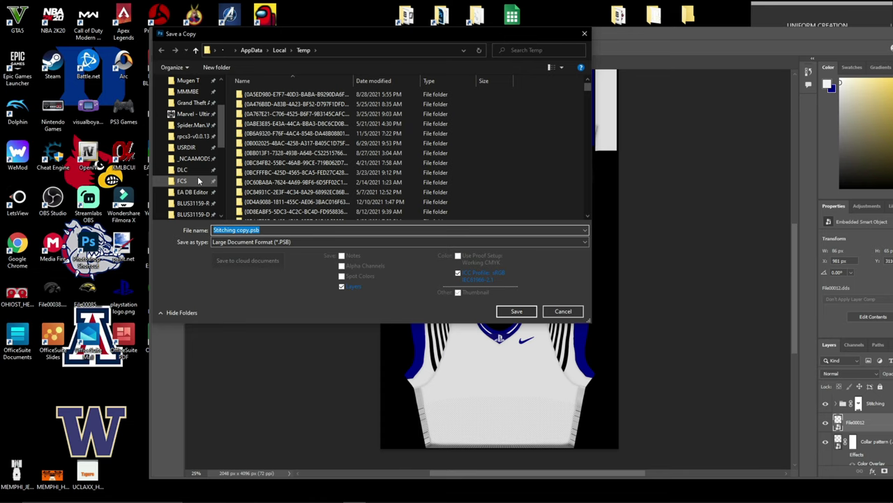
pyautogui.scroll(-1, 199, 195)
pyautogui.click(199, 204)
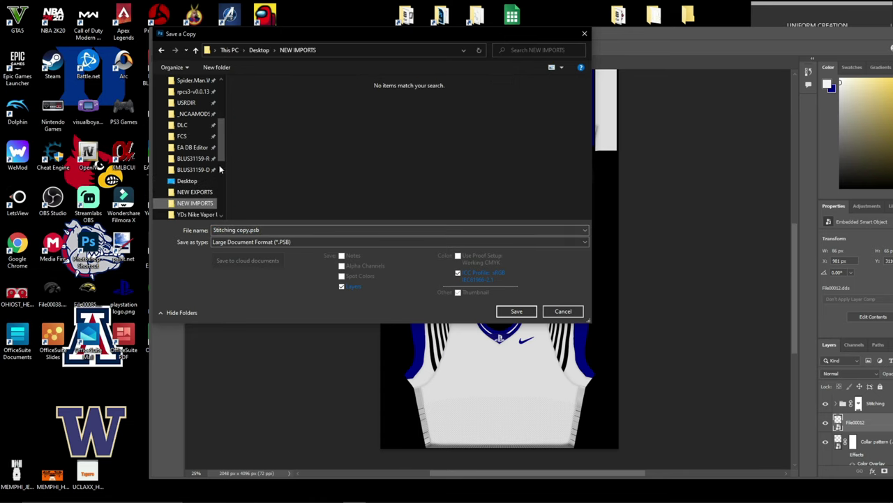
pyautogui.scroll(-1, 195, 167)
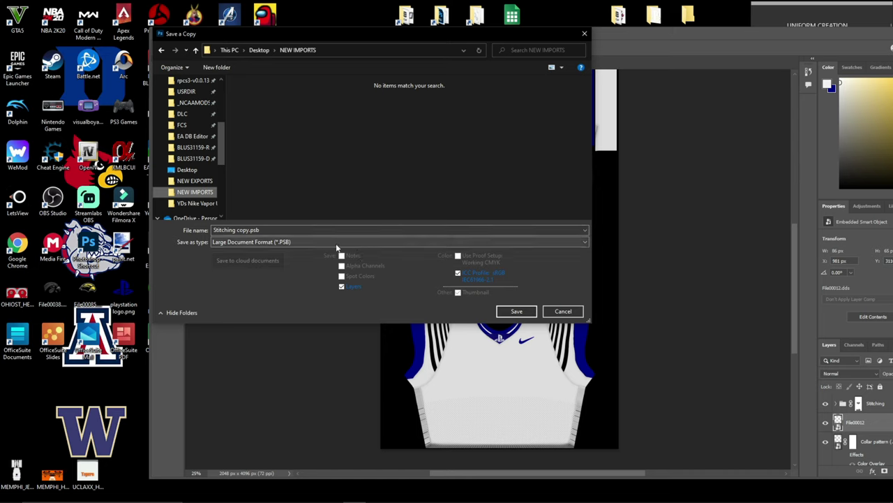
# - Name the jersey copy PS5J and save it in the Intel Texture Works DDS format
pyautogui.click(258, 230)
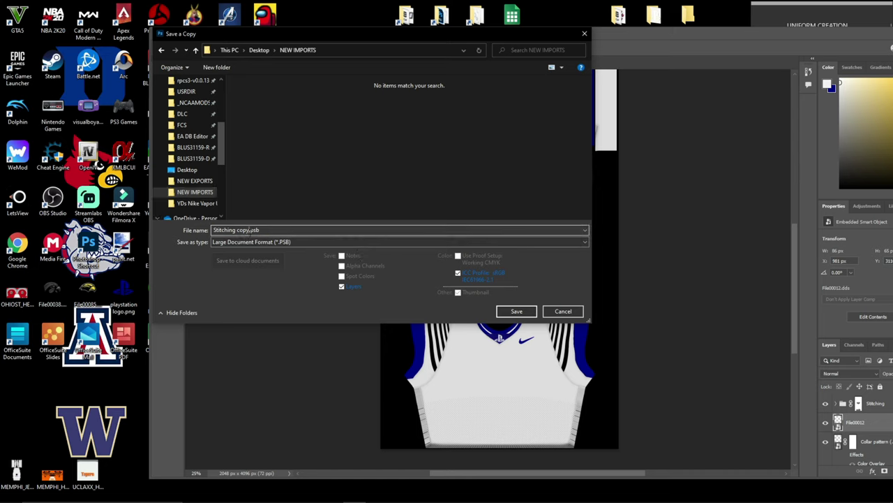
pyautogui.moveTo(253, 230); pyautogui.dragTo(212, 230)
pyautogui.write('PS5')
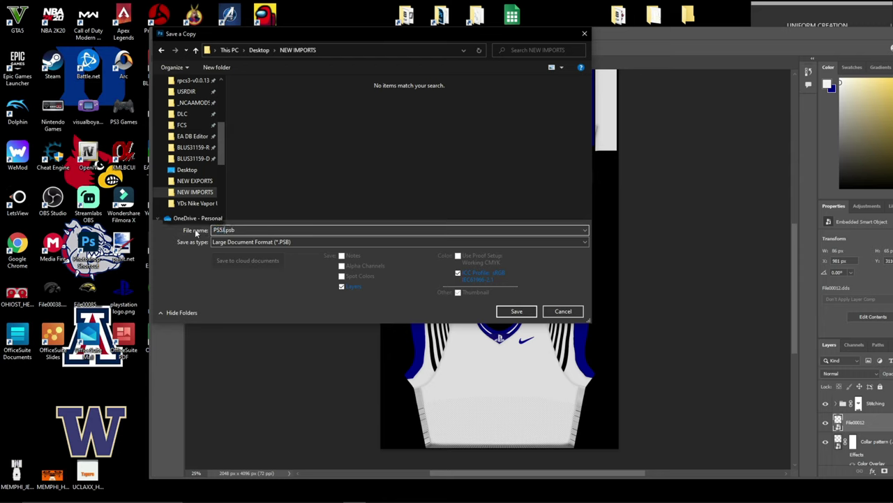
pyautogui.click(265, 242)
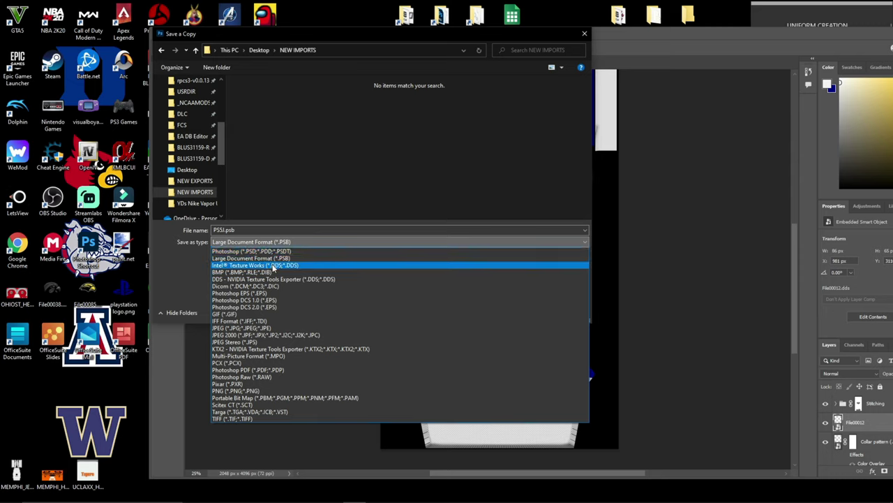
pyautogui.click(272, 266)
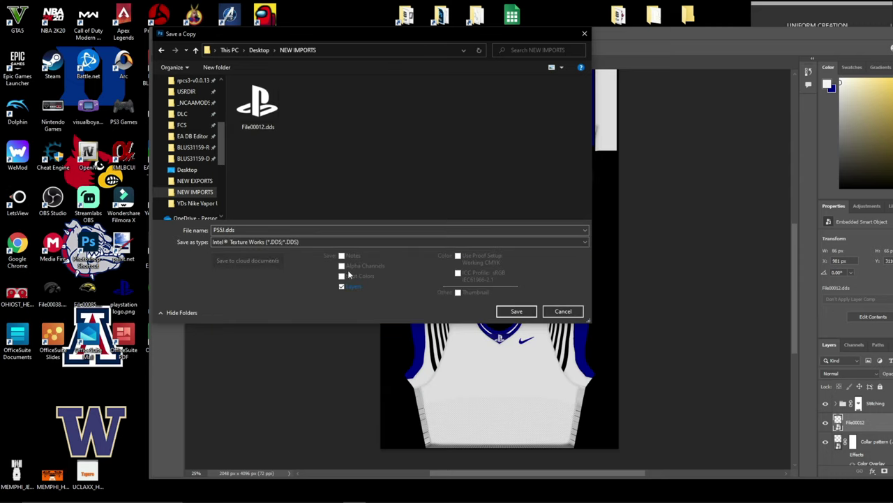
pyautogui.click(520, 312)
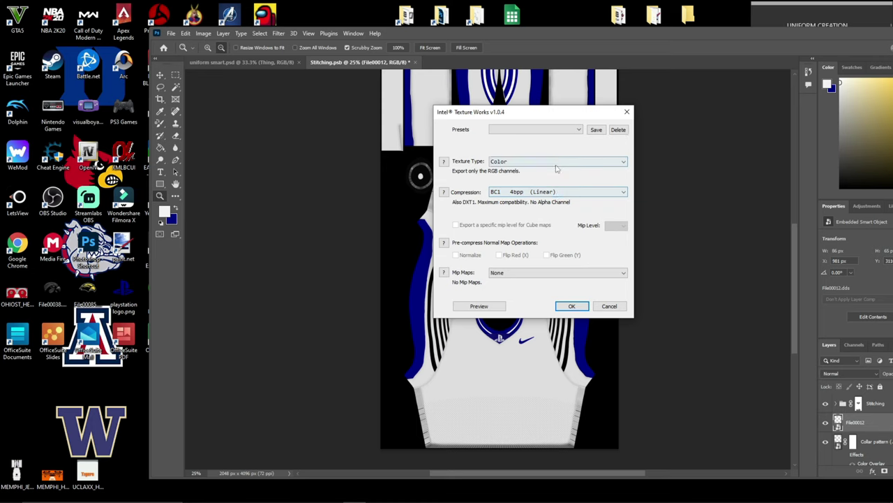
# - Export the jersey texture as Color + Alpha with BC3 8bpp (Linear) compression and no mip maps
pyautogui.click(556, 164)
pyautogui.click(553, 177)
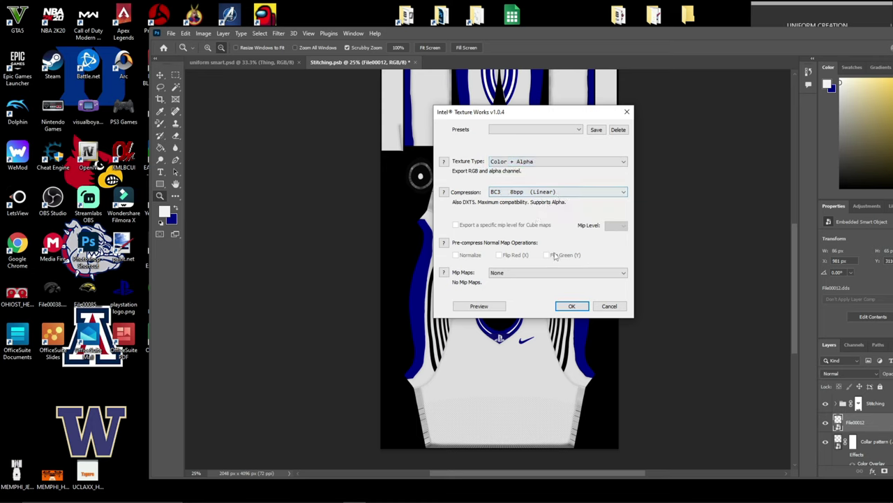
pyautogui.click(570, 306)
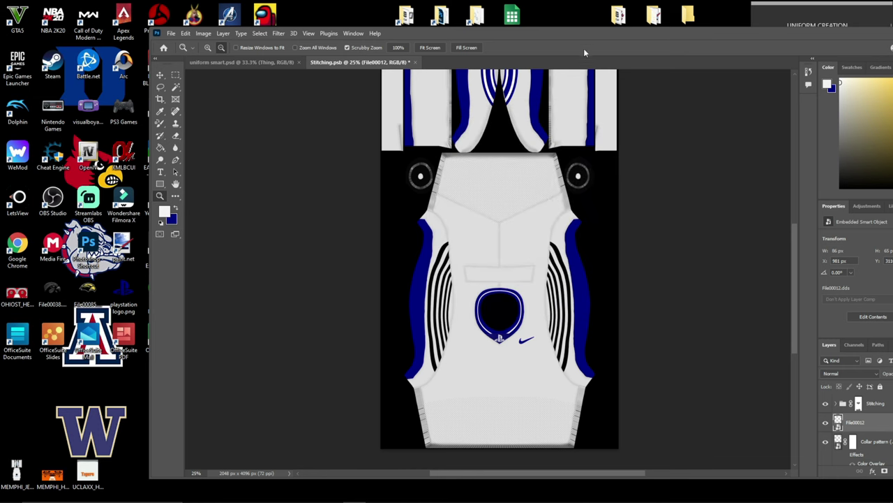
# - Examine the finished jersey and its stripe layers in Stitching.psb, keeping that document in front of uniform smart.psd
pyautogui.moveTo(605, 40); pyautogui.dragTo(550, 32)
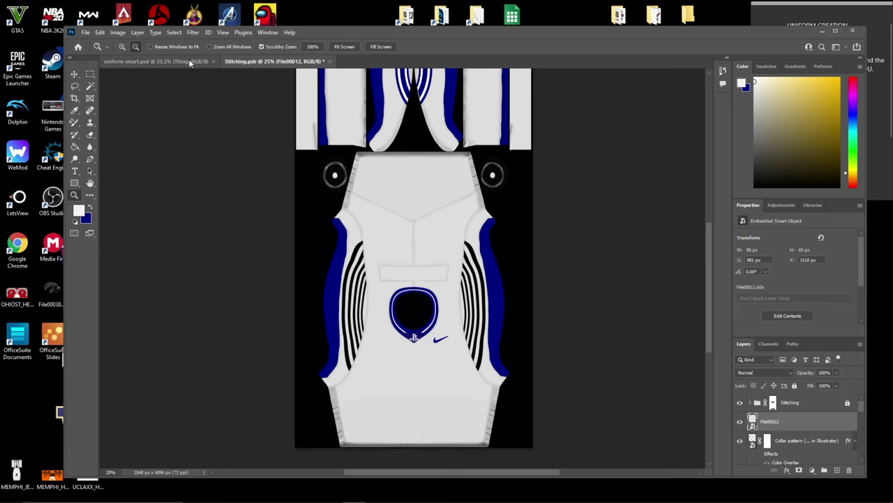
pyautogui.click(164, 61)
pyautogui.click(255, 62)
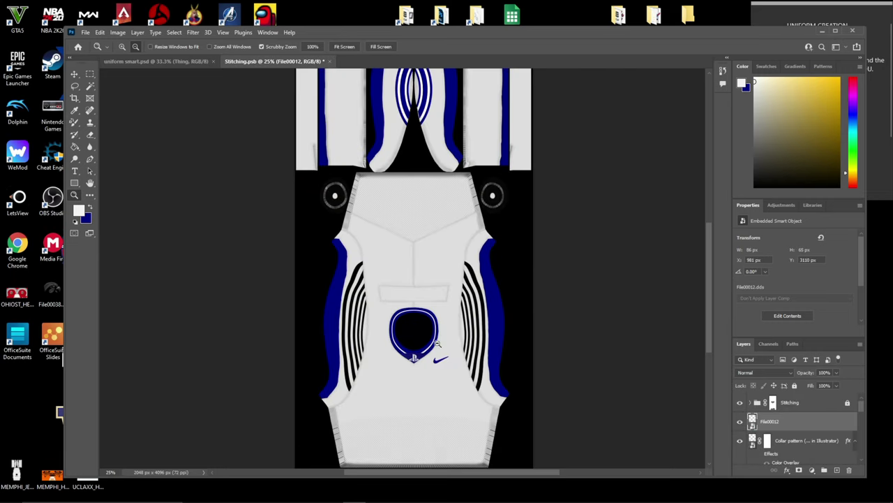
pyautogui.scroll(1, 502, 369)
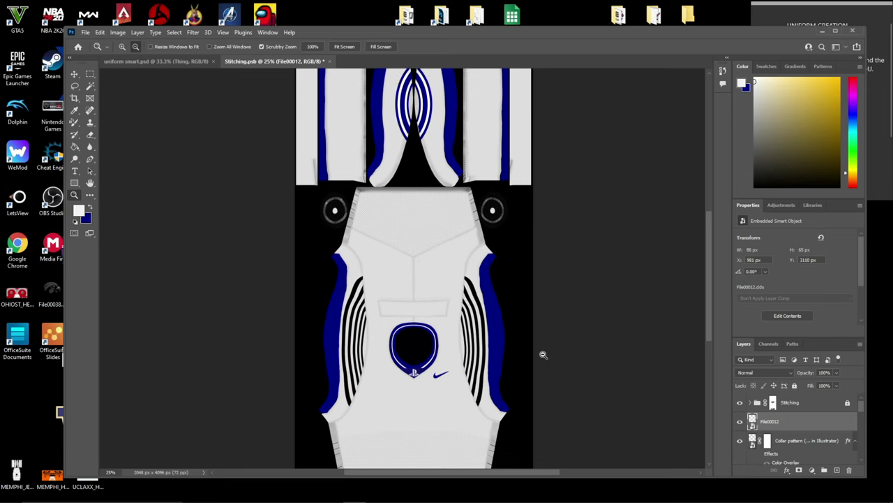
pyautogui.scroll(1, 527, 209)
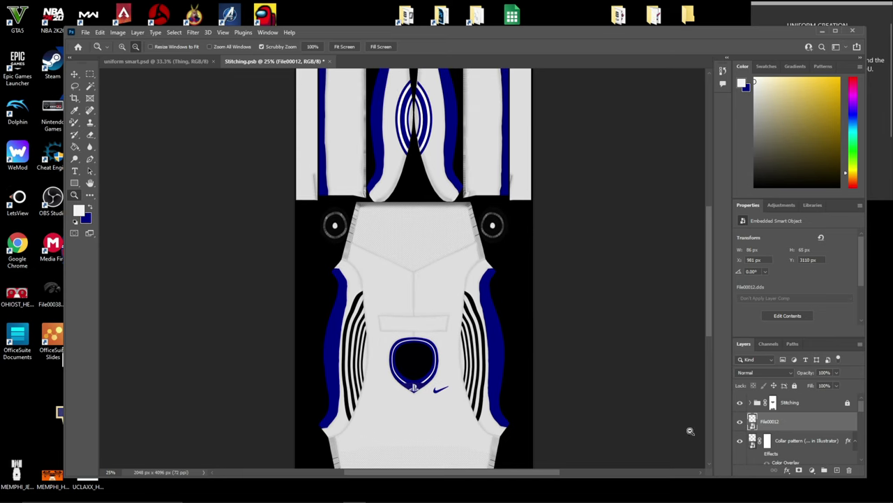
pyautogui.scroll(-6, 775, 427)
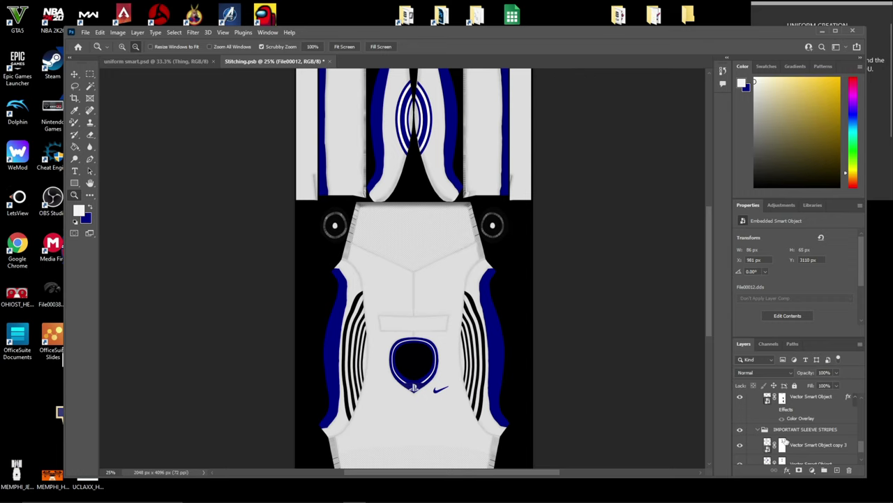
pyautogui.scroll(-2, 781, 441)
pyautogui.moveTo(782, 453); pyautogui.dragTo(777, 434)
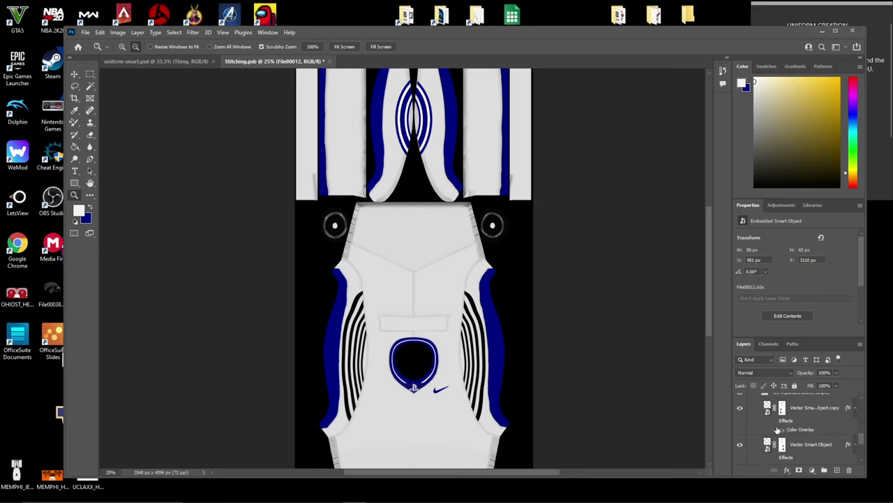
pyautogui.click(194, 61)
pyautogui.click(246, 62)
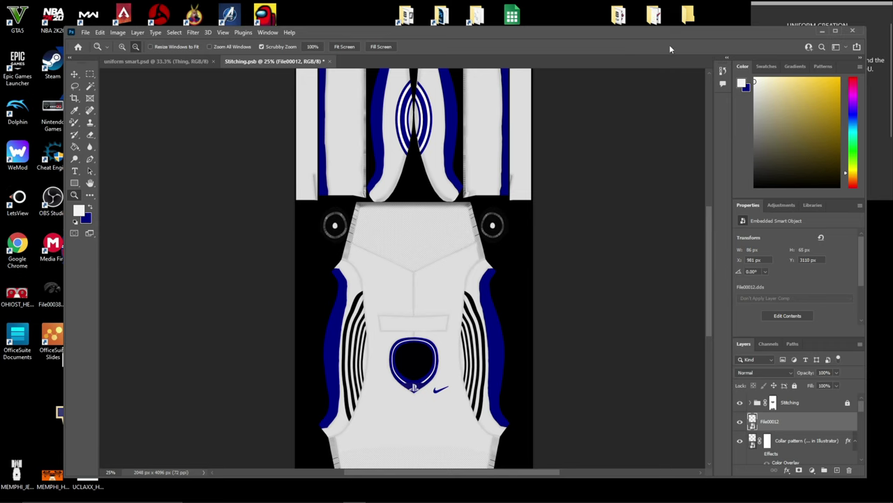
# - Open pants.psd from the YDs Nike Vapor Untouchable template folder and bring up its base colour layers
pyautogui.click(822, 31)
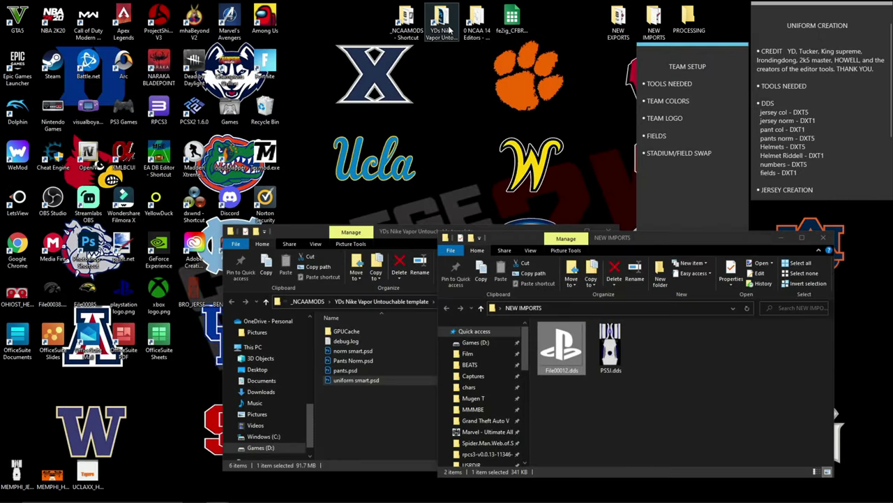
pyautogui.doubleClick(349, 370)
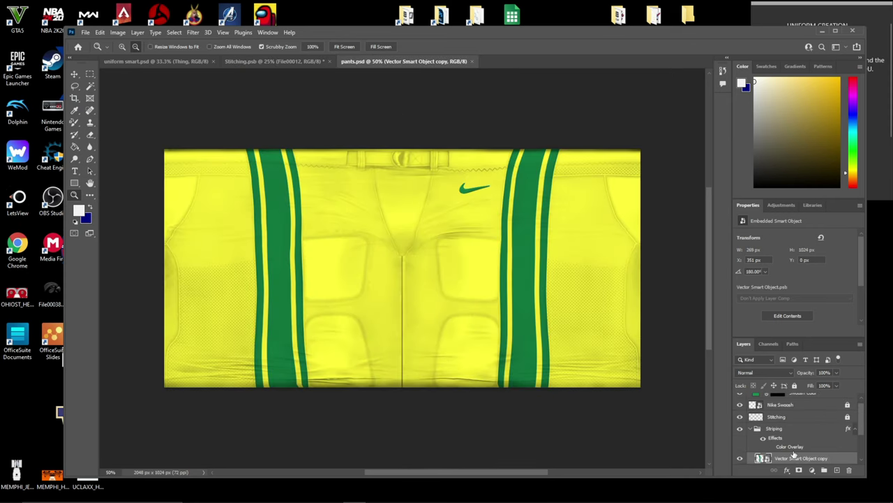
pyautogui.scroll(1, 793, 454)
pyautogui.scroll(-5, 794, 430)
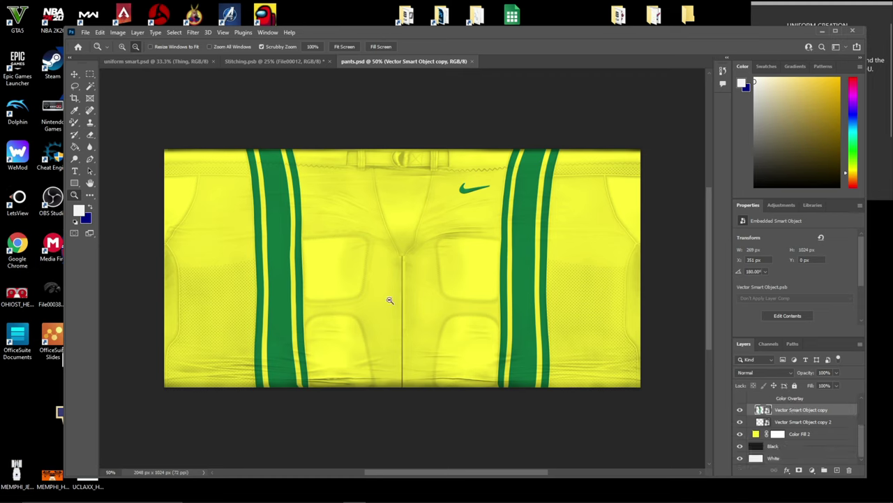
pyautogui.doubleClick(756, 434)
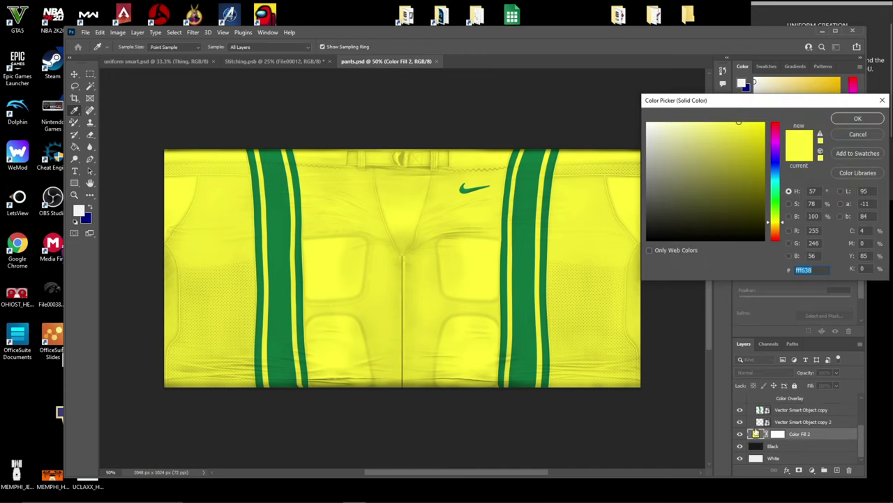
pyautogui.moveTo(722, 197); pyautogui.dragTo(676, 137)
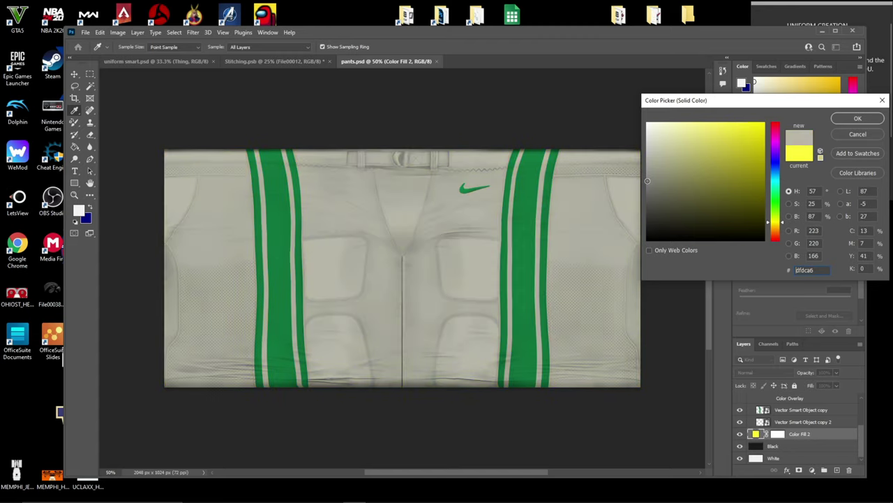
pyautogui.moveTo(647, 181); pyautogui.dragTo(695, 197)
pyautogui.click(775, 167)
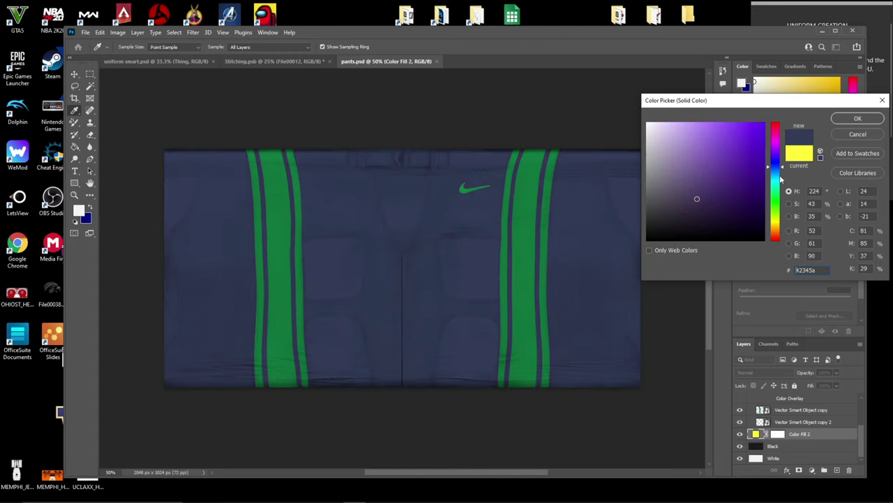
pyautogui.moveTo(780, 180); pyautogui.dragTo(783, 205)
pyautogui.click(864, 136)
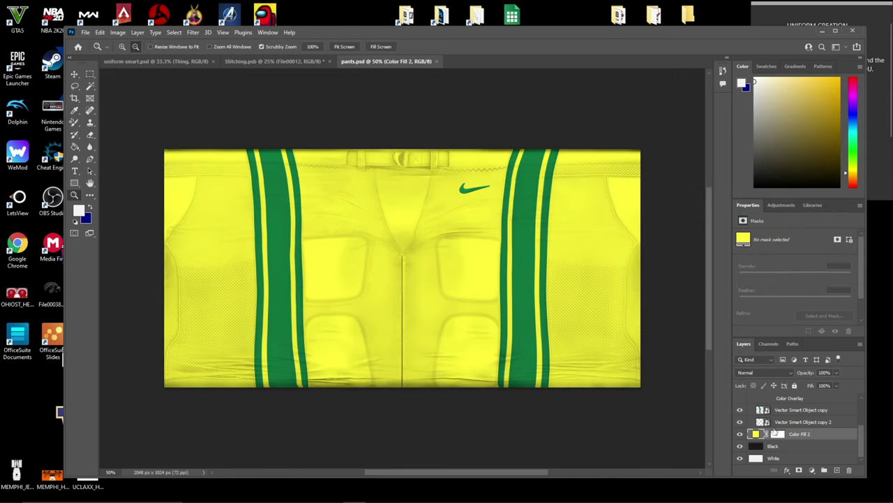
# - Make the pants white by hiding the yellow Color Fill 2 layer and the Black layer above the White layer
pyautogui.click(740, 434)
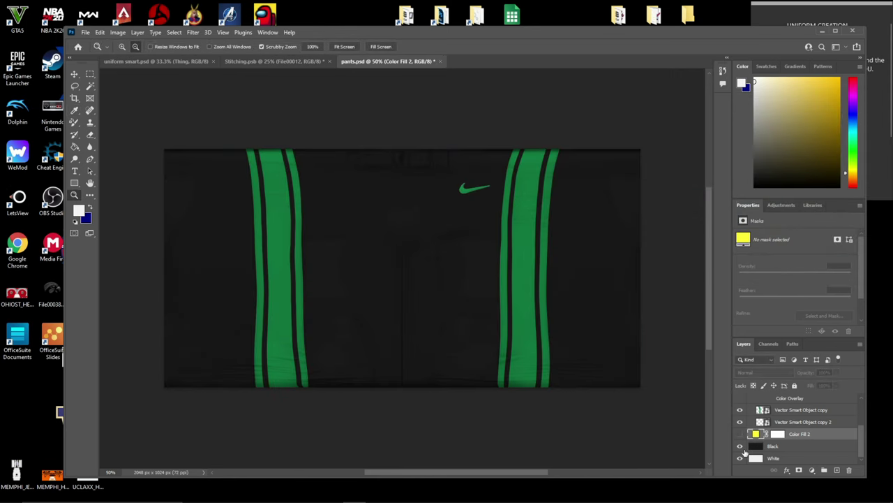
pyautogui.click(740, 446)
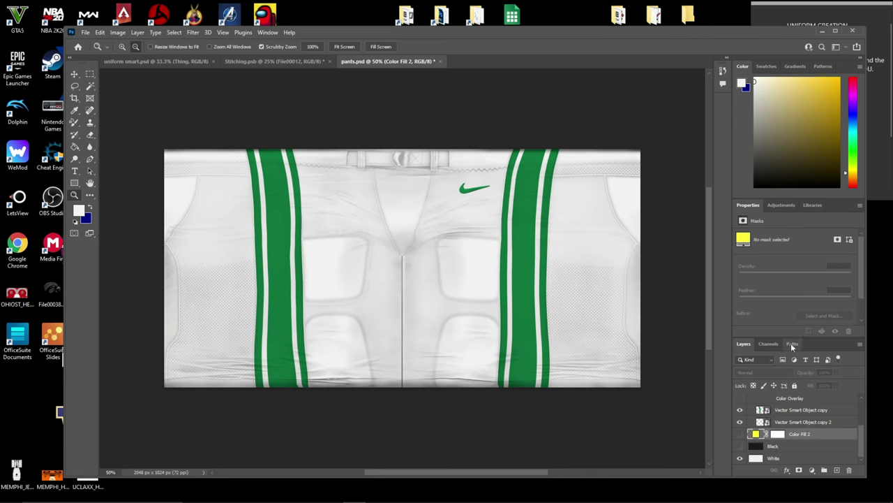
pyautogui.scroll(1, 792, 425)
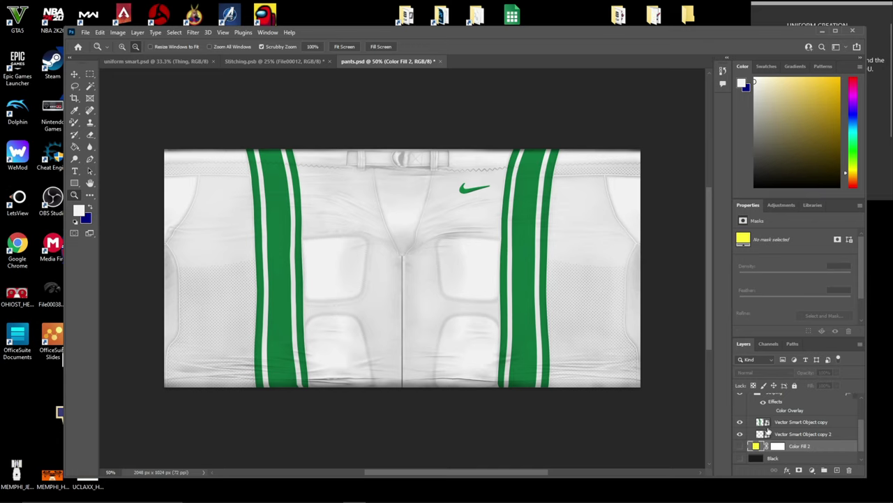
# - Open the Vector Smart Object copy stripe's contents, hide the green stripe layer, and show the blue stripe layer stacked above it
pyautogui.doubleClick(760, 423)
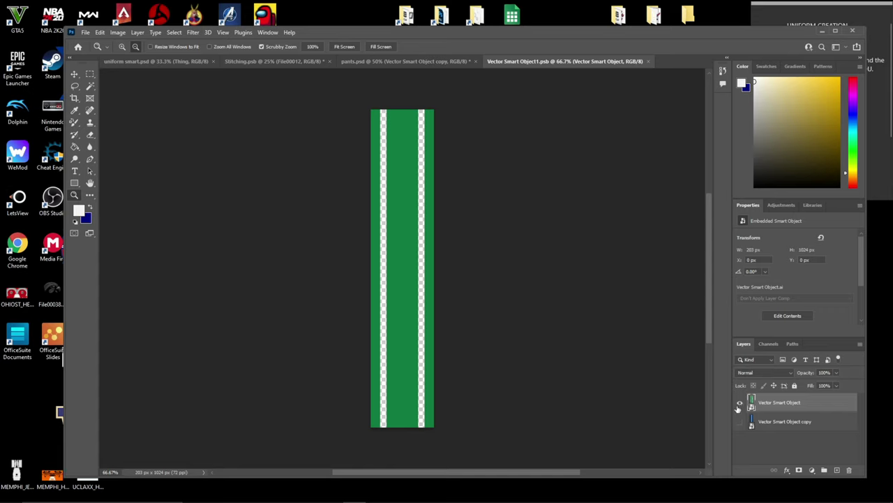
pyautogui.click(740, 403)
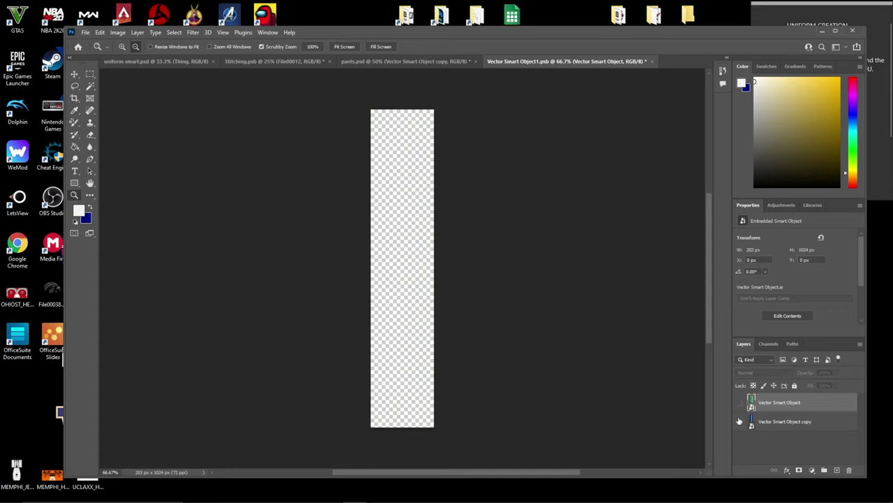
pyautogui.click(740, 423)
pyautogui.moveTo(777, 422); pyautogui.dragTo(777, 403)
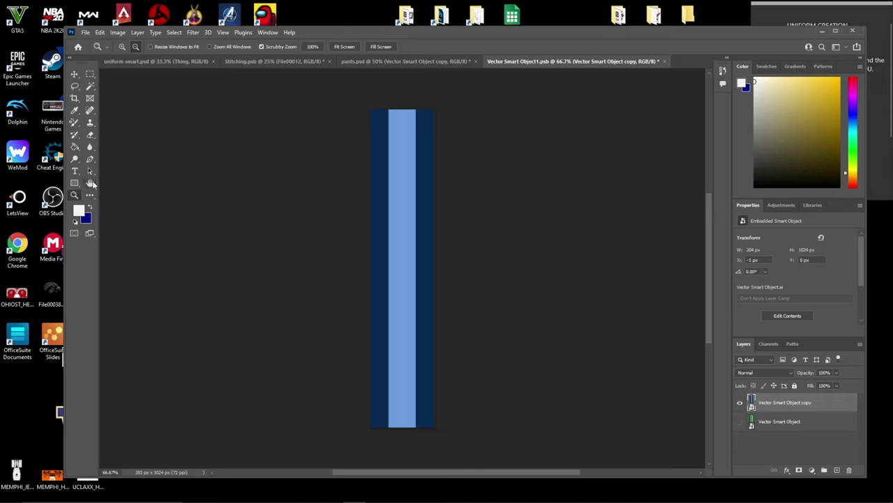
# - Rasterize the blue stripe layer, fill its outer bands navy and centre band white, and save the stripe back into pants.psd
pyautogui.click(75, 147)
pyautogui.click(409, 261)
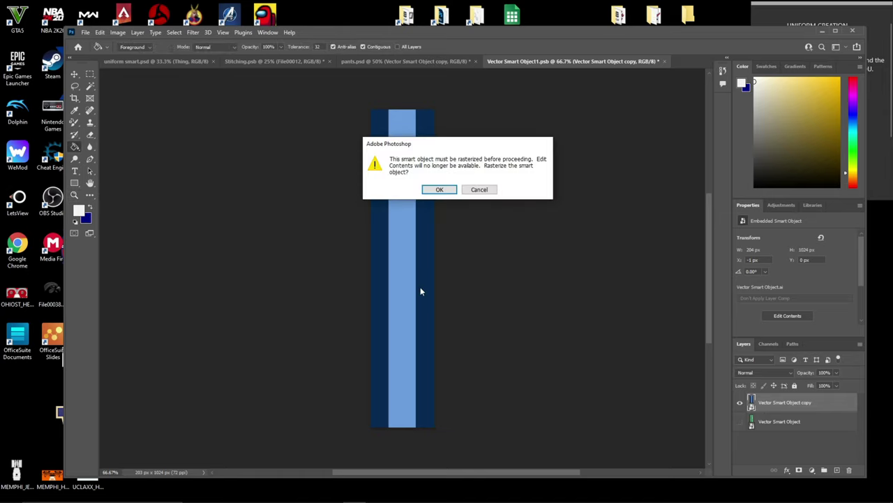
pyautogui.click(439, 190)
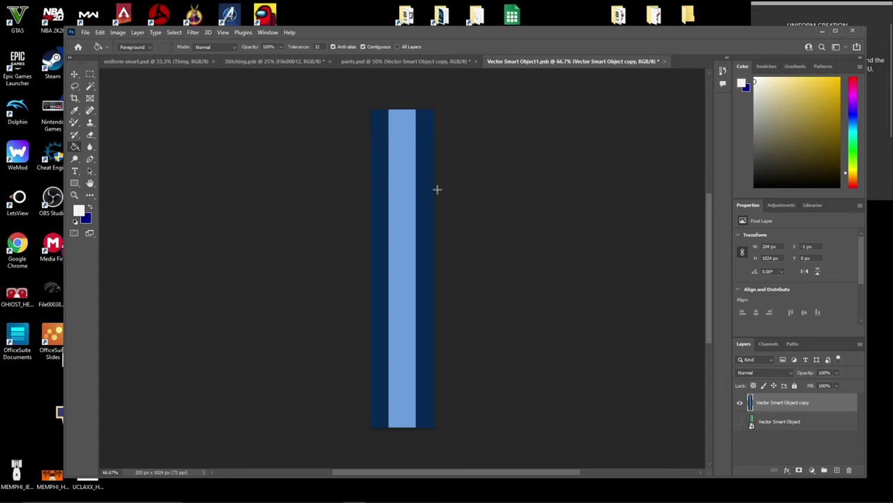
pyautogui.click(90, 209)
pyautogui.click(379, 216)
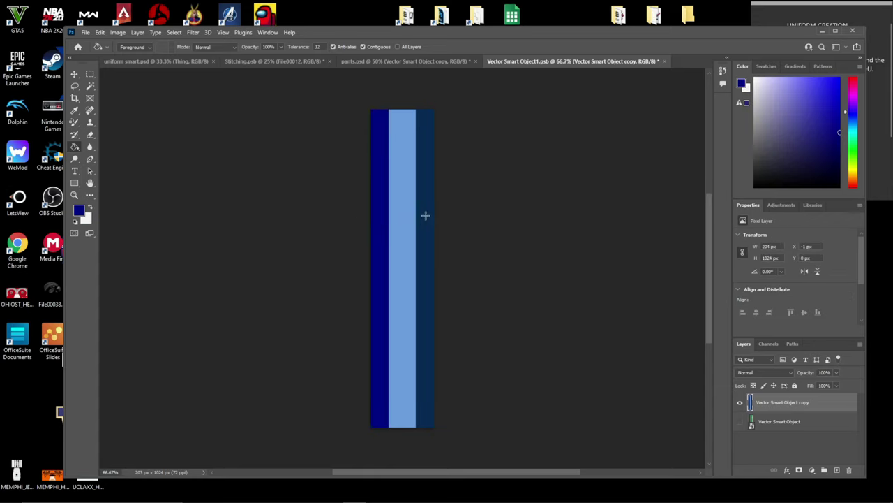
pyautogui.click(426, 216)
pyautogui.click(89, 210)
pyautogui.click(400, 233)
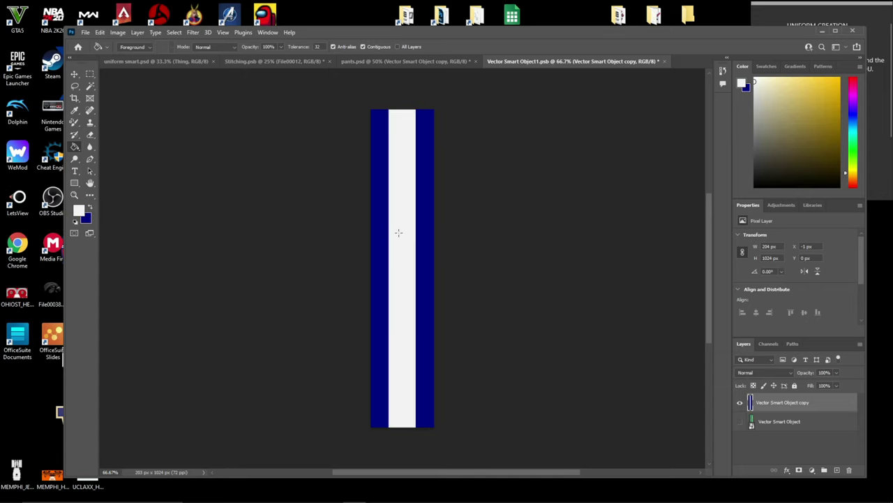
pyautogui.click(664, 61)
pyautogui.click(418, 184)
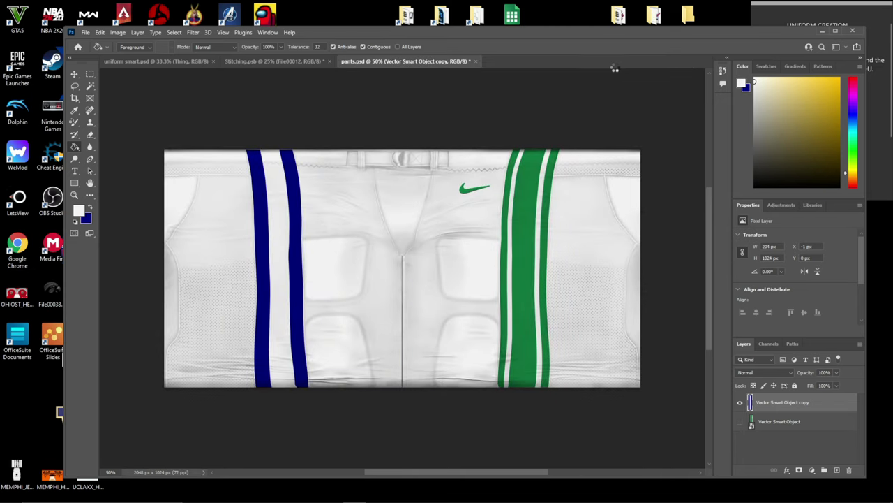
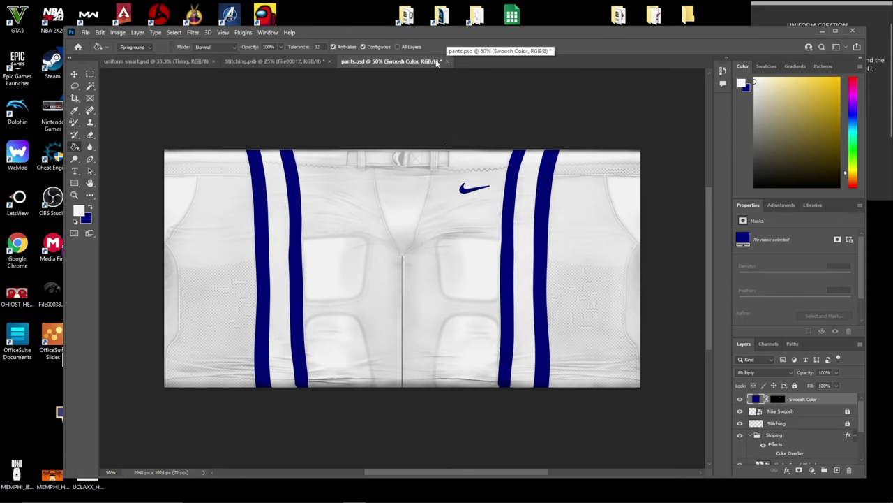
pyautogui.click(85, 32)
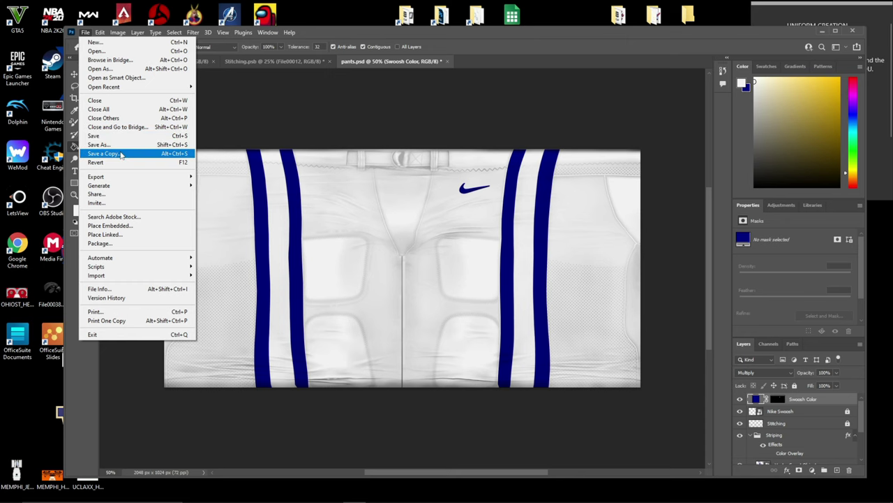
pyautogui.click(121, 155)
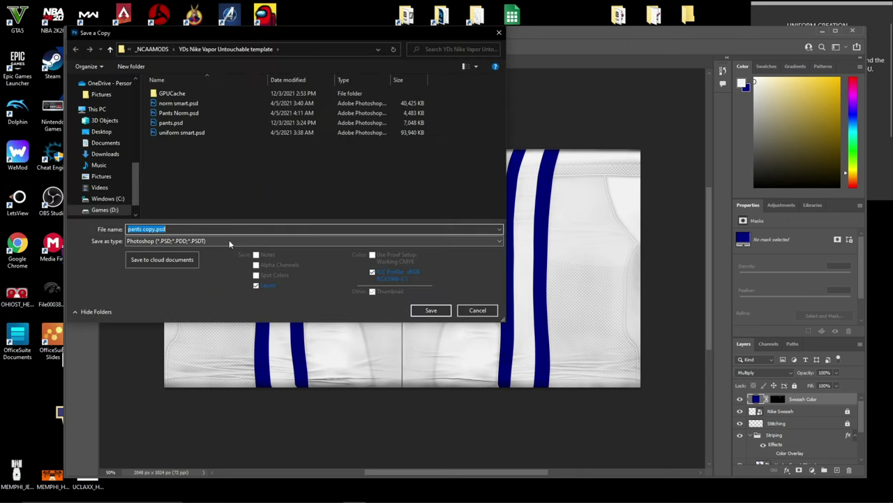
pyautogui.click(771, 73)
pyautogui.press('Escape')
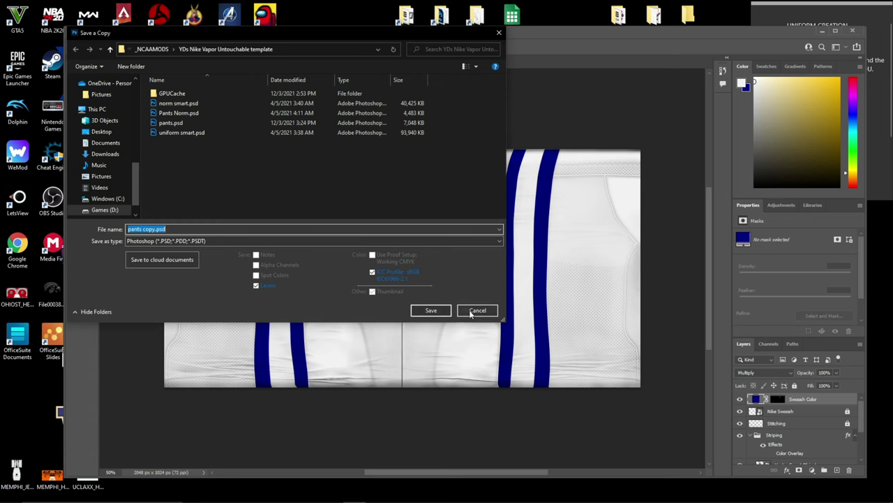
pyautogui.moveTo(759, 32)
pyautogui.mouseDown()
pyautogui.moveTo(653, 224)
pyautogui.moveTo(752, 142)
pyautogui.moveTo(765, 40)
pyautogui.mouseUp()
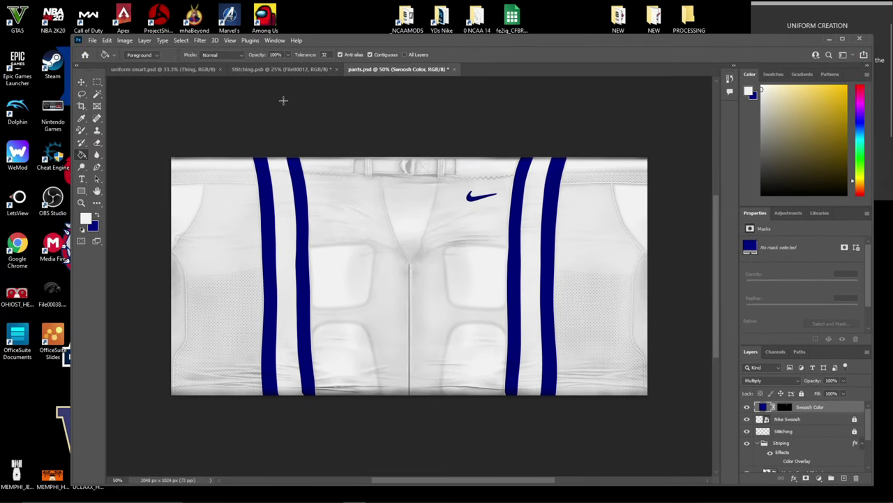
# - Save a copy of the pants as PS5P.dds in the NEW IMPORTS folder, using the Intel Texture Works format
pyautogui.click(92, 40)
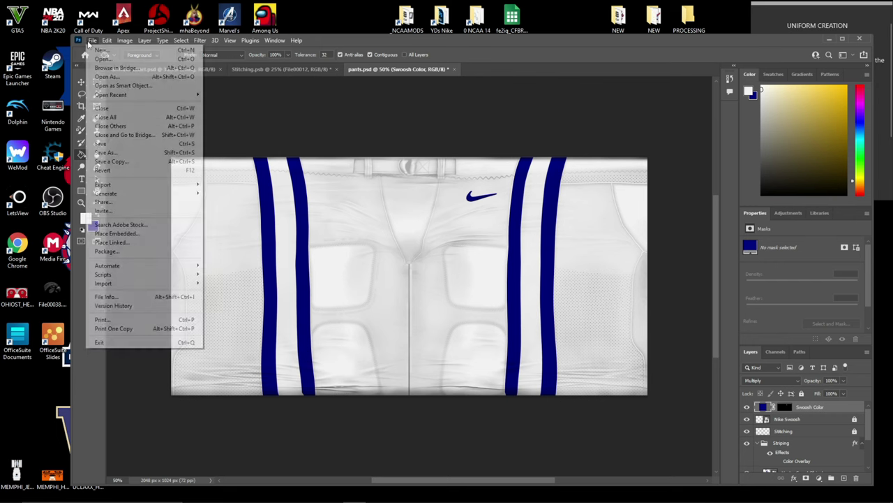
pyautogui.click(115, 163)
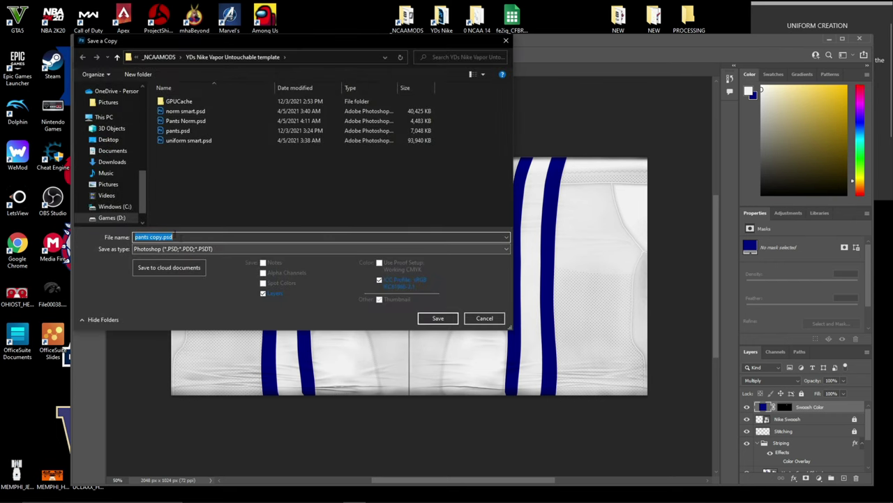
pyautogui.scroll(-2, 122, 167)
pyautogui.scroll(5, 122, 175)
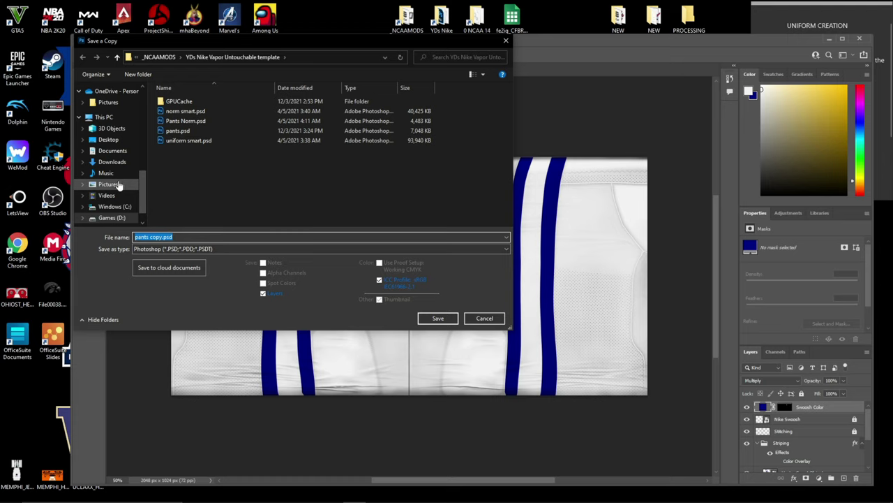
pyautogui.scroll(1, 122, 175)
pyautogui.click(117, 143)
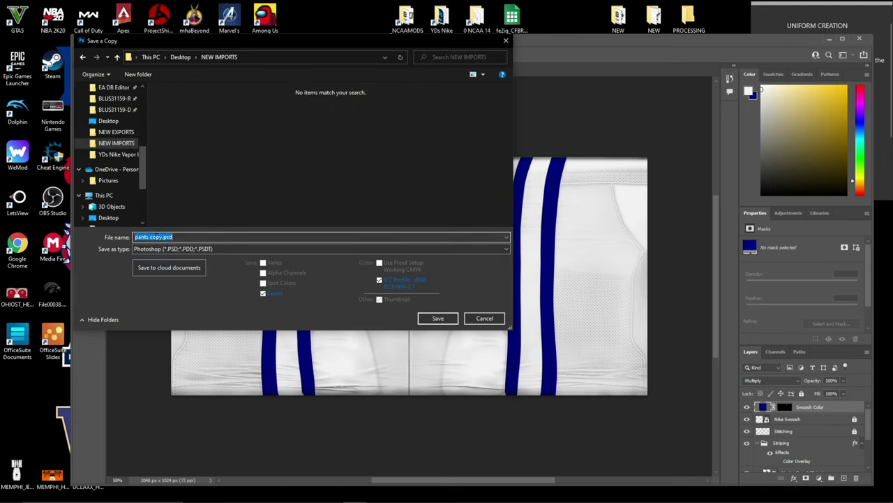
pyautogui.click(162, 237)
pyautogui.write('T')
pyautogui.click(179, 250)
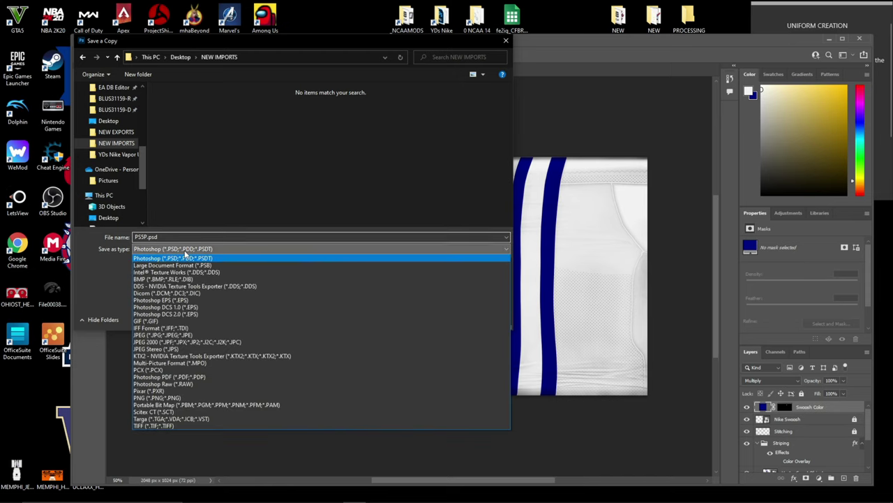
pyautogui.click(173, 272)
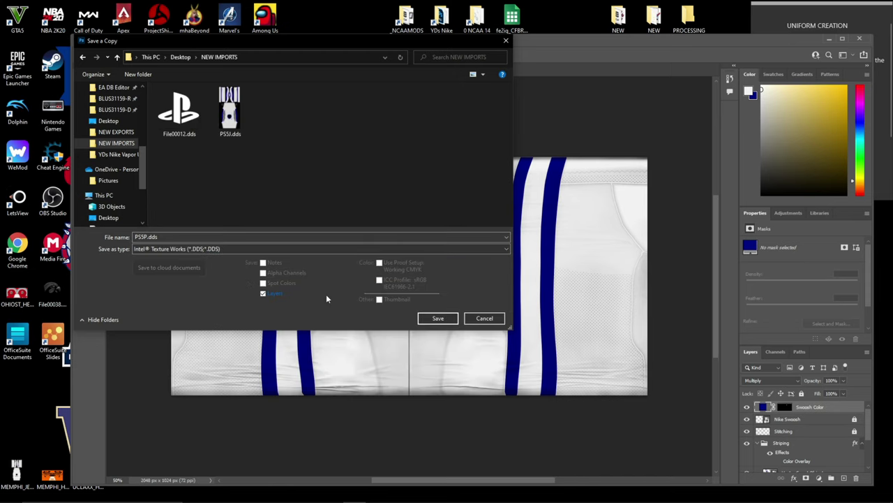
pyautogui.click(433, 318)
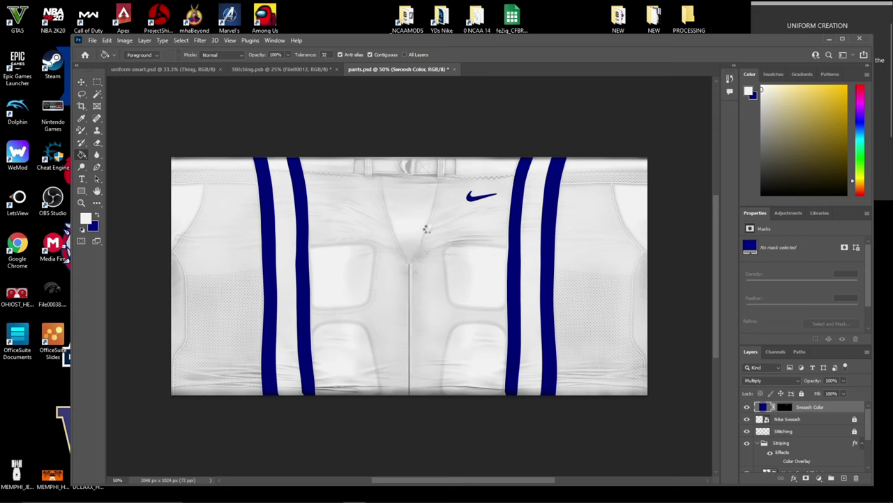
# - Export the pants texture as Color with BC1 4bpp (Linear) compression and no mip maps
pyautogui.click(458, 169)
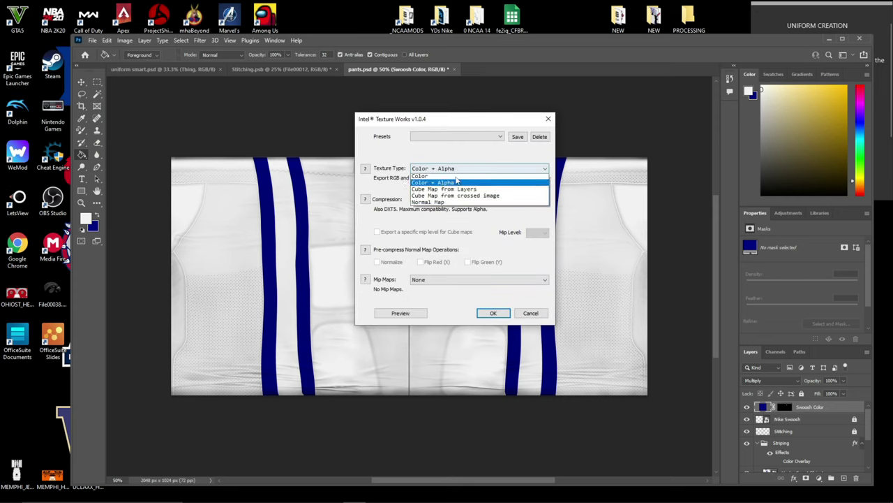
pyautogui.click(454, 180)
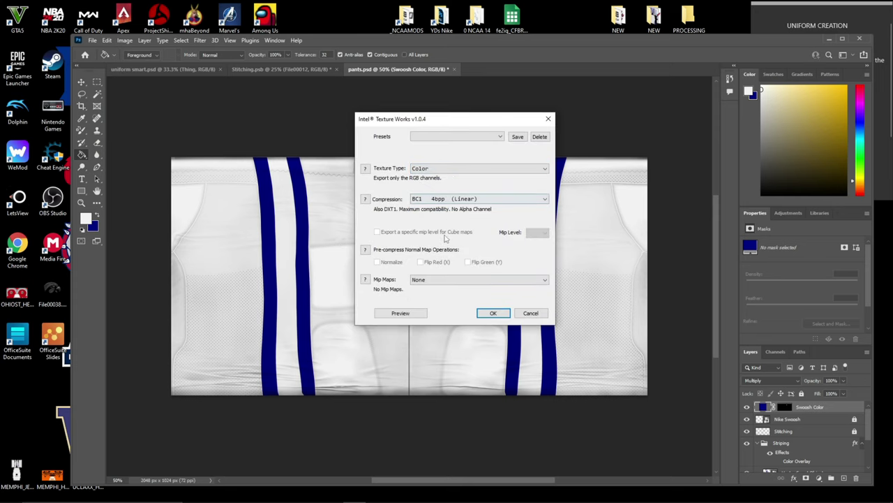
pyautogui.click(493, 312)
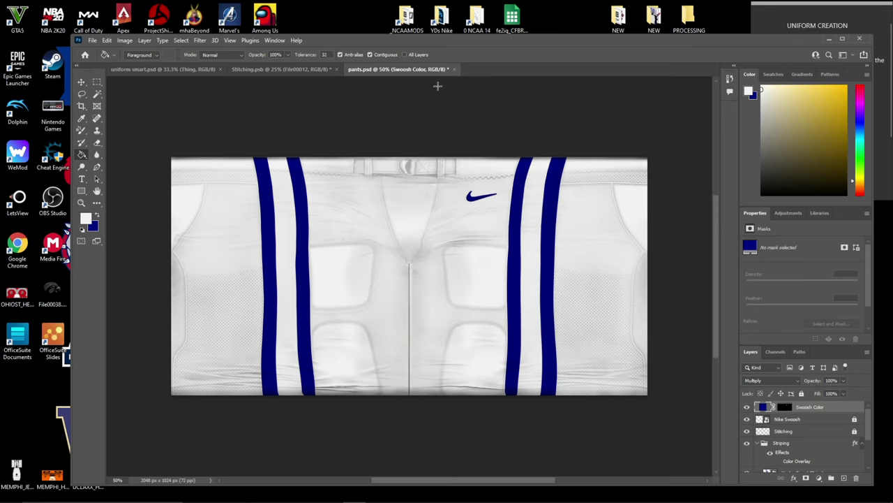
# - Clear the desktop by minimizing Photoshop, the YDs Nike Vapor Untouchable template folder and the NEW IMPORTS folder
pyautogui.click(827, 43)
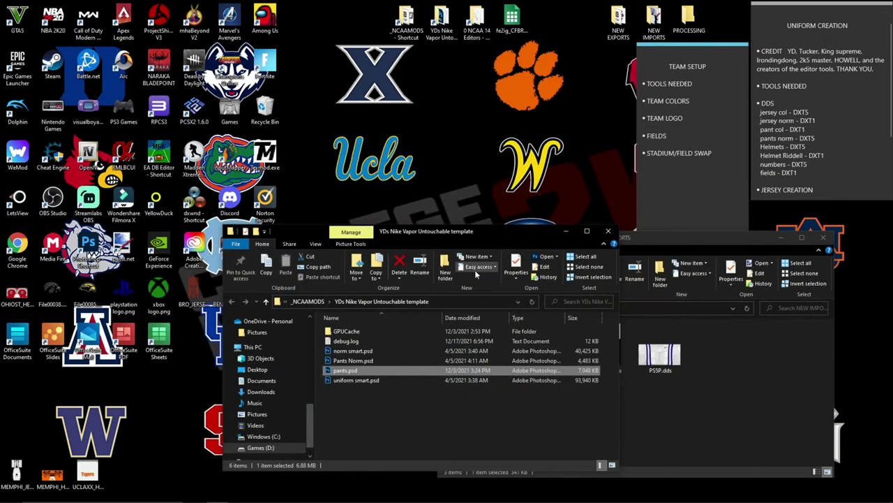
pyautogui.click(566, 231)
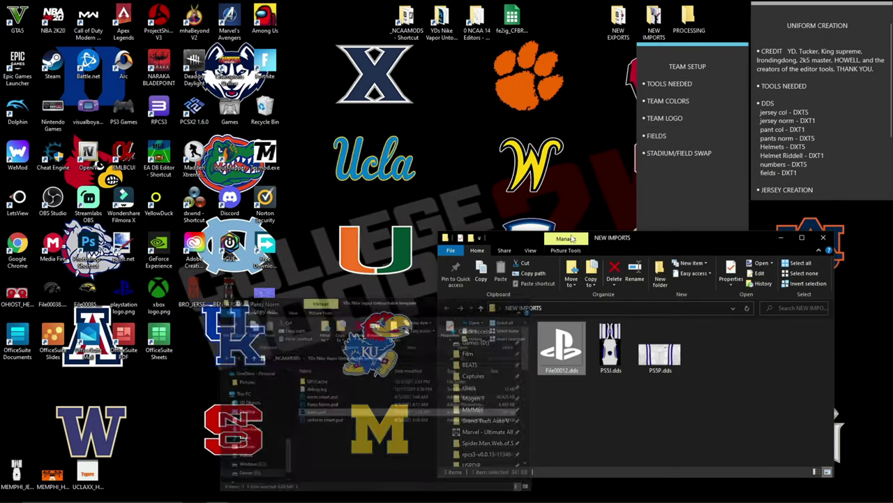
pyautogui.moveTo(773, 234); pyautogui.dragTo(595, 216)
pyautogui.click(607, 220)
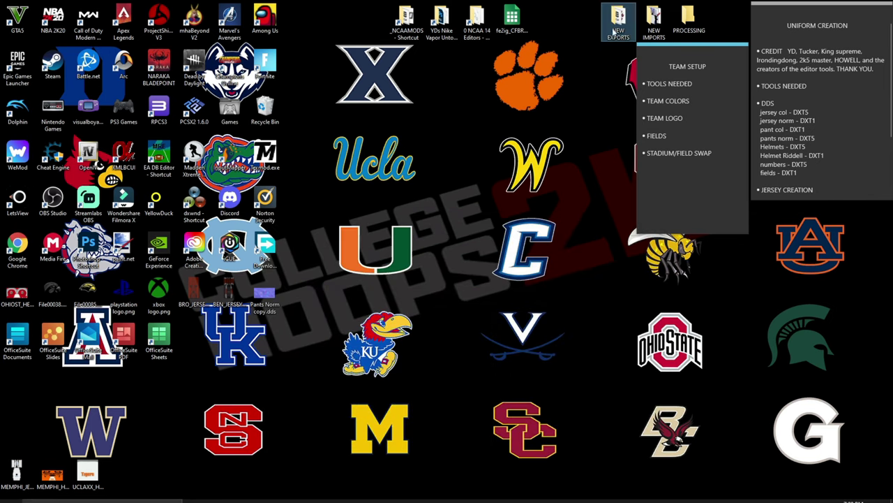
# - Switch to the NCAA 2014 AST Editor and load File01615.AST from the NEW EXPORTS folder
pyautogui.click(560, 494)
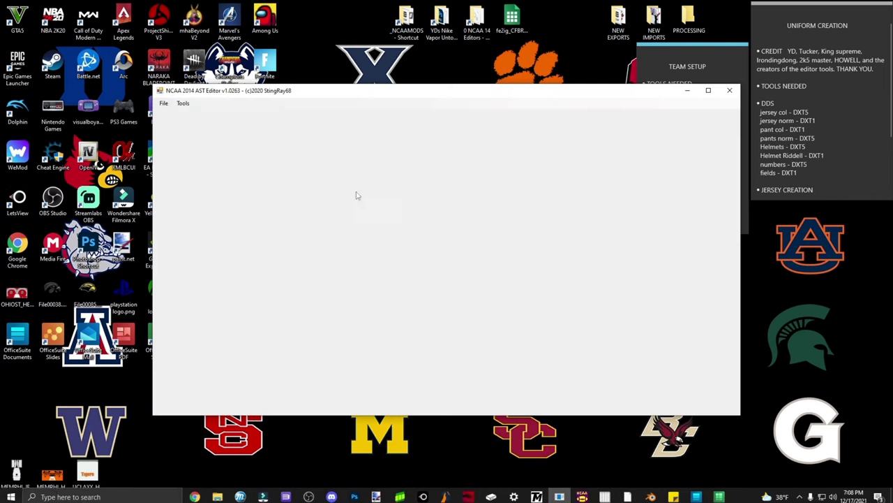
pyautogui.click(164, 103)
pyautogui.click(178, 114)
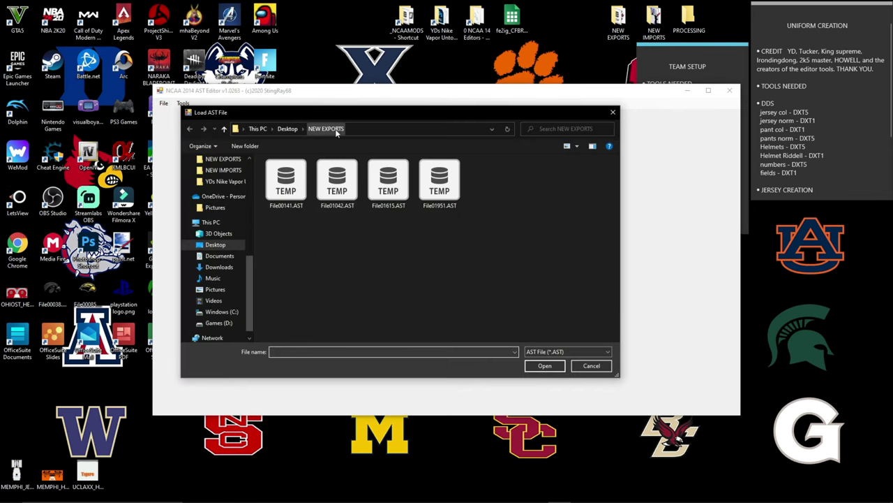
pyautogui.click(382, 198)
pyautogui.click(545, 365)
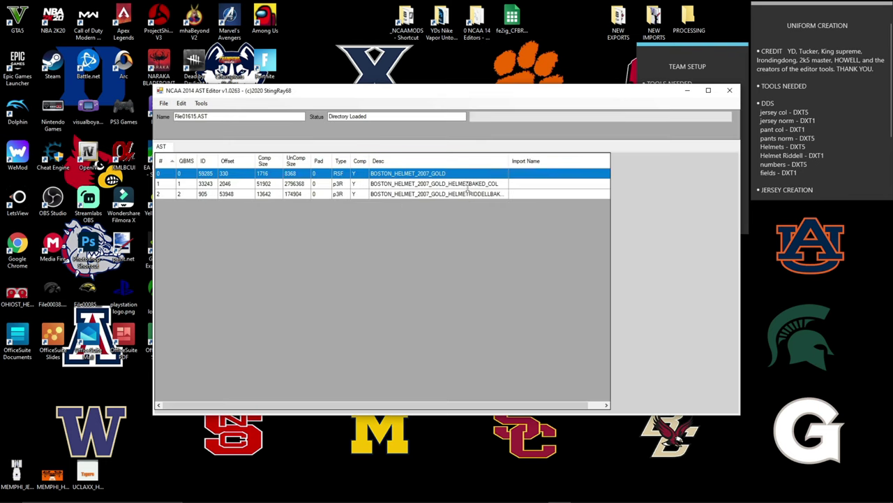
# - Extract the BOSTON_HELMET_2007_GOLD_HELMETBAKED_COL texture to the NEW EXPORTS folder
pyautogui.click(473, 184)
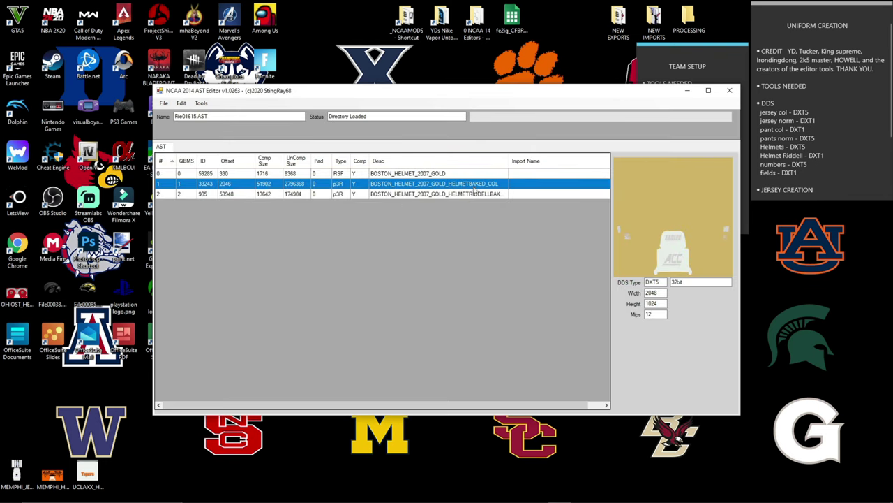
pyautogui.rightClick(473, 184)
pyautogui.click(492, 190)
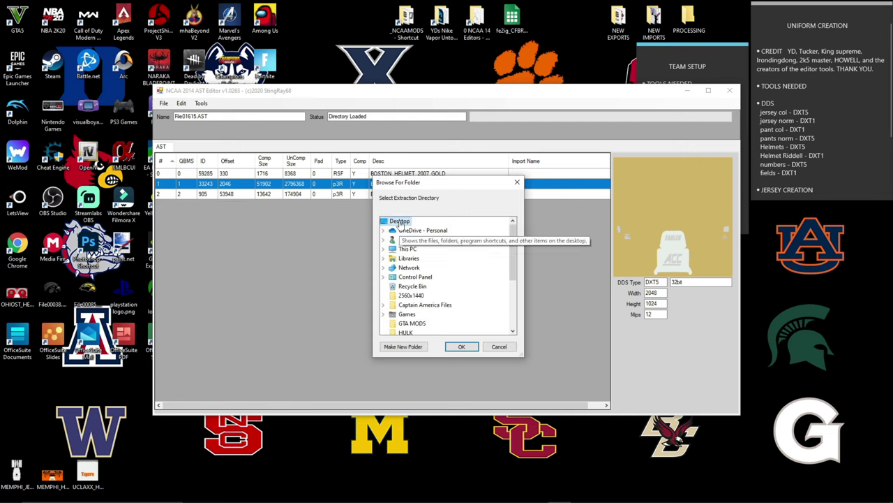
pyautogui.scroll(-2, 419, 300)
pyautogui.click(416, 295)
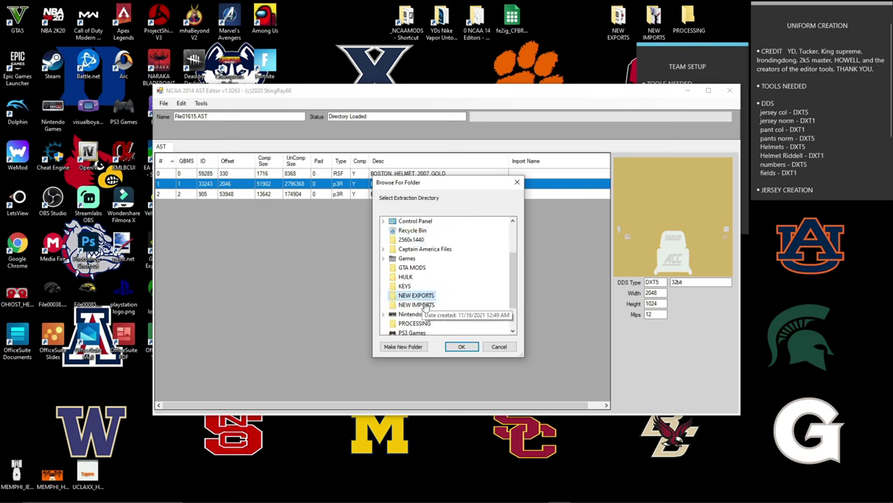
pyautogui.click(461, 347)
# - Extract the BOSTON_HELMET_2007_GOLD_HELMETRIDDELLBAKED_COL texture to the NEW EXPORTS folder
pyautogui.click(452, 197)
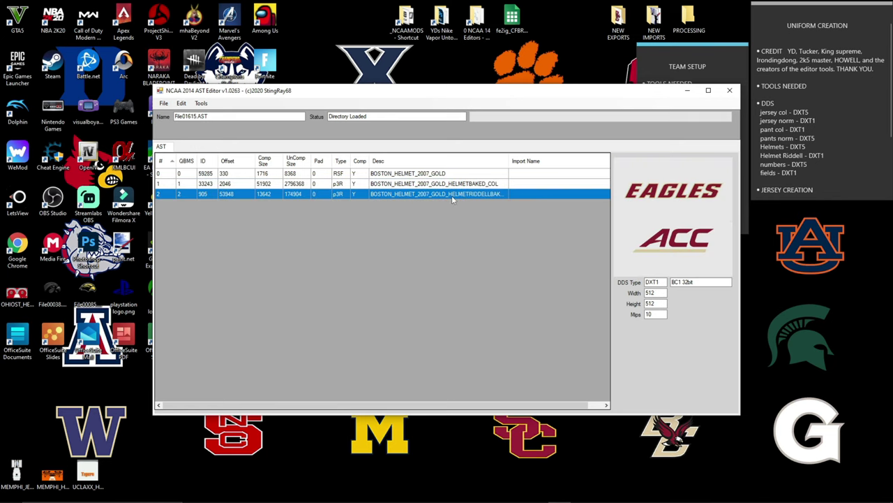
pyautogui.rightClick(447, 195)
pyautogui.click(484, 201)
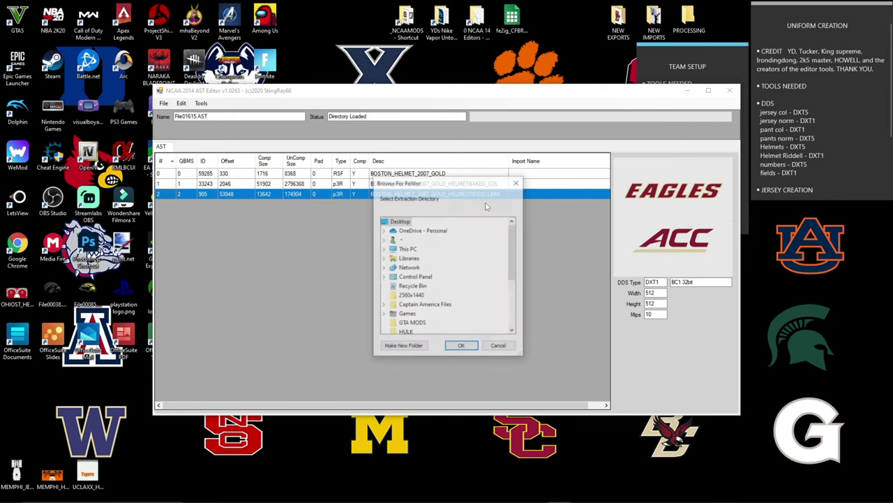
pyautogui.scroll(-3, 433, 293)
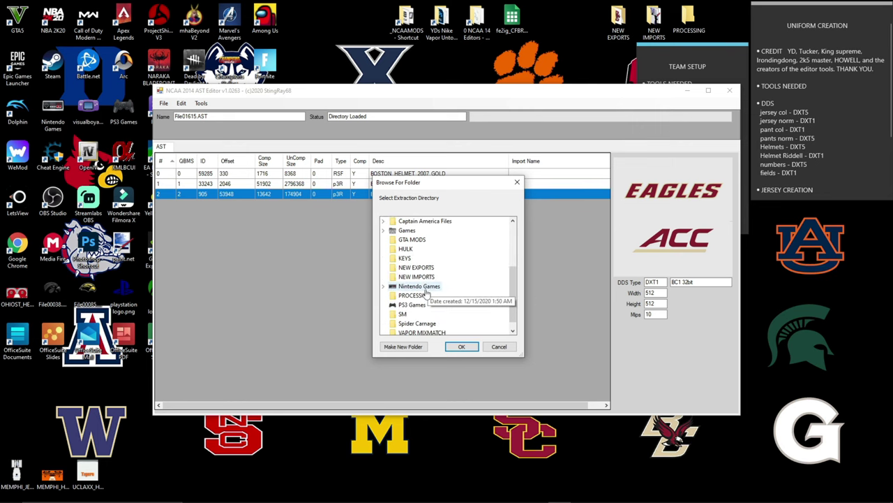
pyautogui.click(417, 268)
pyautogui.click(462, 347)
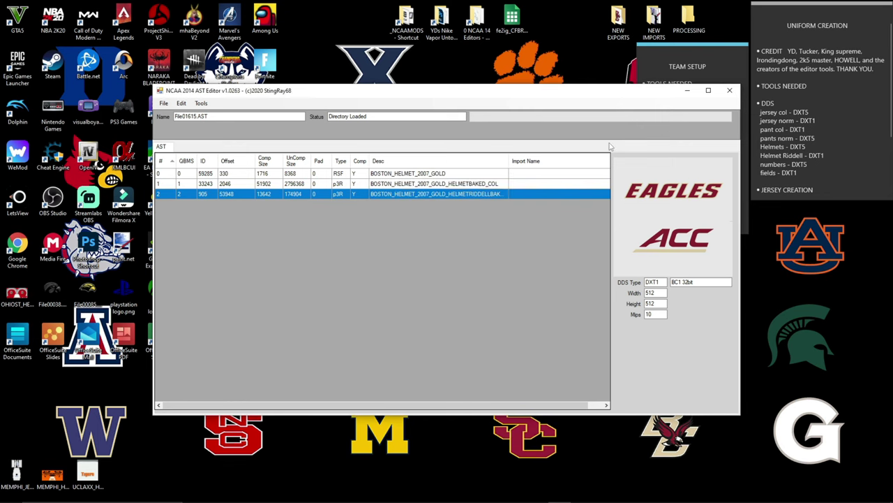
# - Close the AST Editor and open the BOSTON_HELMET_2007_GOLD_HELMETBAKED_COL.DDS texture from the NEW EXPORTS folder in paint.net
pyautogui.click(730, 90)
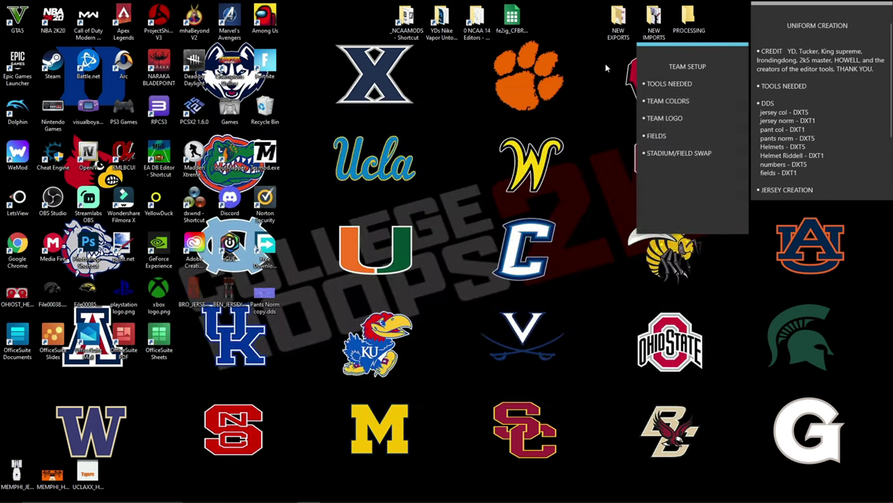
pyautogui.doubleClick(619, 24)
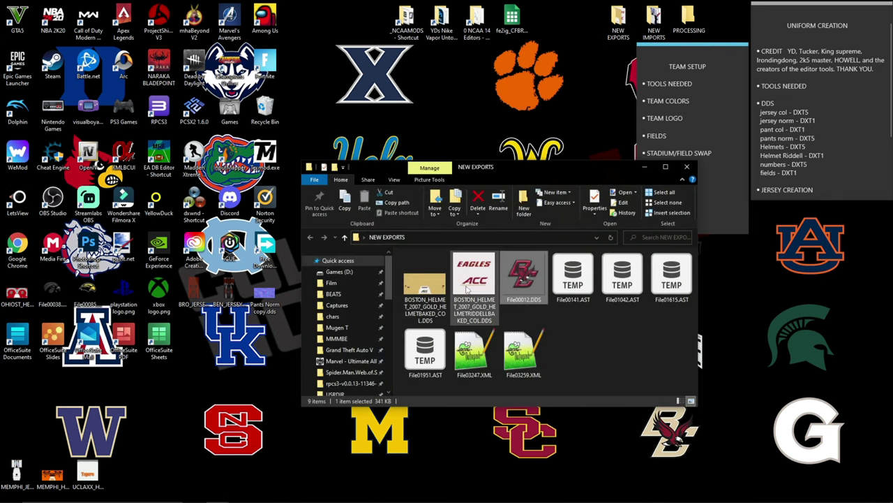
pyautogui.click(441, 287)
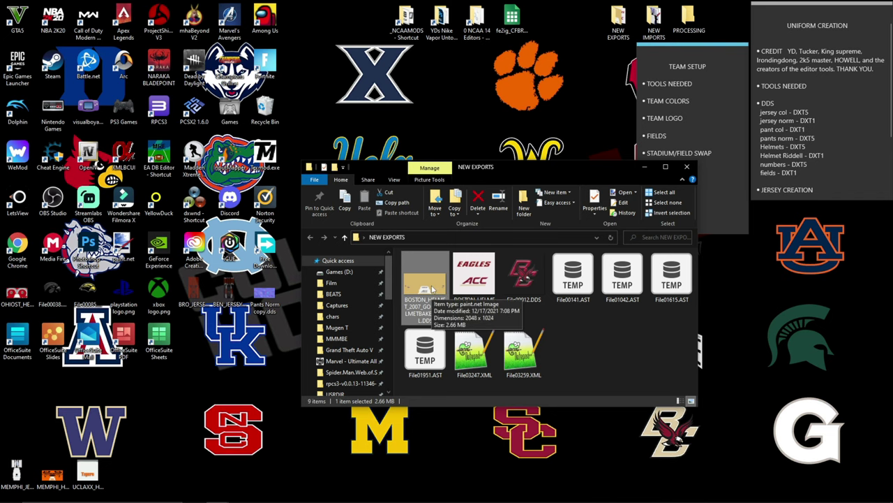
pyautogui.doubleClick(434, 291)
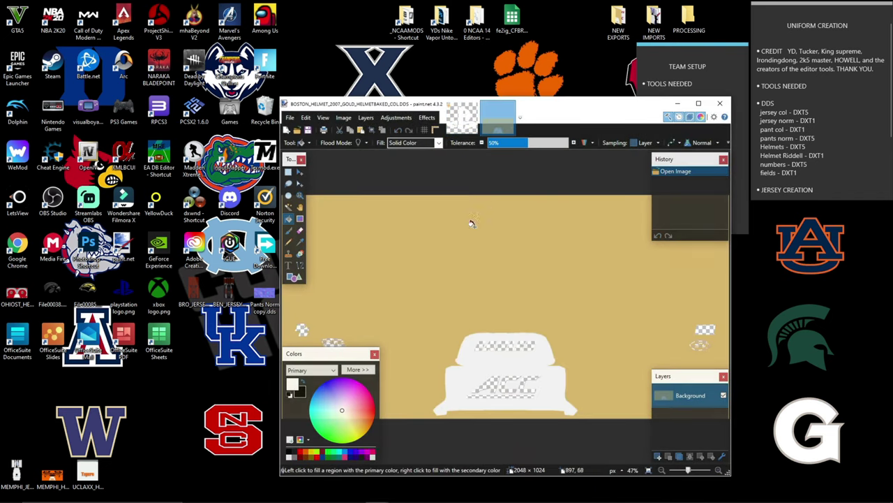
# - Select the gold helmet area with the Magic Wand and lower the selection tolerance to 42%
pyautogui.click(663, 471)
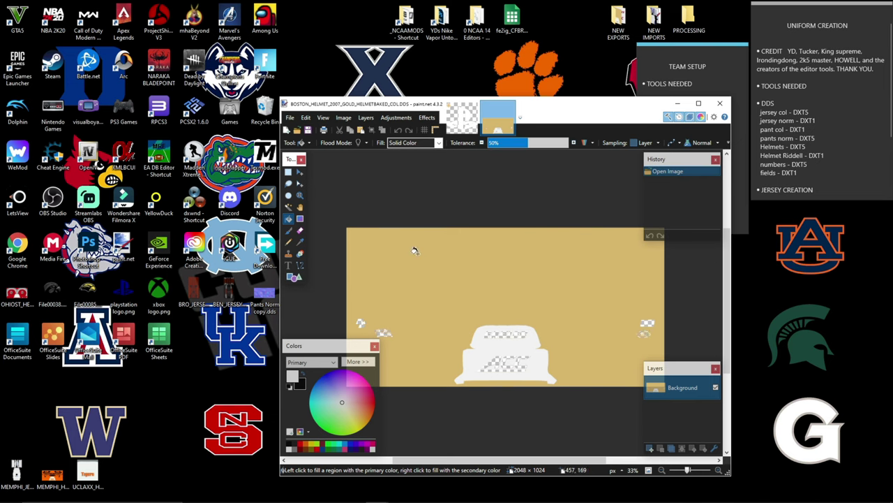
pyautogui.click(289, 206)
pyautogui.click(441, 271)
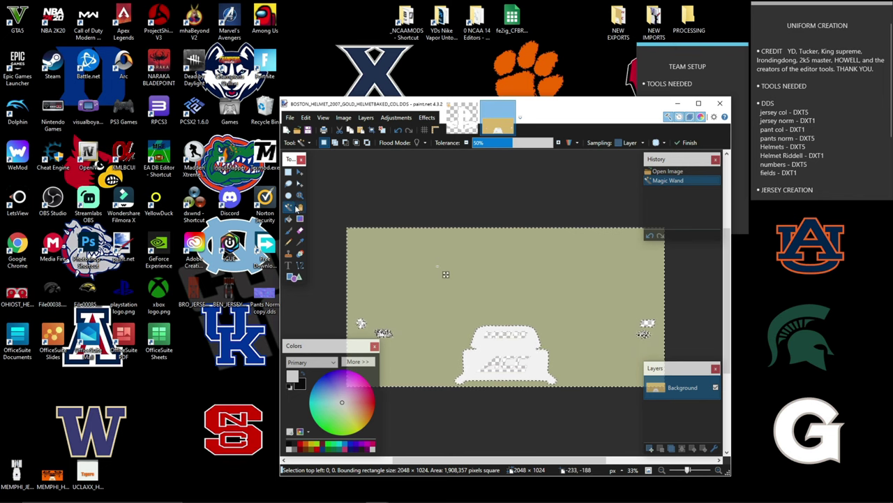
pyautogui.click(466, 142)
pyautogui.click(466, 143)
pyautogui.click(466, 142)
pyautogui.click(466, 142)
pyautogui.click(466, 142)
pyautogui.click(466, 142)
pyautogui.click(466, 142)
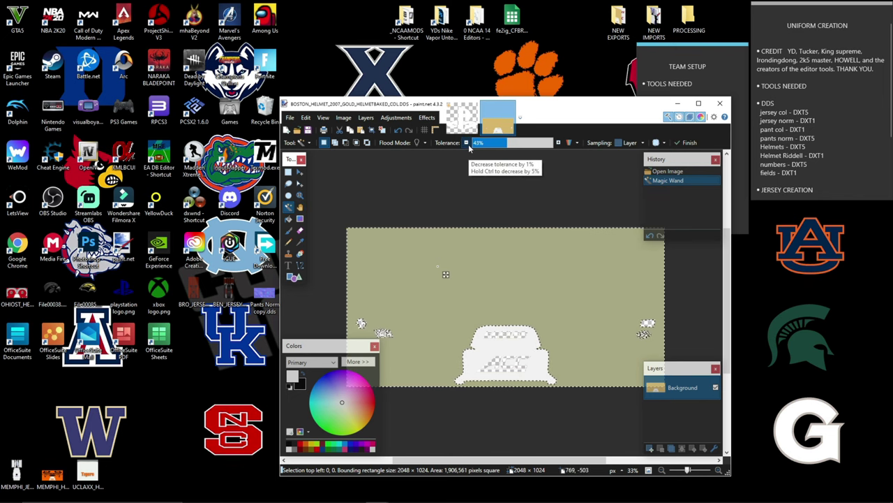
pyautogui.click(466, 143)
# - Compare selection tolerances of 43%, 44% and 41% along the edges of the white EAGLES and ACC bumper shapes
pyautogui.click(719, 470)
pyautogui.click(719, 471)
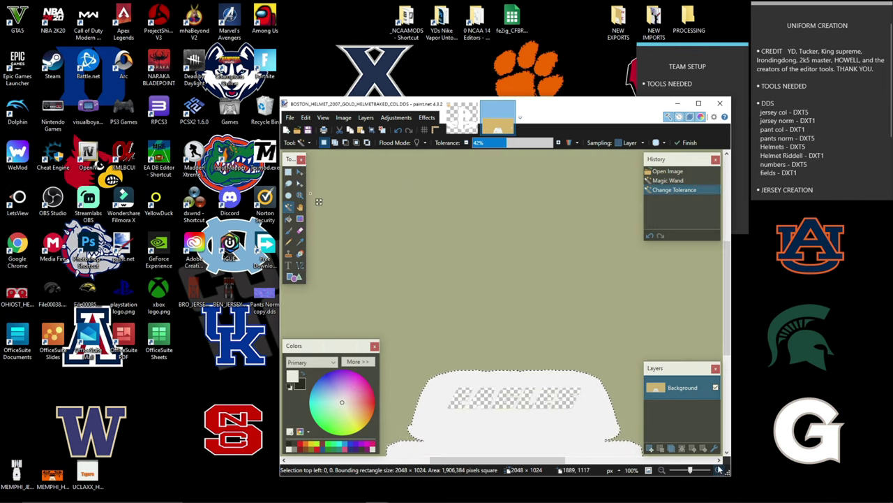
pyautogui.click(719, 470)
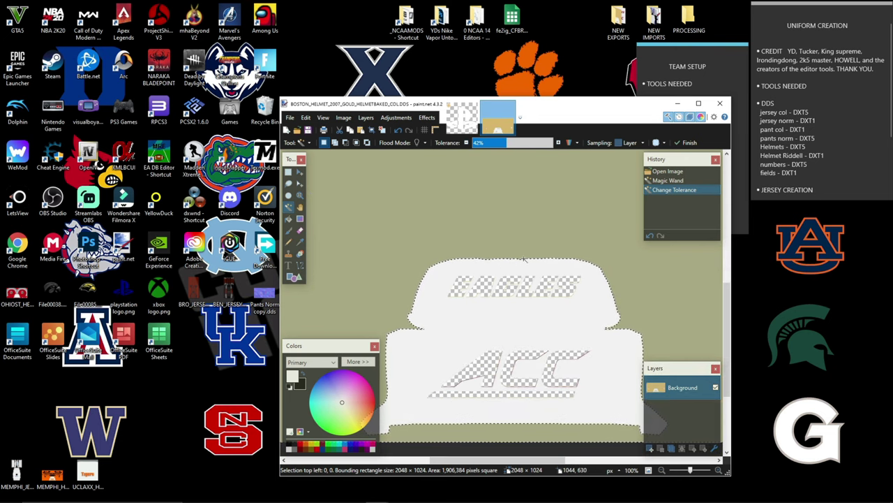
pyautogui.click(558, 143)
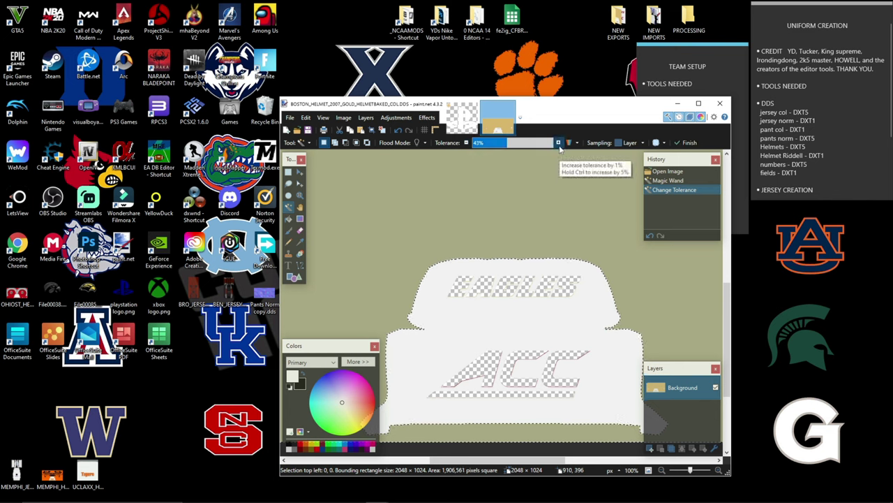
pyautogui.click(512, 143)
pyautogui.moveTo(511, 144); pyautogui.dragTo(509, 144)
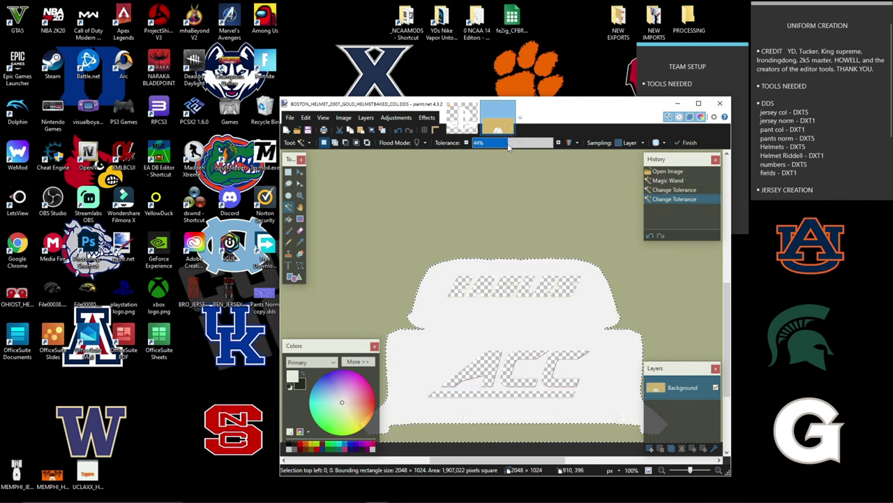
pyautogui.click(466, 143)
pyautogui.click(467, 143)
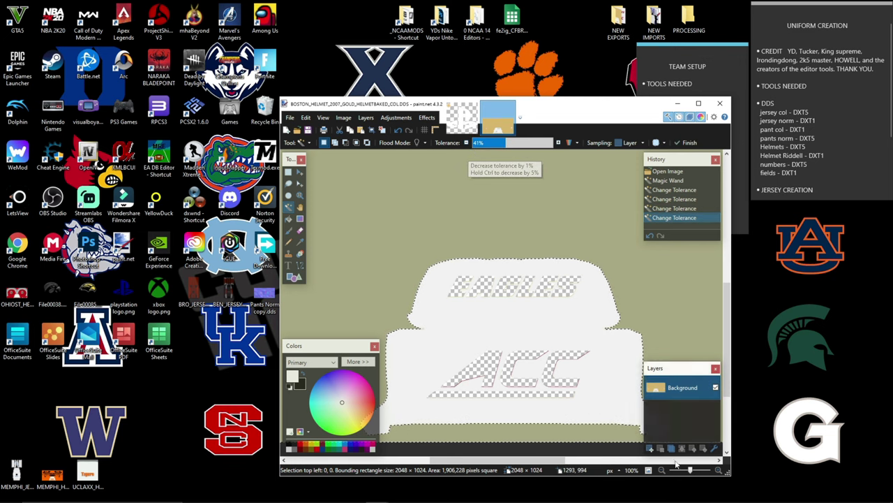
# - Try selection tolerances of 37% and 46% around the small transparent decals beside the helmet bumpers
pyautogui.hotkey('ctrl', '-')
pyautogui.hotkey('ctrl', '-')
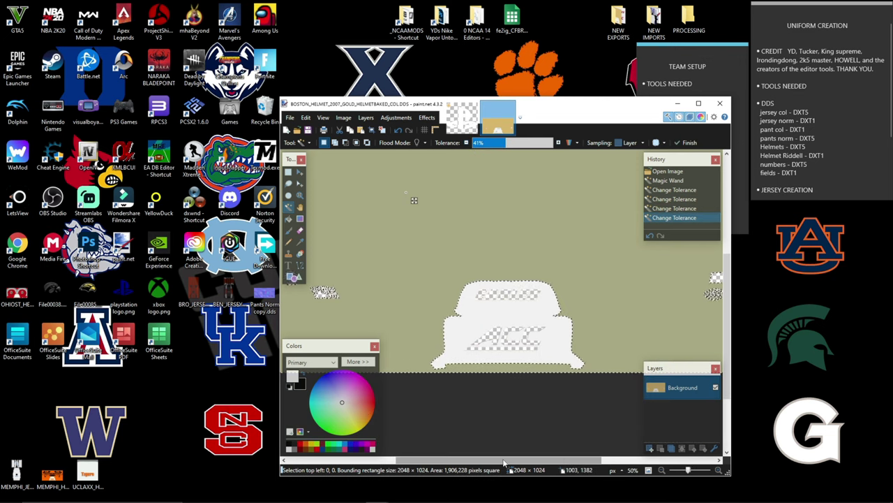
pyautogui.hotkey('ctrl', '+')
pyautogui.hotkey('ctrl', '+')
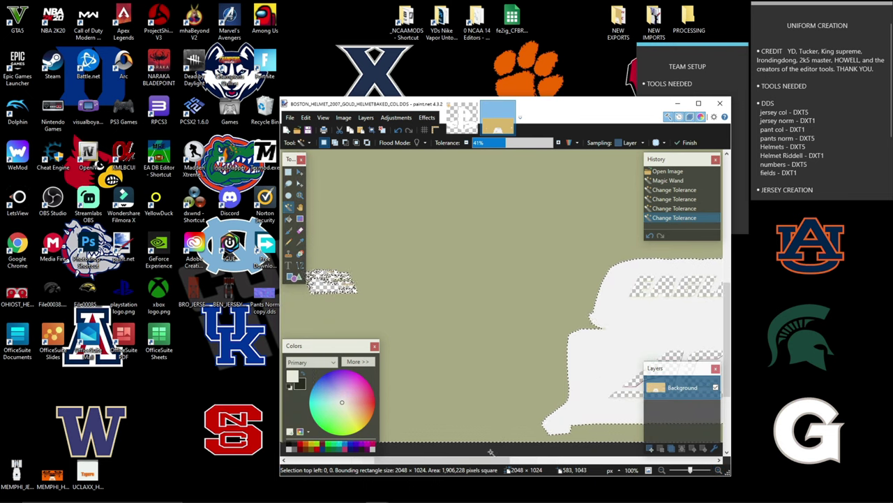
pyautogui.hscroll(-5, 491, 452)
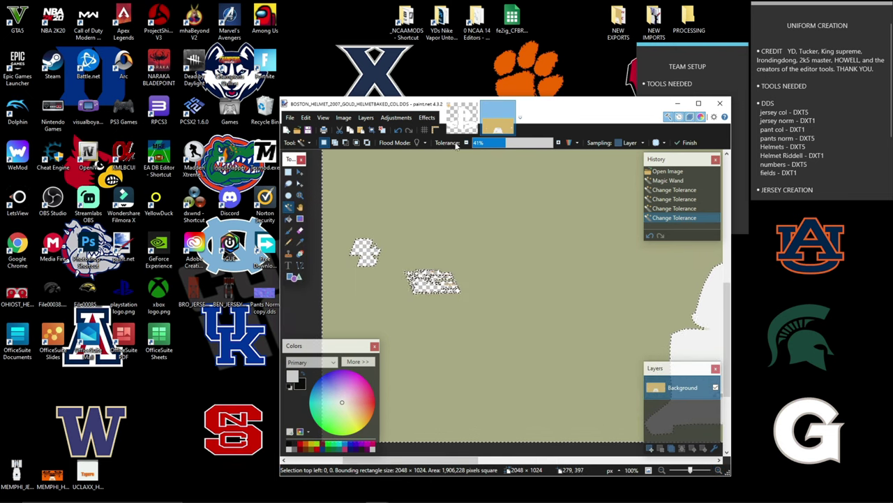
pyautogui.click(502, 143)
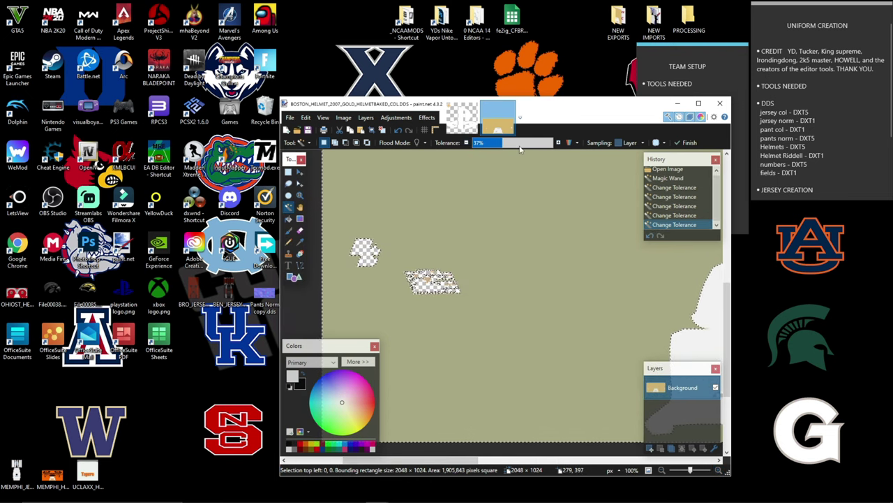
pyautogui.moveTo(501, 144); pyautogui.dragTo(510, 149)
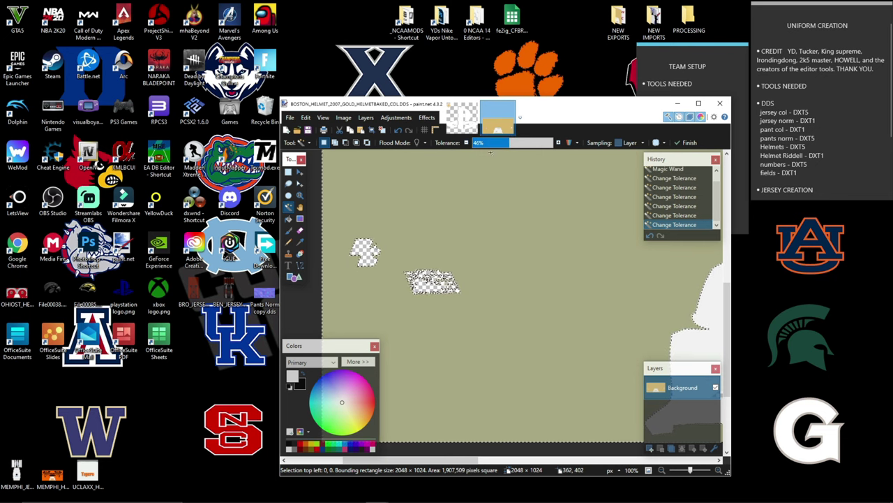
# - Set the Magic Wand selection tolerance to 39% for the gold helmet area
pyautogui.click(466, 143)
pyautogui.click(467, 142)
pyautogui.click(466, 142)
pyautogui.click(466, 143)
pyautogui.click(466, 142)
pyautogui.click(466, 143)
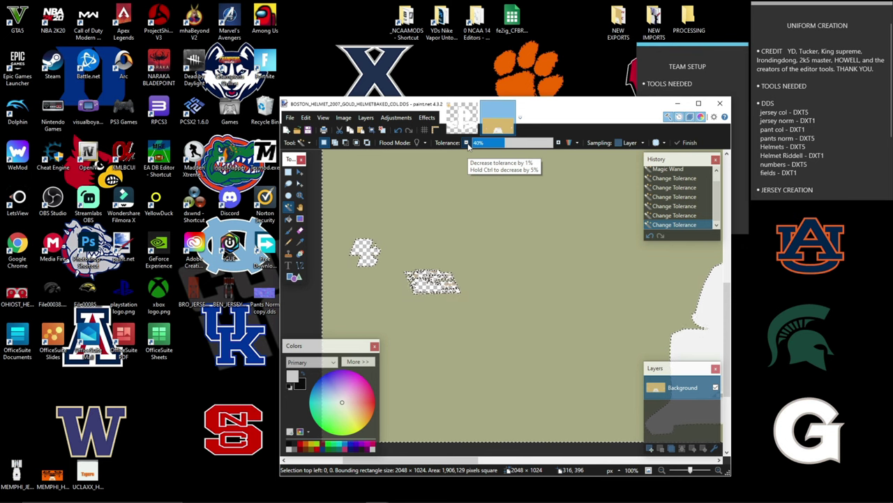
pyautogui.click(466, 142)
pyautogui.click(466, 142)
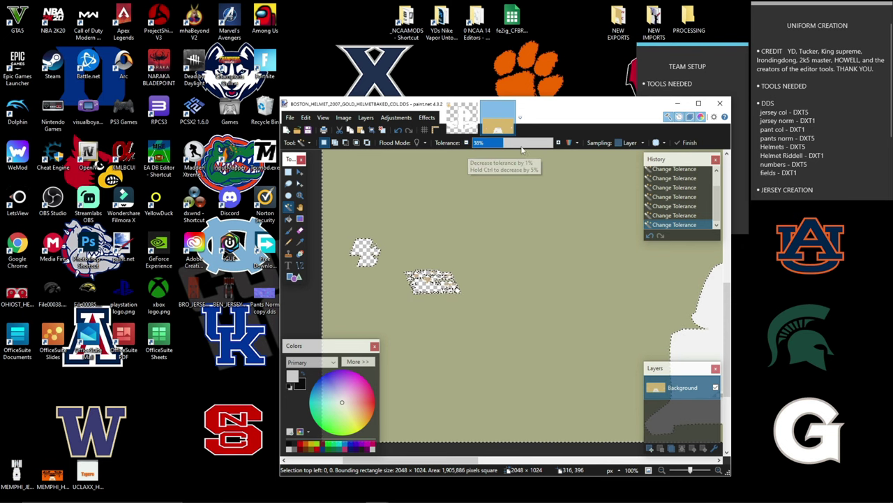
pyautogui.click(558, 142)
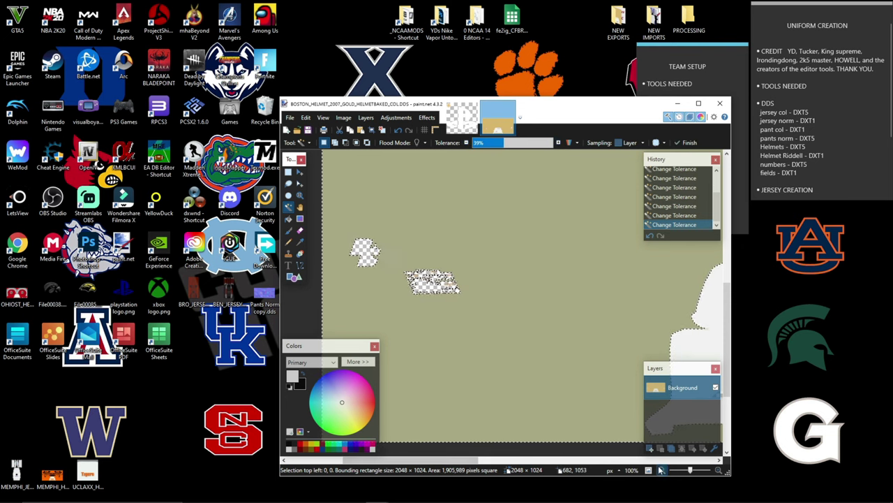
# - Fill the selected gold helmet area with the white primary colour and deselect it
pyautogui.click(661, 470)
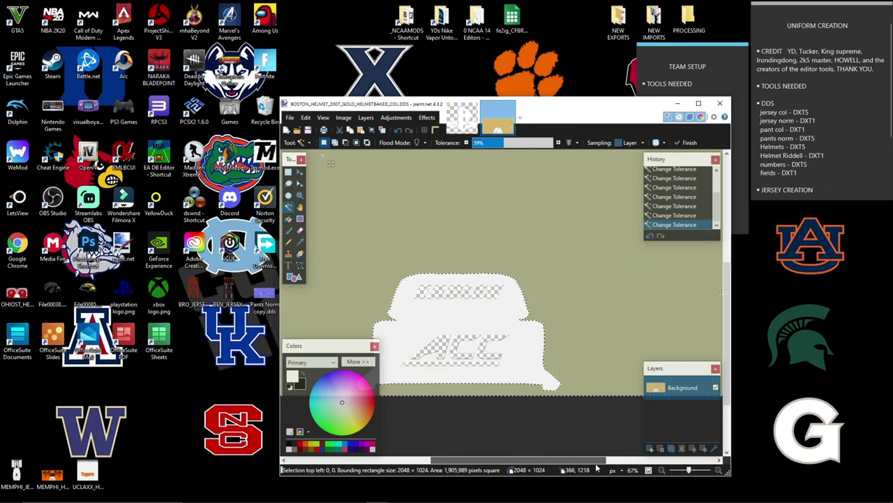
pyautogui.click(661, 469)
pyautogui.click(661, 469)
pyautogui.click(719, 470)
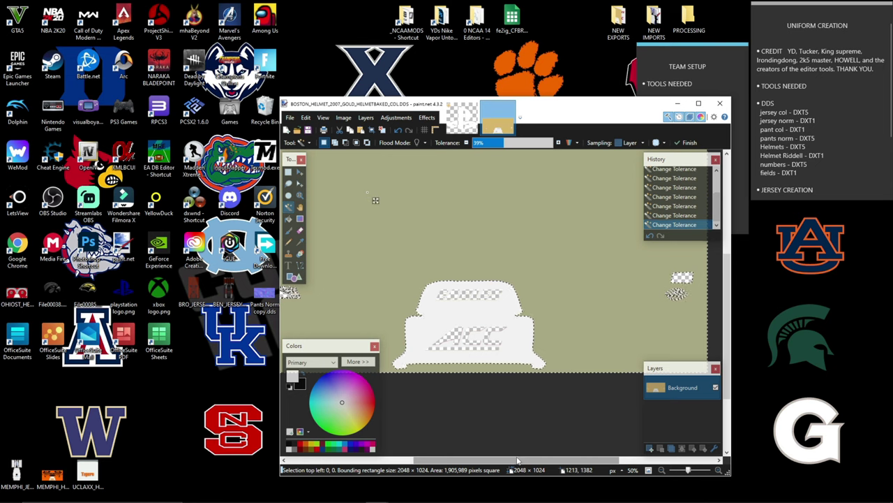
pyautogui.moveTo(518, 461); pyautogui.dragTo(496, 460)
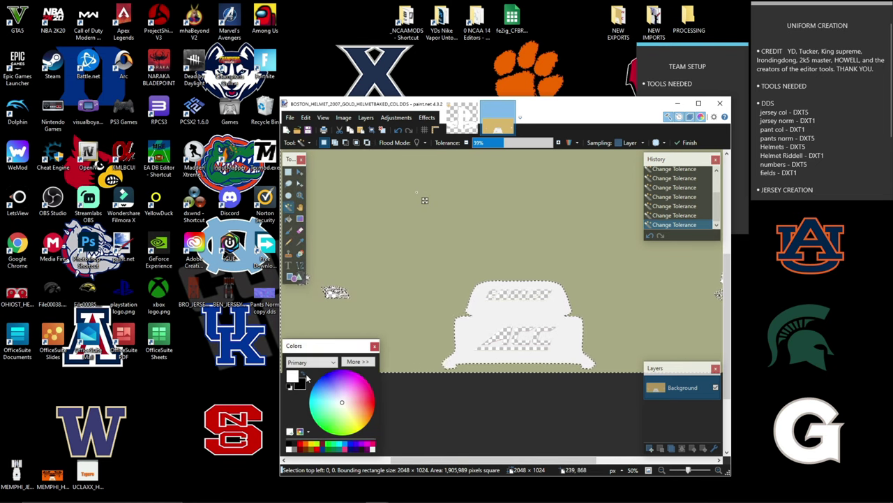
pyautogui.press('BackSpace')
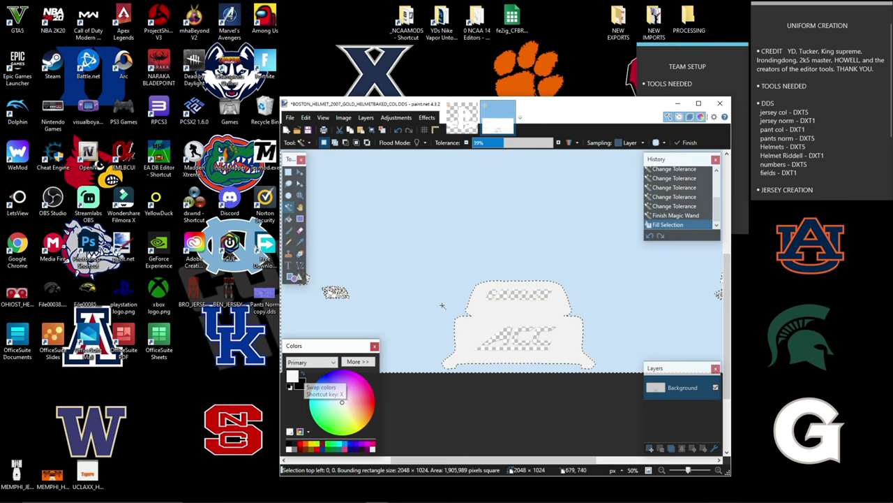
pyautogui.hotkey('ctrl', 'd')
pyautogui.click(662, 470)
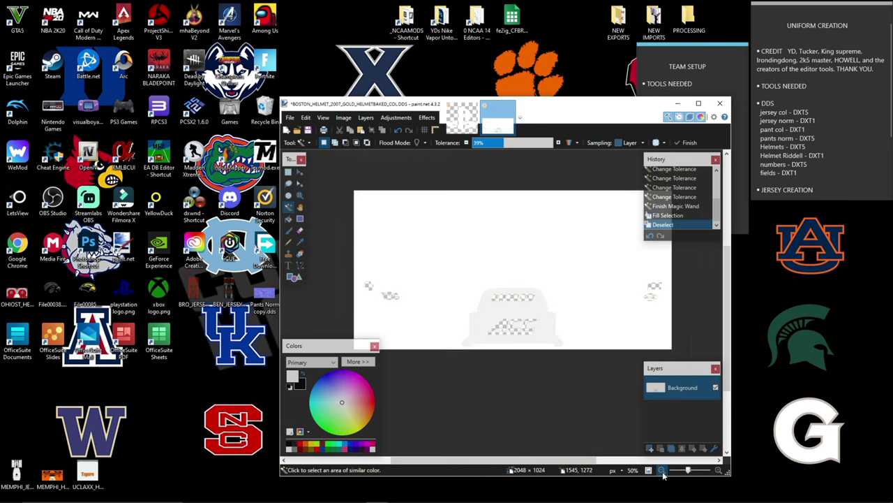
pyautogui.click(662, 472)
pyautogui.click(302, 376)
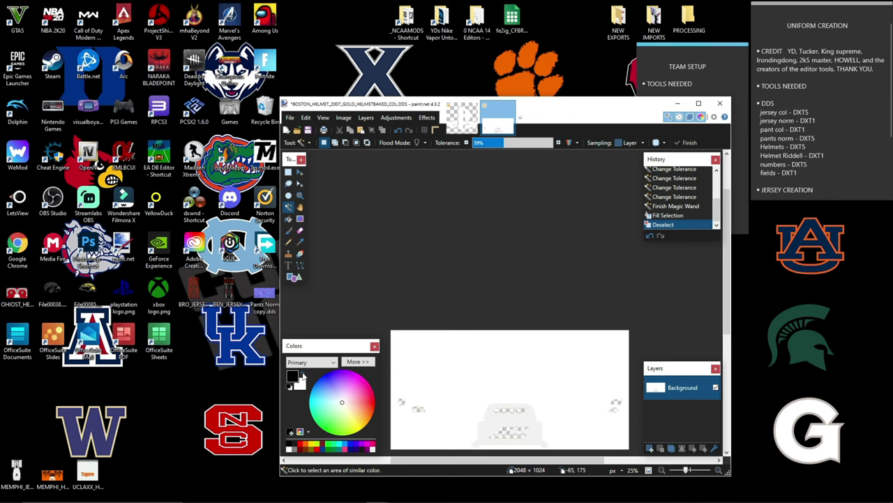
pyautogui.click(302, 376)
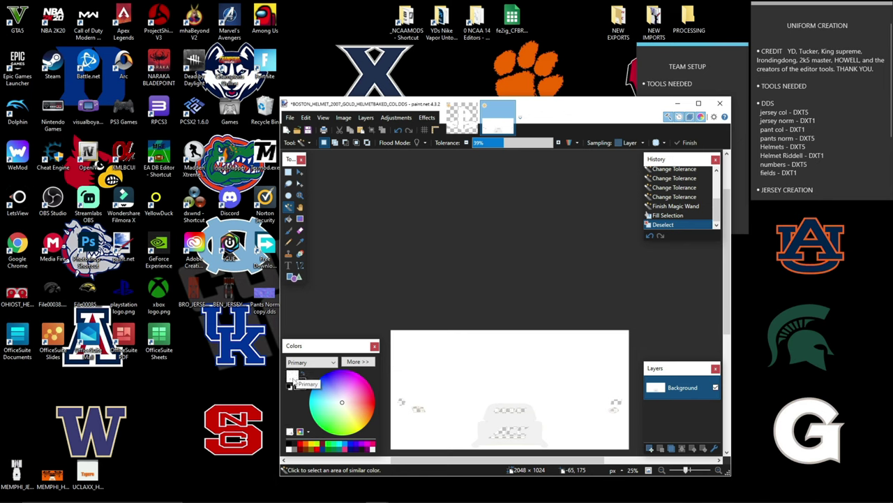
pyautogui.scroll(-2, 440, 335)
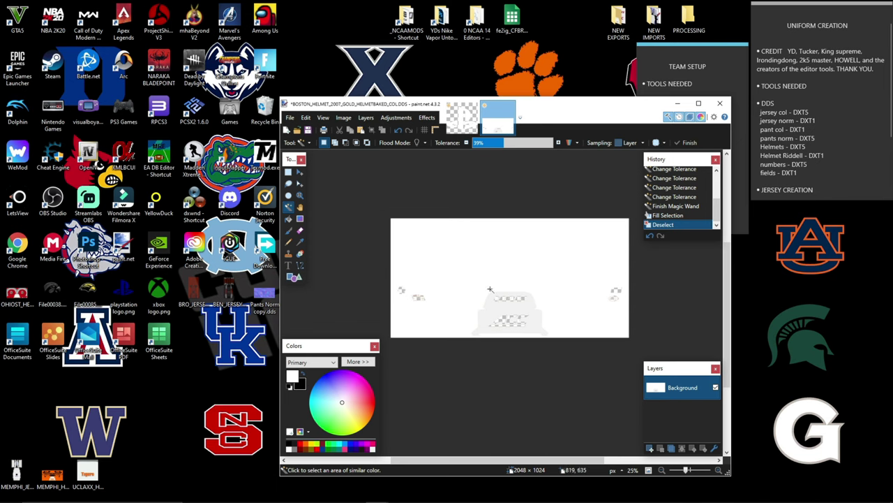
pyautogui.moveTo(686, 470)
pyautogui.mouseDown()
pyautogui.moveTo(709, 469)
pyautogui.moveTo(691, 471)
pyautogui.mouseUp()
pyautogui.click(663, 470)
pyautogui.click(663, 470)
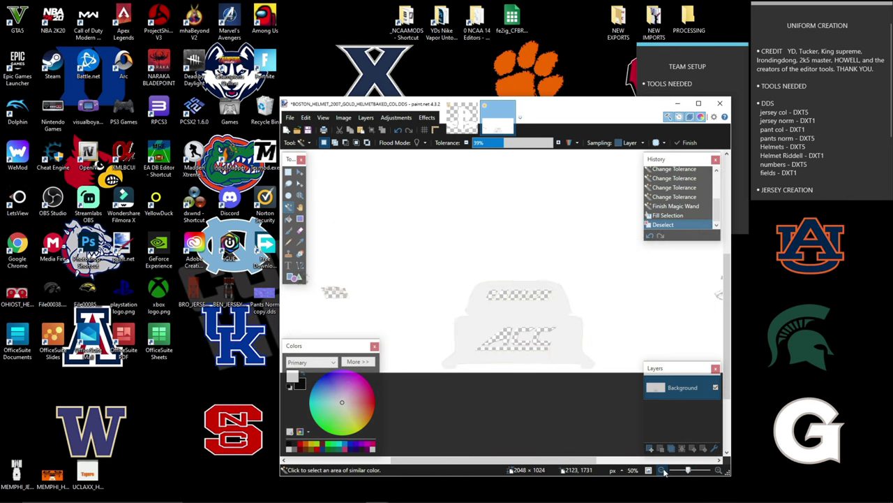
pyautogui.click(663, 471)
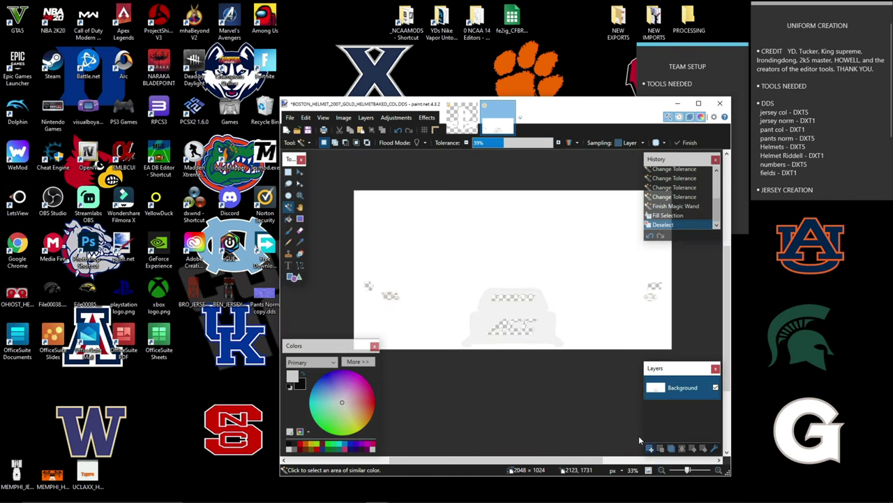
# - Check the hex code of the white primary colour, then inspect the recoloured helmet texture up close
pyautogui.click(357, 363)
pyautogui.doubleClick(457, 380)
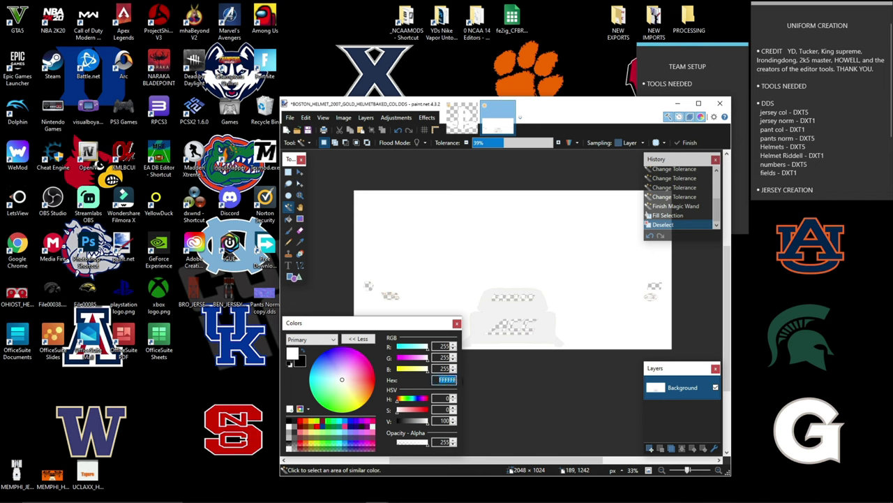
pyautogui.click(360, 339)
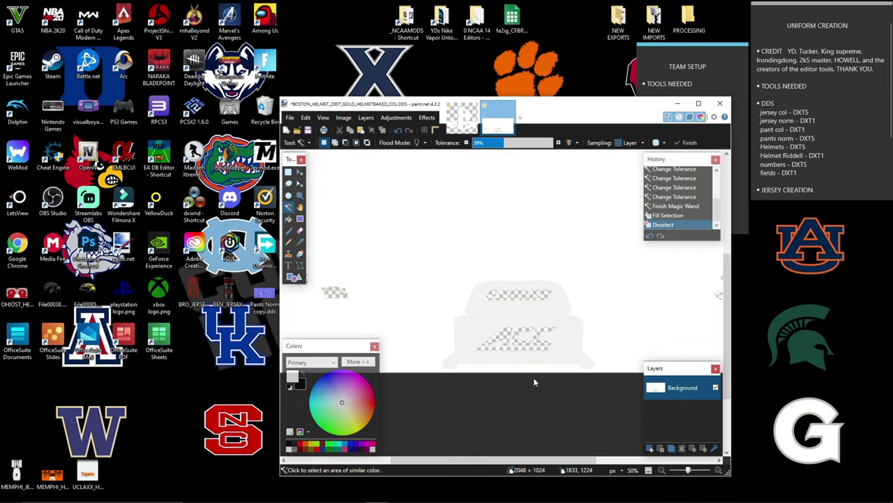
pyautogui.click(719, 471)
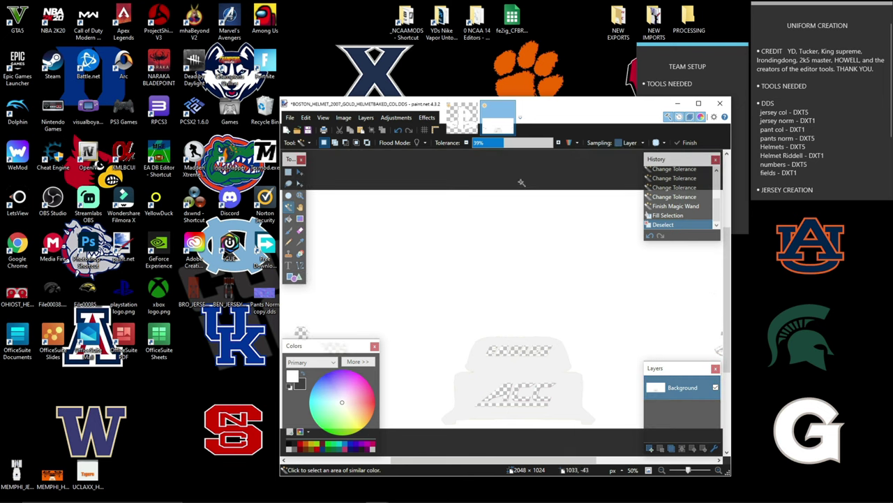
# - Open the MEMPHI helmet texture and try Magic Wand selections on its individual black tiger stripes
pyautogui.doubleClick(52, 471)
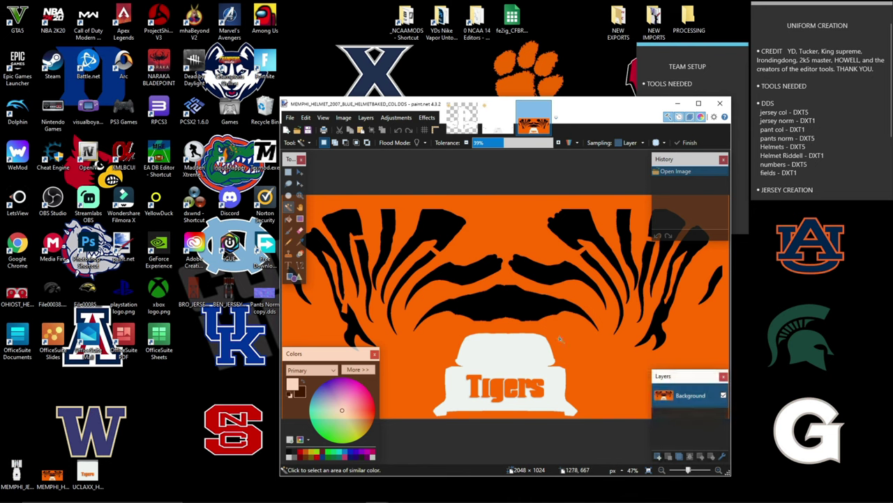
pyautogui.click(450, 236)
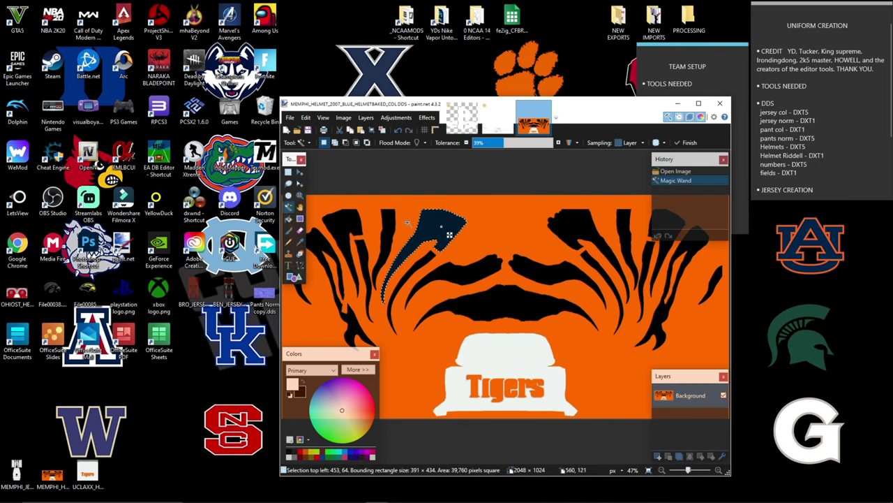
pyautogui.click(558, 277)
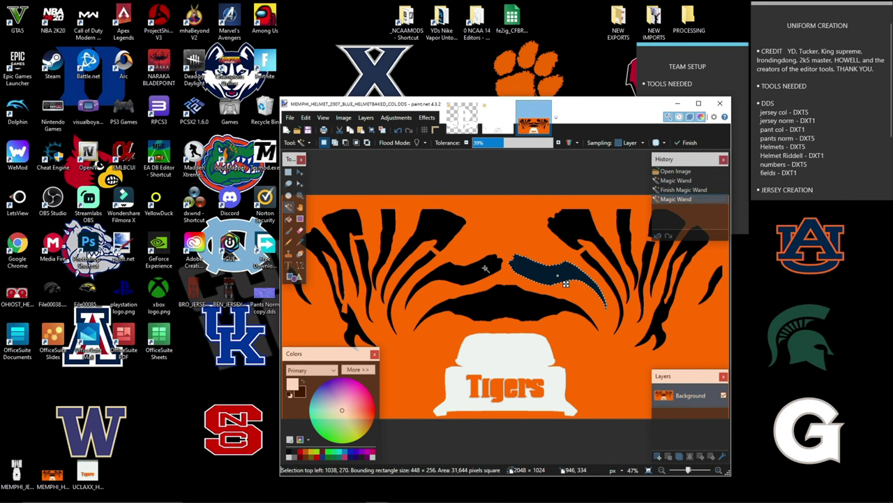
pyautogui.click(483, 274)
pyautogui.click(549, 282)
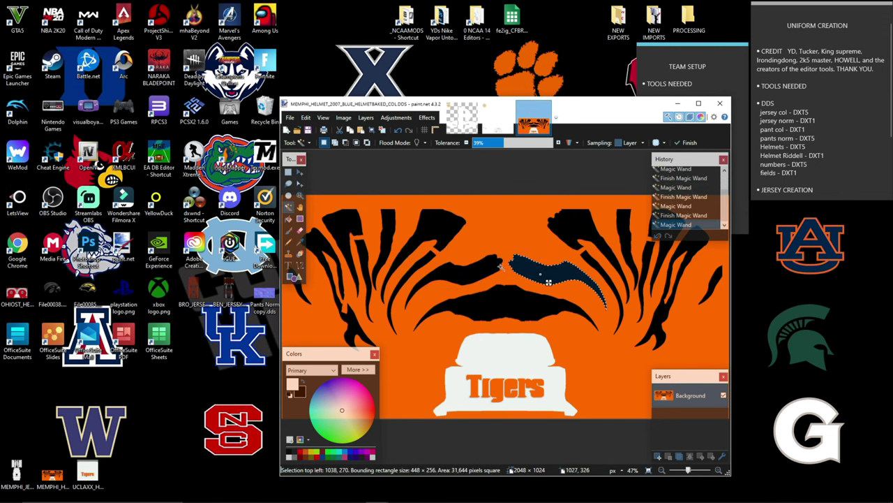
# - Select the wide upper tiger stripe at 37% tolerance and paste a copy of it onto the white BOSTON helmet texture
pyautogui.click(445, 225)
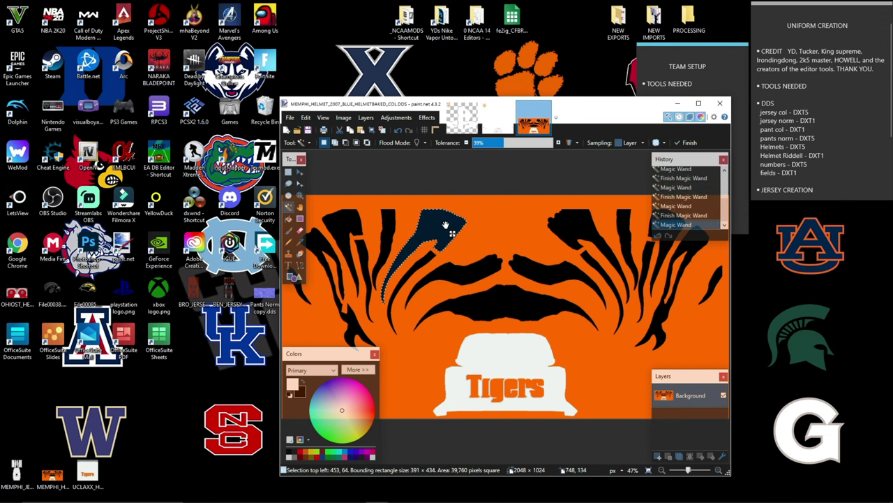
pyautogui.click(467, 142)
pyautogui.click(466, 142)
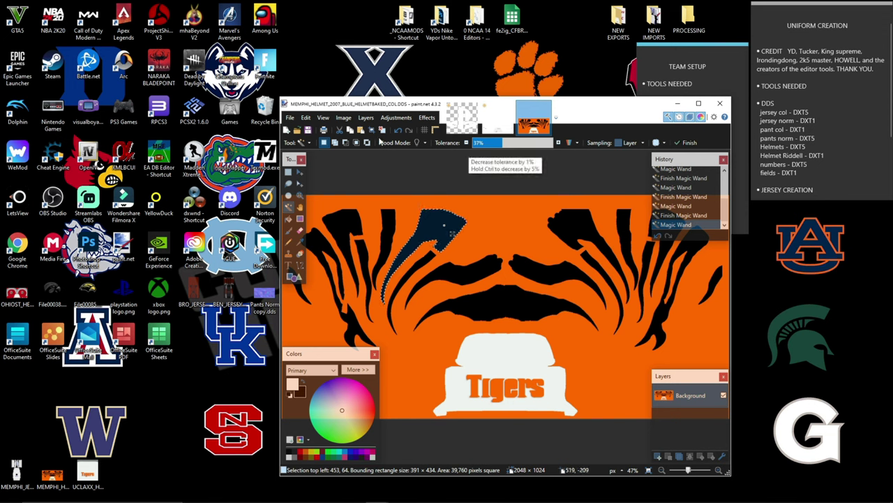
pyautogui.click(451, 229)
pyautogui.click(453, 233)
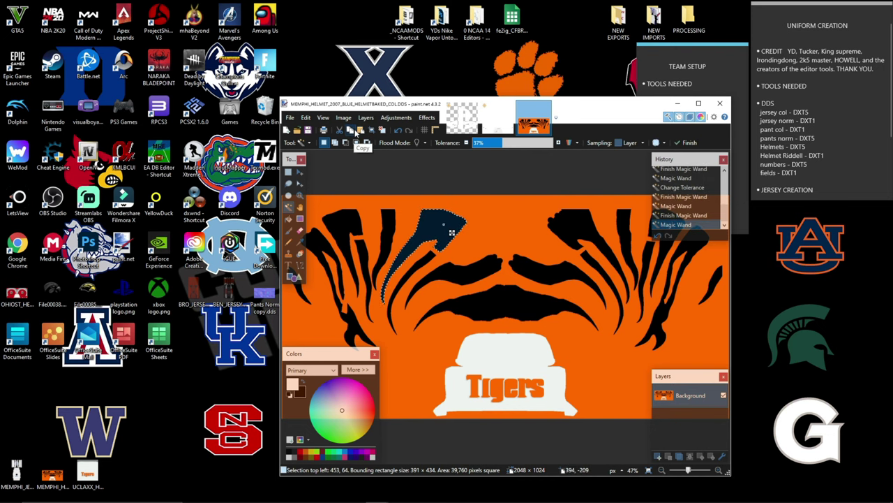
pyautogui.click(498, 116)
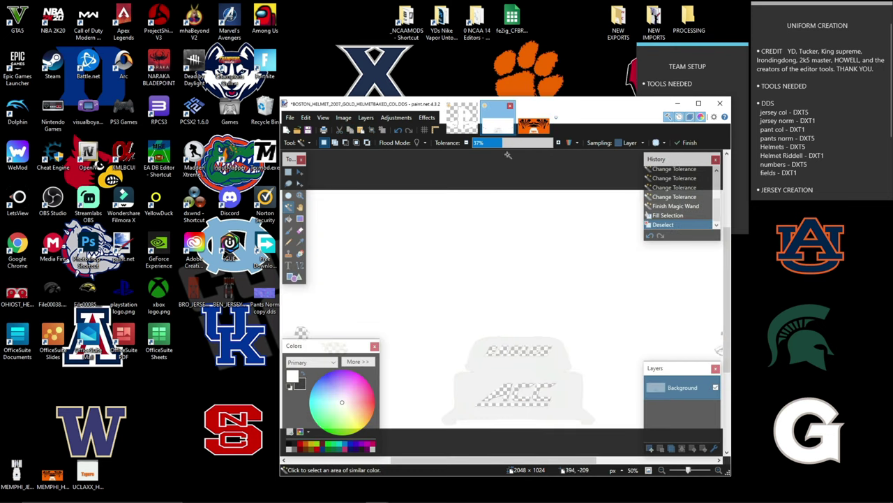
pyautogui.click(358, 131)
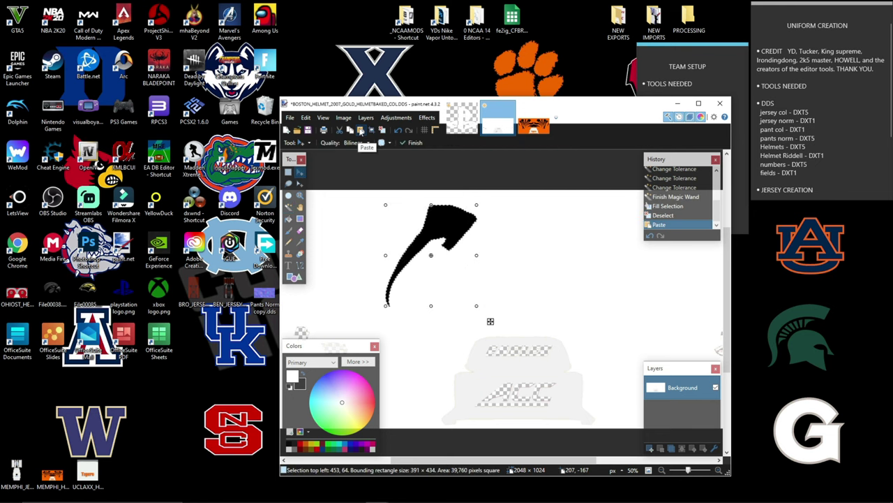
pyautogui.click(534, 126)
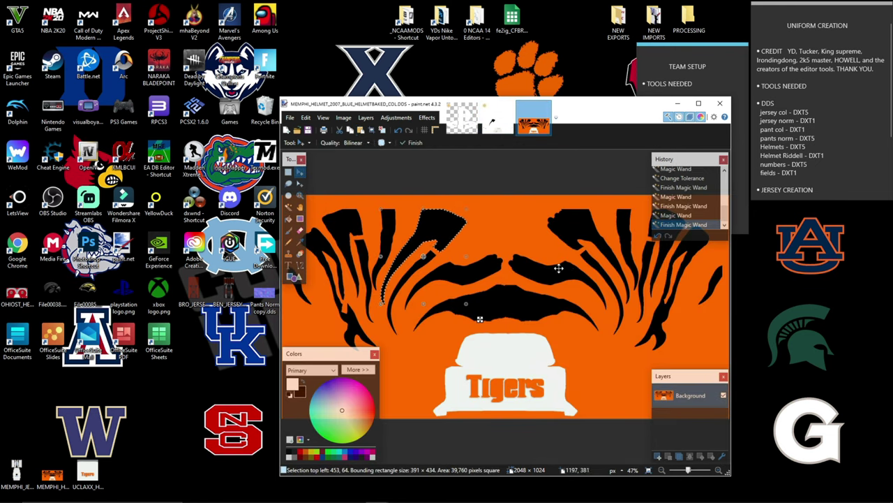
pyautogui.click(498, 115)
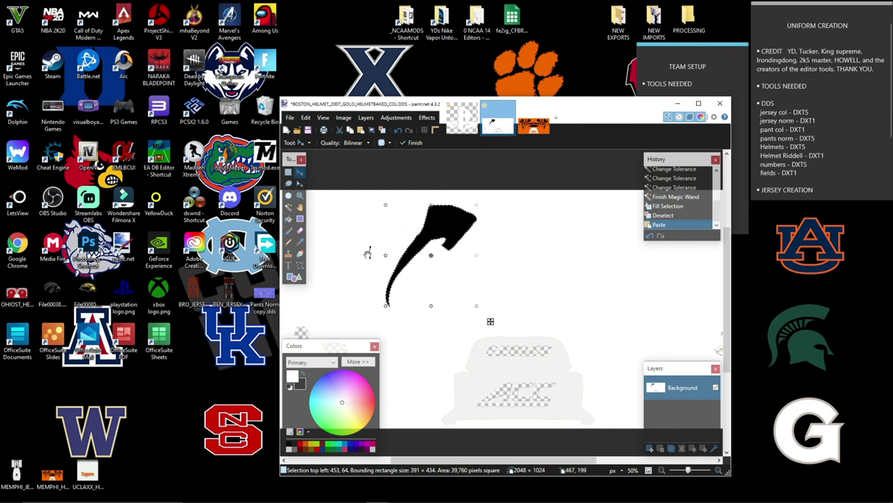
# - Open the OHIOST helmet texture, select its grey band with the Magic Wand, and close the image
pyautogui.doubleClick(32, 290)
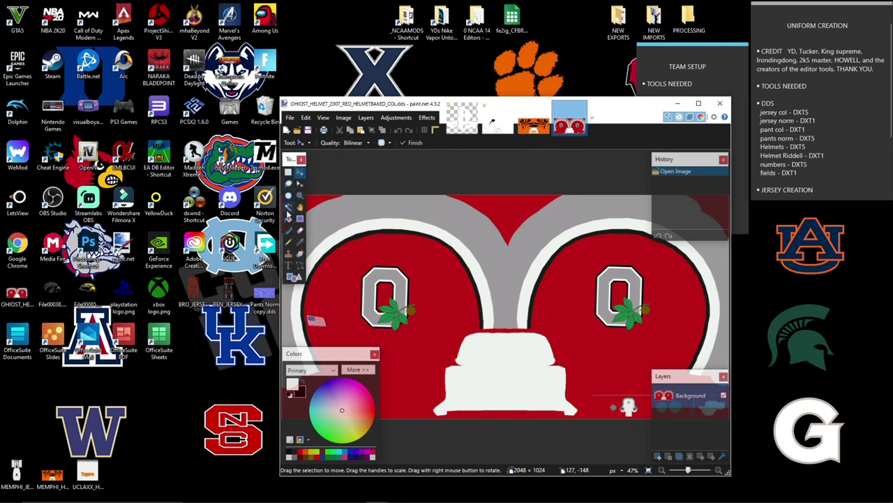
pyautogui.click(289, 207)
pyautogui.click(399, 208)
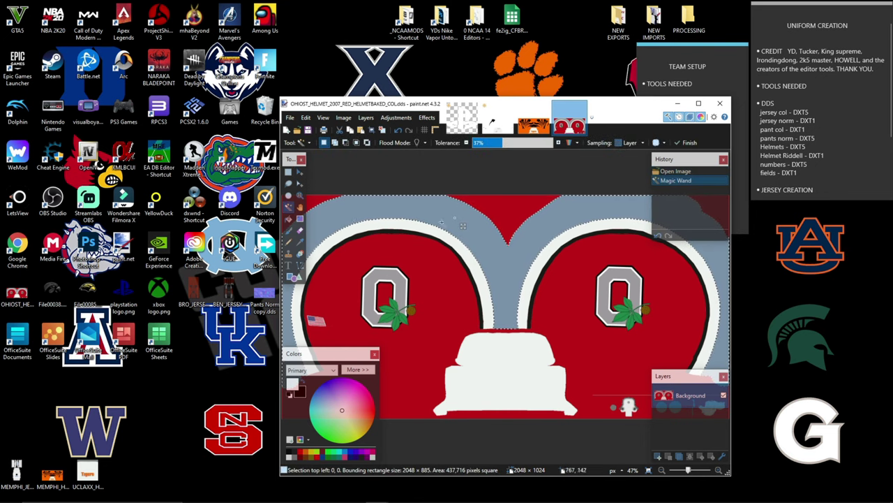
pyautogui.click(581, 106)
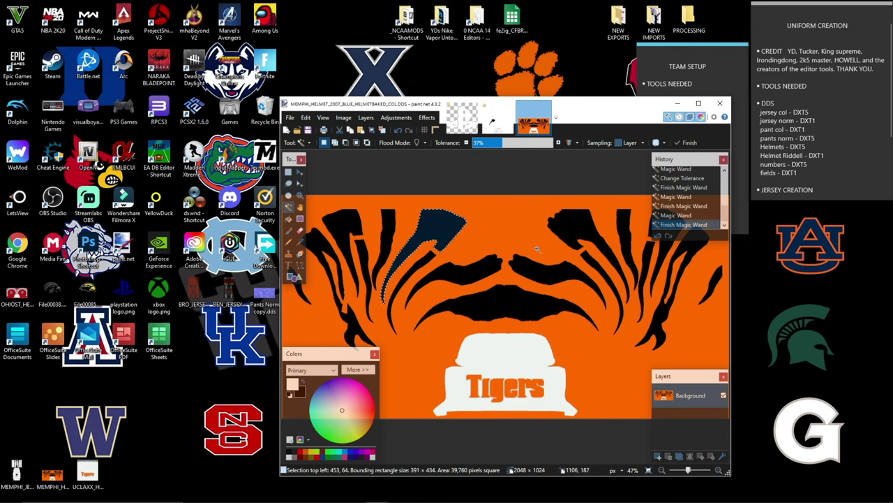
# - Close the MEMPHI helmet texture and undo the pasted tiger stripe on the BOSTON helmet
pyautogui.click(546, 107)
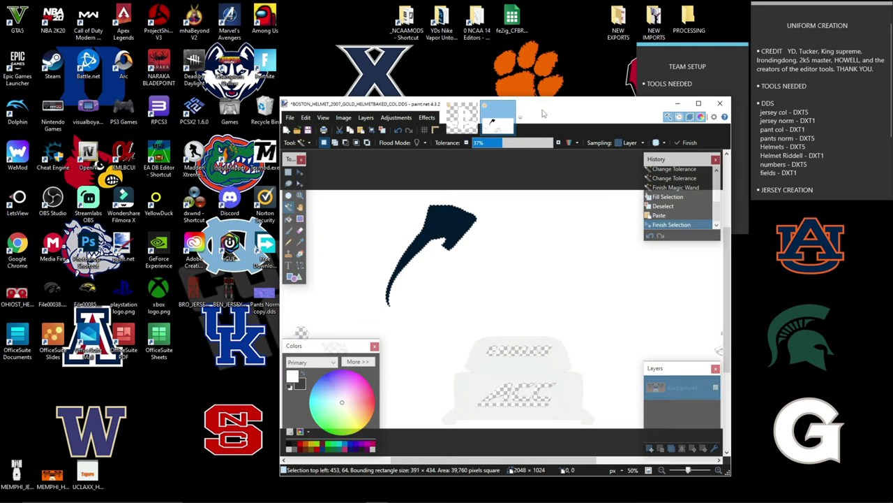
pyautogui.click(398, 130)
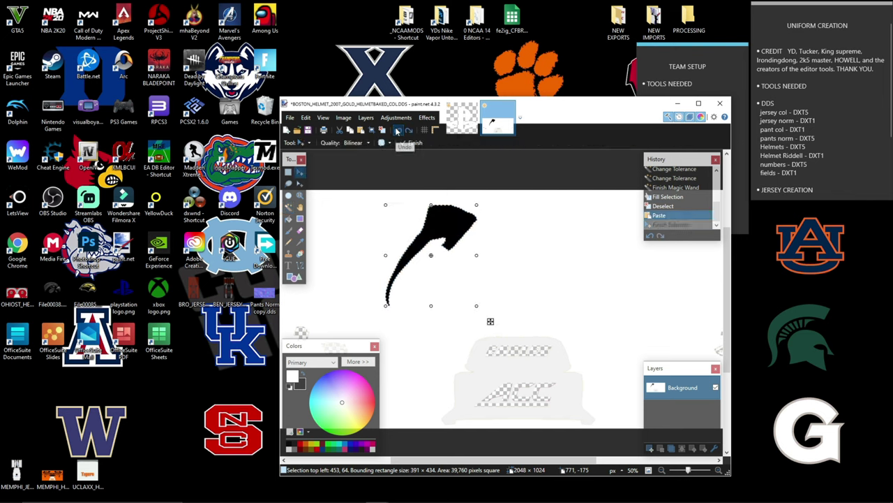
pyautogui.click(397, 130)
pyautogui.scroll(-1, 623, 405)
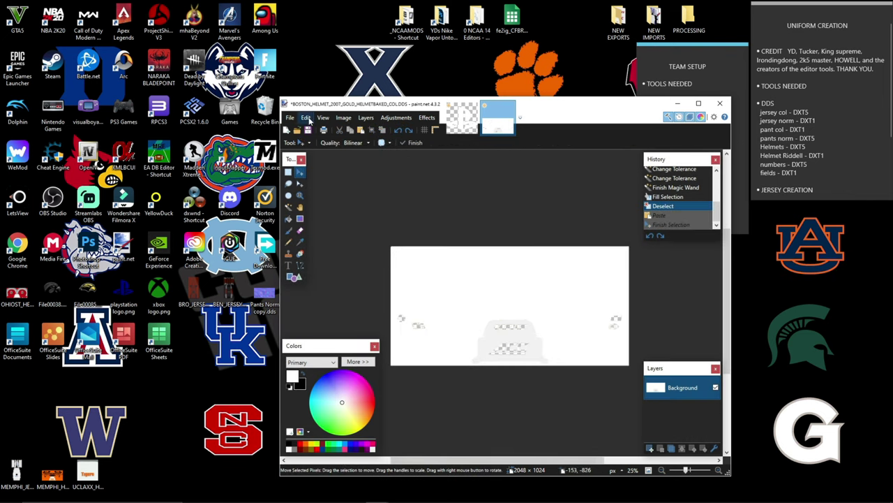
# - Save the white BOSTON helmet texture as DDS with BC3 (Linear, DXT5) compression and mip maps, and put the editor away
pyautogui.click(290, 117)
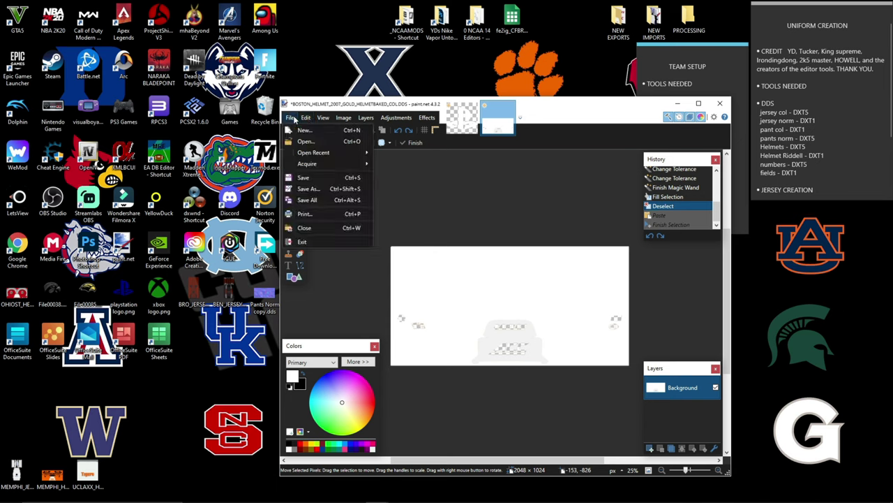
pyautogui.click(311, 190)
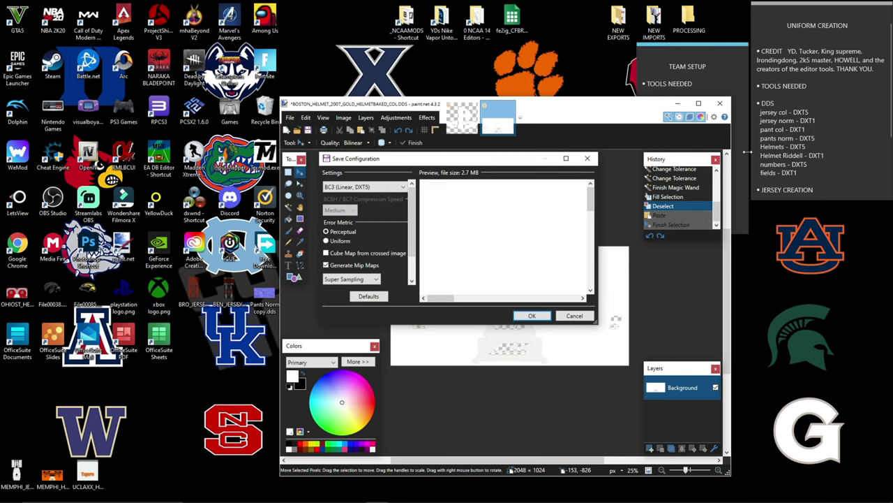
pyautogui.click(532, 316)
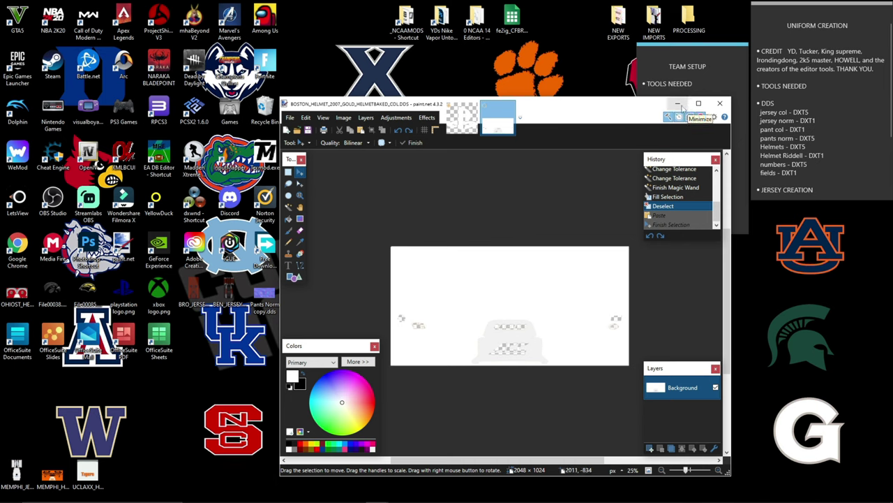
pyautogui.click(721, 105)
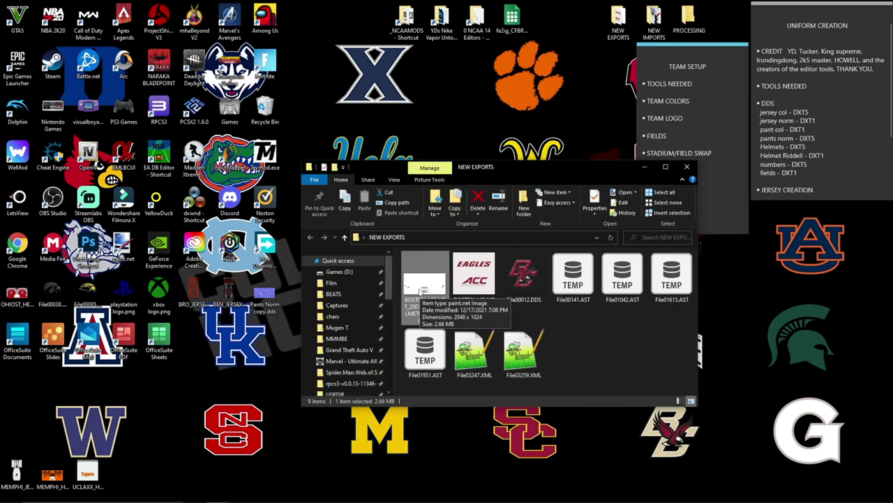
# - Copy BOSTON_HELMET_2007_GOLD_HELMETBAKED_COL.DDS from the NEW EXPORTS folder into NEW IMPORTS
pyautogui.rightClick(421, 291)
pyautogui.click(448, 233)
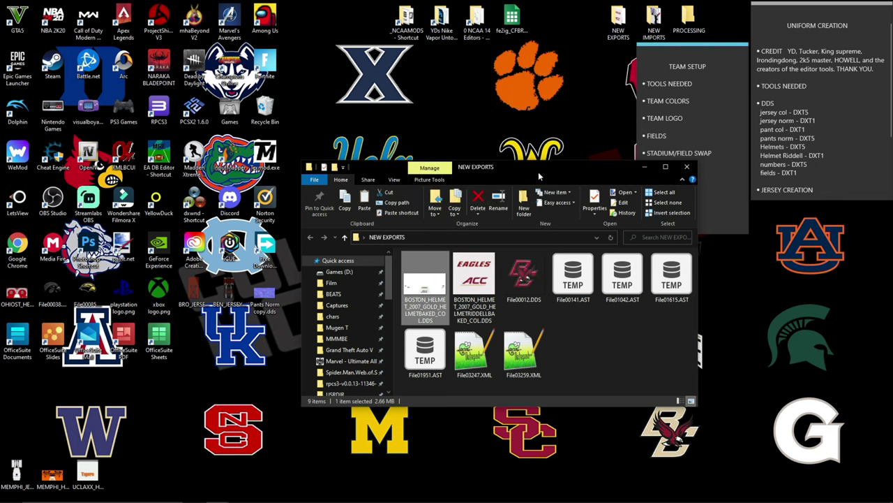
pyautogui.doubleClick(657, 29)
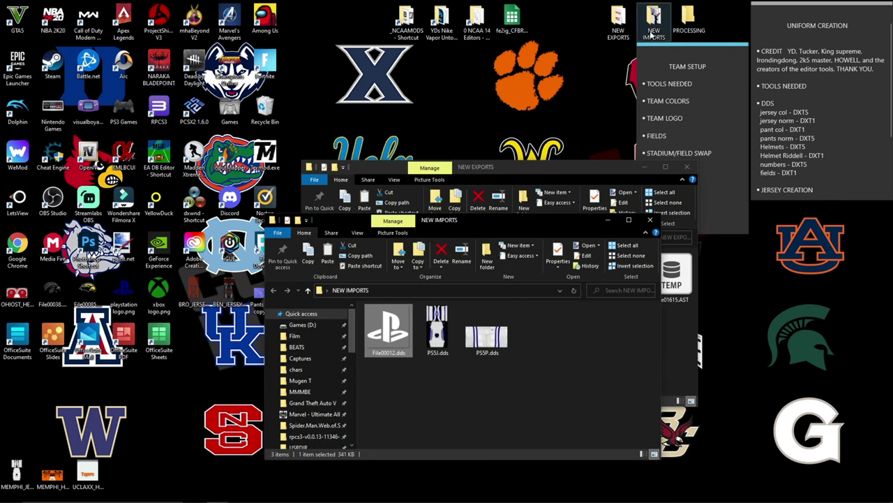
pyautogui.rightClick(437, 377)
pyautogui.click(478, 308)
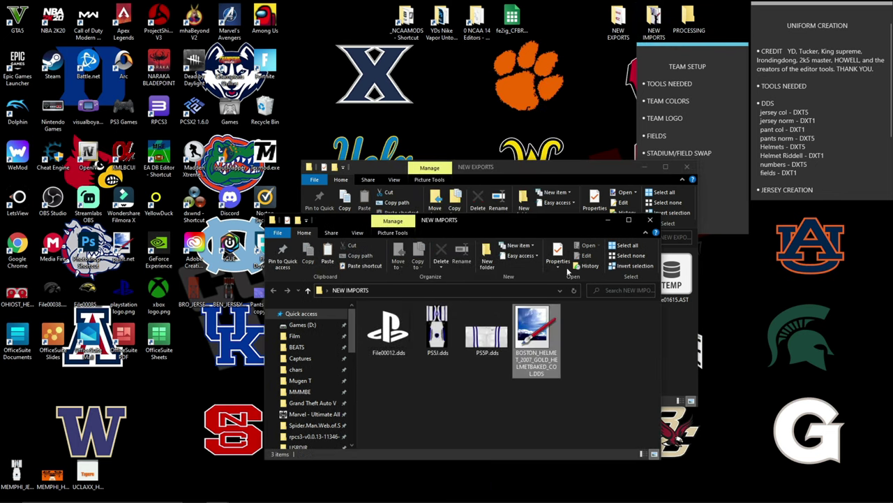
# - Return to the BOSTON helmet texture in paint.net, undo the white fill, and save the gold version over the NEW EXPORTS file
pyautogui.click(672, 333)
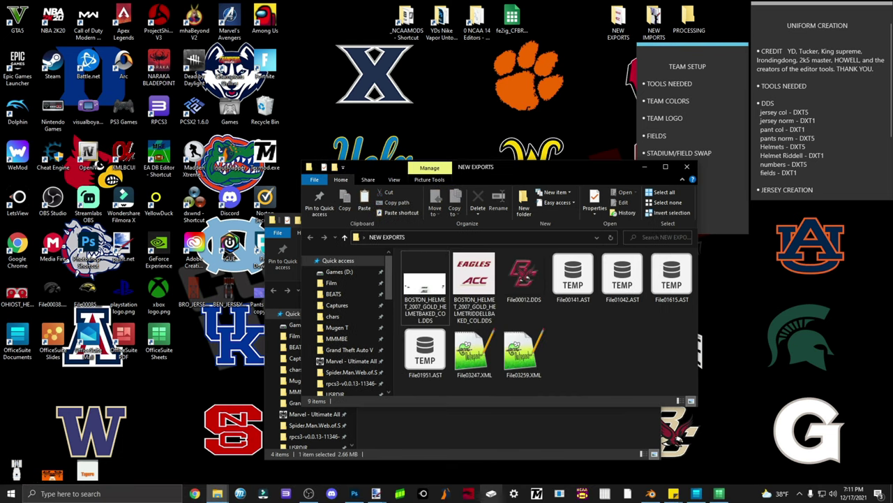
pyautogui.click(377, 493)
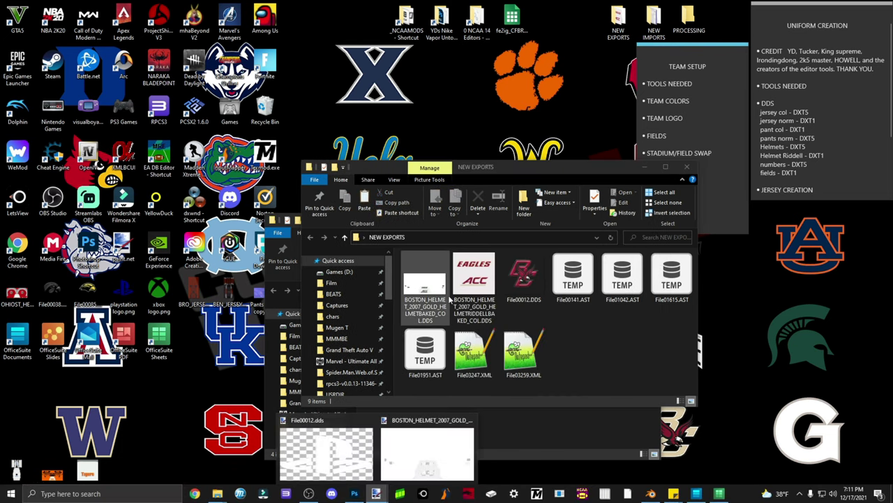
pyautogui.click(427, 454)
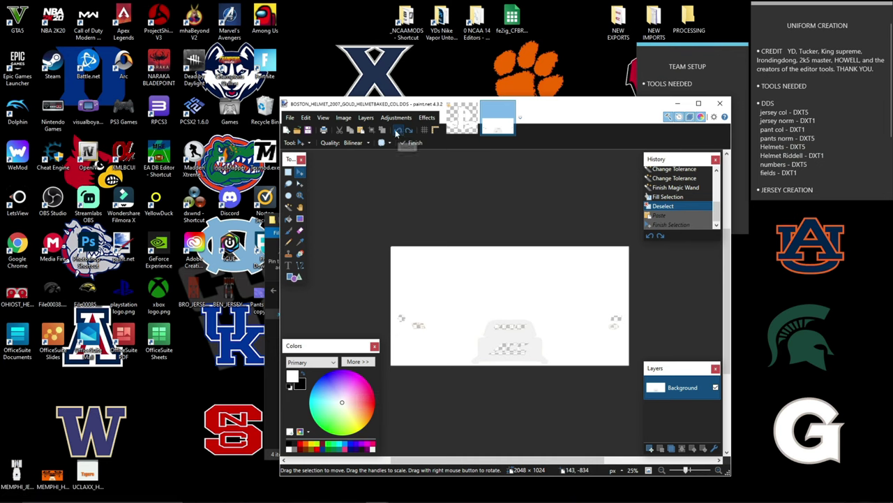
pyautogui.click(650, 236)
pyautogui.click(649, 236)
pyautogui.click(650, 236)
pyautogui.click(650, 236)
pyautogui.click(650, 236)
pyautogui.click(650, 236)
pyautogui.click(650, 236)
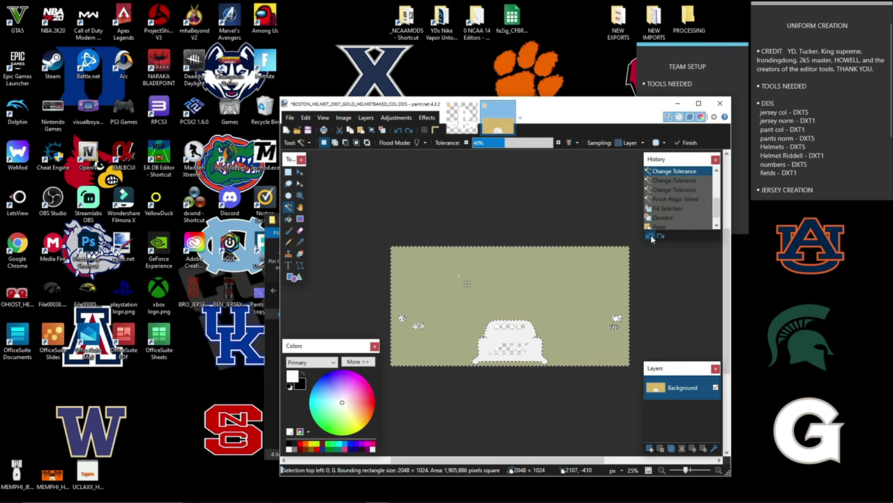
pyautogui.click(308, 130)
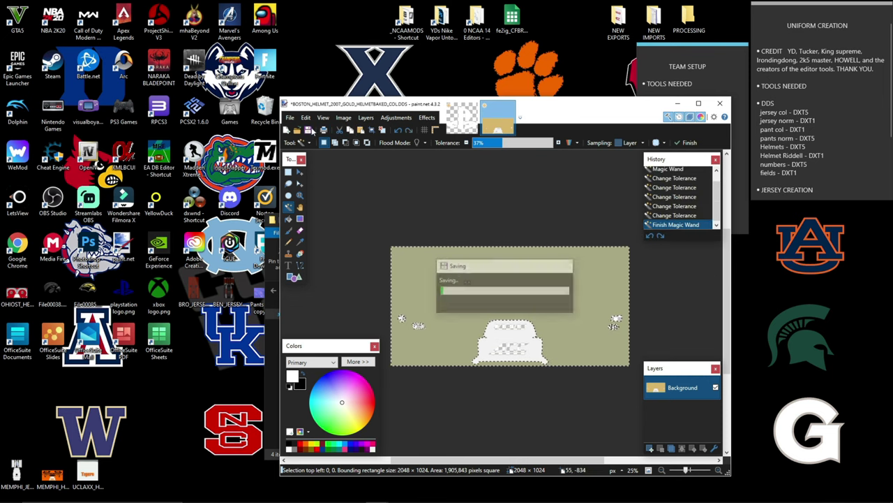
# - Check the copied white helmet texture in the NEW IMPORTS folder and return to NEW EXPORTS
pyautogui.click(677, 104)
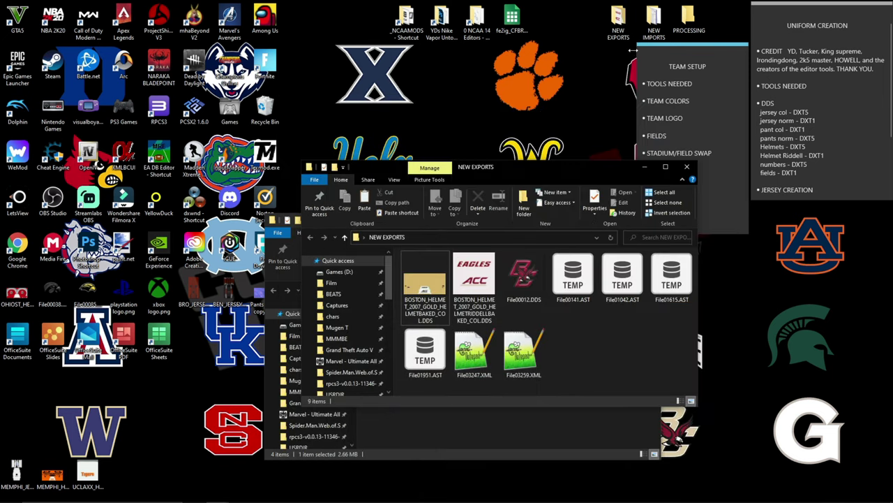
pyautogui.doubleClick(654, 21)
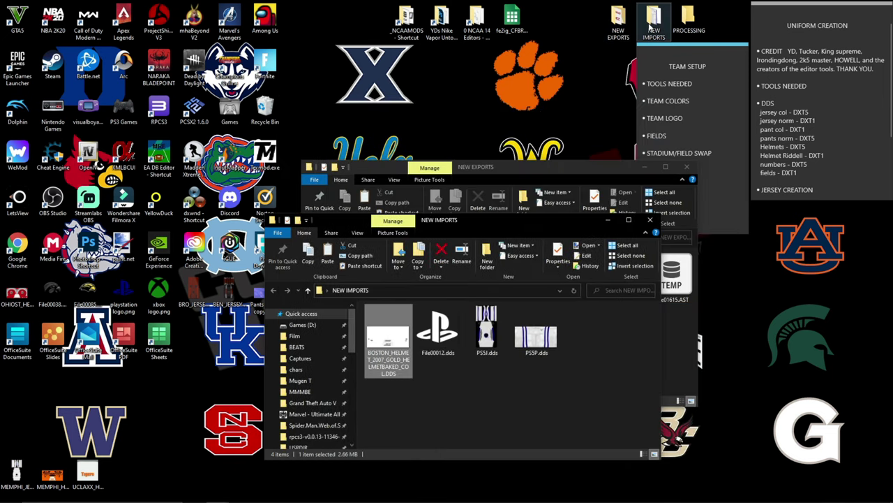
pyautogui.click(650, 219)
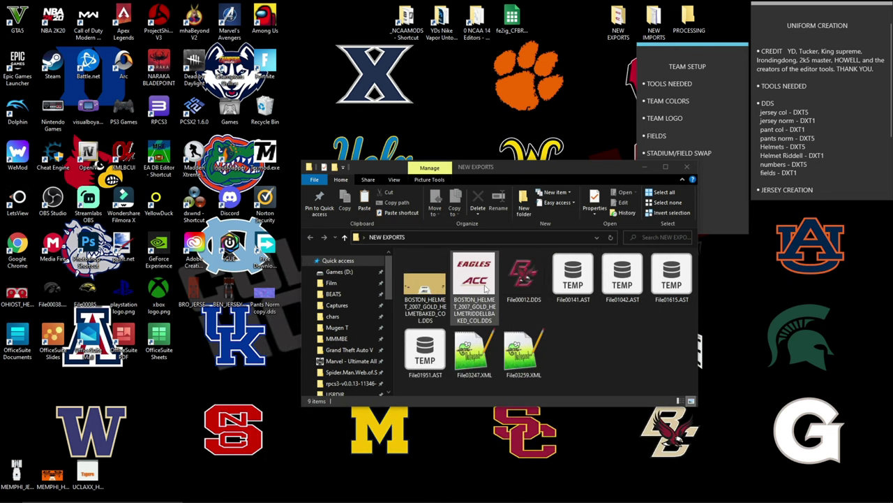
# - Open BOSTON_HELMET_2007_GOLD_HELMETRIDDELLBAKED_COL.DDS, sample its off-white background colour, and paint over the EAGLES wordmark with a brush width of 175
pyautogui.doubleClick(486, 288)
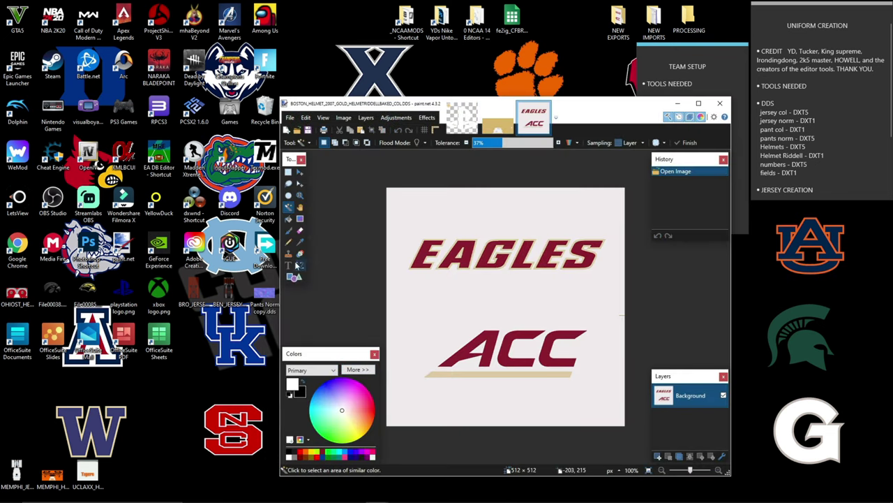
pyautogui.click(299, 231)
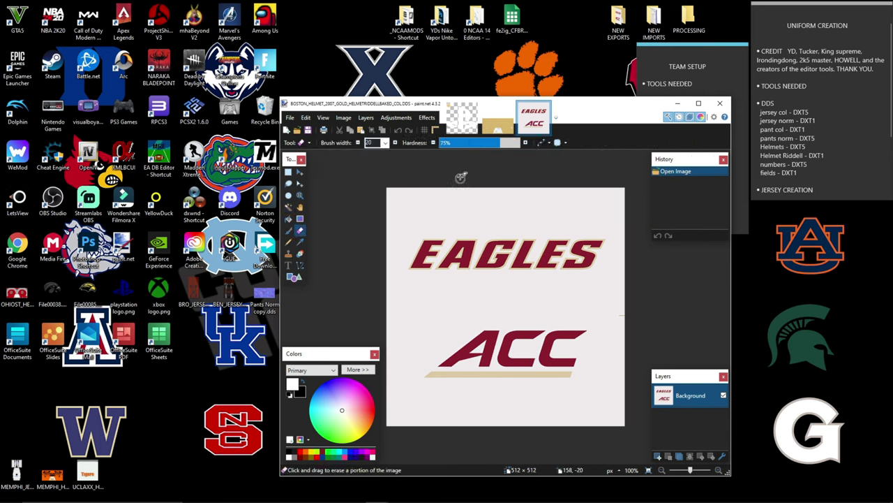
pyautogui.click(301, 242)
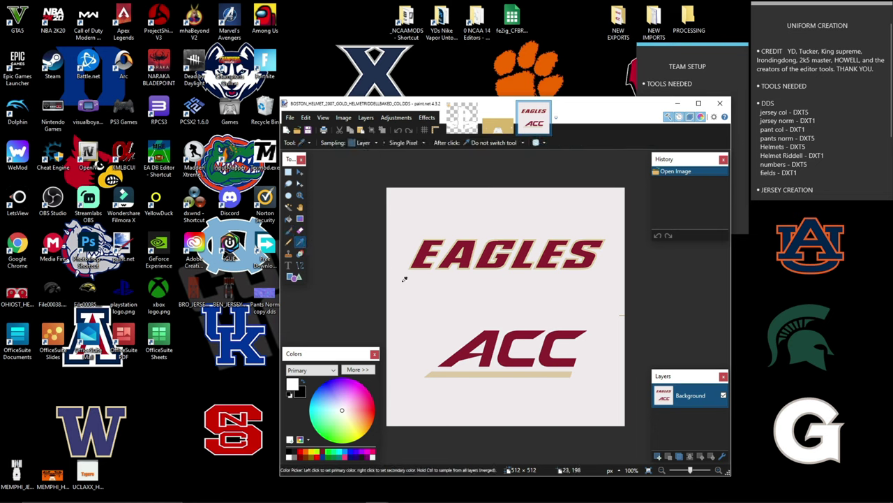
pyautogui.click(440, 299)
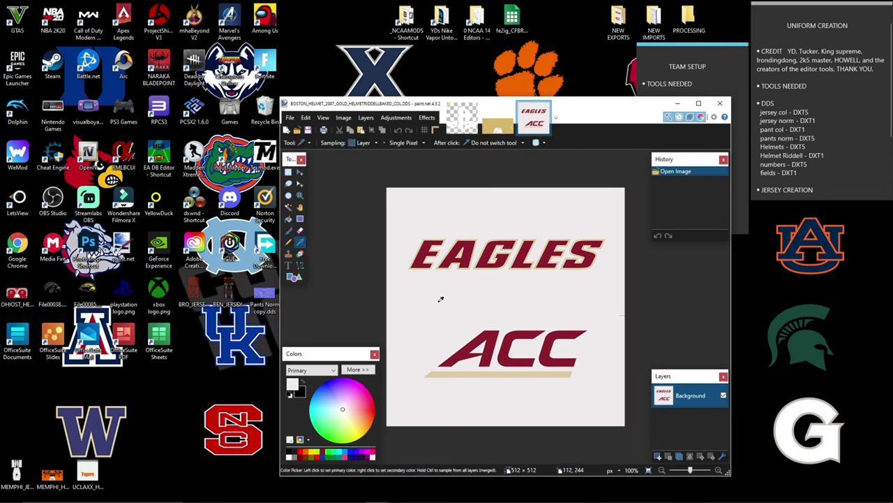
pyautogui.click(288, 231)
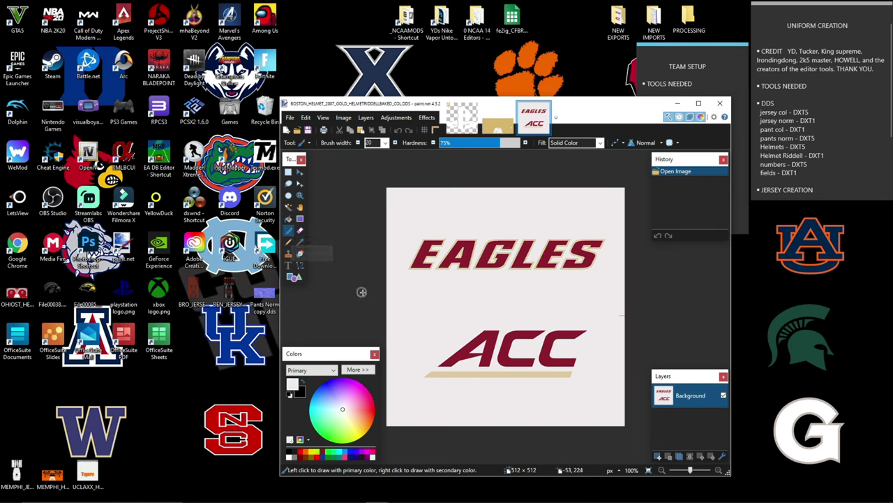
pyautogui.click(384, 143)
pyautogui.click(378, 321)
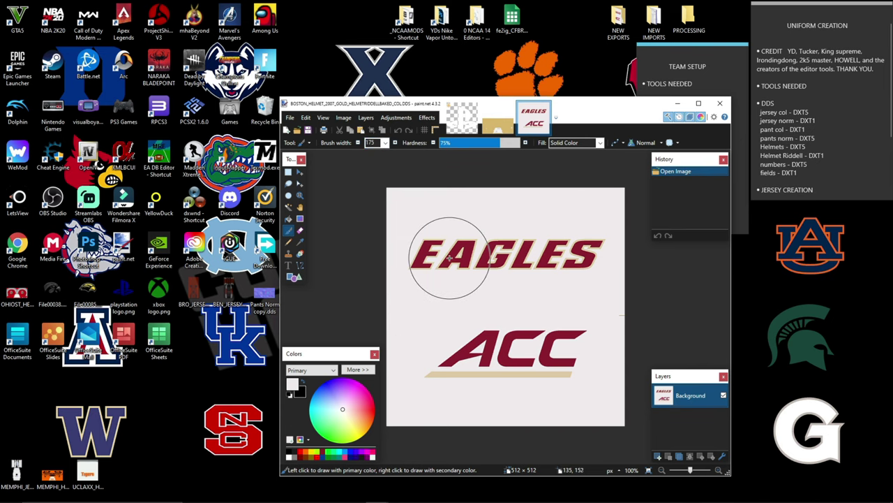
pyautogui.moveTo(449, 257)
pyautogui.mouseDown()
pyautogui.moveTo(470, 237)
pyautogui.moveTo(564, 239)
pyautogui.mouseUp()
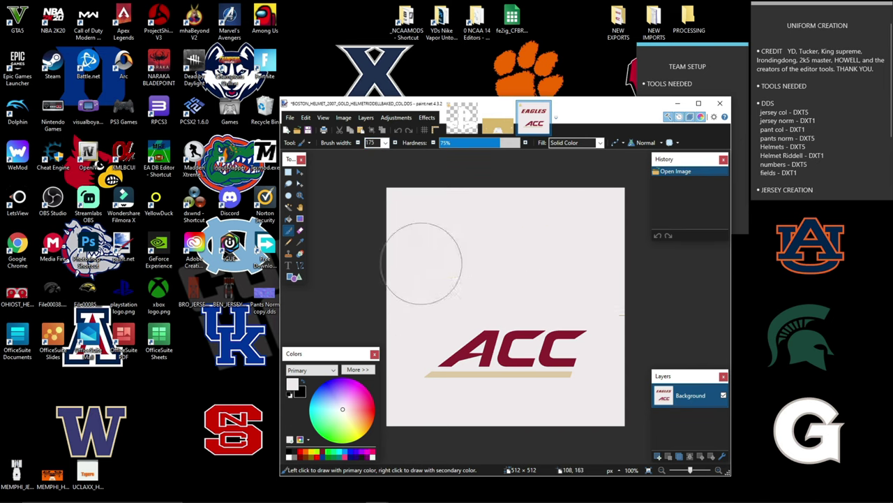
pyautogui.moveTo(423, 263)
pyautogui.mouseDown()
pyautogui.moveTo(509, 225)
pyautogui.moveTo(482, 227)
pyautogui.mouseUp()
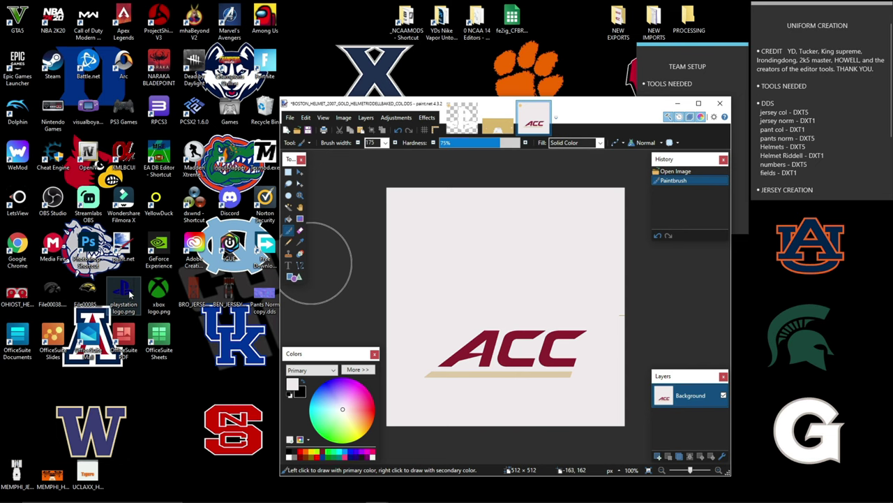
# - Add playstation logo.png as a new layer, scale it to about 198 × 187 pixels, and place it above the ACC lettering
pyautogui.moveTo(126, 293)
pyautogui.mouseDown()
pyautogui.moveTo(174, 312)
pyautogui.moveTo(517, 268)
pyautogui.moveTo(509, 253)
pyautogui.mouseUp()
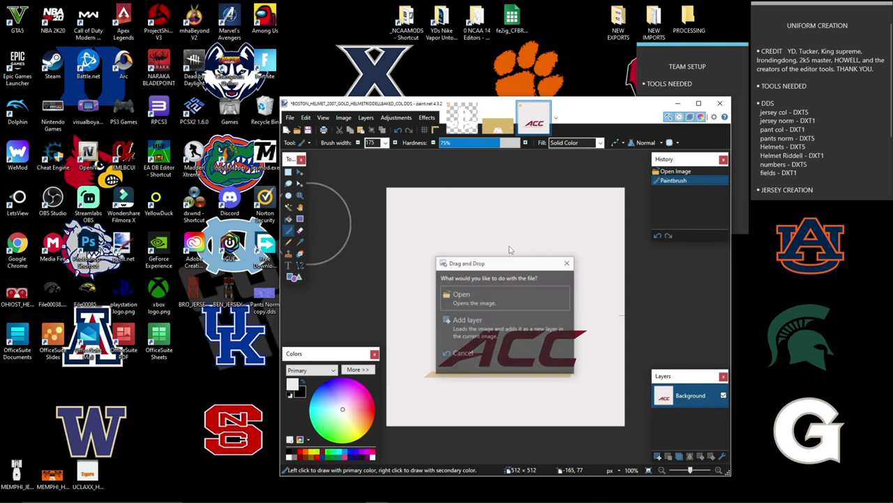
pyautogui.click(484, 321)
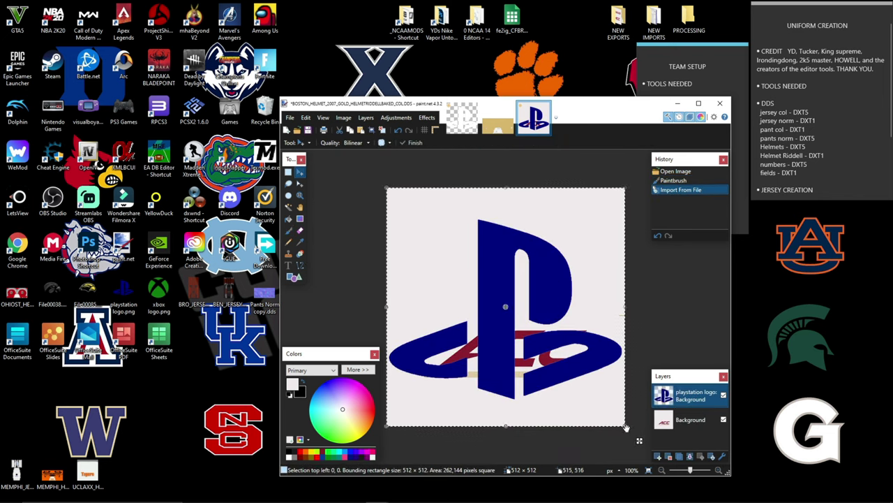
pyautogui.moveTo(625, 426); pyautogui.dragTo(479, 273)
pyautogui.moveTo(444, 233); pyautogui.dragTo(519, 258)
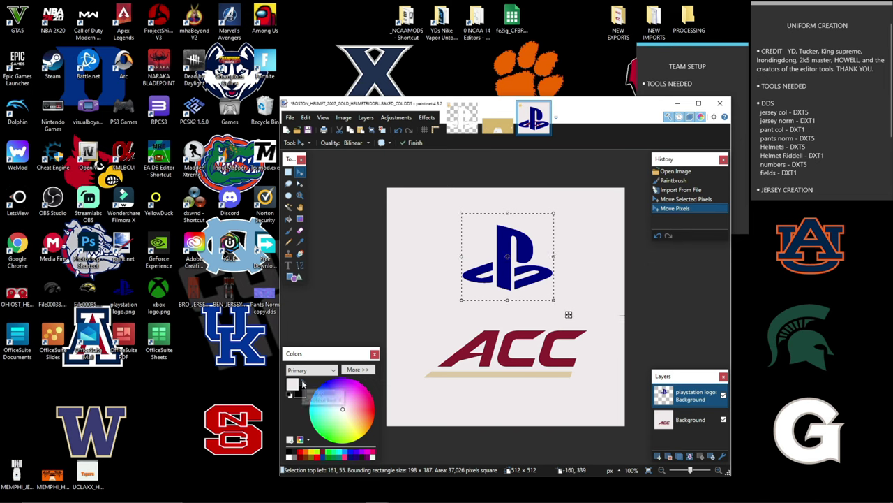
# - Set the primary colour to black, hex 000000
pyautogui.click(367, 370)
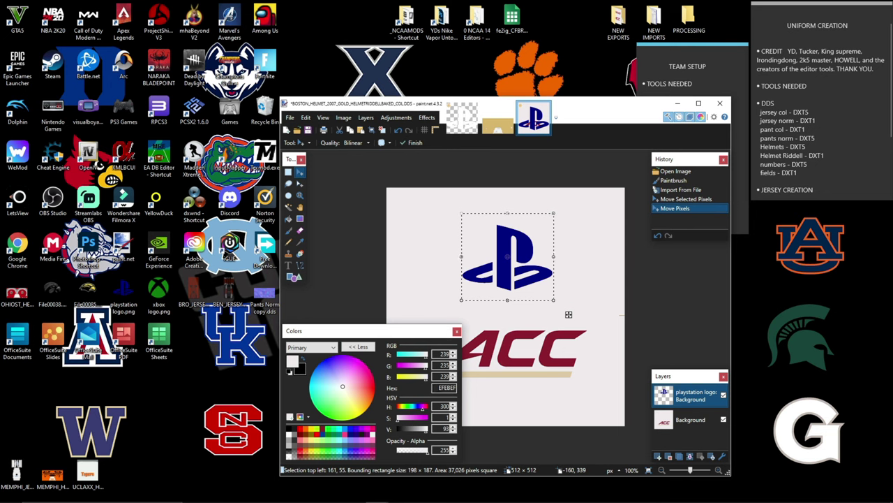
pyautogui.doubleClick(444, 387)
pyautogui.write('000000')
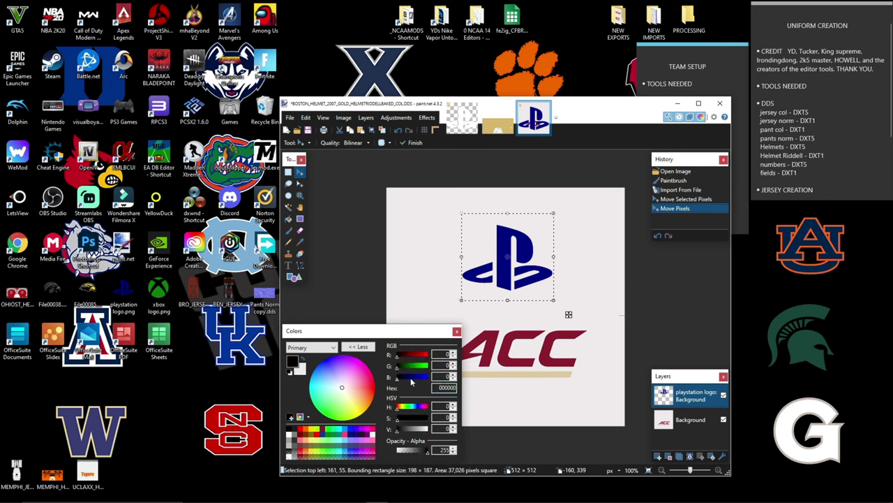
pyautogui.rightClick(438, 388)
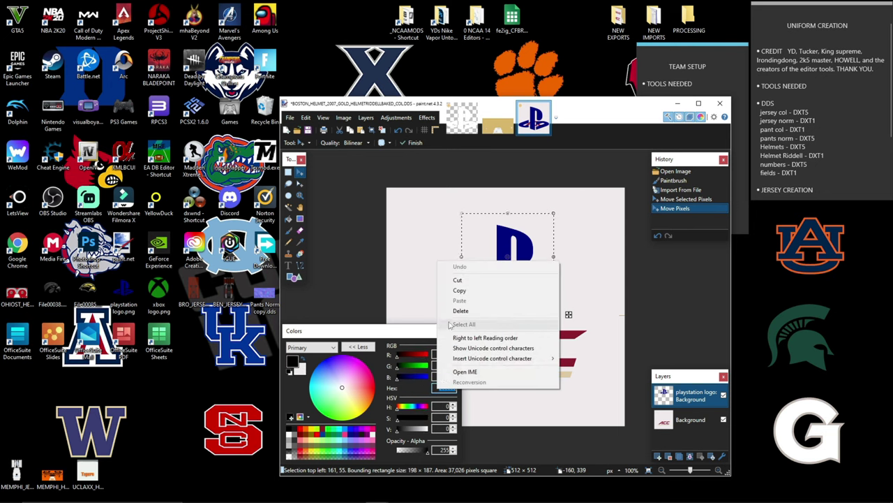
pyautogui.click(432, 393)
# - Sample the PlayStation logo's navy as the primary colour, choose the Paint Bucket, and clear the selection around the logo
pyautogui.click(300, 241)
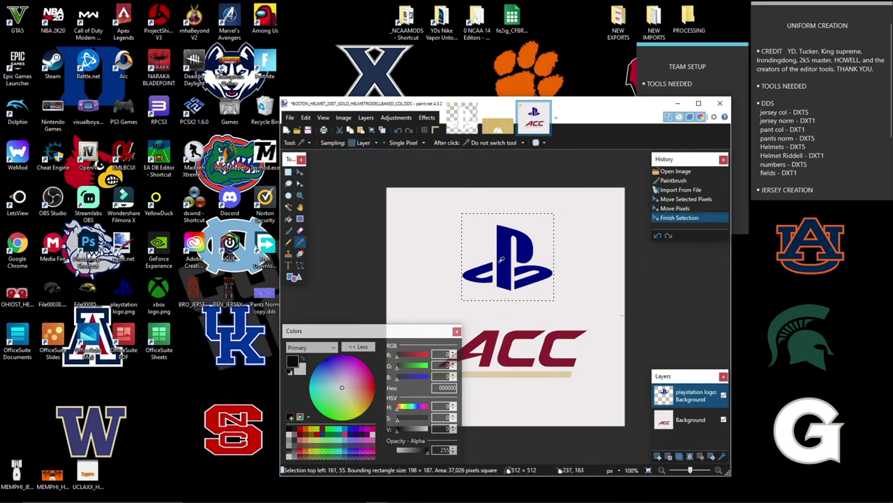
pyautogui.click(506, 256)
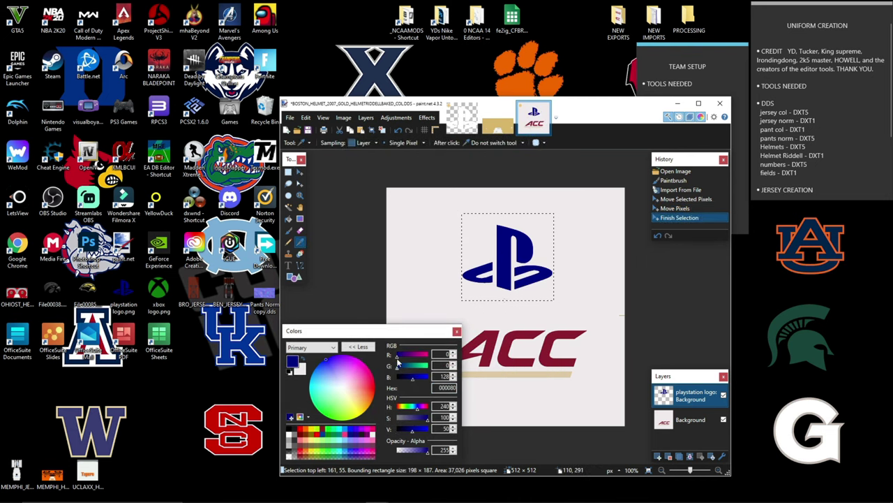
pyautogui.click(358, 347)
pyautogui.click(289, 219)
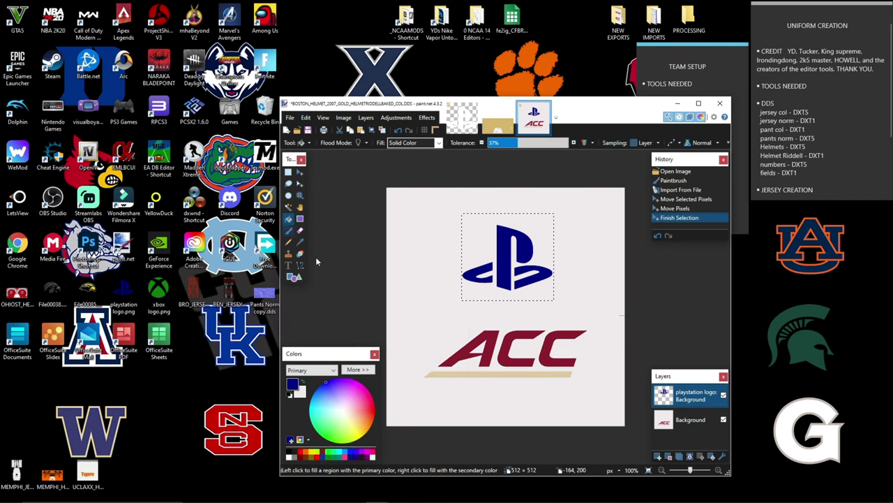
pyautogui.click(465, 352)
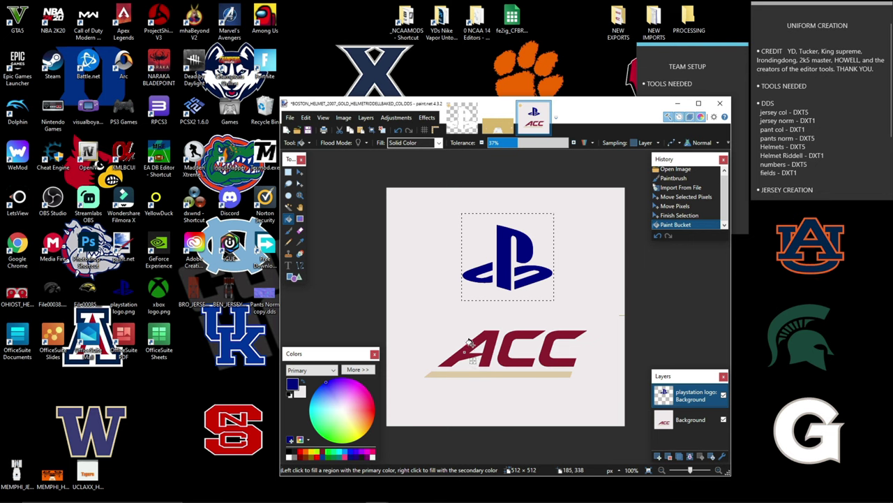
pyautogui.hotkey('ctrl', 'd')
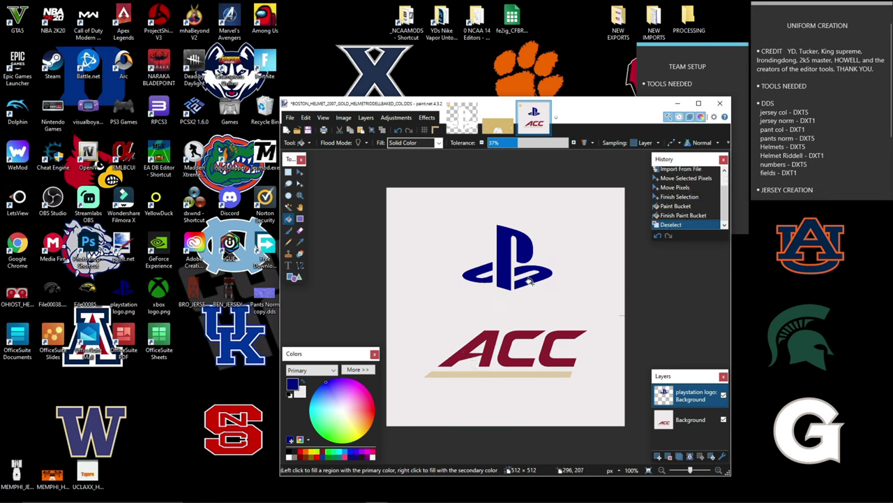
# - Try to fill the ACC lettering with navy while on the logo layer, and undo the fill
pyautogui.click(463, 353)
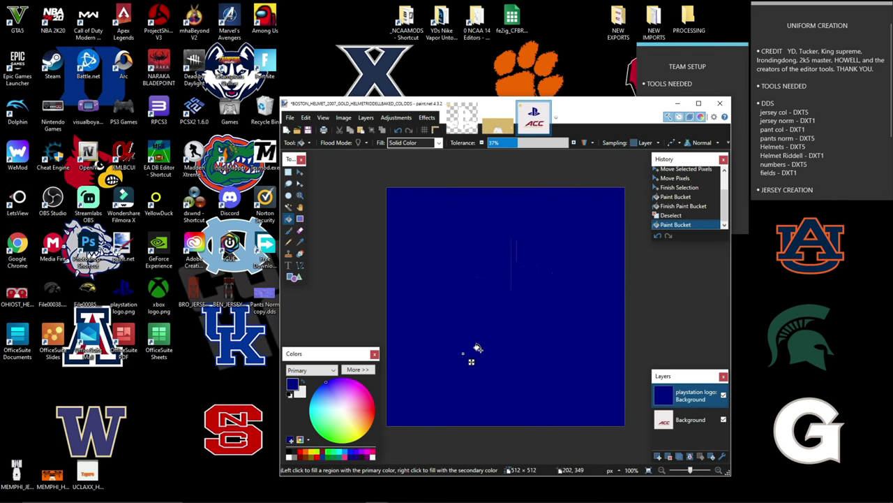
pyautogui.click(405, 132)
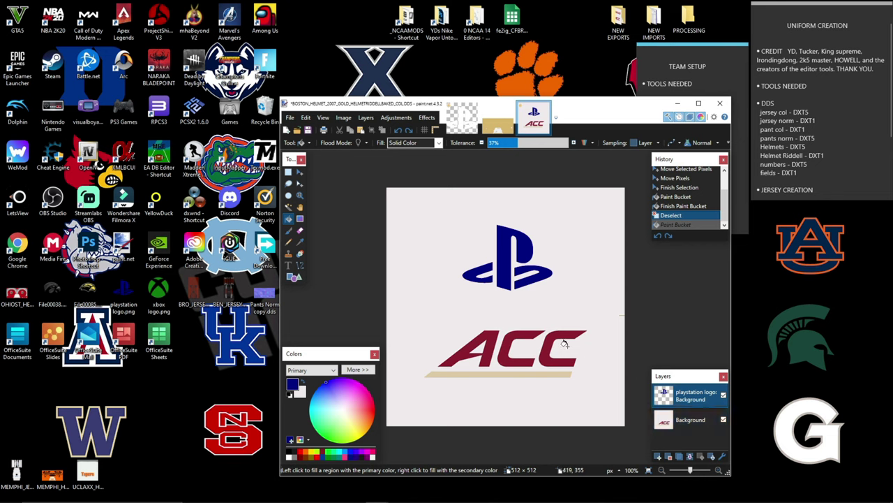
# - Fill the three ACC letters and the line beneath them with the logo's navy on the Background layer
pyautogui.click(685, 428)
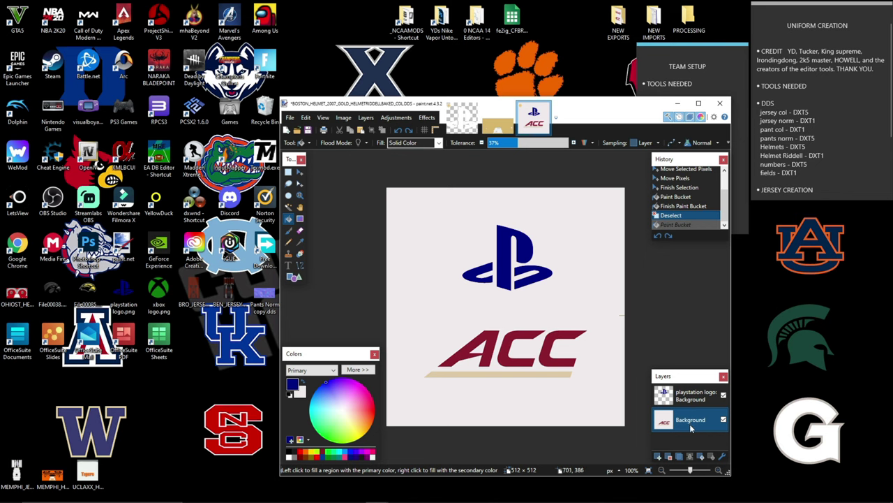
pyautogui.click(486, 342)
pyautogui.click(508, 343)
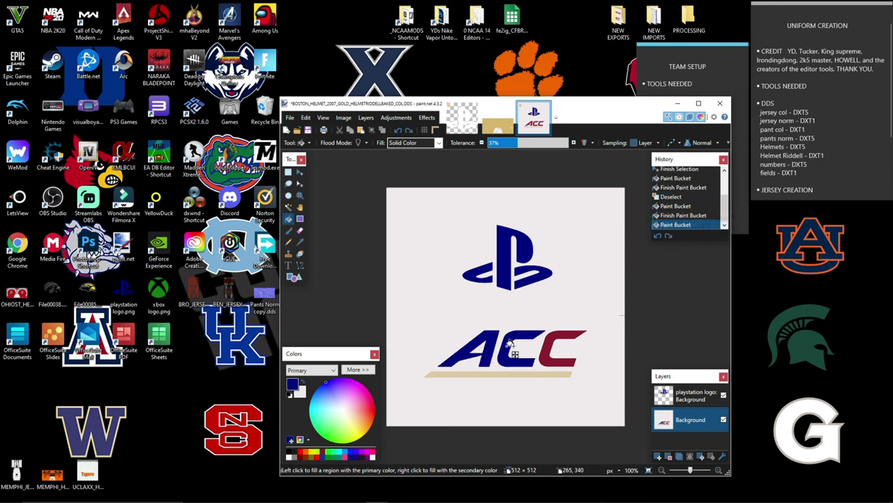
pyautogui.click(545, 347)
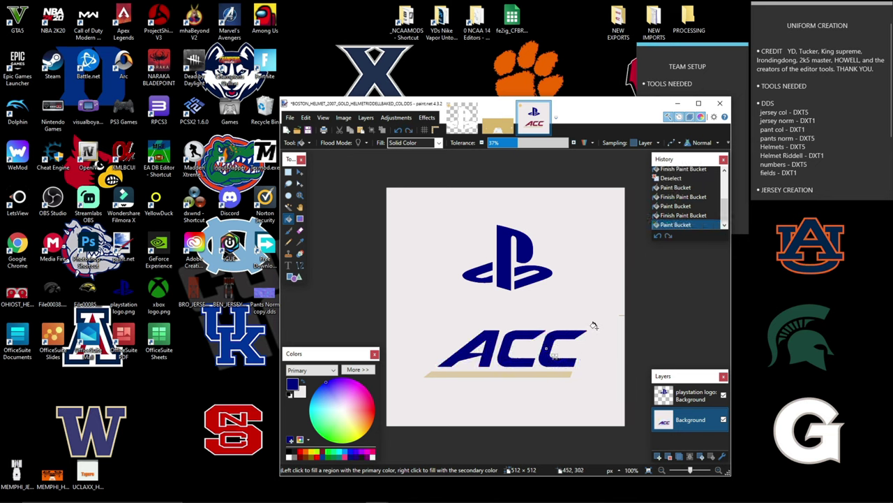
pyautogui.click(505, 374)
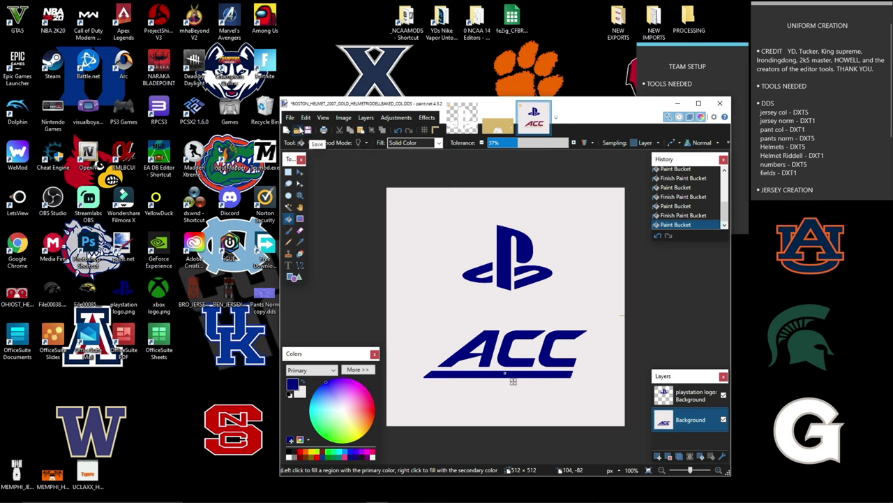
# - Save a copy of the Riddell helmet texture into the NEW IMPORTS folder as a DirectDraw Surface (DDS) file, keeping its file name
pyautogui.click(290, 118)
pyautogui.click(317, 188)
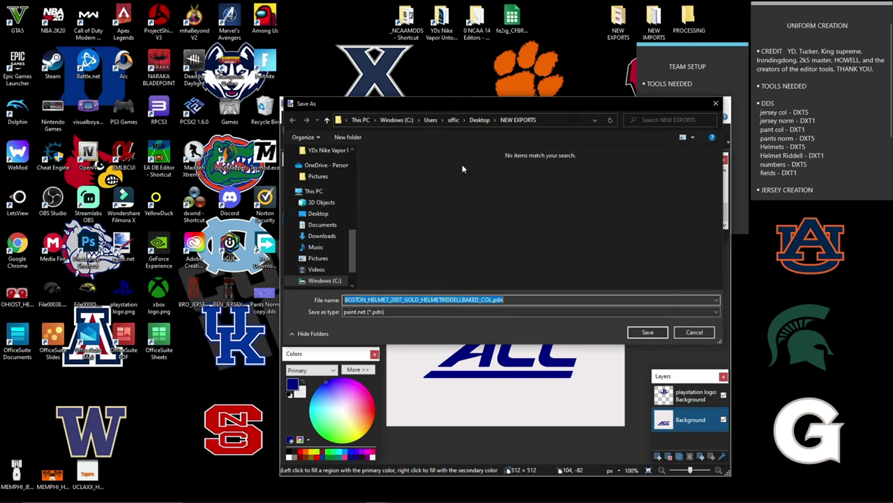
pyautogui.moveTo(597, 106)
pyautogui.mouseDown()
pyautogui.moveTo(609, 211)
pyautogui.moveTo(548, 95)
pyautogui.moveTo(583, 95)
pyautogui.moveTo(590, 121)
pyautogui.mouseUp()
pyautogui.scroll(1, 339, 231)
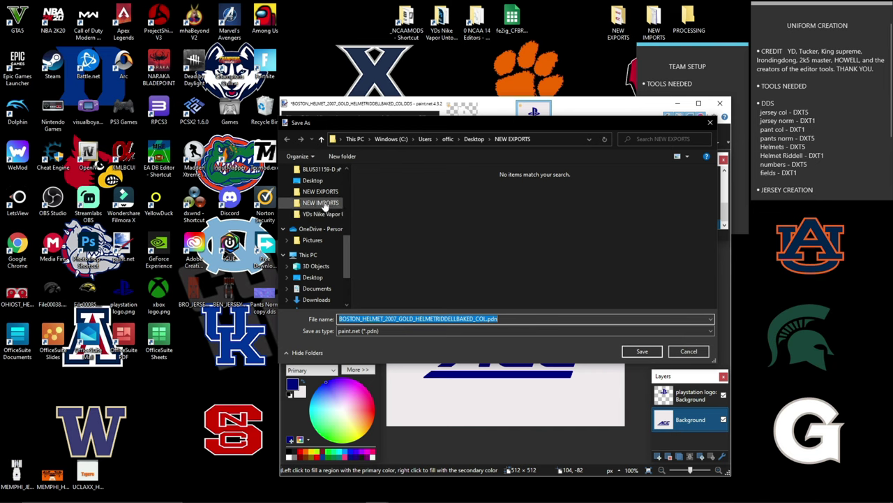
pyautogui.click(321, 203)
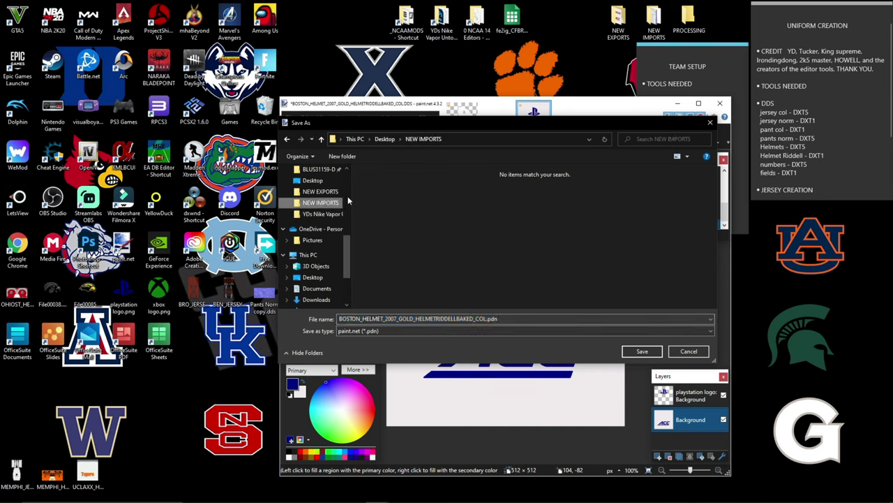
pyautogui.click(467, 330)
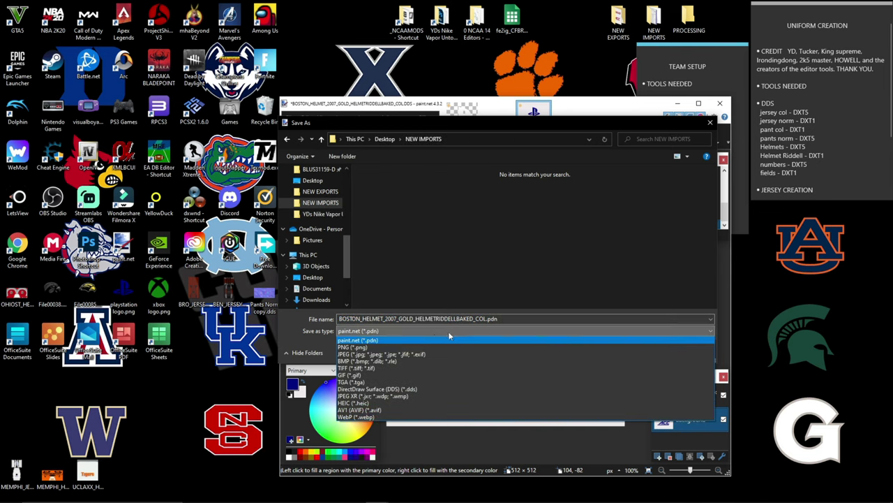
pyautogui.click(394, 389)
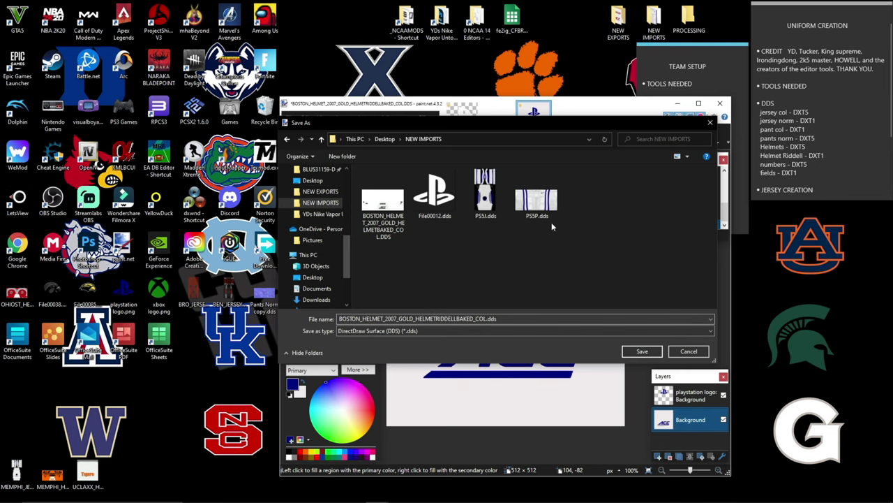
pyautogui.click(642, 351)
pyautogui.hotkey('ctrl', 's')
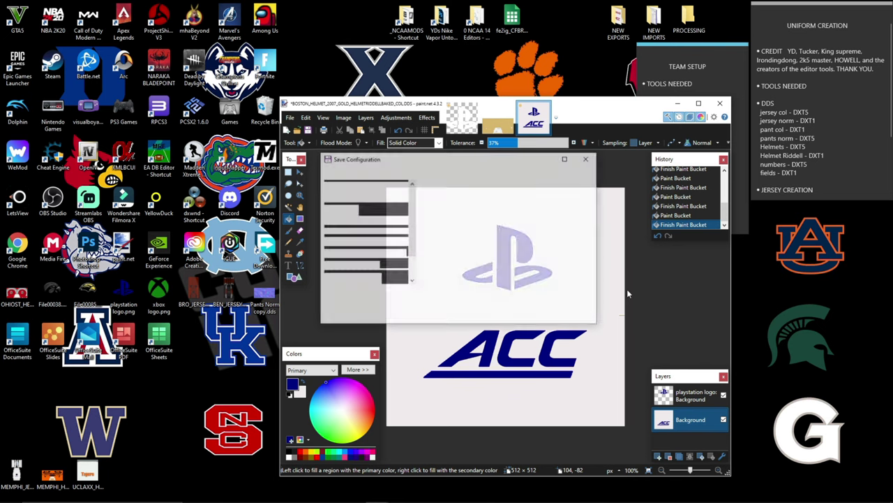
# - Finish the save with BC1 (Linear, DXT1) compression, flatten the layers, and put the image editor away
pyautogui.click(390, 187)
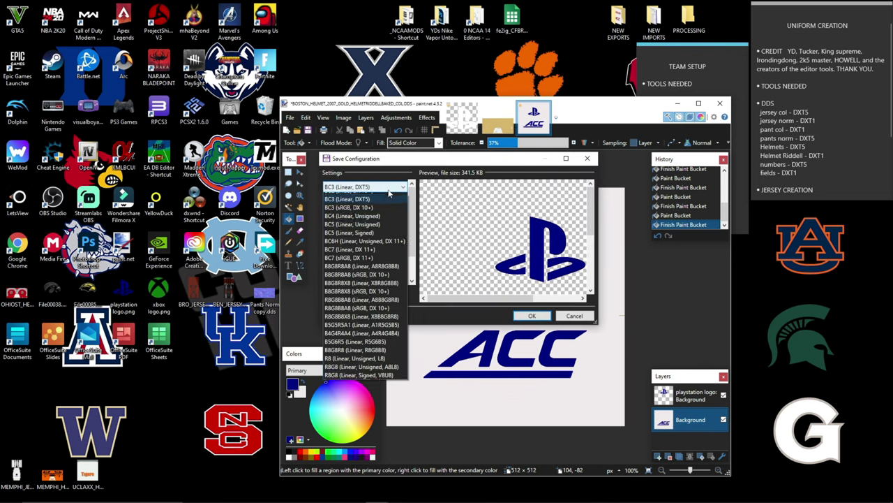
pyautogui.scroll(1, 391, 241)
pyautogui.click(372, 203)
pyautogui.click(532, 316)
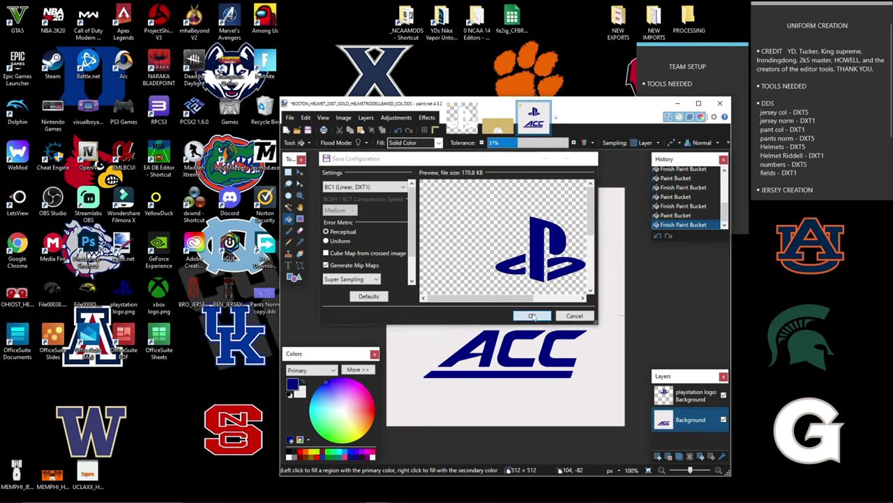
pyautogui.click(514, 297)
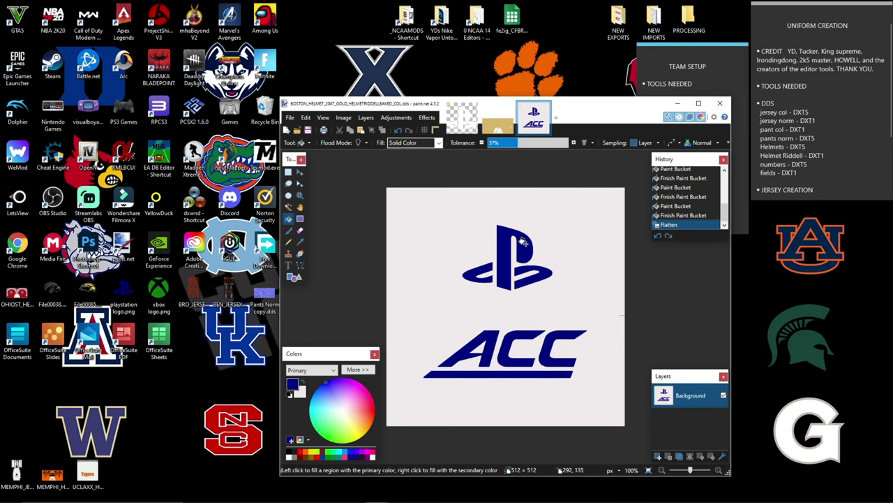
pyautogui.click(683, 108)
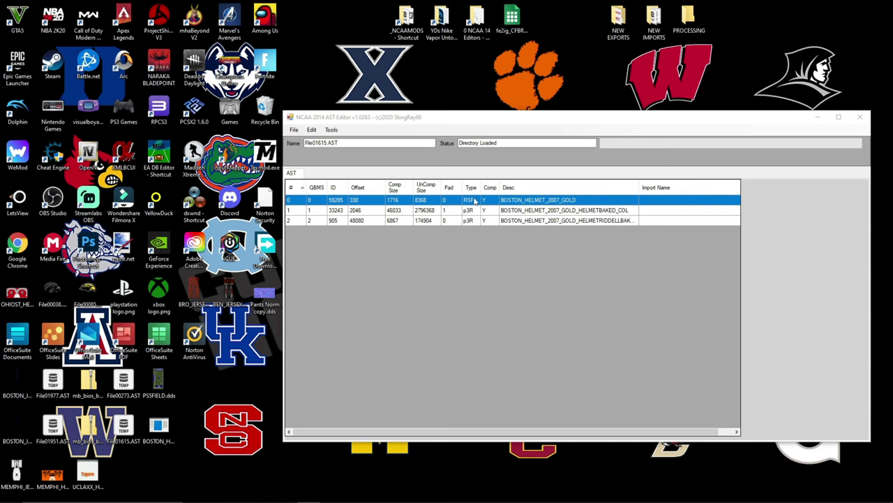
# - Close the AST Editor and open the exported BOSTON_HELMET_2007_GOLD.RSF from the desktop in the HxD hex editor
pyautogui.click(860, 116)
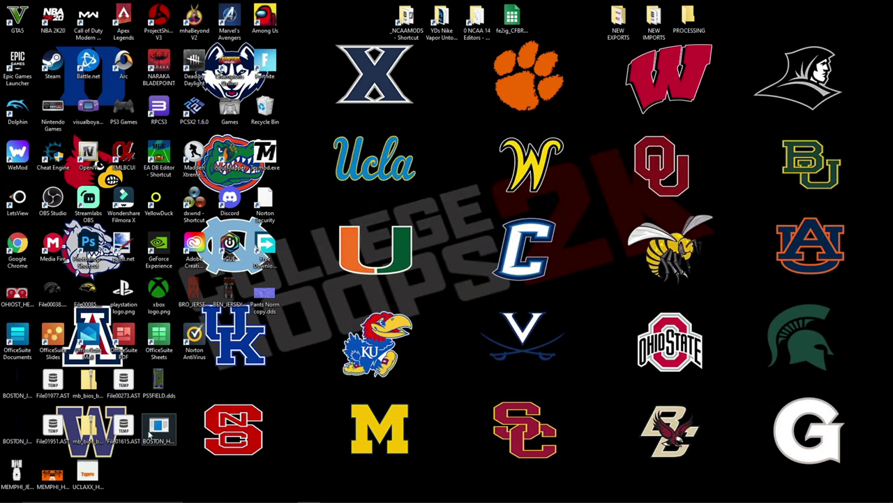
pyautogui.doubleClick(486, 23)
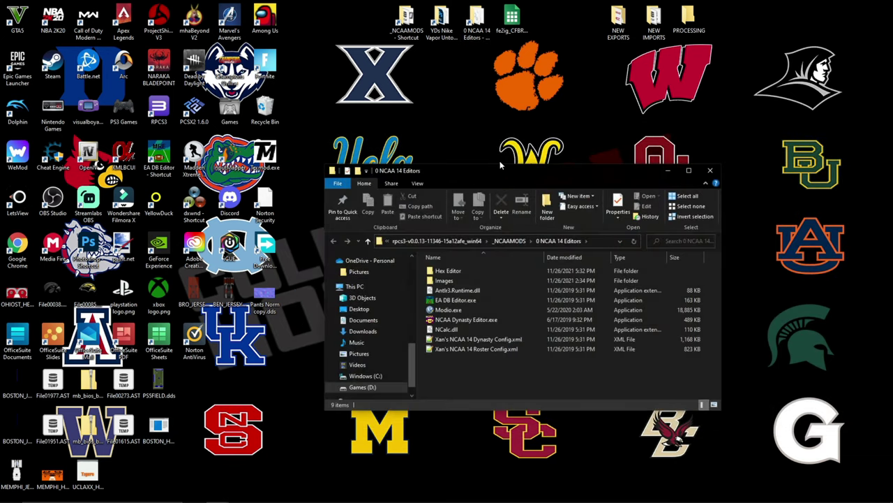
pyautogui.doubleClick(451, 274)
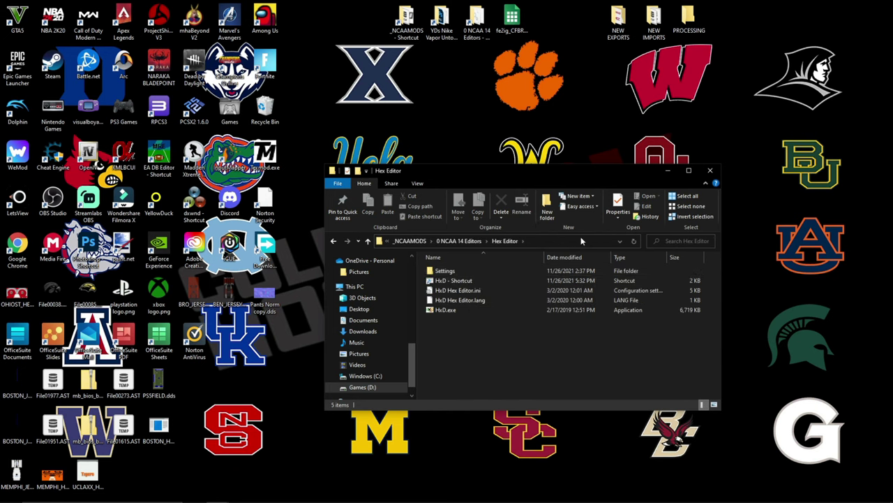
pyautogui.click(667, 171)
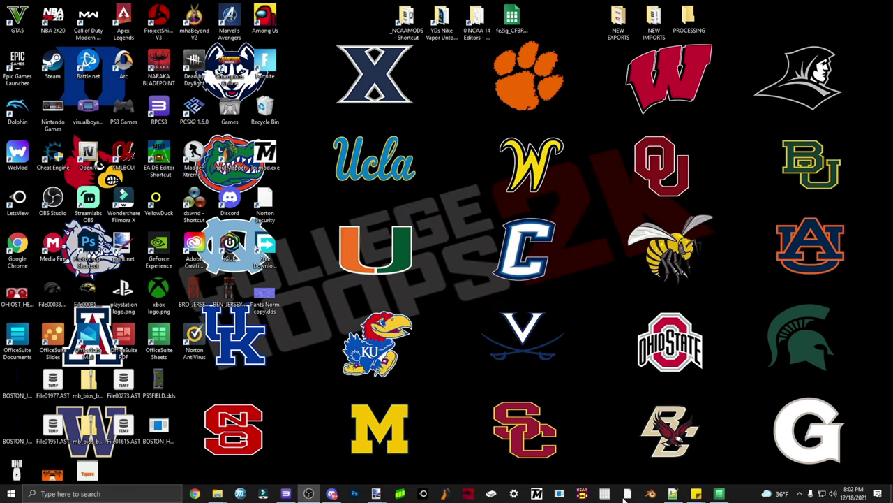
pyautogui.click(628, 493)
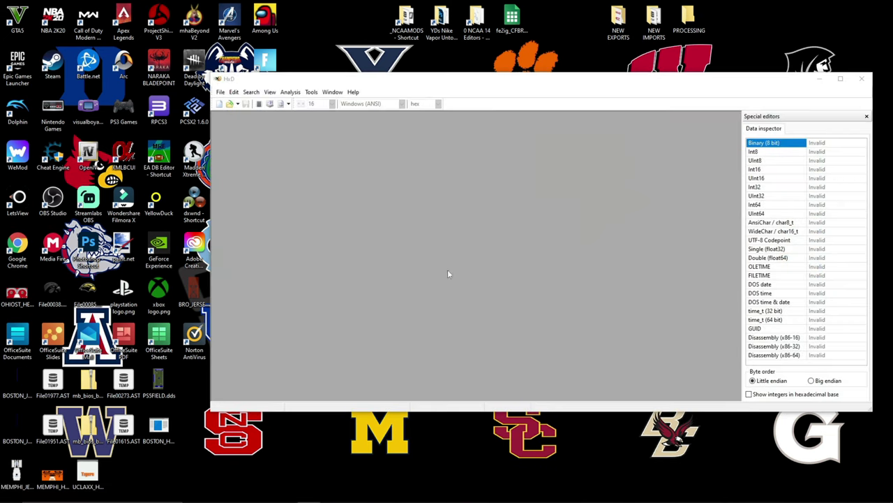
pyautogui.moveTo(382, 82); pyautogui.dragTo(455, 64)
pyautogui.moveTo(159, 427); pyautogui.dragTo(374, 280)
pyautogui.moveTo(459, 186); pyautogui.dragTo(459, 185)
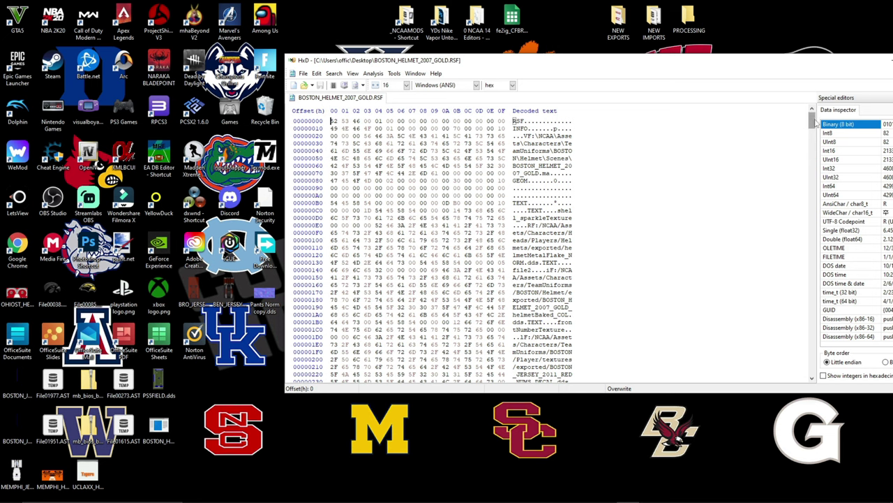
pyautogui.click(334, 73)
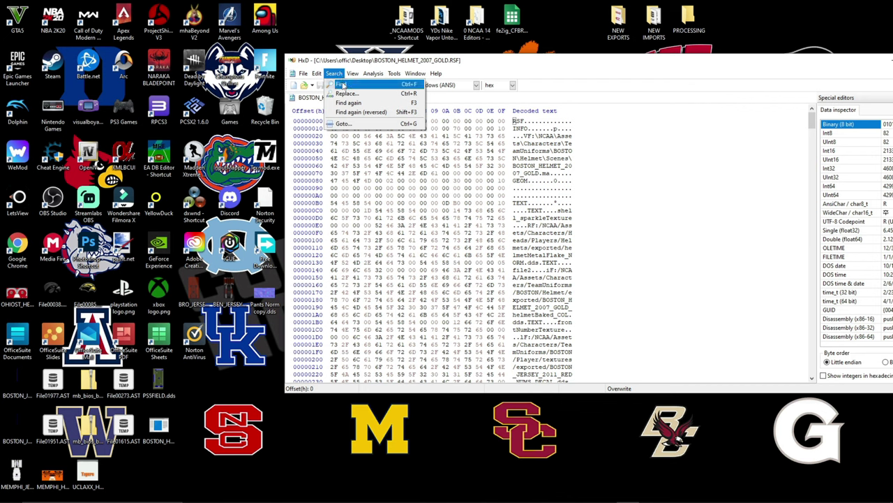
pyautogui.click(341, 84)
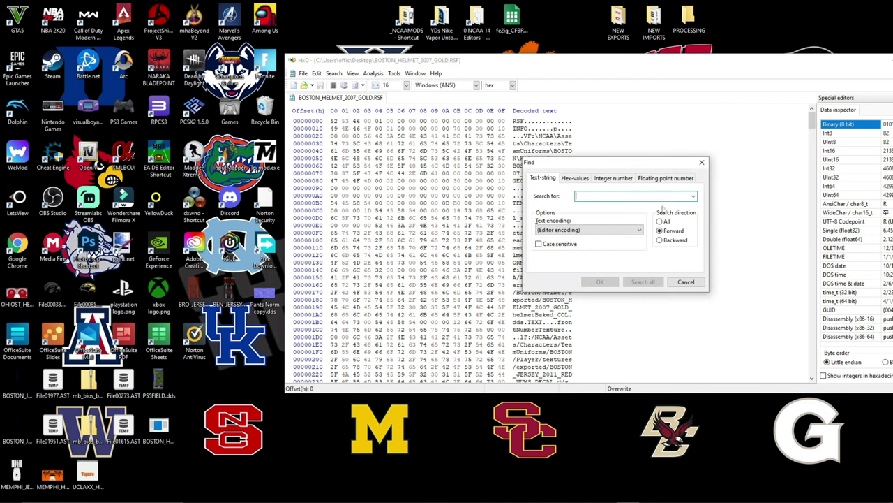
pyautogui.click(684, 282)
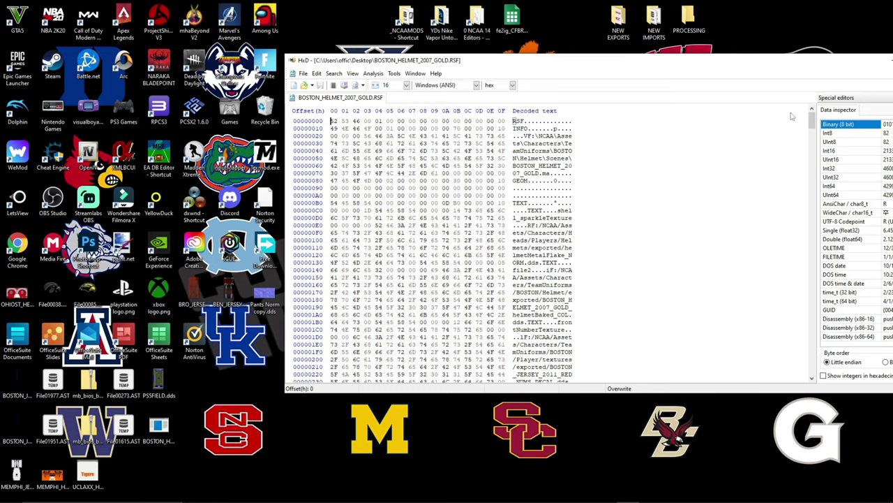
# - Go to the facemask_mat section near the end of the RSF file, and briefly bring up the PS5FIELD.dds image in paint.net
pyautogui.moveTo(811, 123); pyautogui.dragTo(777, 356)
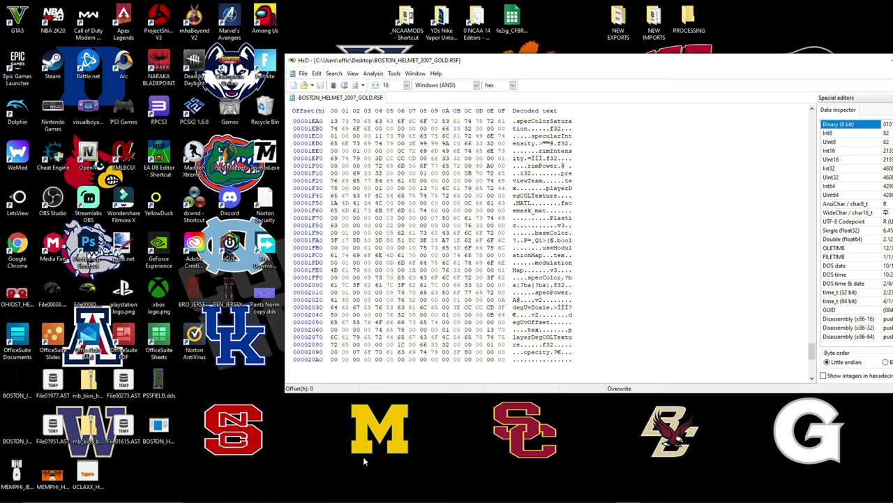
pyautogui.click(376, 494)
pyautogui.click(371, 457)
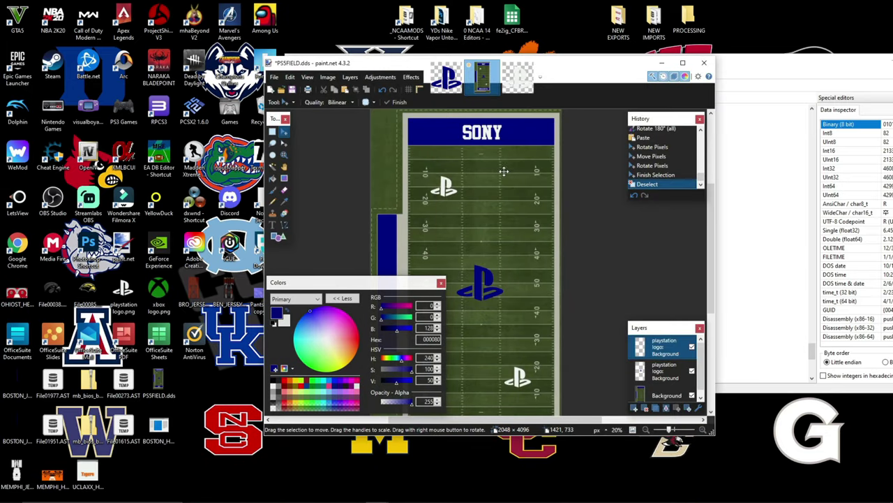
pyautogui.click(658, 66)
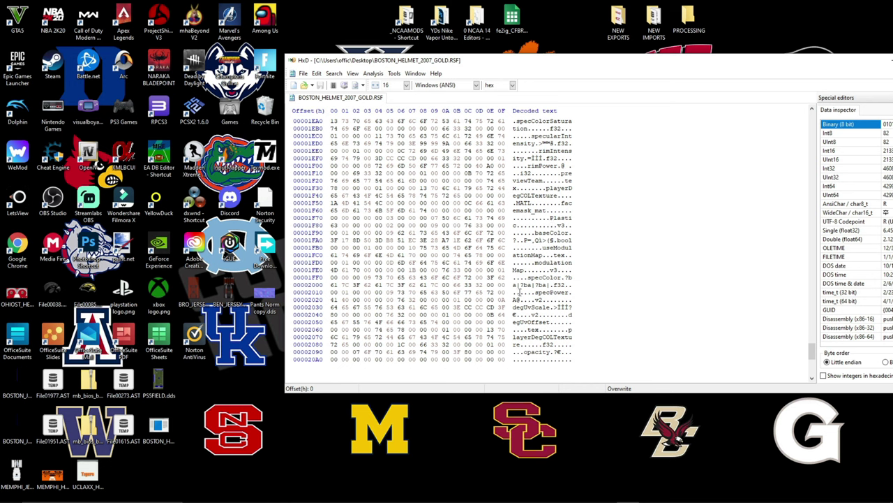
# - Inspect the 12 bytes that follow baseColor in the facemask_mat section, starting at offset 1FA0
pyautogui.click(566, 277)
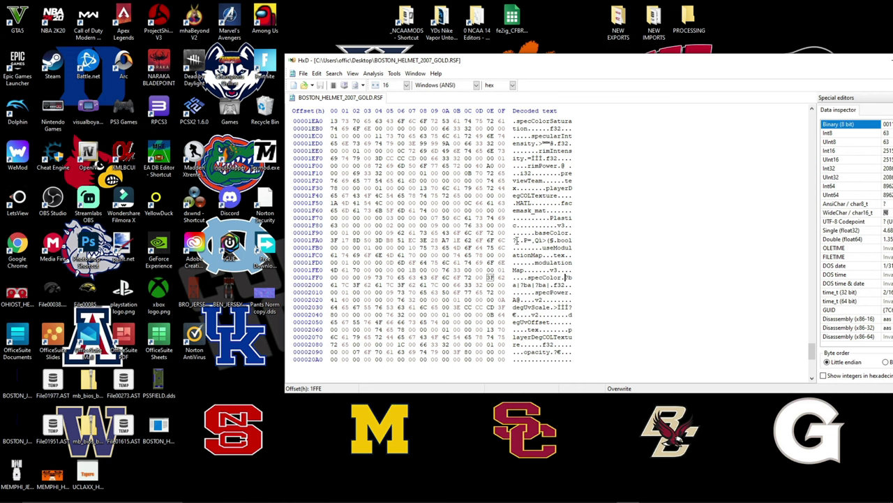
pyautogui.click(570, 234)
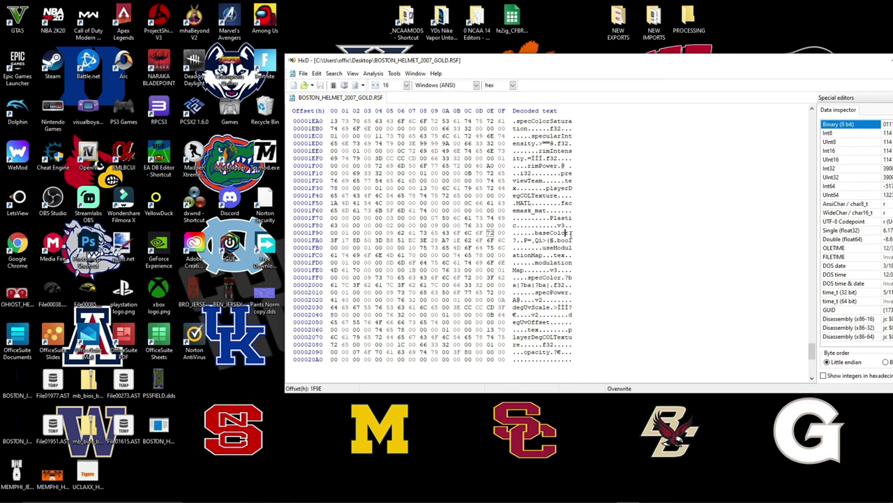
pyautogui.click(514, 240)
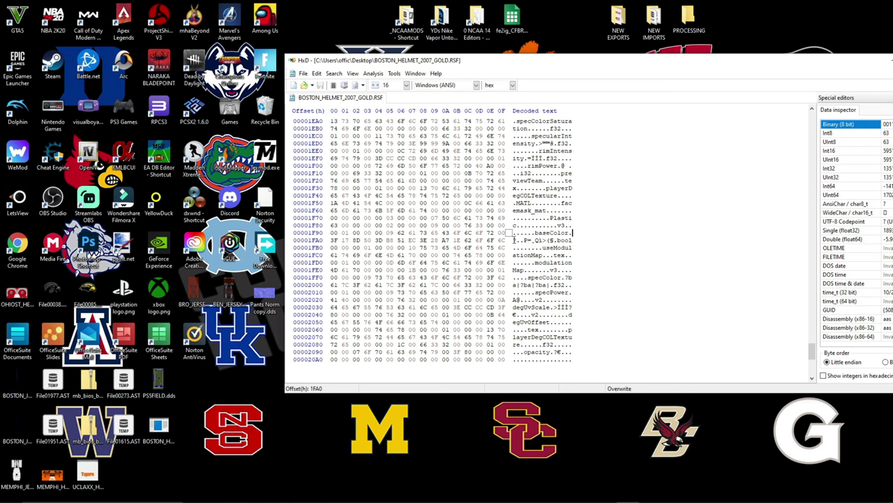
pyautogui.moveTo(513, 240); pyautogui.dragTo(558, 240)
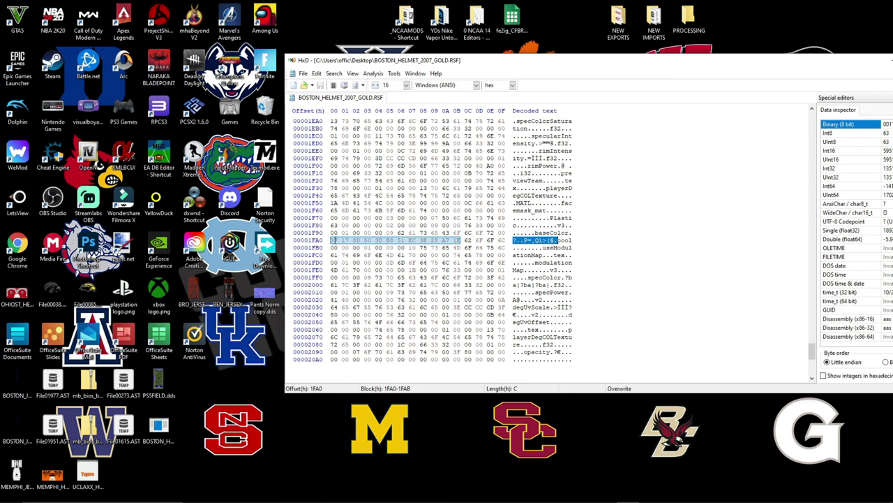
pyautogui.click(334, 239)
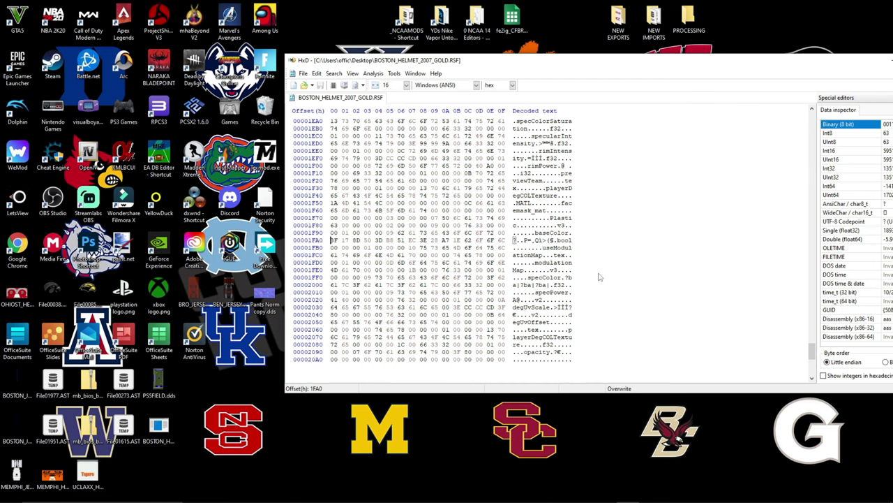
# - Open TEAM COLOR CHANGE.xml from the KEYS folder and copy the WHITE hex values 3F 80 00 00 3F 80 00 00 3F 80 00 00
pyautogui.moveTo(614, 61); pyautogui.dragTo(594, 62)
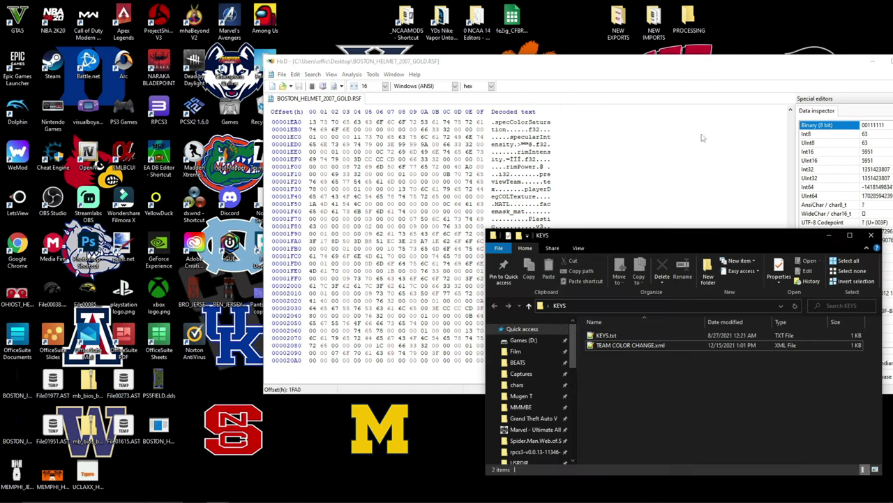
pyautogui.click(653, 345)
pyautogui.doubleClick(653, 345)
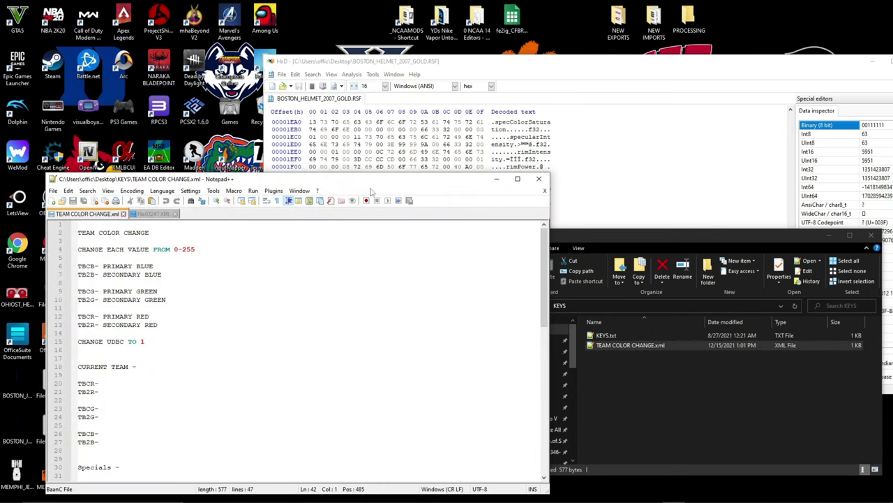
pyautogui.scroll(-5, 430, 301)
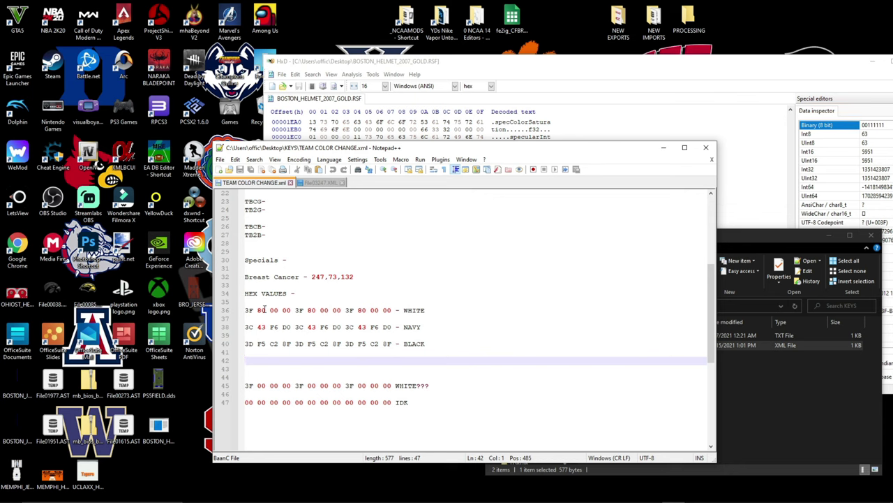
pyautogui.moveTo(245, 310); pyautogui.dragTo(388, 310)
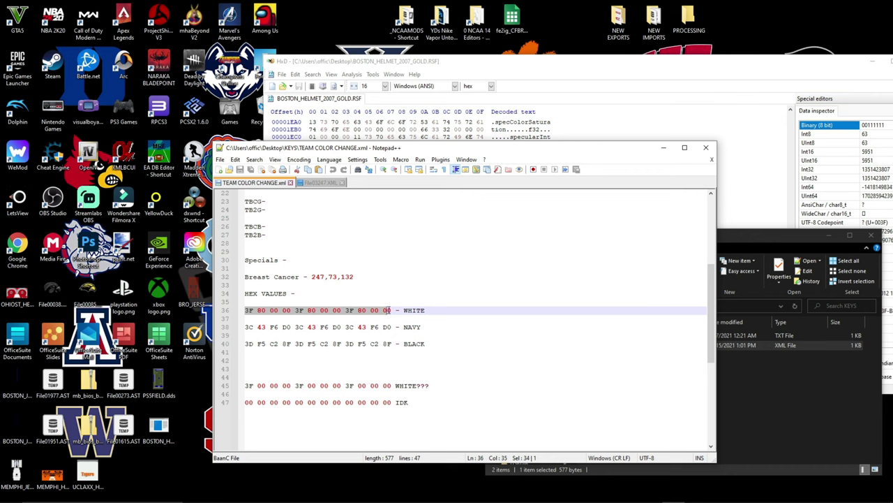
pyautogui.rightClick(337, 315)
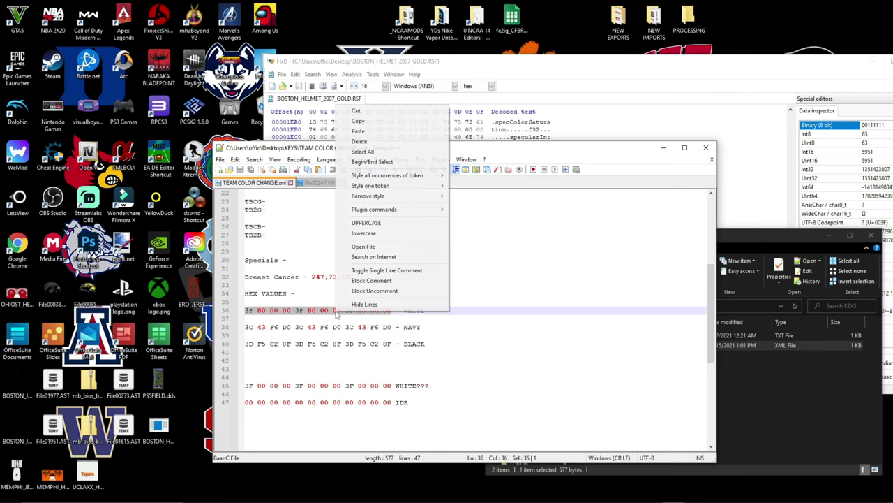
pyautogui.click(358, 121)
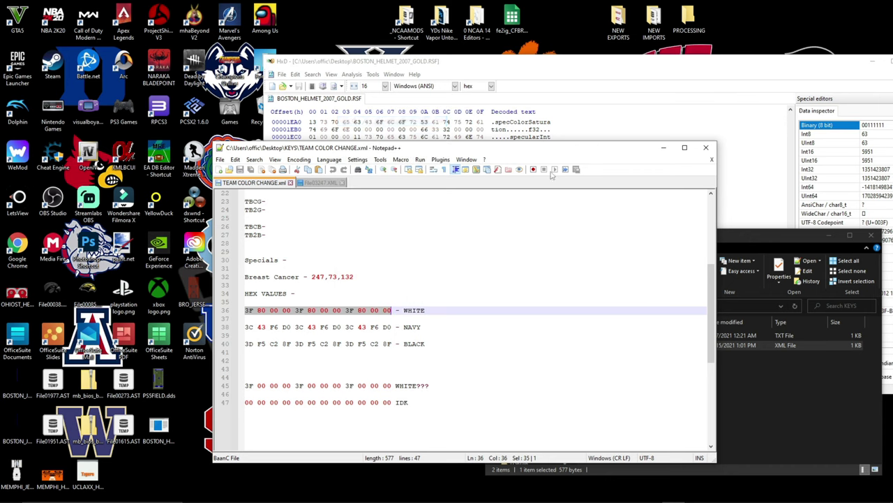
# - Back in HxD, replace the facemask baseColor bytes at offsets 1FA0 to 1FAB with the copied white hex values
pyautogui.click(664, 147)
pyautogui.click(510, 84)
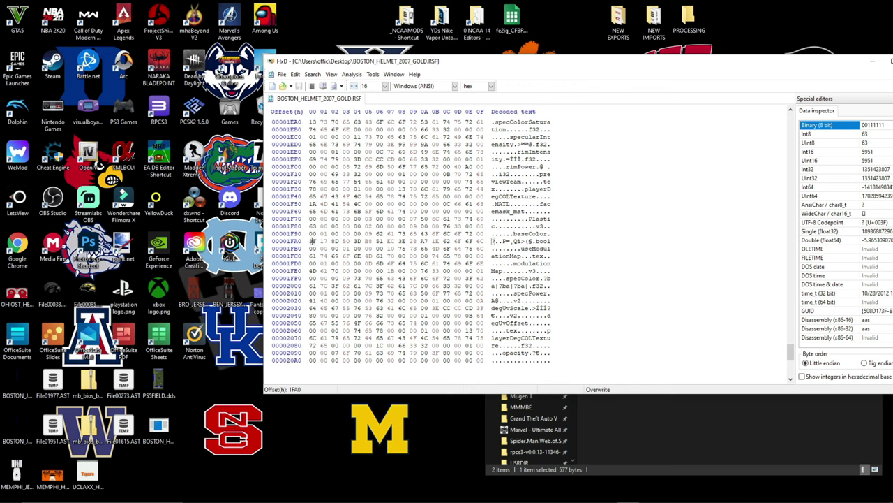
pyautogui.moveTo(311, 241); pyautogui.dragTo(439, 243)
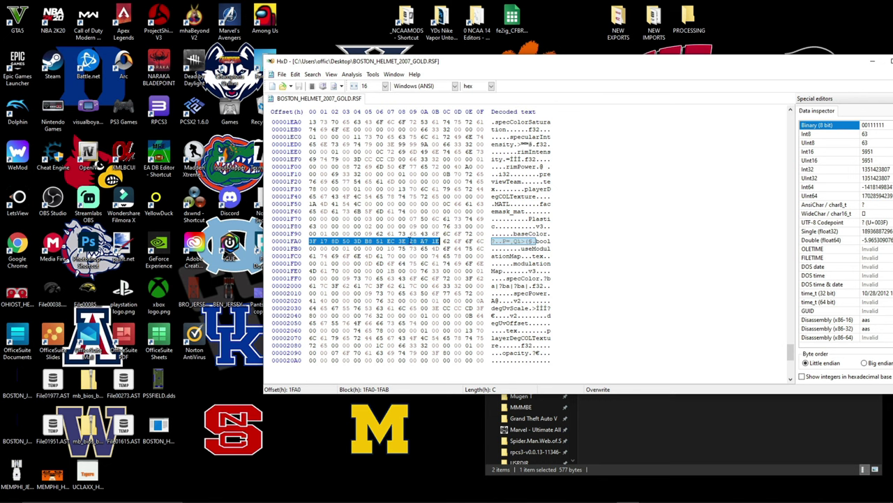
pyautogui.rightClick(409, 242)
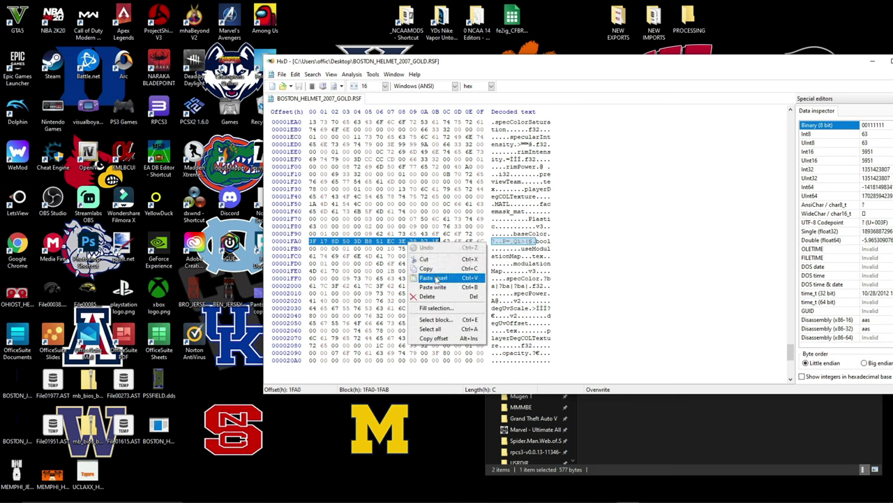
pyautogui.click(434, 278)
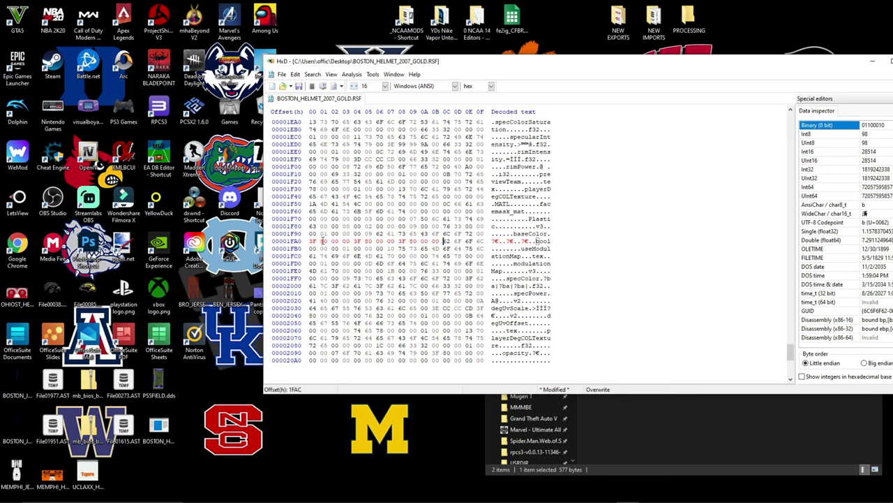
# - Examine the replaced facemask baseColor bytes and the neighbouring bytes in both the hex and decoded text
pyautogui.click(492, 242)
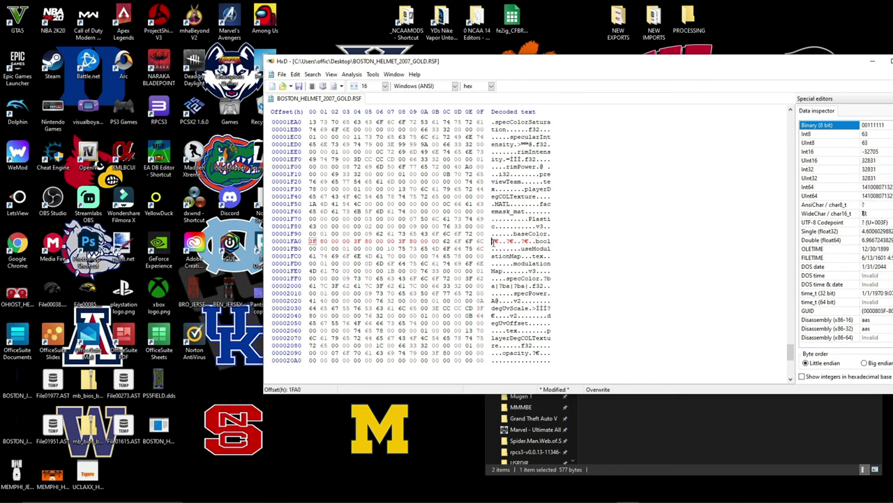
pyautogui.moveTo(492, 241); pyautogui.dragTo(496, 243)
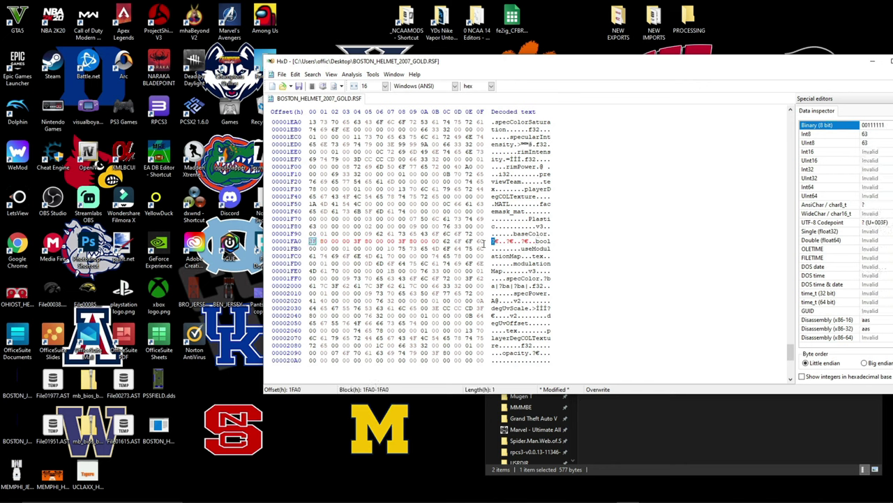
pyautogui.click(458, 241)
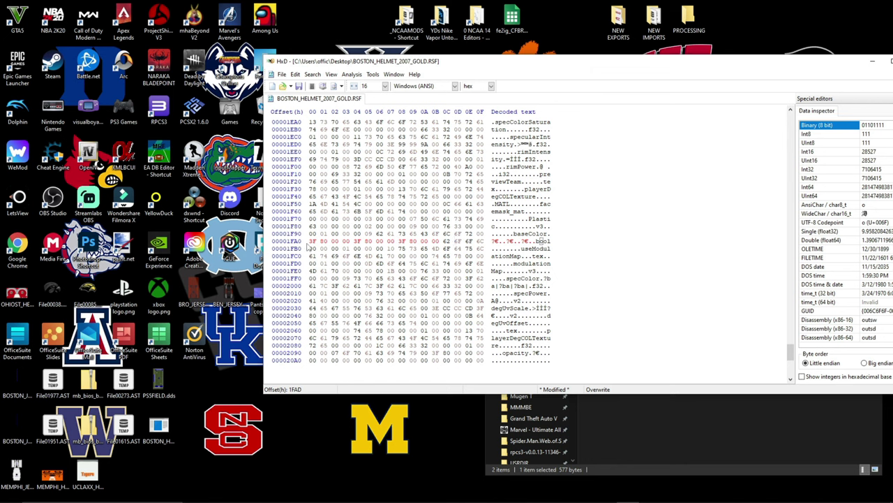
pyautogui.click(311, 241)
pyautogui.moveTo(311, 240); pyautogui.dragTo(438, 243)
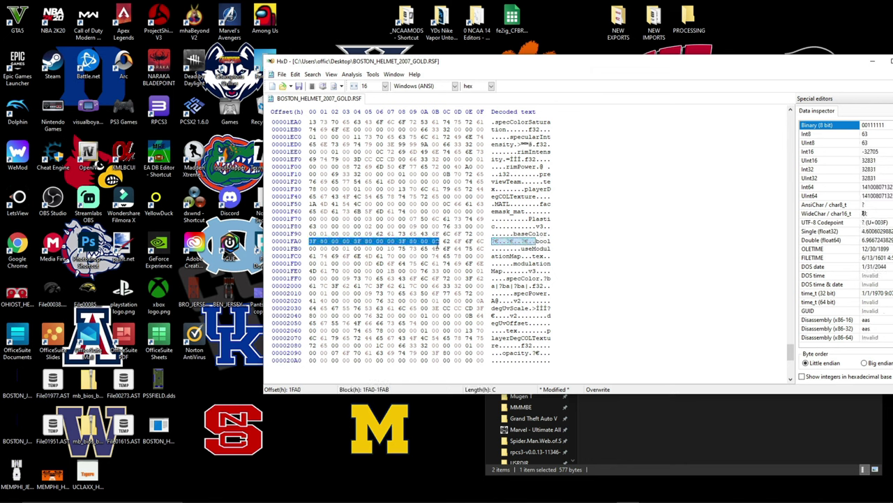
pyautogui.click(460, 235)
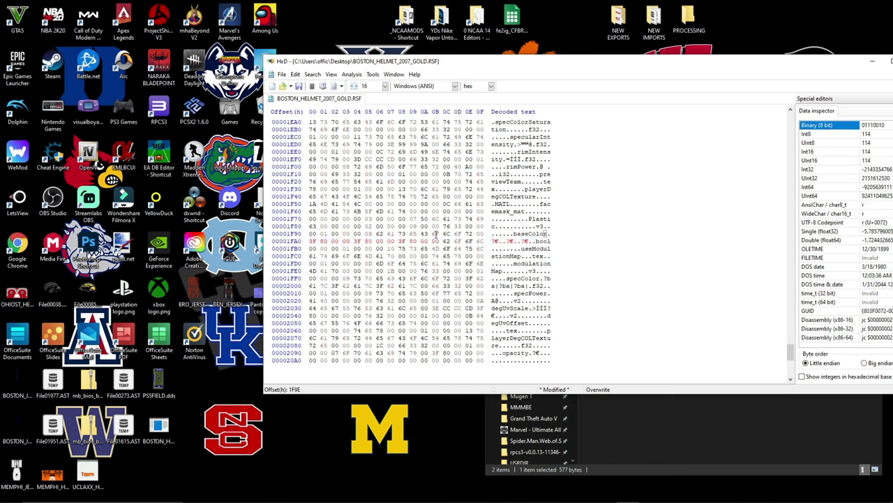
pyautogui.click(434, 233)
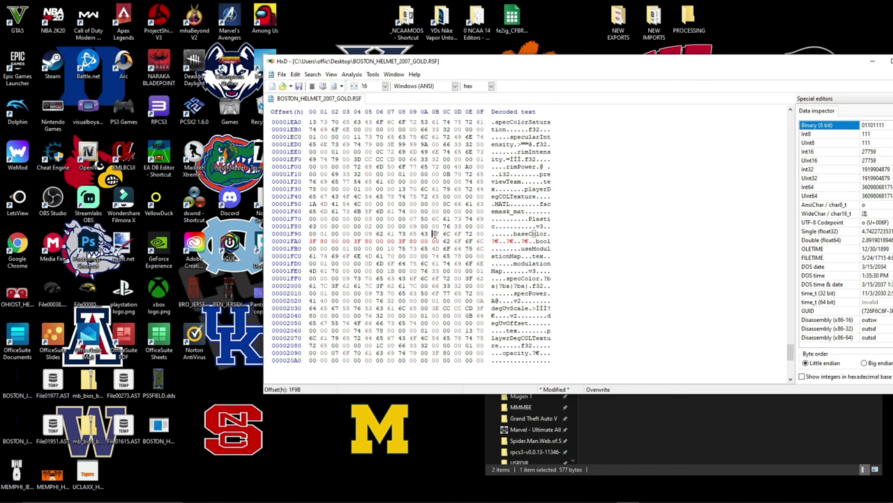
pyautogui.moveTo(432, 235); pyautogui.dragTo(405, 249)
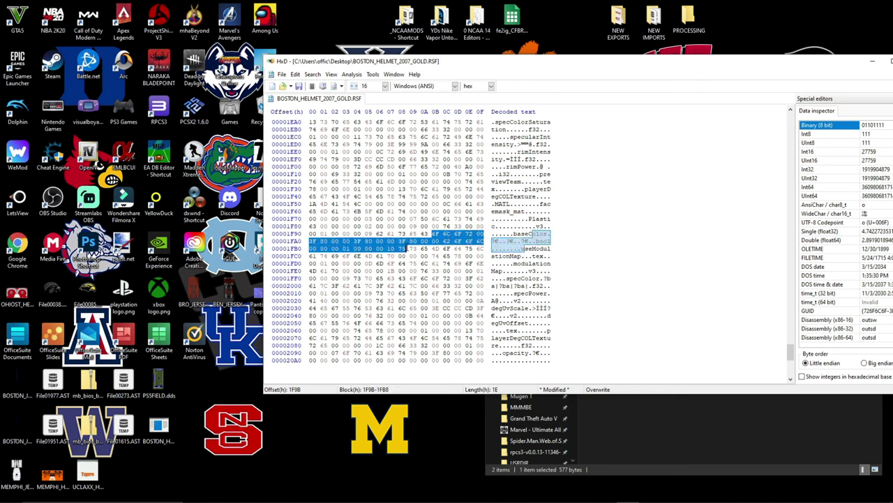
pyautogui.click(533, 245)
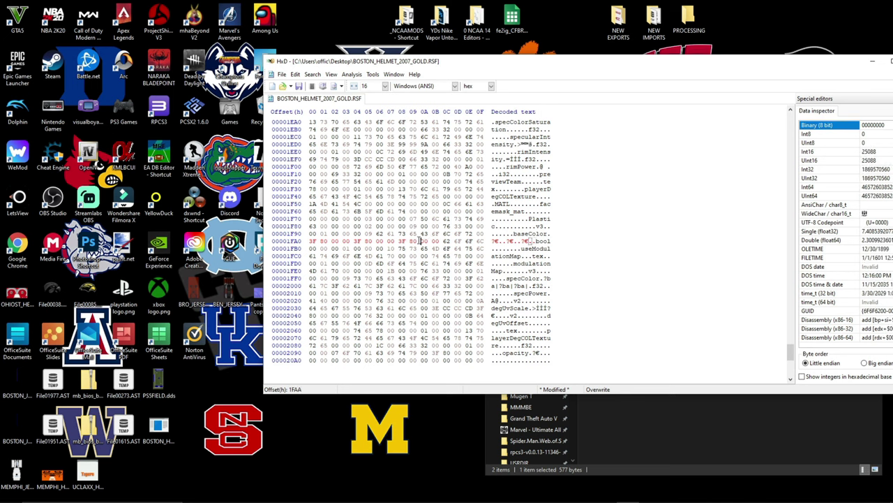
# - Check the facemask baseColor bytes one by one between offsets 1FA0 and 1FAB against their decoded text characters
pyautogui.click(410, 241)
pyautogui.press('Left')
pyautogui.press('Left')
pyautogui.press('Left')
pyautogui.press('Left')
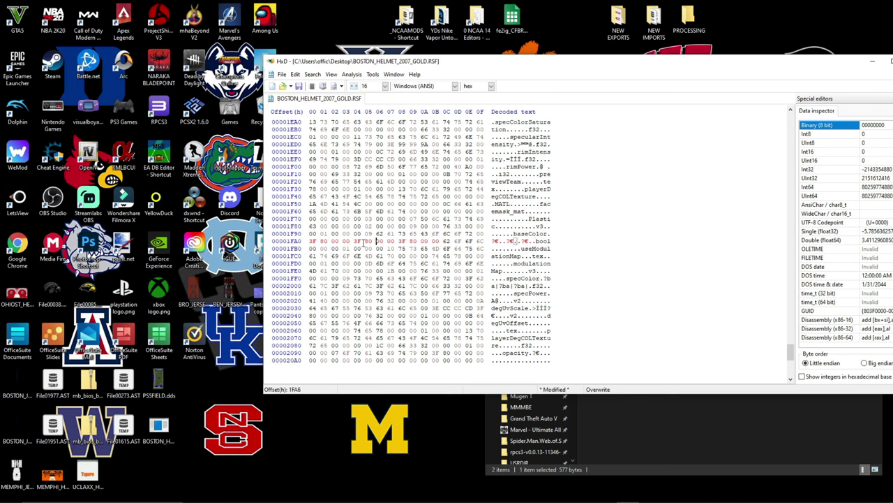
pyautogui.press('Left')
pyautogui.press('Left')
pyautogui.press('Left')
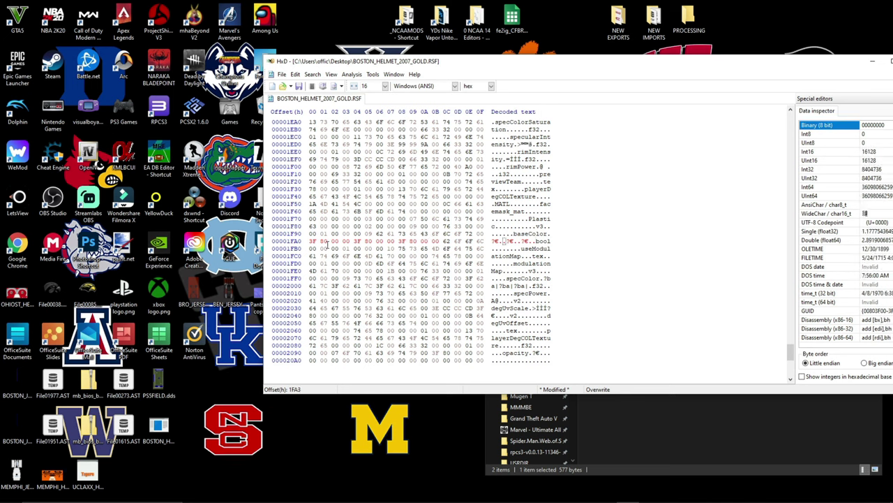
pyautogui.press('Left')
pyautogui.press('Left')
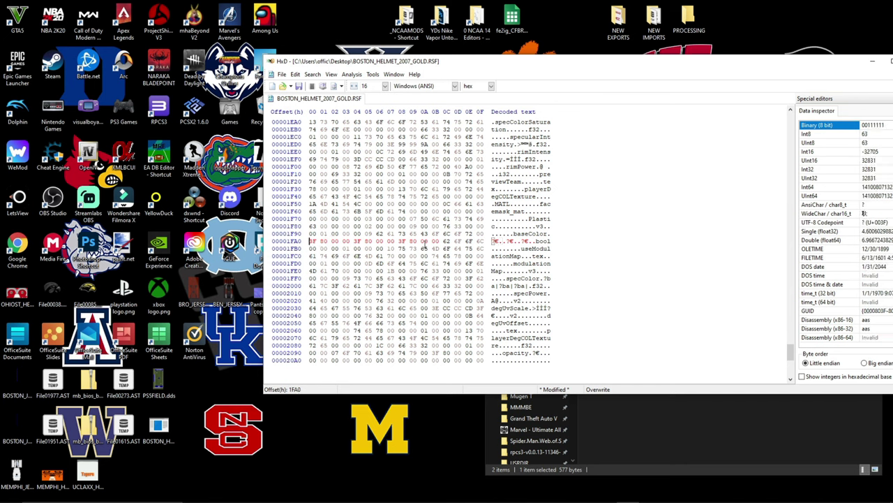
pyautogui.click(431, 243)
pyautogui.click(422, 245)
pyautogui.click(410, 245)
pyautogui.click(400, 244)
pyautogui.click(389, 243)
pyautogui.click(379, 242)
pyautogui.click(434, 243)
pyautogui.click(441, 242)
pyautogui.click(435, 242)
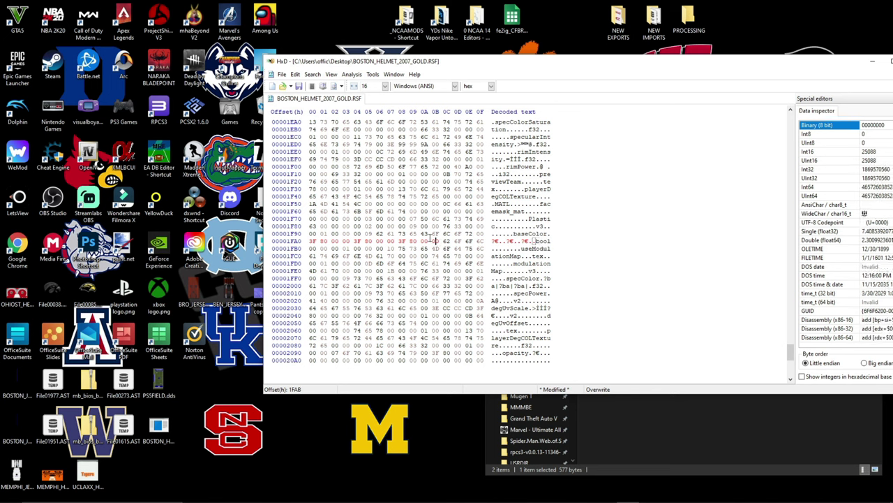
pyautogui.click(363, 242)
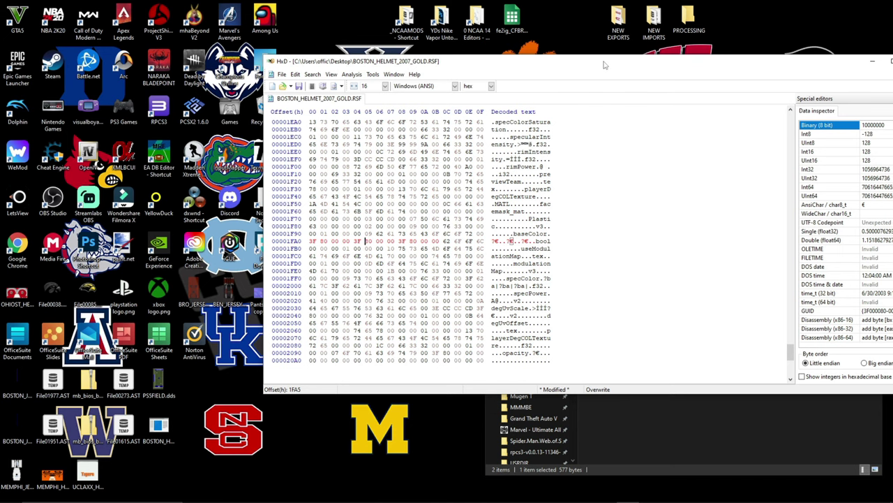
# - Save the edited BOSTON_HELMET_2007_GOLD.RSF file and minimize the hex editor
pyautogui.moveTo(603, 68); pyautogui.dragTo(561, 69)
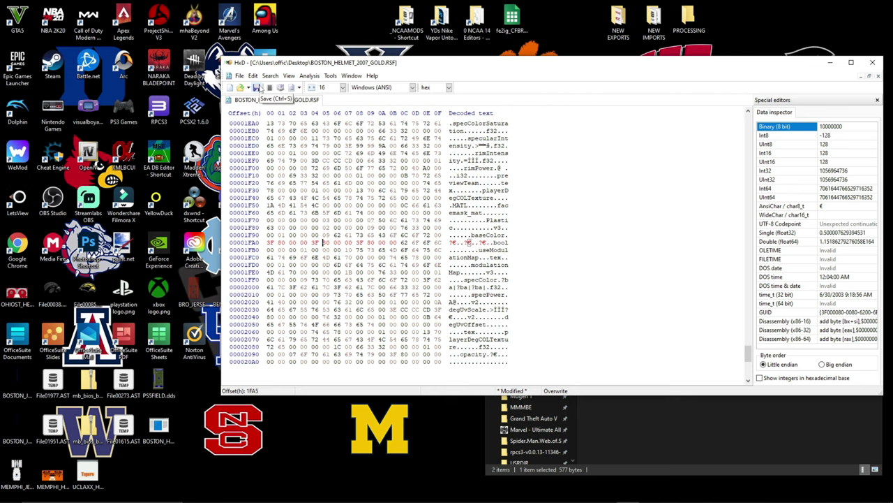
pyautogui.click(257, 87)
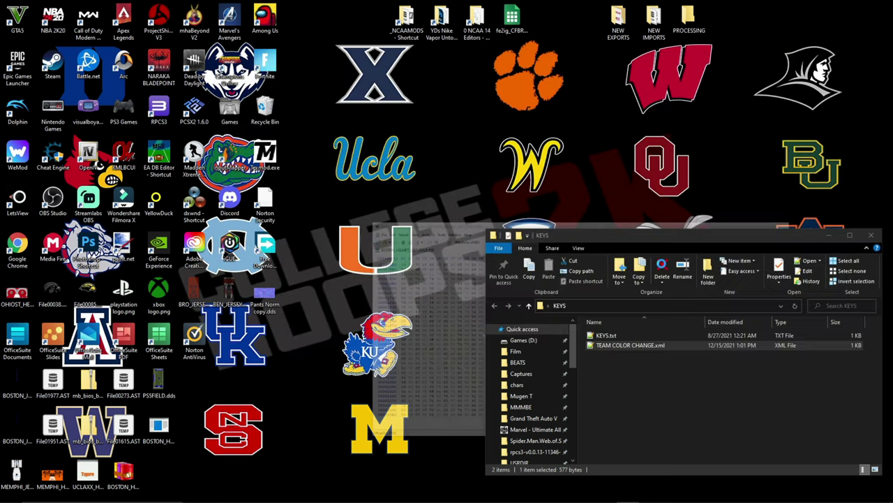
pyautogui.click(831, 63)
# - Open File01615.AST from the Desktop in the NCAA 2014 AST Editor
pyautogui.click(559, 493)
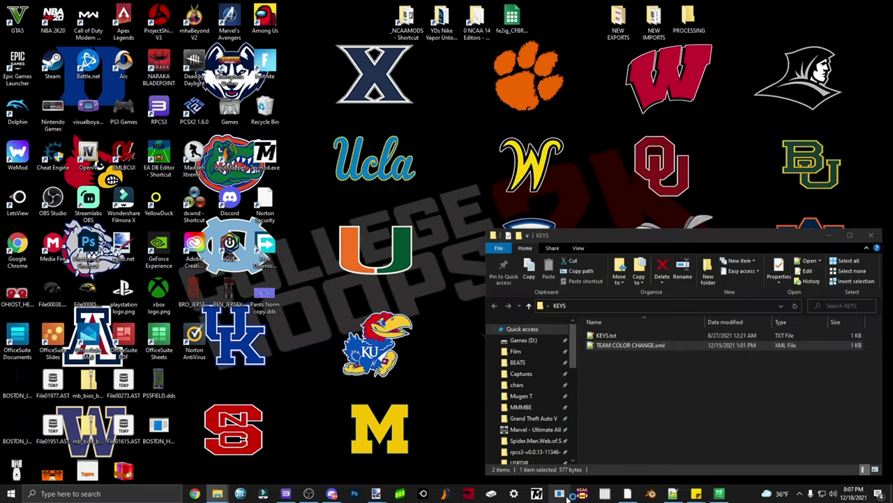
pyautogui.click(164, 104)
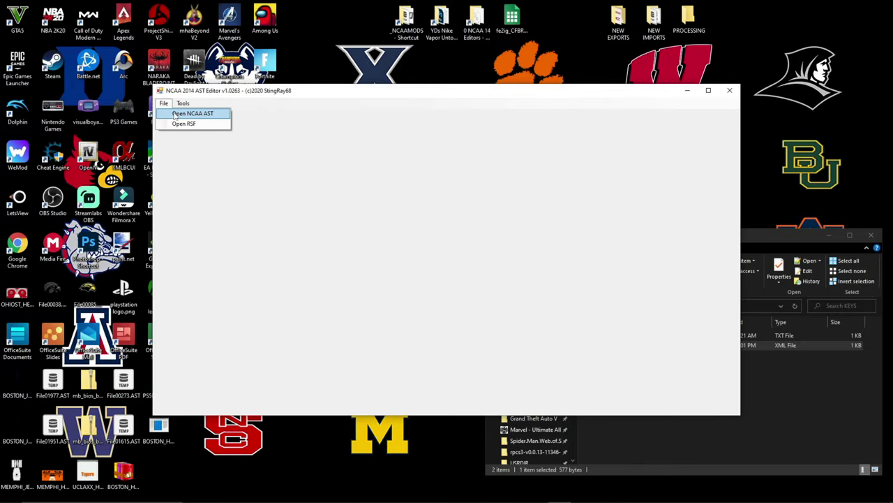
pyautogui.click(197, 112)
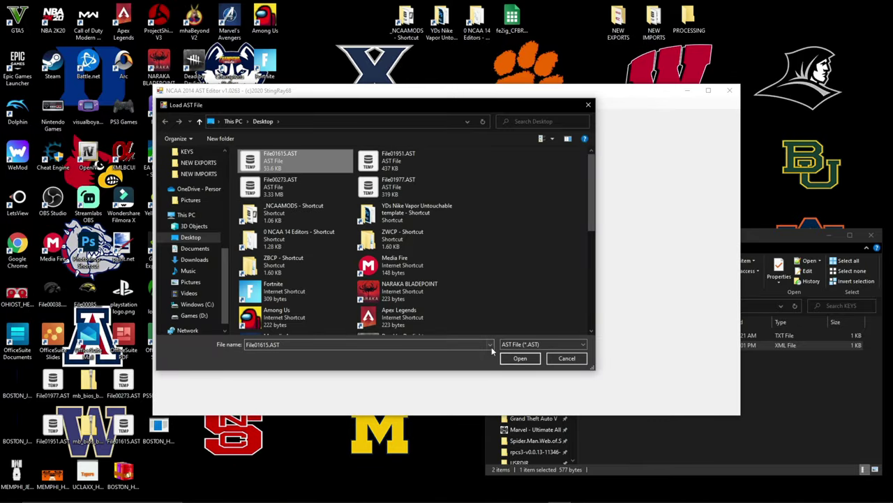
pyautogui.click(520, 357)
pyautogui.moveTo(392, 88); pyautogui.dragTo(460, 92)
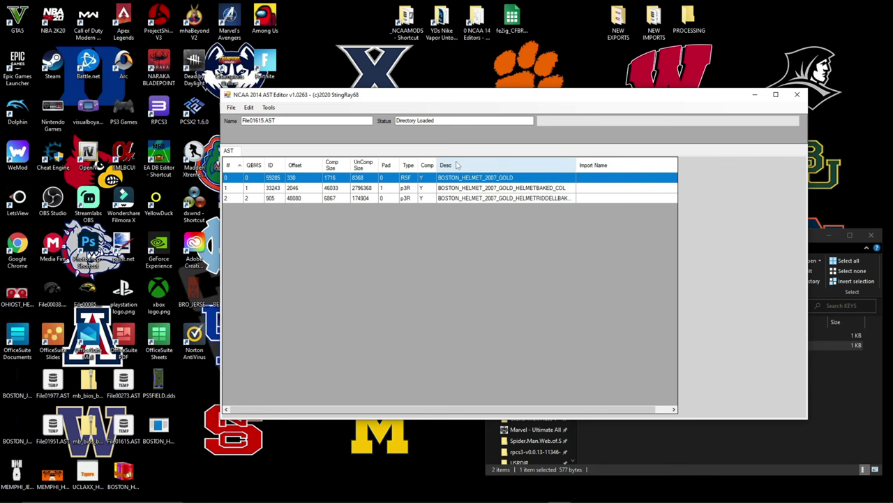
# - Switch back to HxD and look through the material sections above facemask_mat in the helmet RSF's decoded text
pyautogui.moveTo(537, 497)
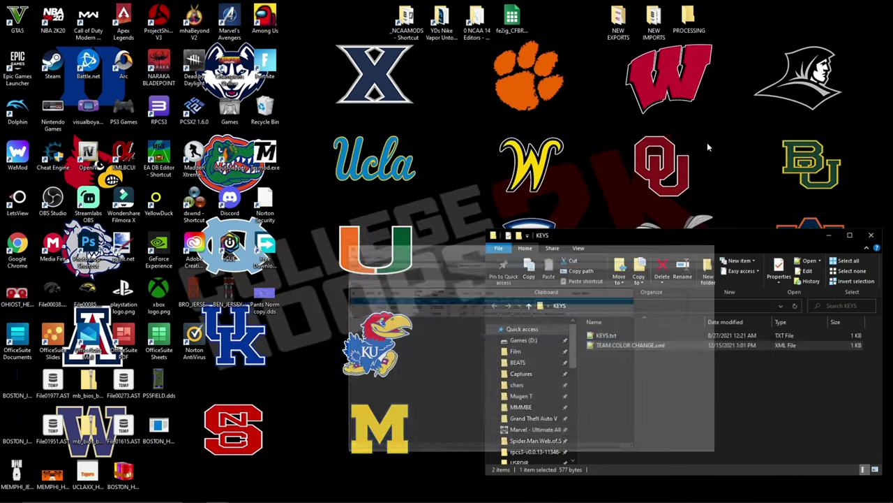
pyautogui.click(754, 94)
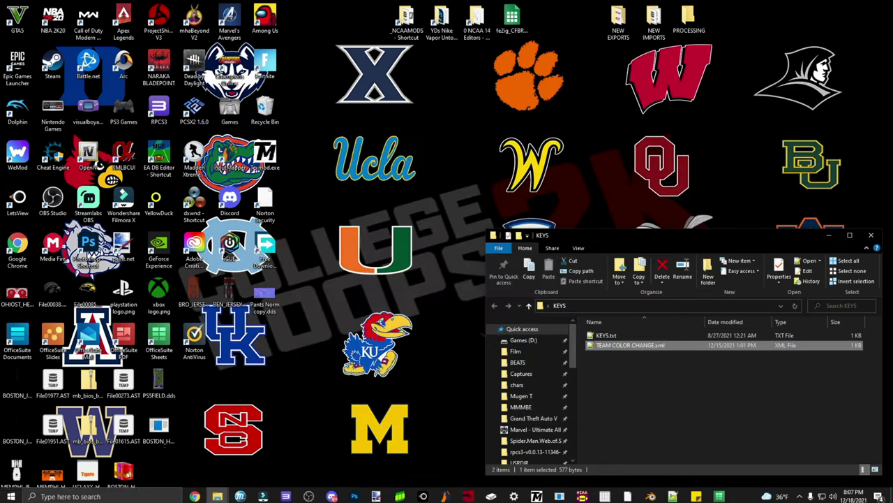
pyautogui.click(628, 496)
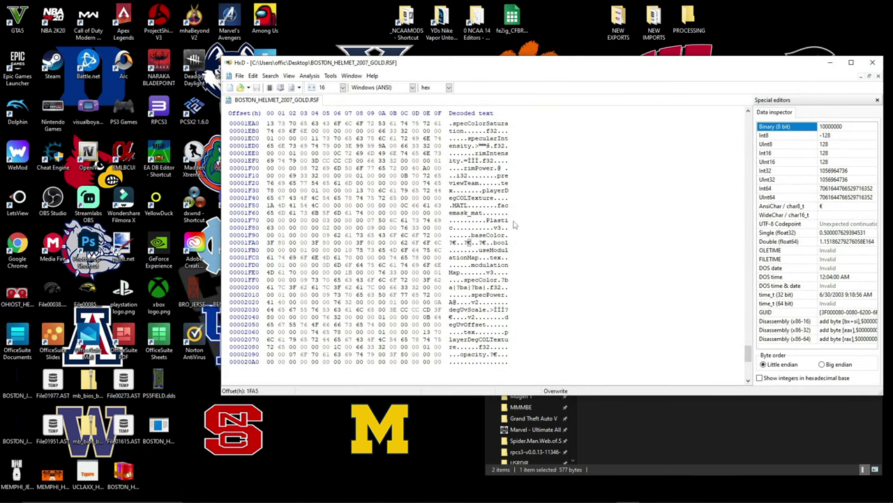
pyautogui.scroll(5, 516, 223)
pyautogui.scroll(9, 517, 222)
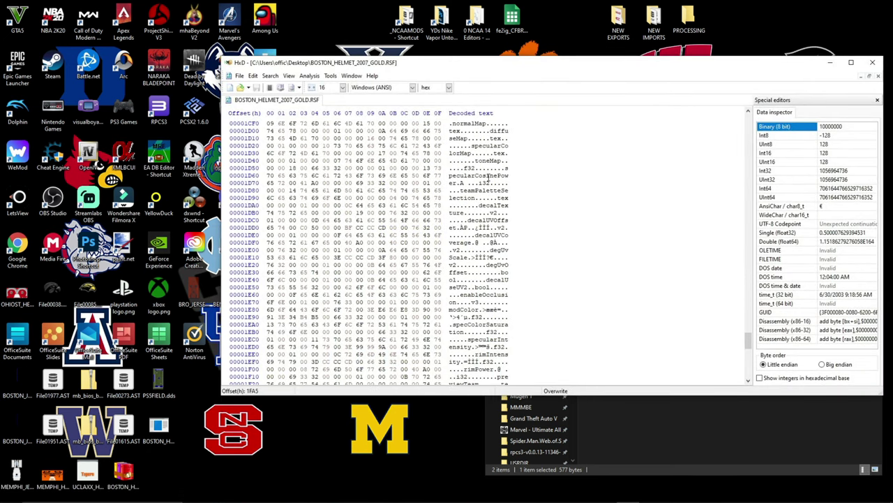
pyautogui.scroll(4, 485, 160)
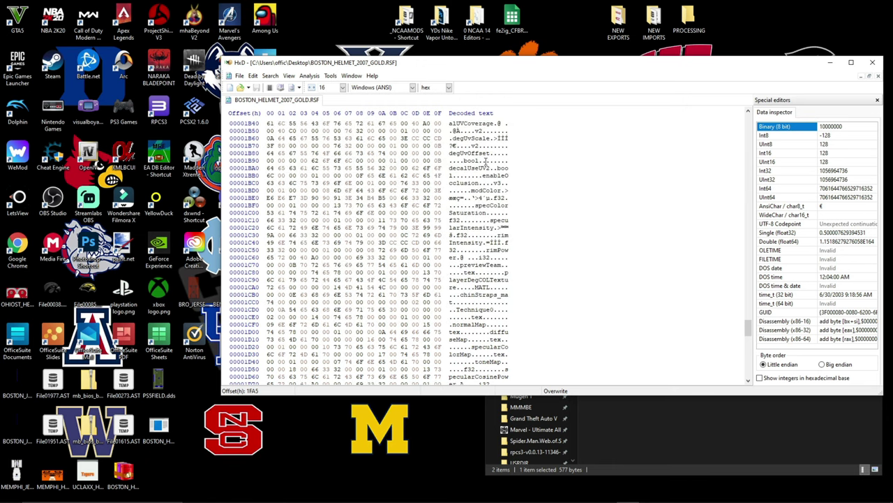
pyautogui.scroll(13, 482, 157)
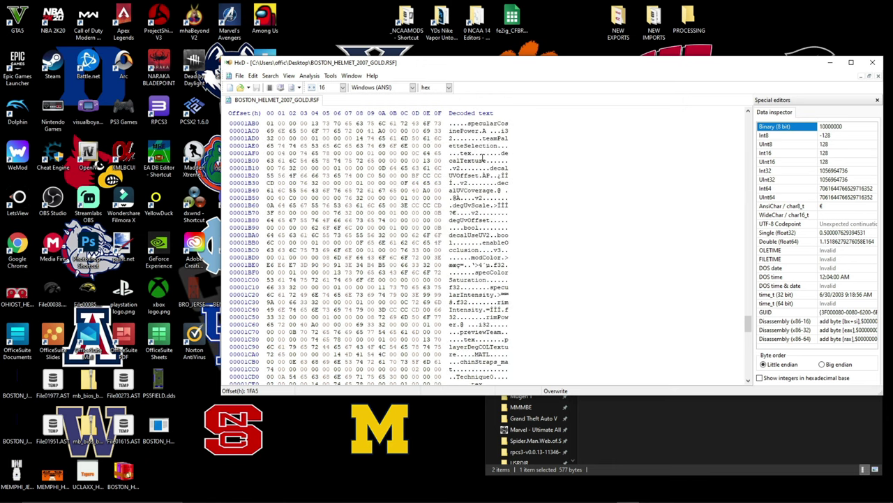
pyautogui.scroll(7, 482, 159)
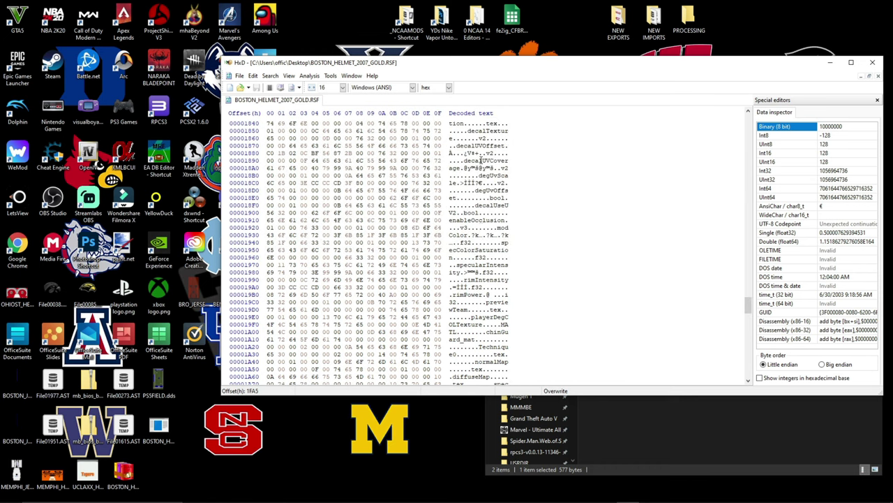
pyautogui.scroll(-2, 490, 155)
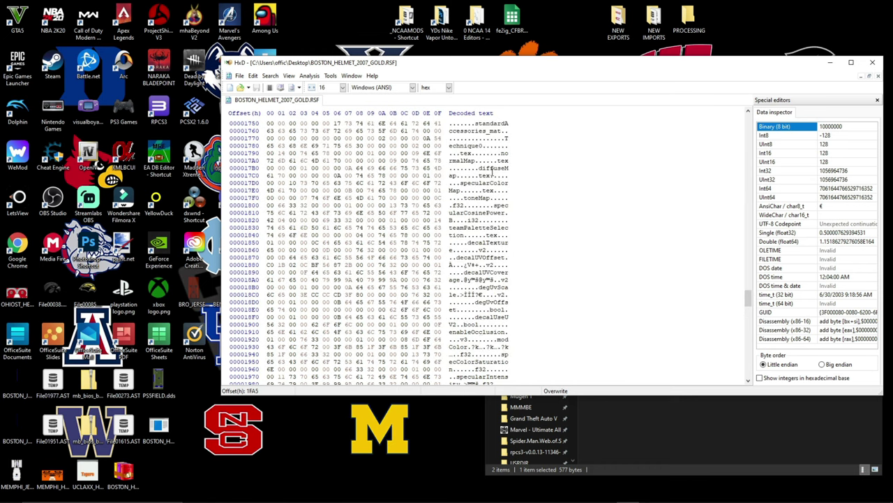
pyautogui.scroll(-1, 481, 190)
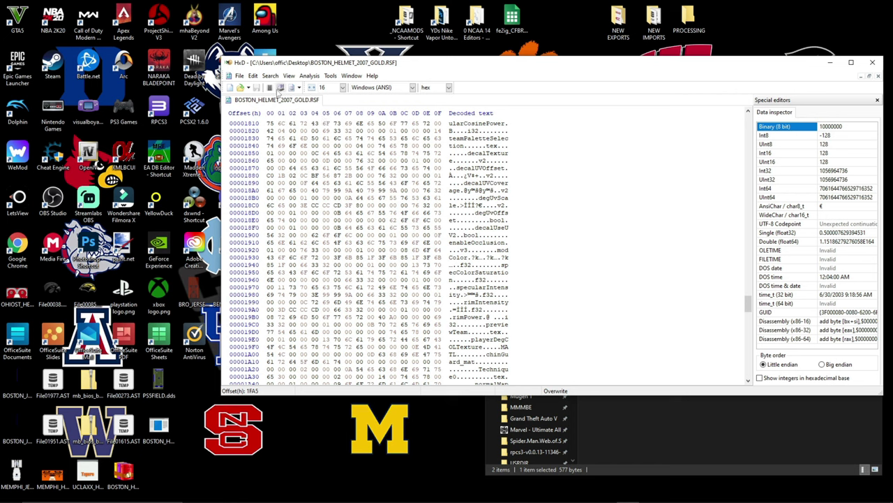
# - Search forward through the helmet RSF for the text string "chin"
pyautogui.click(270, 75)
pyautogui.click(281, 88)
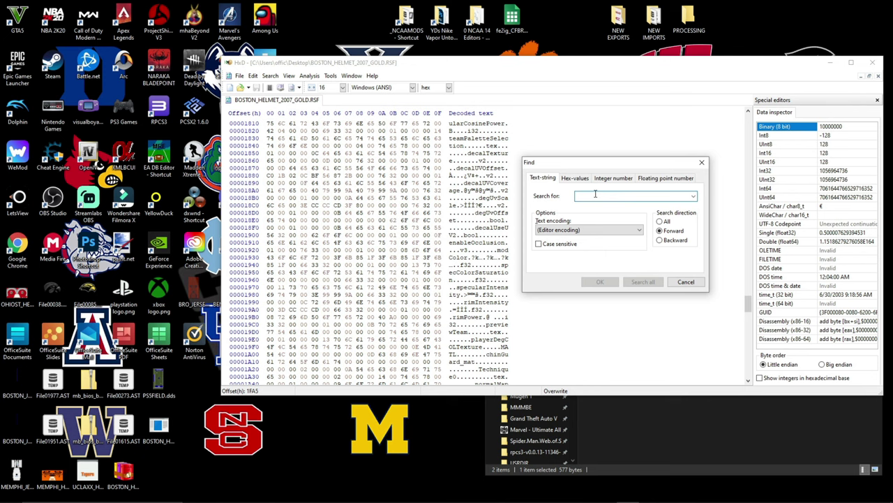
pyautogui.write('chin')
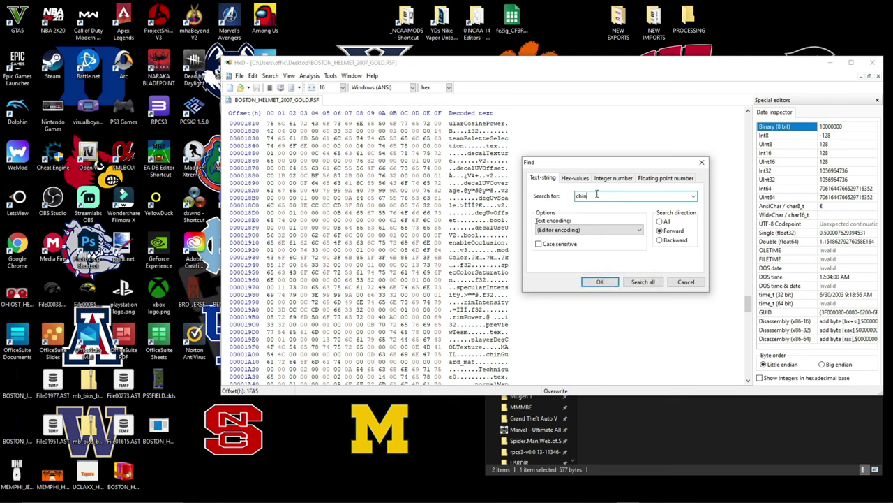
pyautogui.click(601, 282)
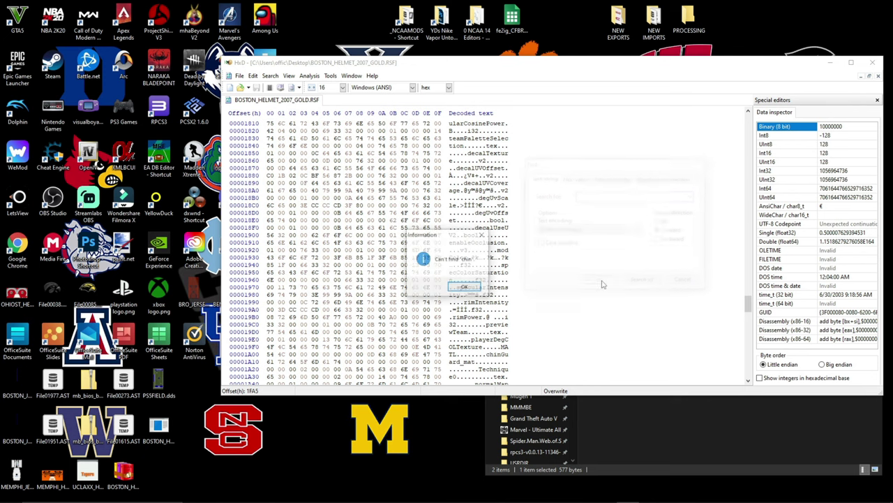
pyautogui.click(475, 287)
# - Repeat the "chin" text search with the direction set to Backward to locate the chin strap section
pyautogui.click(270, 76)
pyautogui.click(280, 88)
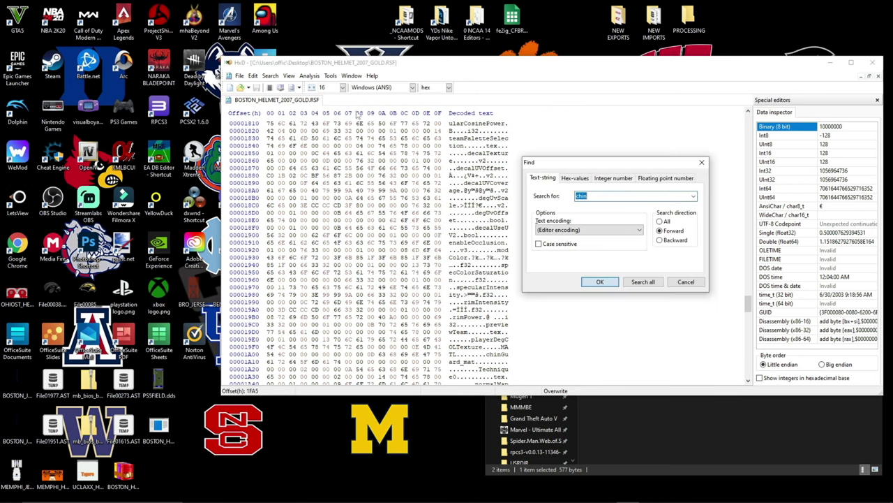
pyautogui.click(660, 240)
pyautogui.click(600, 282)
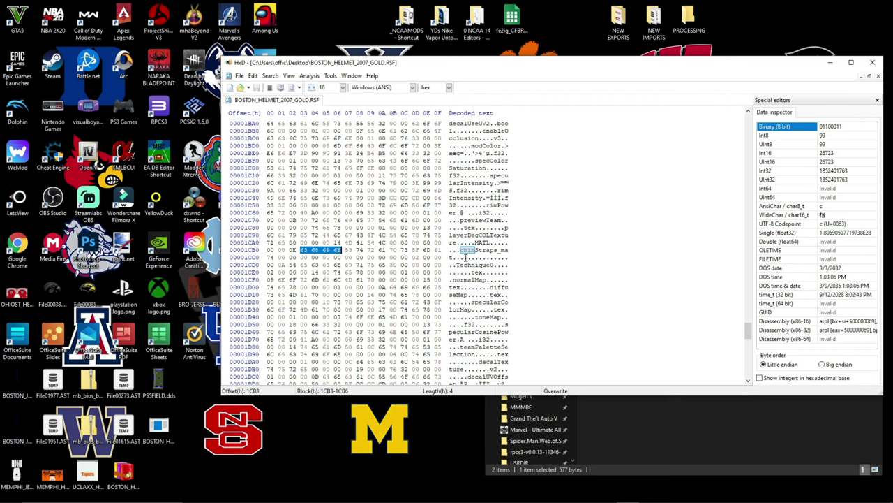
# - Locate the modColor entry of the chinStraps_mat section and place the cursor on its first value byte at offset 1E89
pyautogui.scroll(-2, 476, 259)
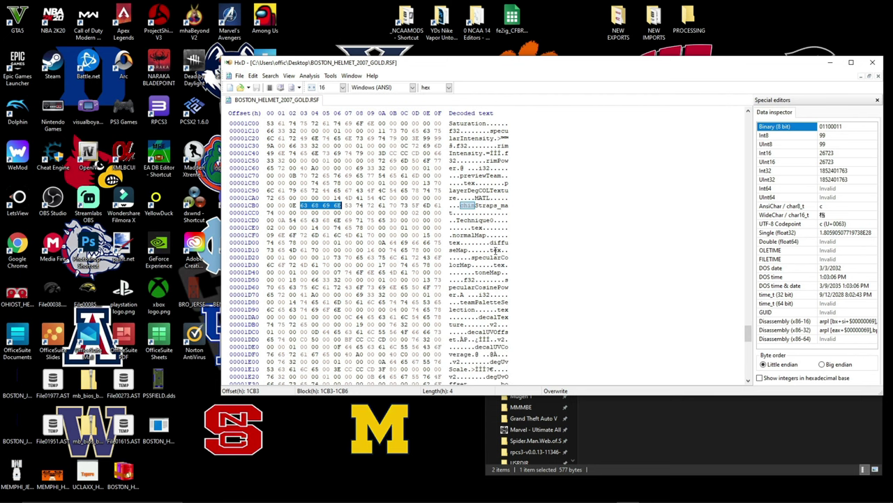
pyautogui.scroll(-1, 495, 249)
pyautogui.scroll(-1, 500, 243)
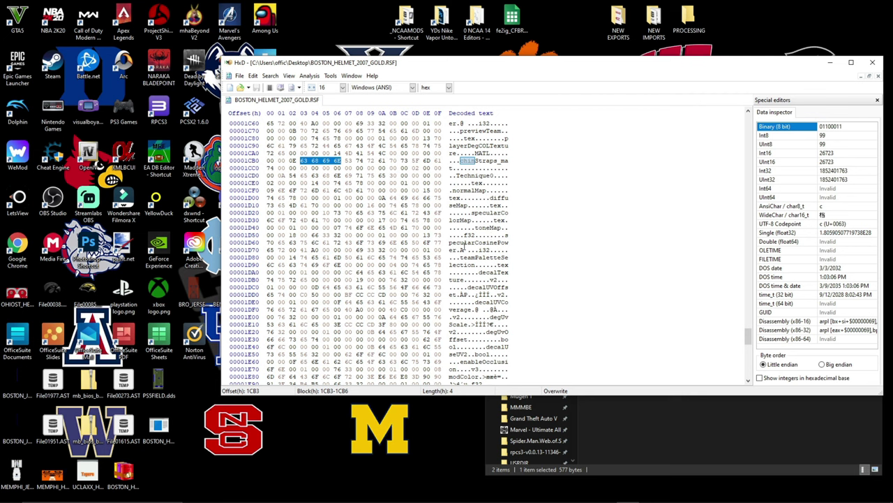
pyautogui.scroll(-1, 498, 250)
pyautogui.scroll(-2, 488, 264)
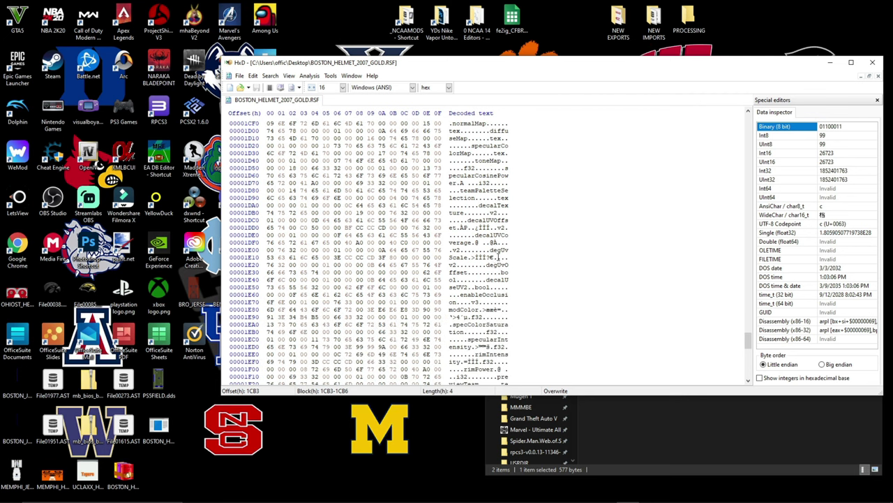
pyautogui.scroll(-1, 492, 279)
pyautogui.click(482, 287)
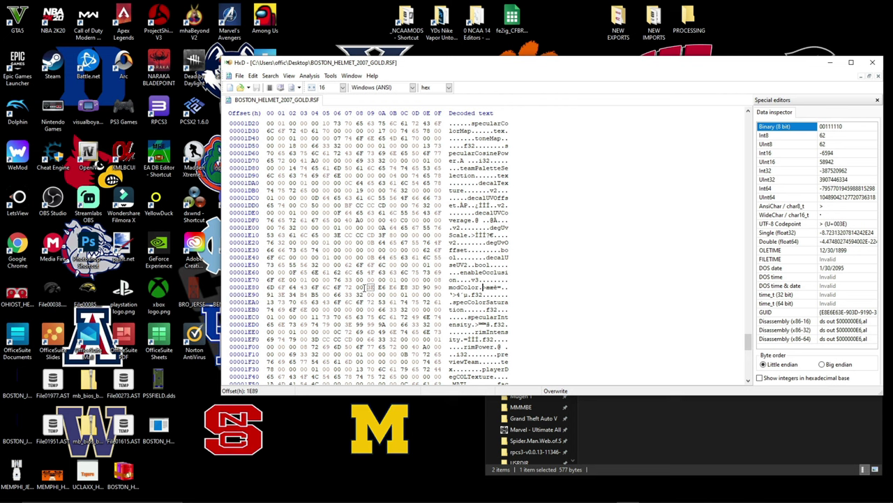
pyautogui.moveTo(482, 287); pyautogui.dragTo(481, 287)
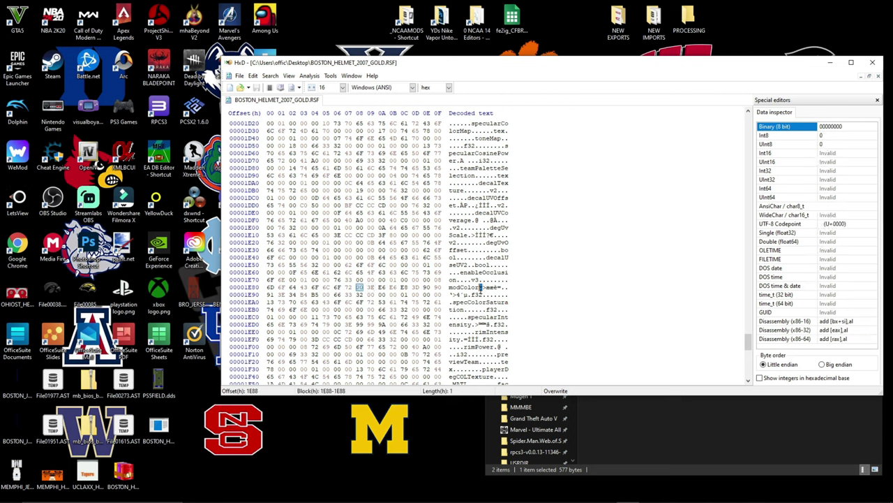
pyautogui.press('Right')
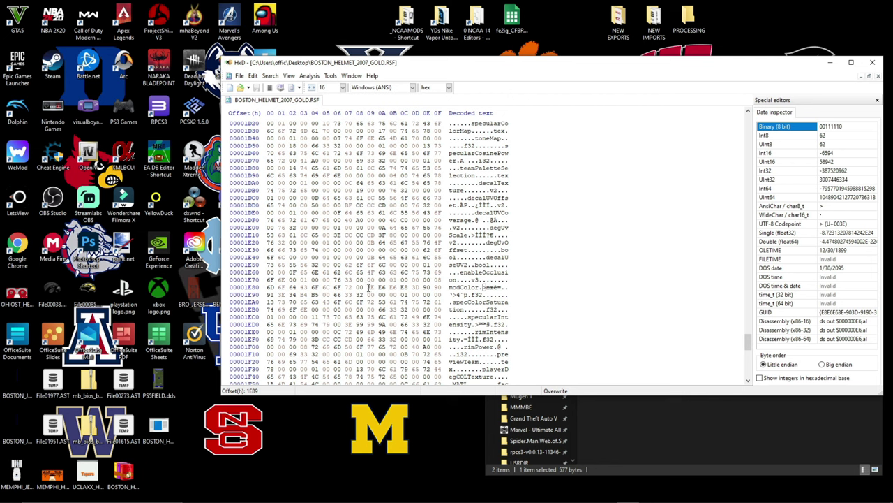
# - Overwrite the 12 chinStraps_mat modColor bytes at offsets 1E89 to 1E94 with the copied white hex values 3F 80 00 00 3F 80 00 00 3F 80 00 00
pyautogui.moveTo(369, 287); pyautogui.dragTo(418, 289)
pyautogui.moveTo(424, 289); pyautogui.dragTo(318, 295)
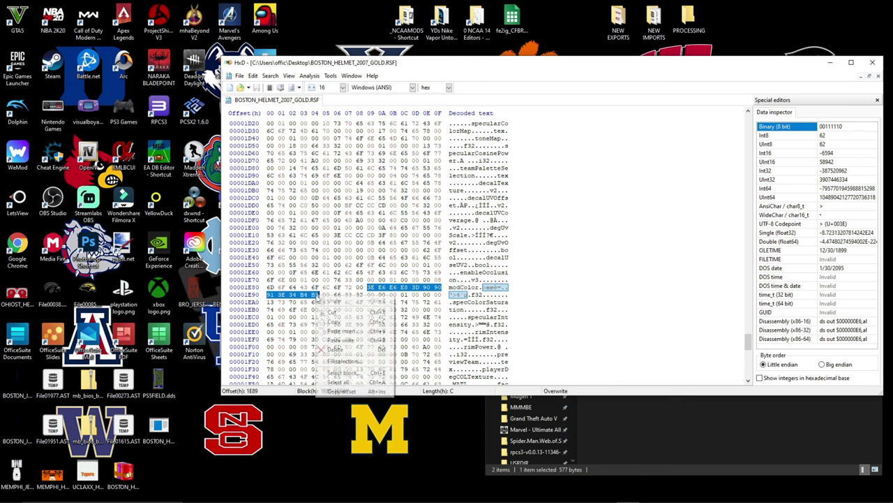
pyautogui.rightClick(318, 294)
pyautogui.click(352, 327)
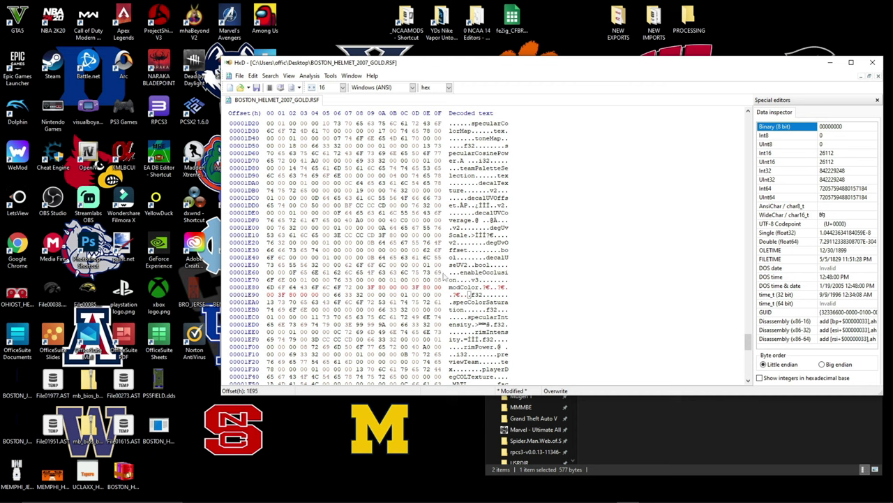
pyautogui.scroll(5, 451, 266)
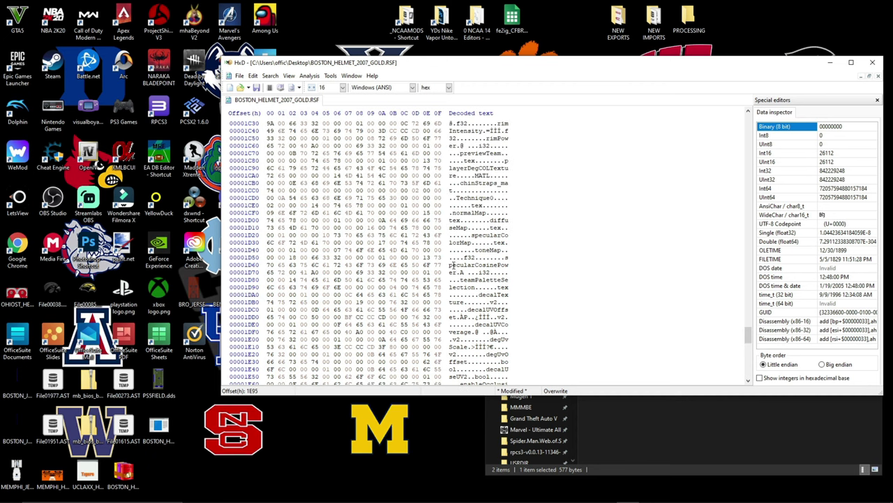
pyautogui.scroll(1, 452, 266)
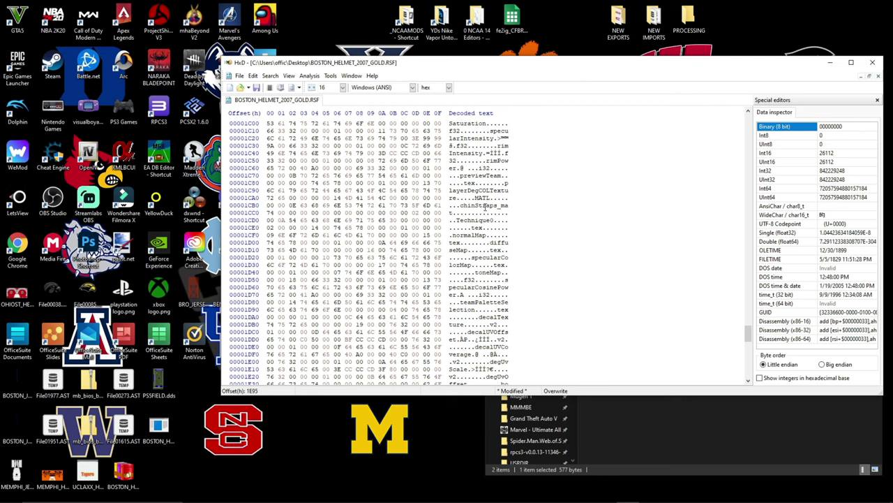
# - Locate the modColor entry of the standardAccessories_mat section and place the cursor on its first value byte at offset 1936
pyautogui.scroll(2, 467, 243)
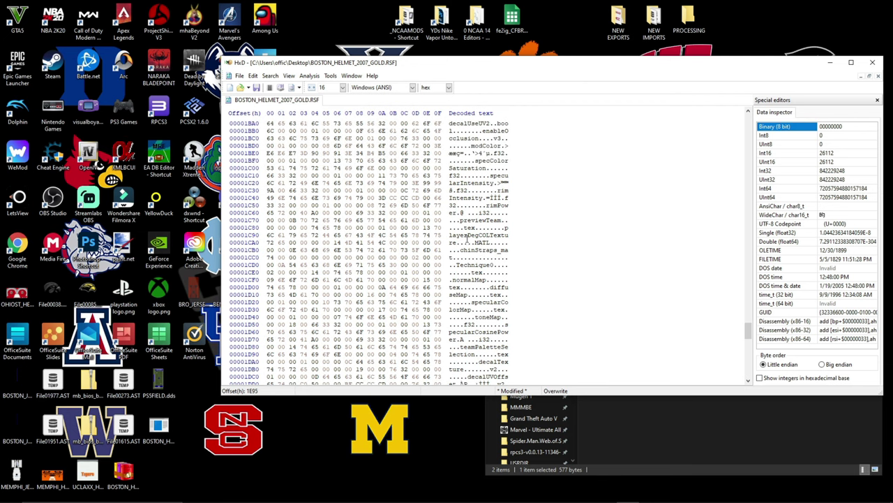
pyautogui.scroll(4, 488, 191)
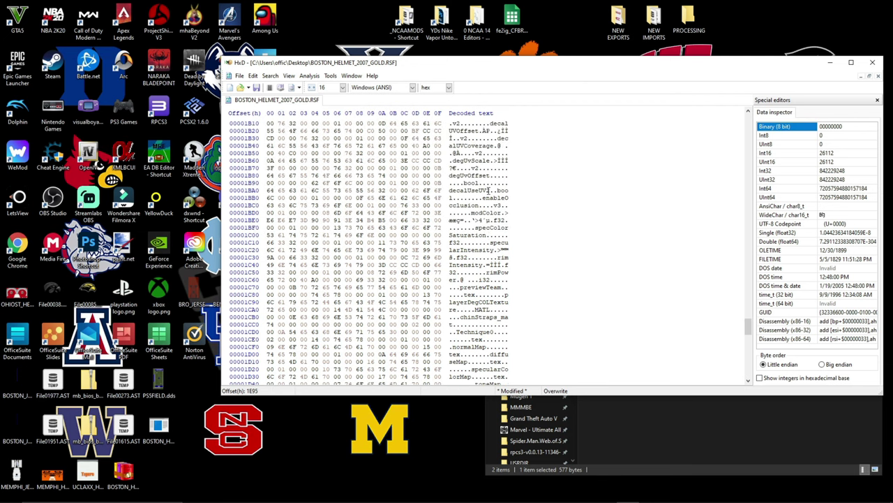
pyautogui.scroll(5, 488, 190)
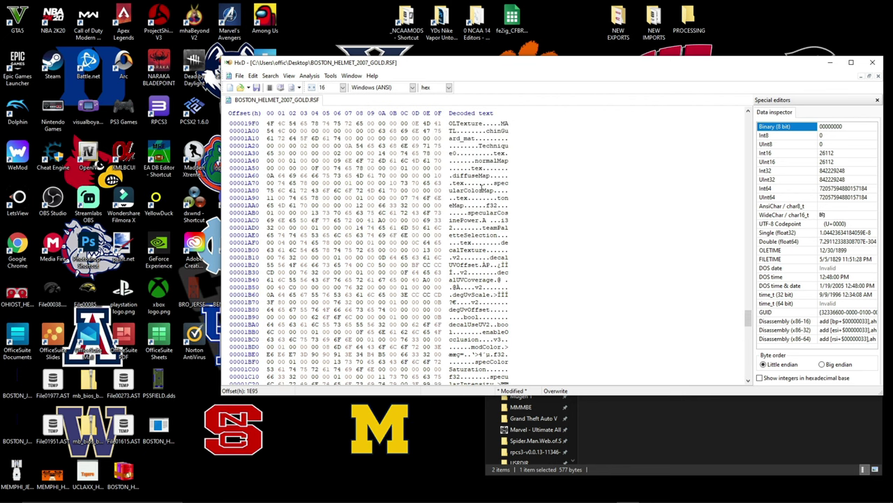
pyautogui.scroll(1, 480, 185)
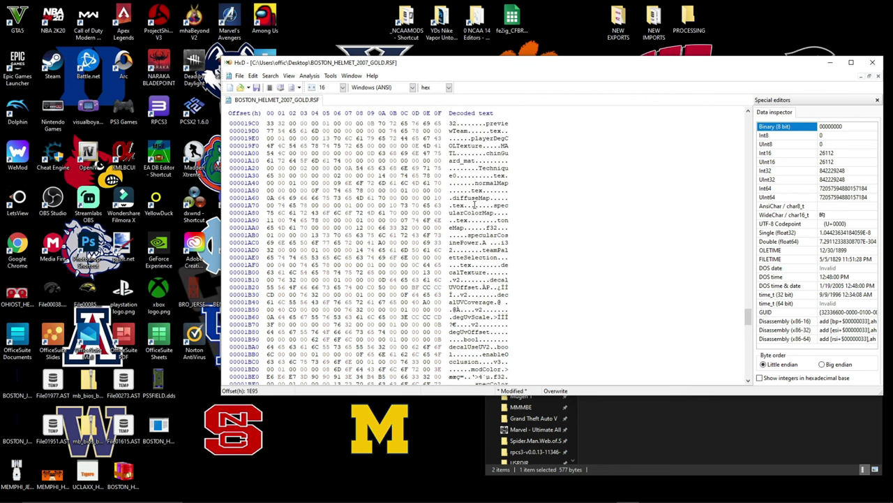
pyautogui.scroll(3, 483, 250)
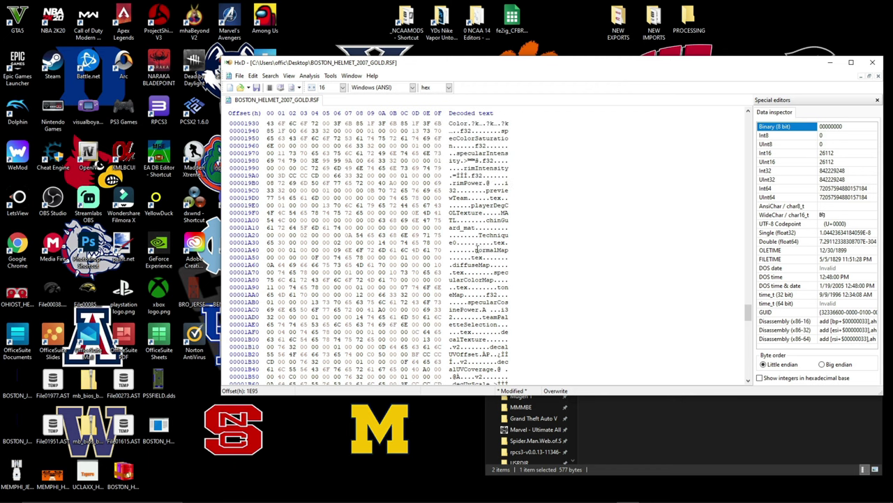
pyautogui.scroll(4, 468, 241)
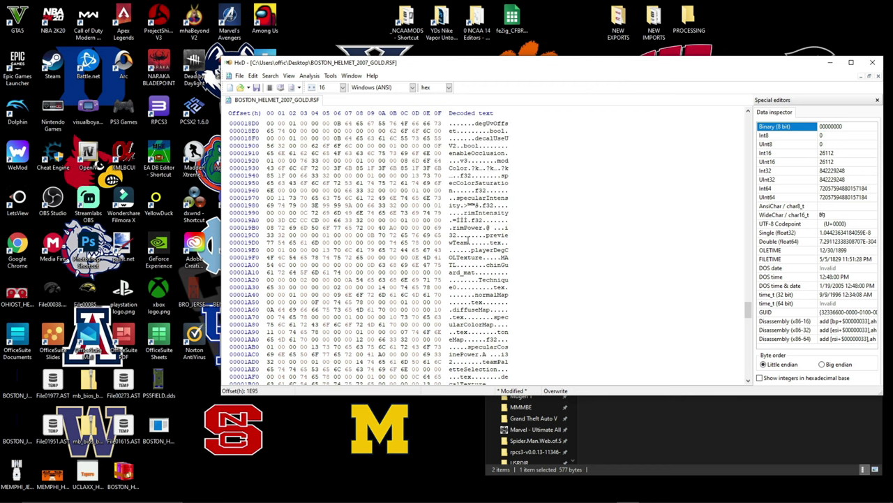
pyautogui.scroll(4, 488, 206)
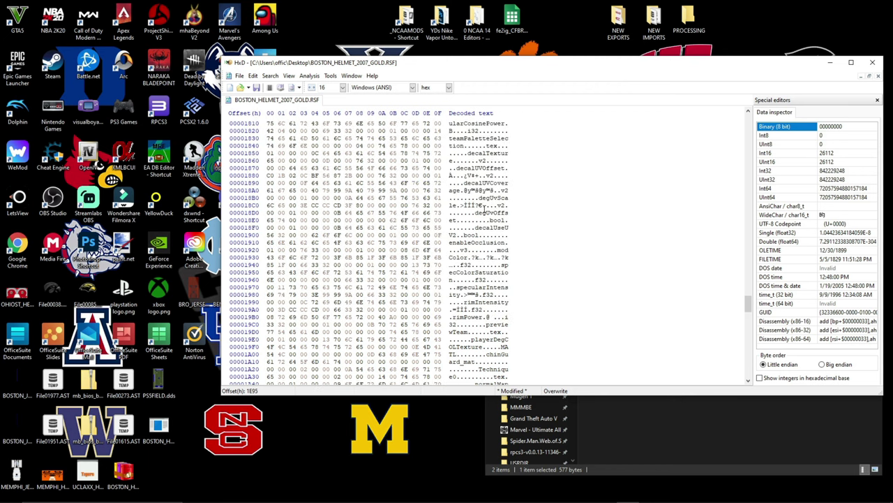
pyautogui.scroll(3, 475, 145)
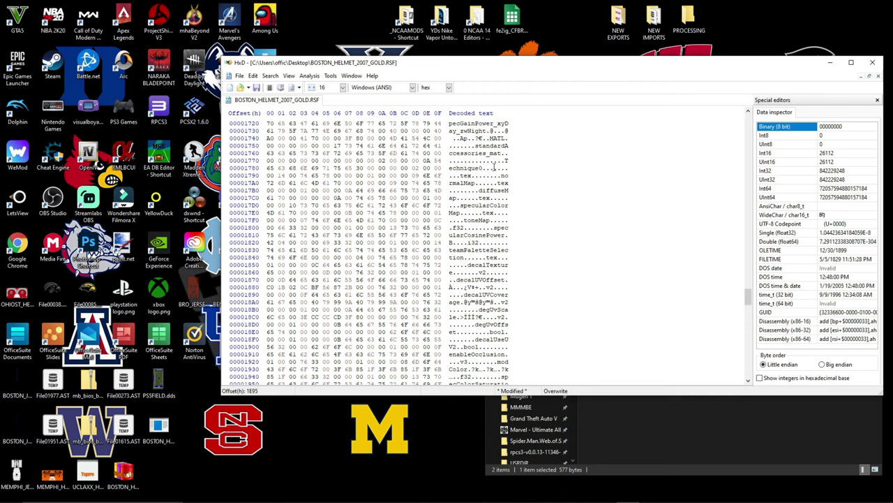
pyautogui.scroll(-3, 494, 168)
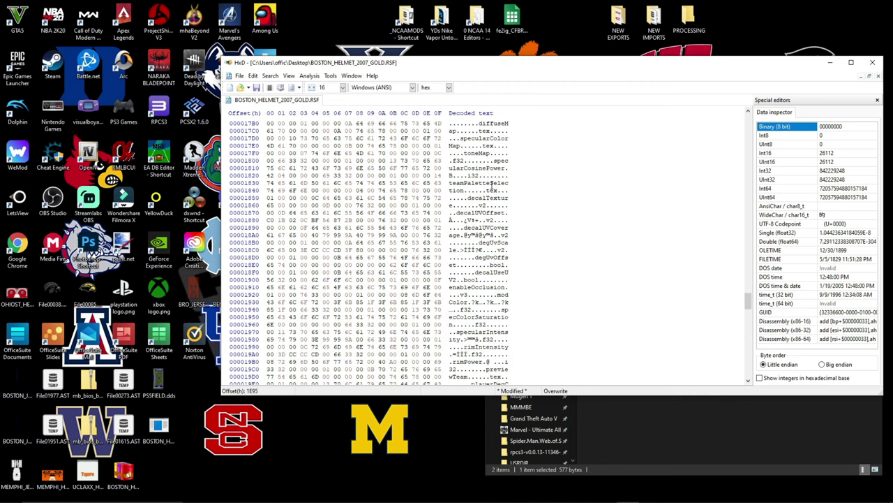
pyautogui.scroll(-2, 493, 190)
pyautogui.scroll(-1, 494, 208)
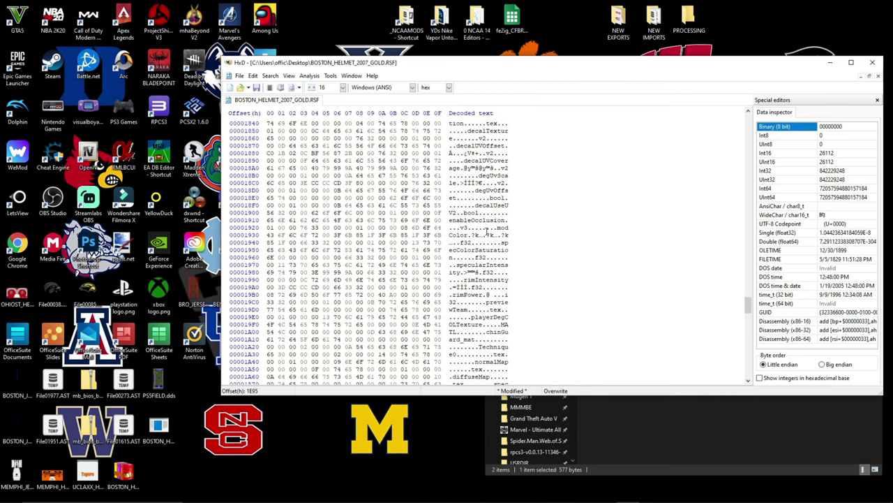
pyautogui.click(501, 228)
pyautogui.click(479, 233)
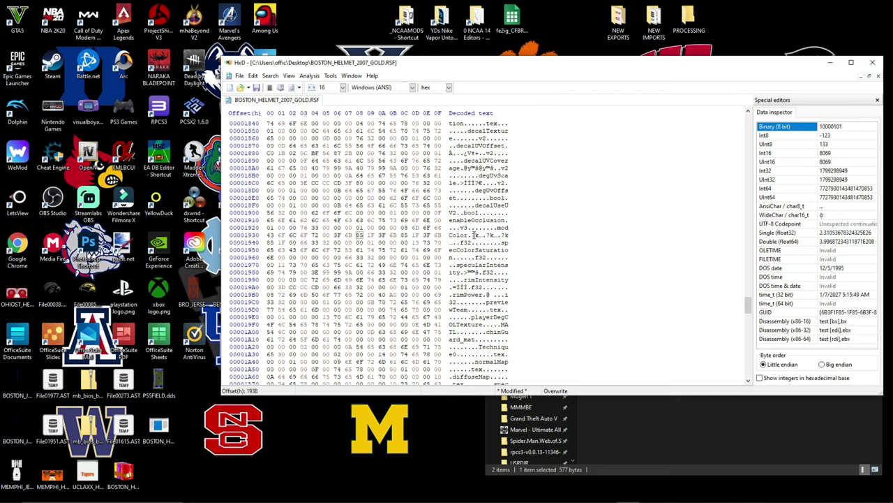
pyautogui.click(474, 235)
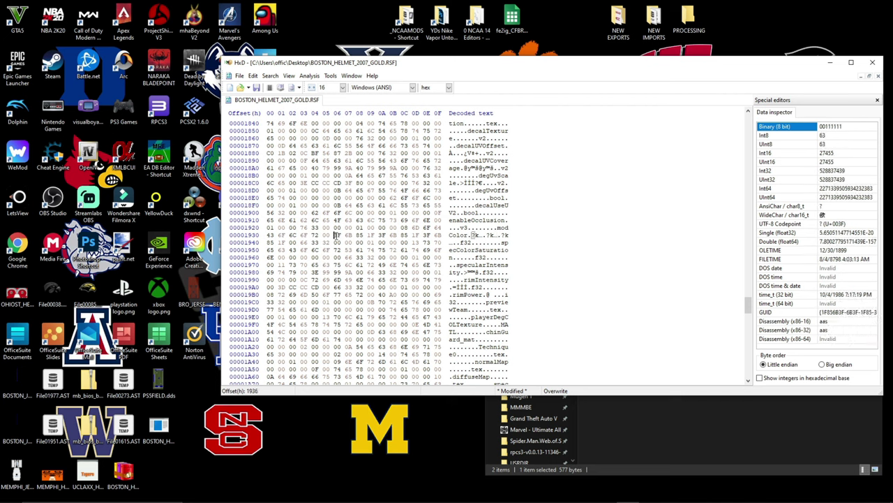
# - Overwrite the 12 standardAccessories_mat modColor bytes at offsets 1936 to 1941 with the copied white values 3F 80 00 00 3F 80 00 00 3F 80 00 00
pyautogui.moveTo(336, 235); pyautogui.dragTo(339, 235)
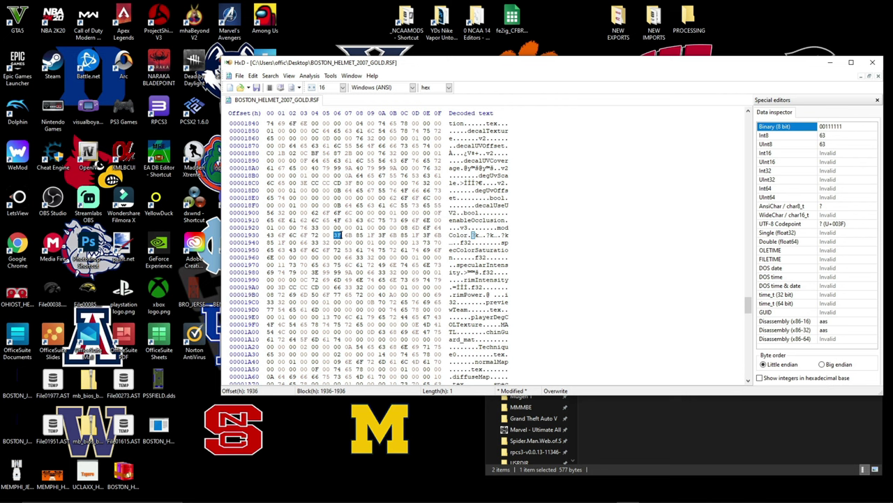
pyautogui.moveTo(342, 236); pyautogui.dragTo(289, 244)
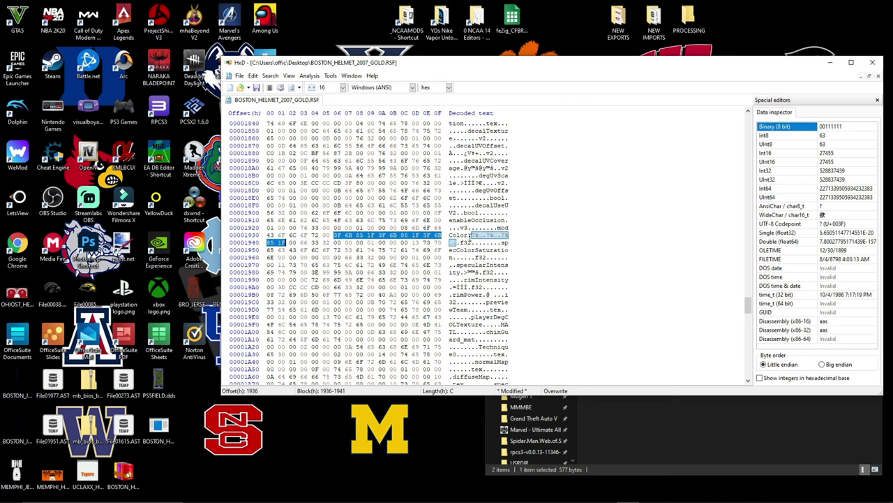
pyautogui.rightClick(415, 238)
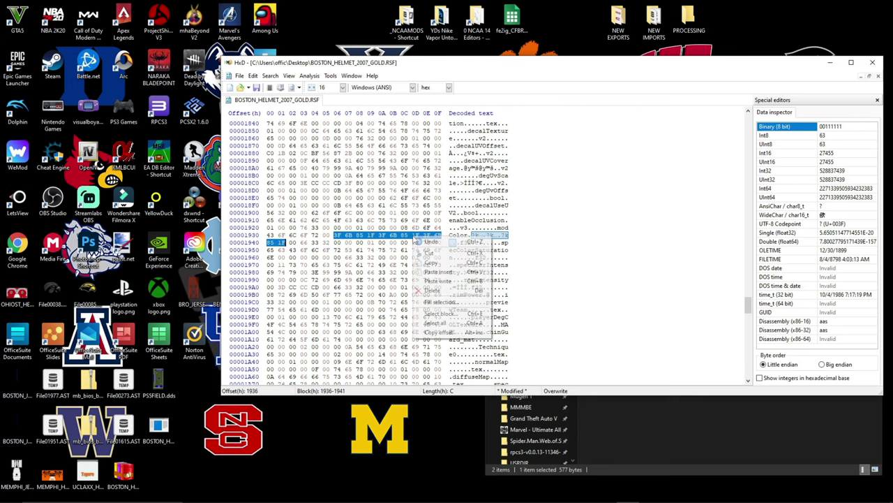
pyautogui.click(434, 271)
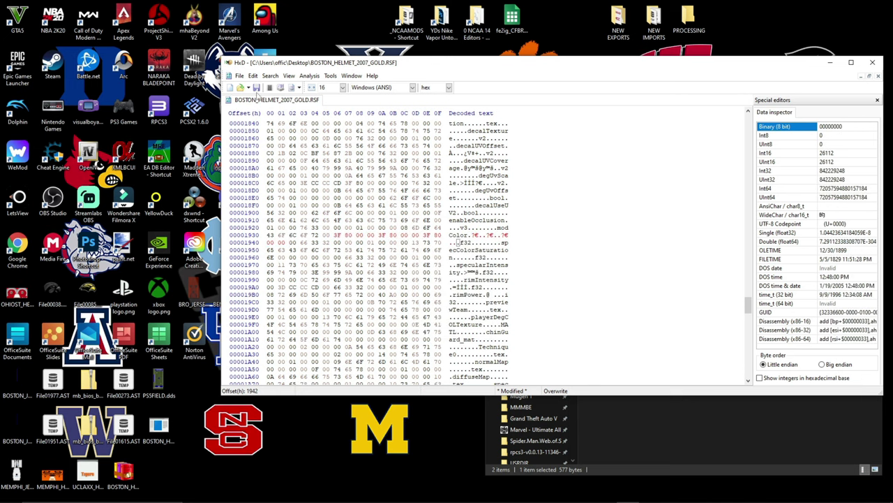
# - Save the edited BOSTON_HELMET_2007_GOLD.RSF file and close the hex editor
pyautogui.click(257, 88)
pyautogui.click(873, 63)
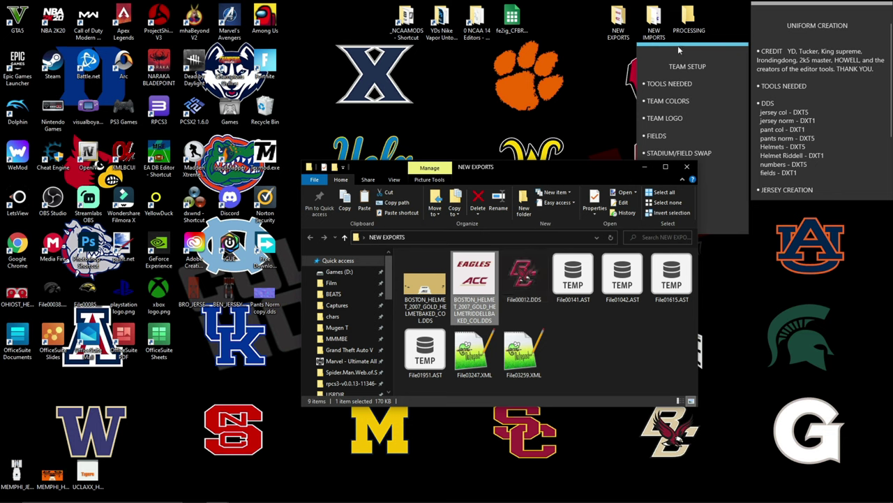
# - Open the NEW IMPORTS folder to view the prepared texture files, and minimize its window
pyautogui.doubleClick(654, 20)
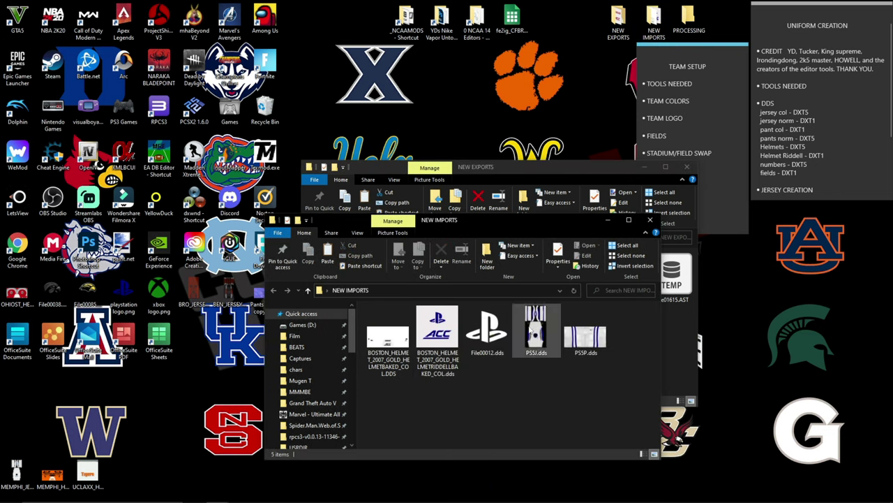
pyautogui.moveTo(503, 225); pyautogui.dragTo(391, 96)
pyautogui.click(502, 87)
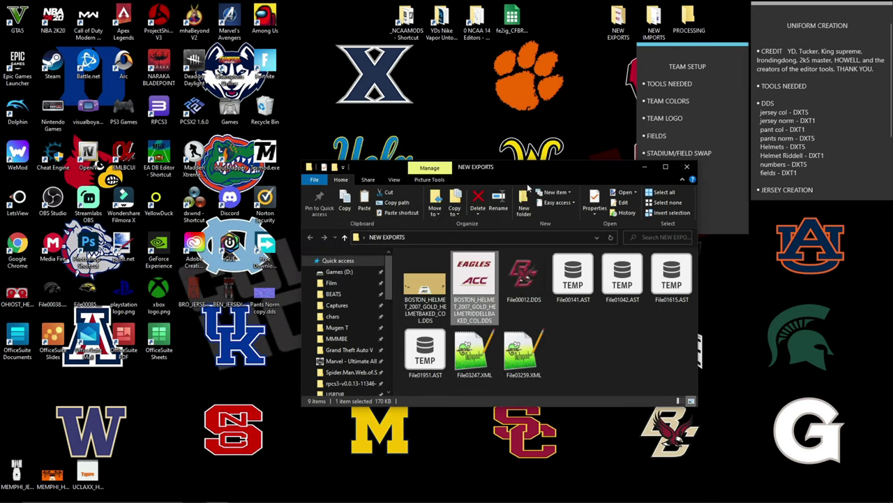
# - Open File03247.XML and File03259.XML from the NEW EXPORTS folder in Notepad++
pyautogui.moveTo(523, 173); pyautogui.dragTo(492, 159)
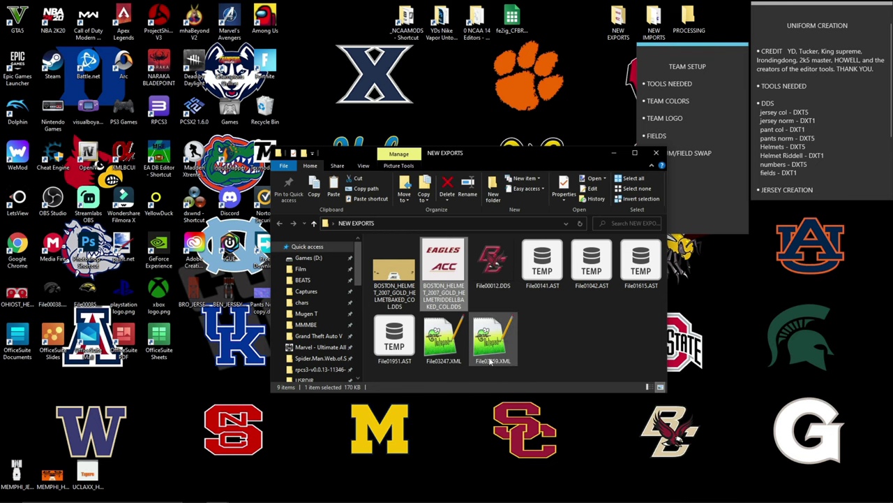
pyautogui.doubleClick(454, 342)
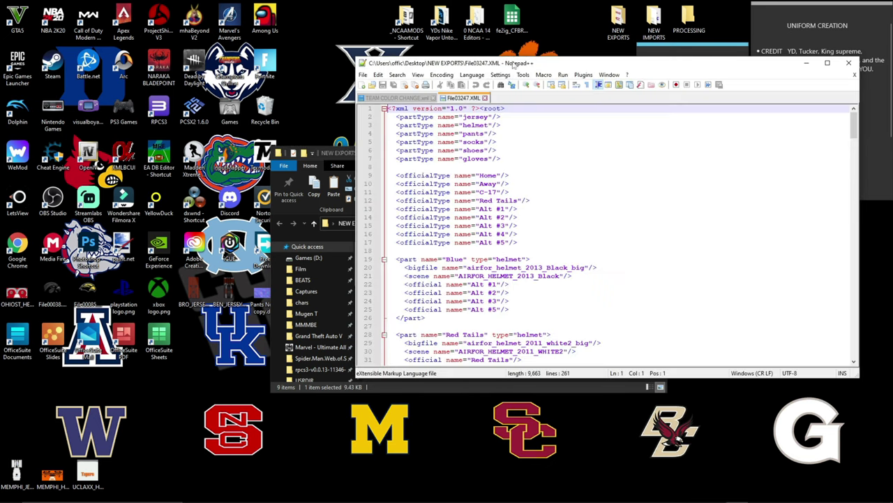
pyautogui.moveTo(513, 64); pyautogui.dragTo(153, 136)
pyautogui.doubleClick(509, 359)
pyautogui.moveTo(277, 135); pyautogui.dragTo(515, 94)
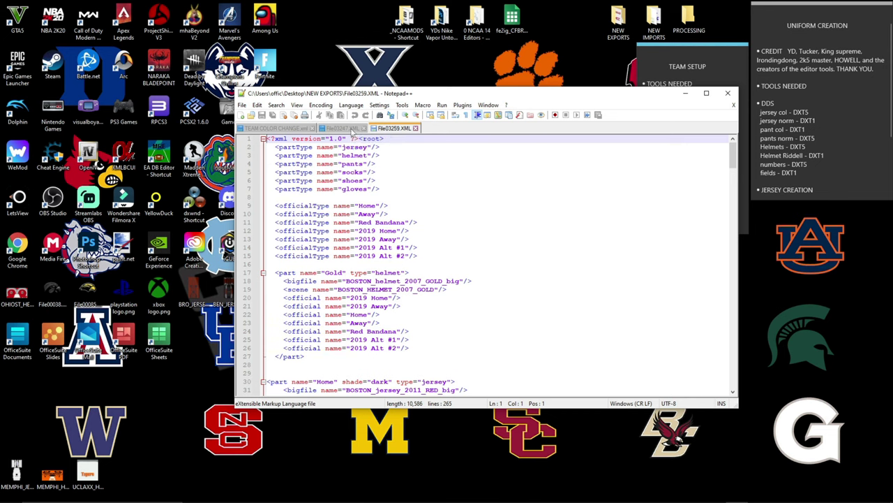
# - Copy the Nike Vapor Jet 5.0 White and Black glove part blocks from the end of File03247.XML
pyautogui.click(351, 129)
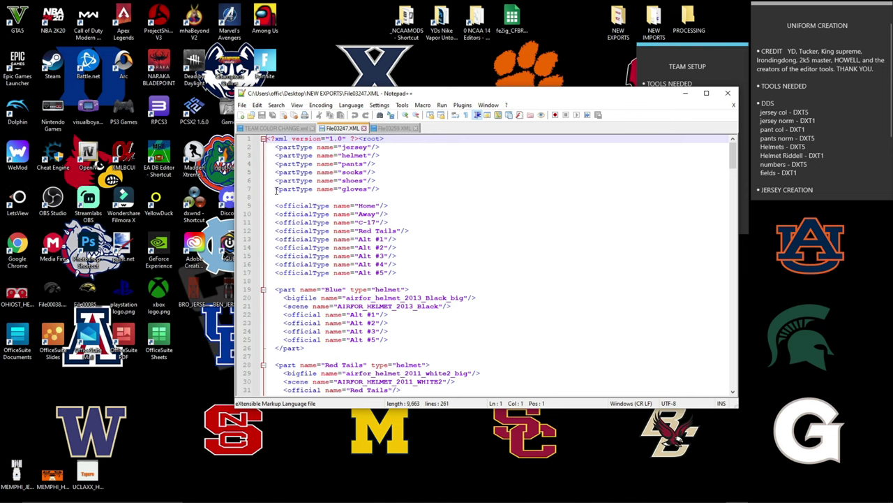
pyautogui.moveTo(732, 152); pyautogui.dragTo(732, 348)
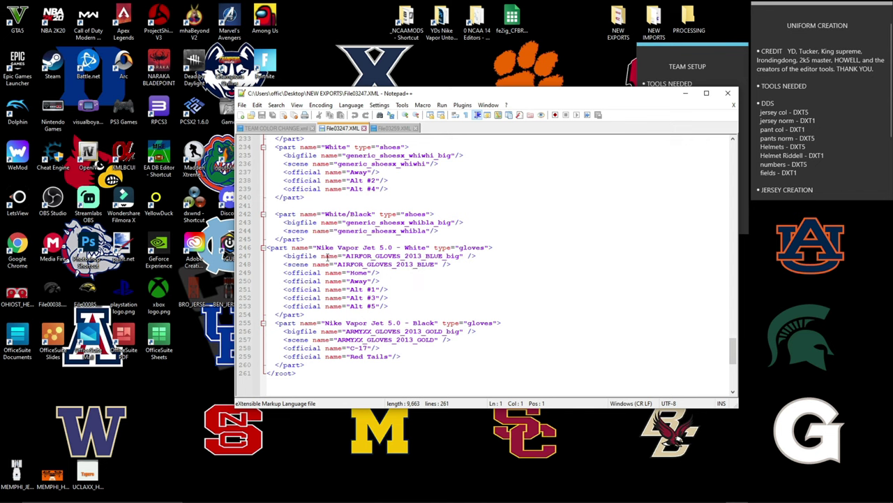
pyautogui.doubleClick(268, 248)
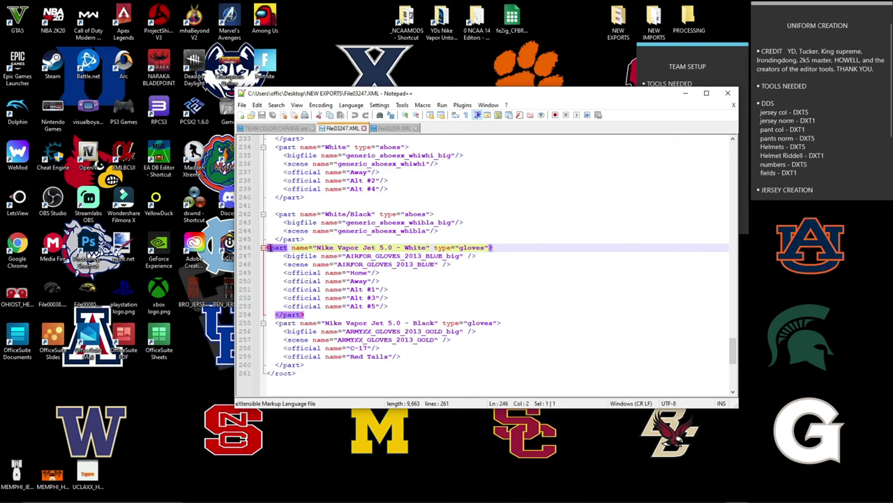
pyautogui.moveTo(267, 248); pyautogui.dragTo(433, 361)
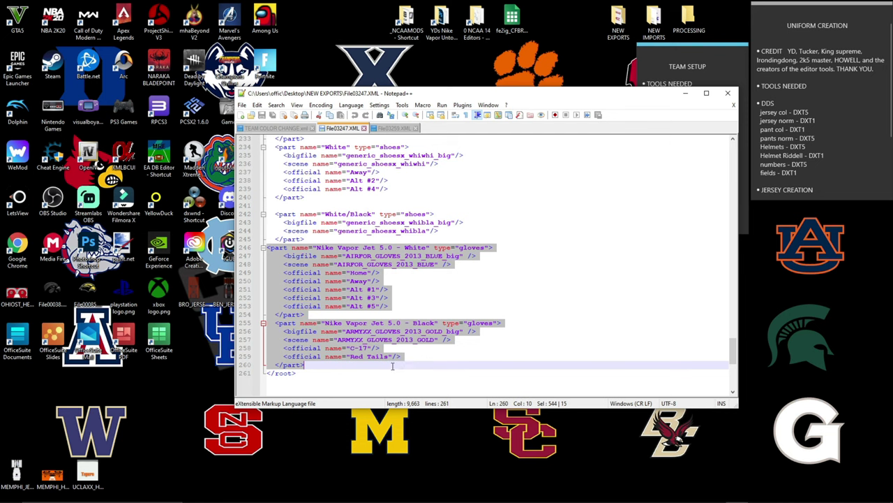
pyautogui.rightClick(325, 335)
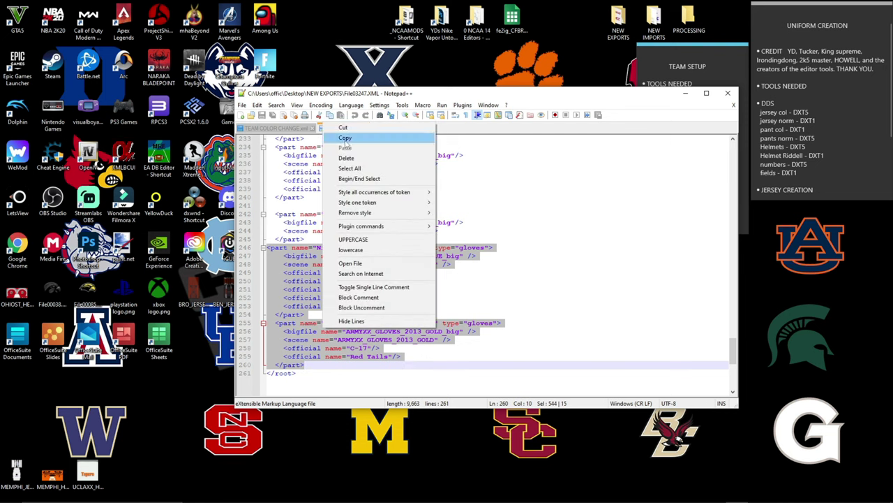
pyautogui.click(345, 139)
# - Replace the three Under Armour glove parts at the end of File03259.XML with the copied Nike Vapor Jet 5.0 glove blocks
pyautogui.click(395, 130)
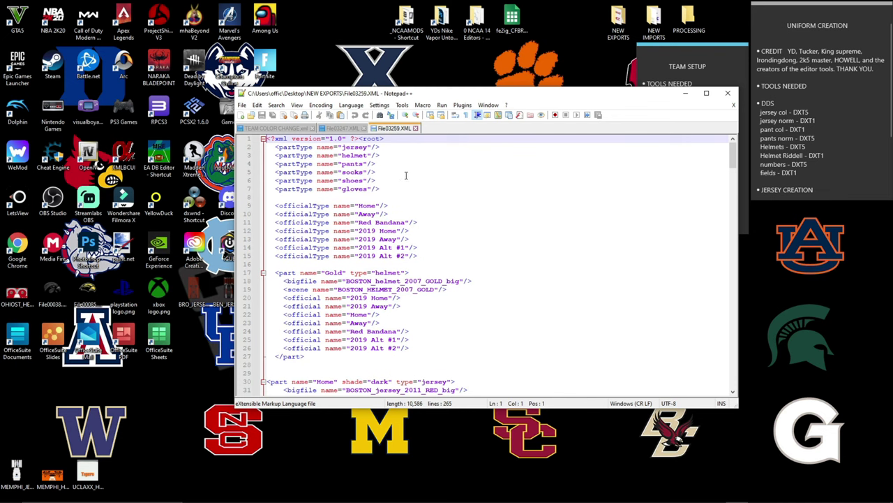
pyautogui.moveTo(733, 152); pyautogui.dragTo(732, 353)
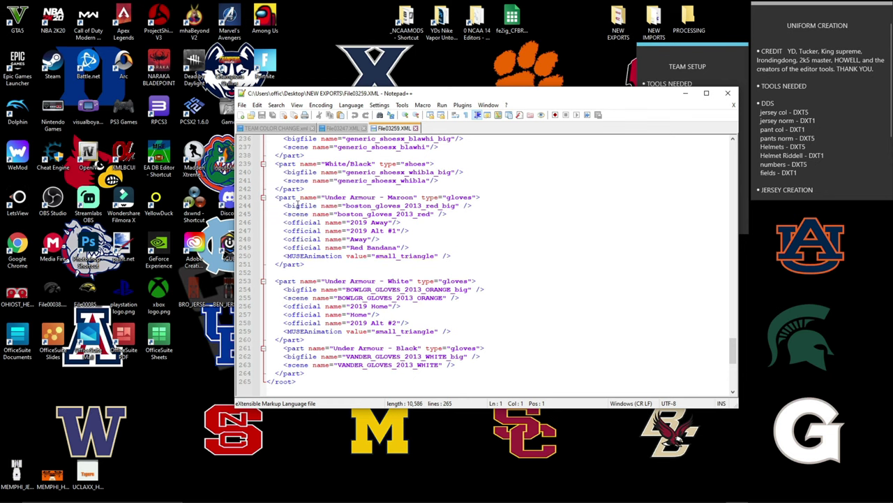
pyautogui.moveTo(275, 197); pyautogui.dragTo(331, 374)
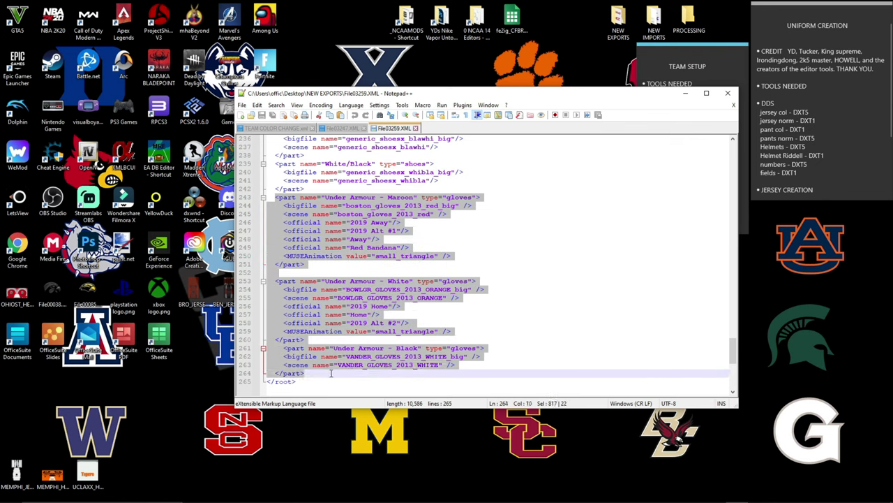
pyautogui.rightClick(298, 359)
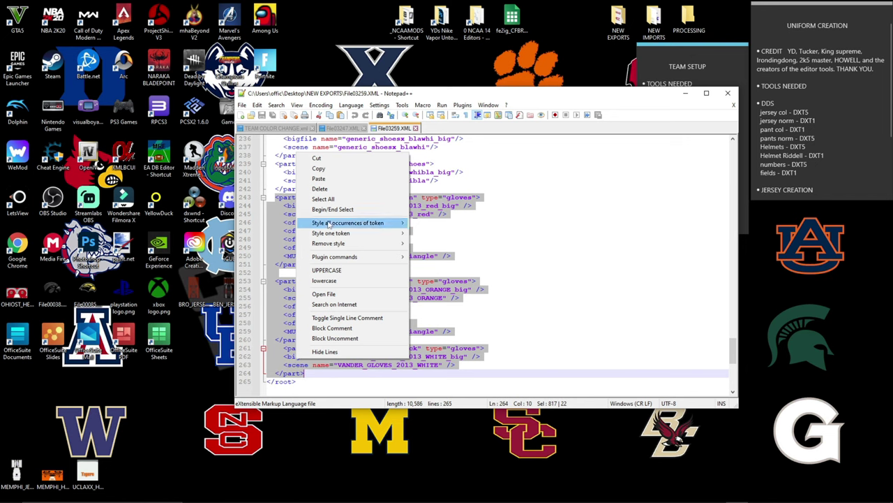
pyautogui.click(319, 178)
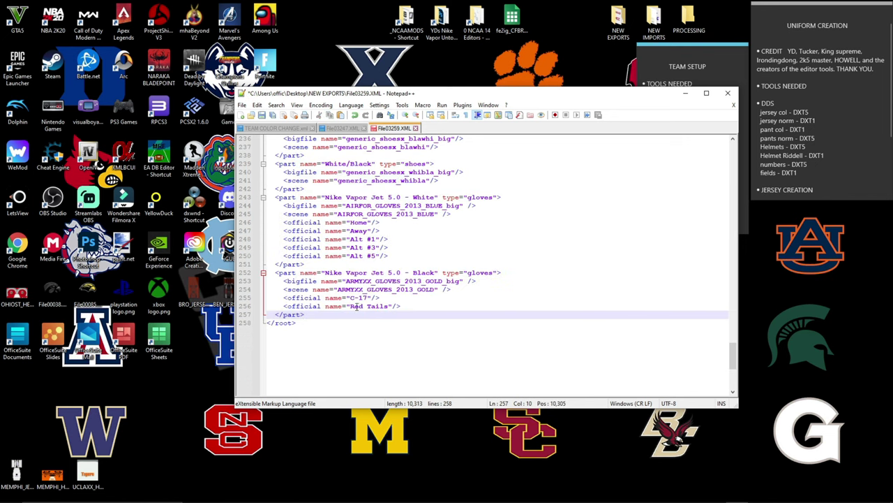
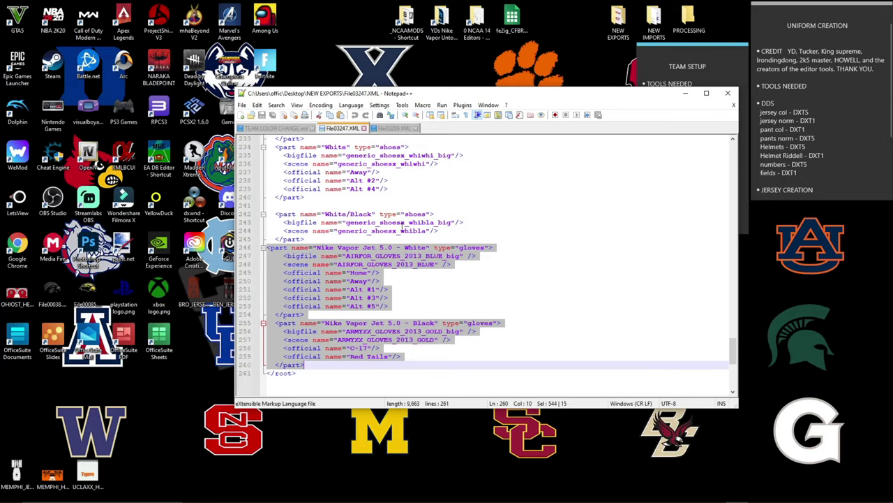
# - Examine the shoes, socks and pants part entries in File03247.XML and File03259.XML
pyautogui.scroll(1, 402, 228)
pyautogui.click(402, 222)
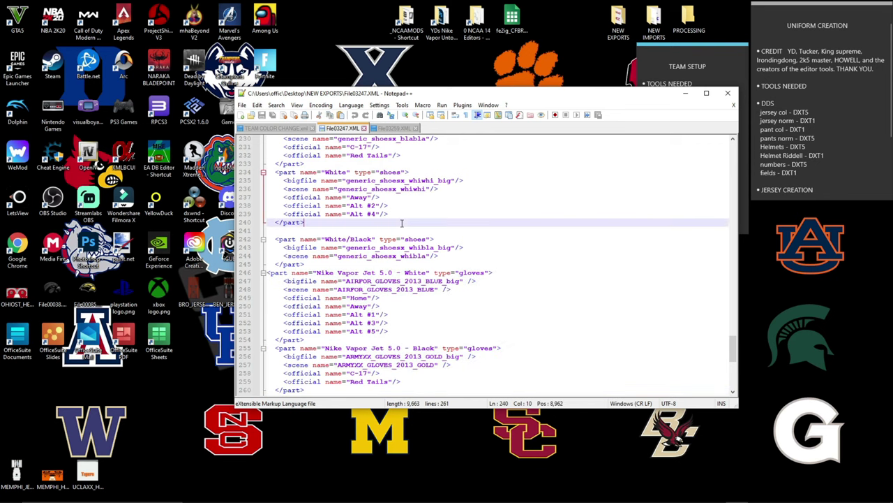
pyautogui.scroll(7, 402, 219)
pyautogui.scroll(2, 402, 217)
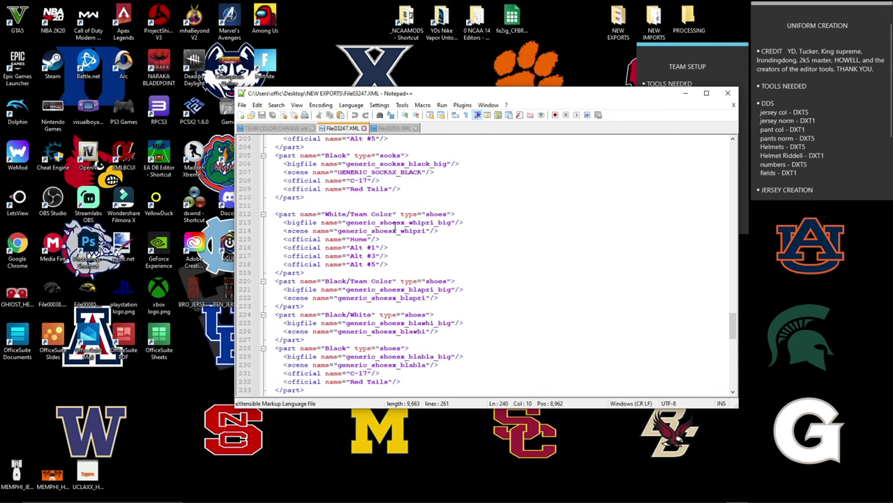
pyautogui.scroll(4, 397, 228)
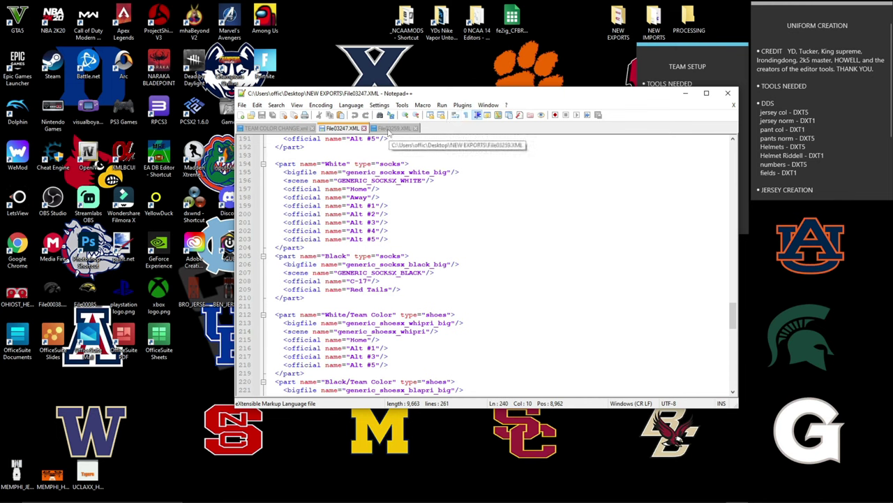
pyautogui.click(389, 129)
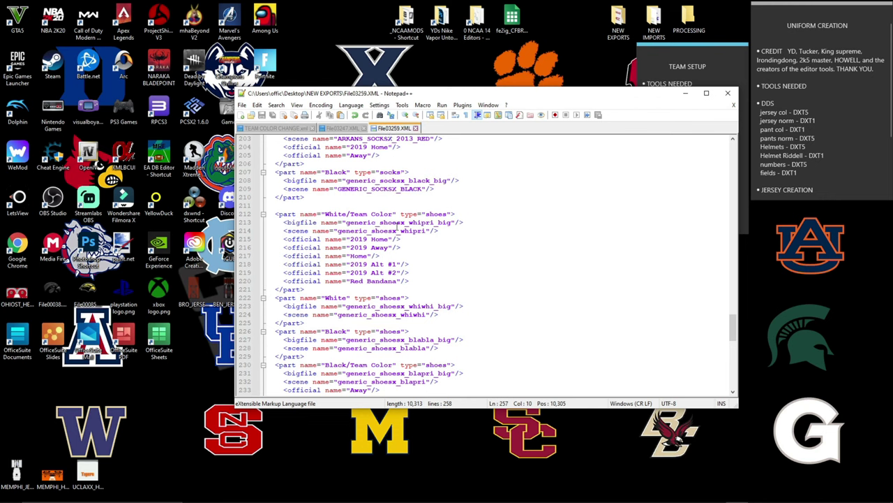
pyautogui.scroll(6, 399, 228)
pyautogui.scroll(-8, 401, 220)
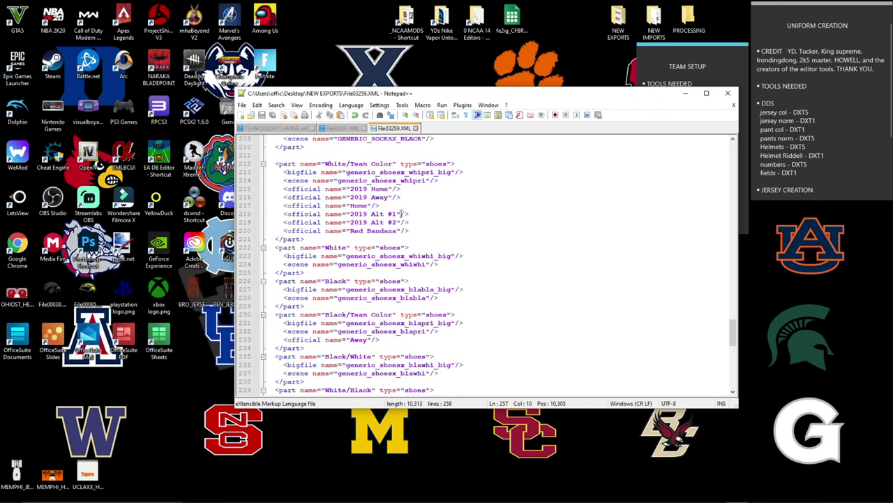
pyautogui.scroll(10, 402, 213)
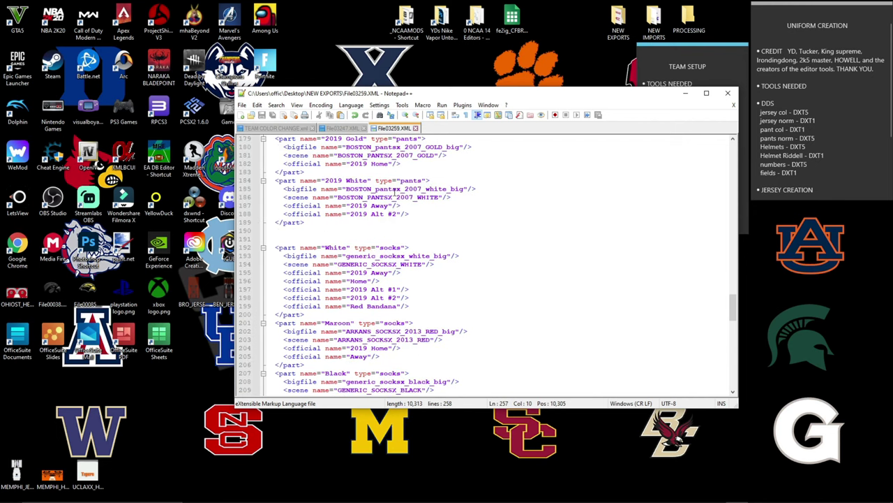
# - Minimize the editor and move File03259.XML from the NEW EXPORTS folder into the NEW IMPORTS folder on the desktop
pyautogui.click(685, 93)
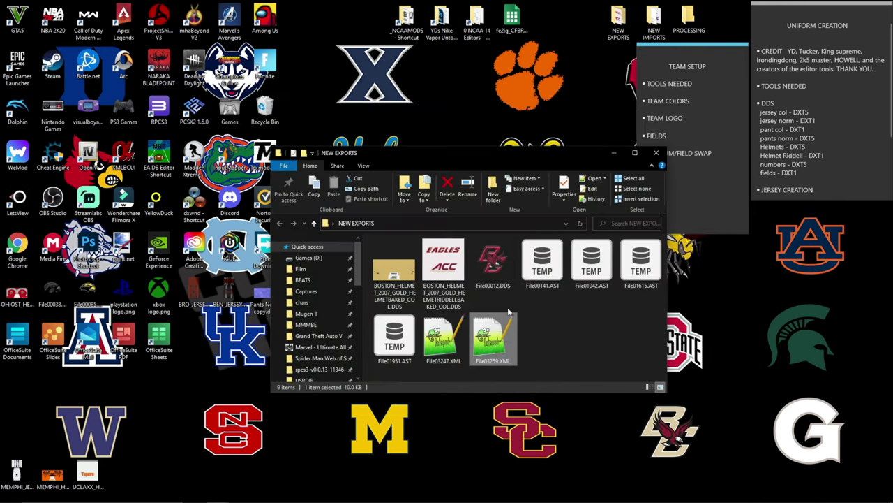
pyautogui.moveTo(491, 345); pyautogui.dragTo(657, 25)
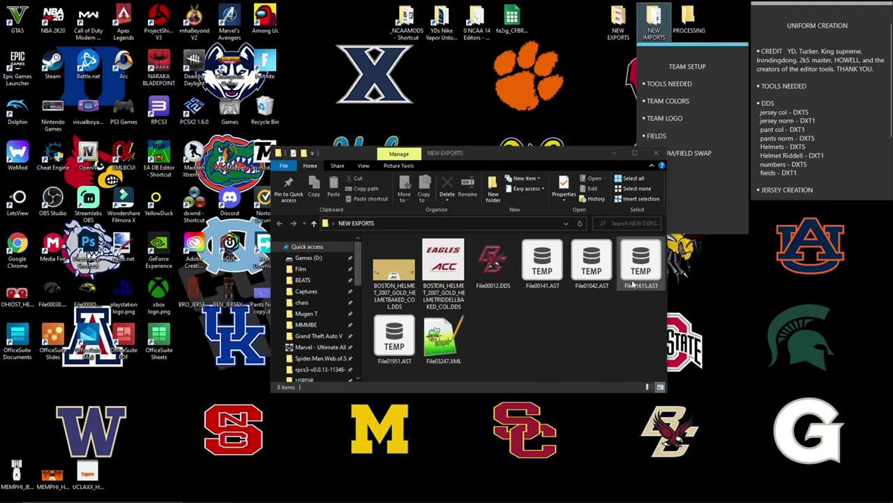
pyautogui.click(660, 28)
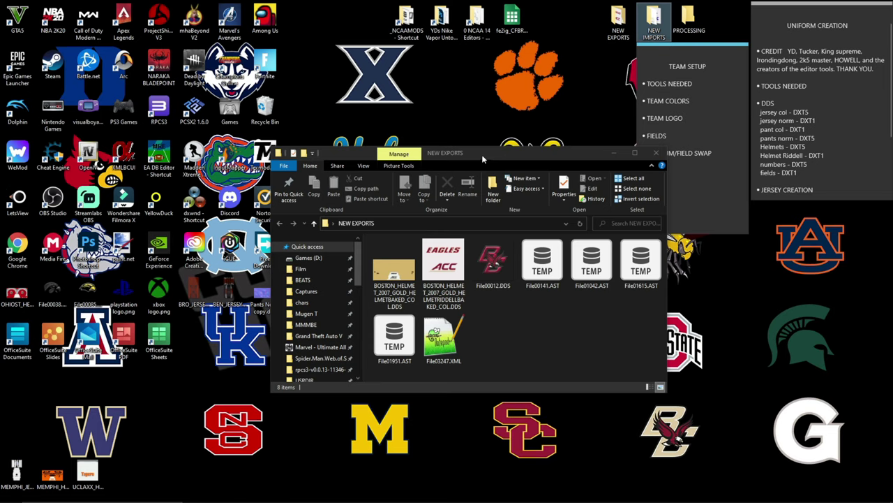
# - Open the NEW IMPORTS folder and arrange its window above the NEW EXPORTS window
pyautogui.moveTo(482, 155); pyautogui.dragTo(211, 278)
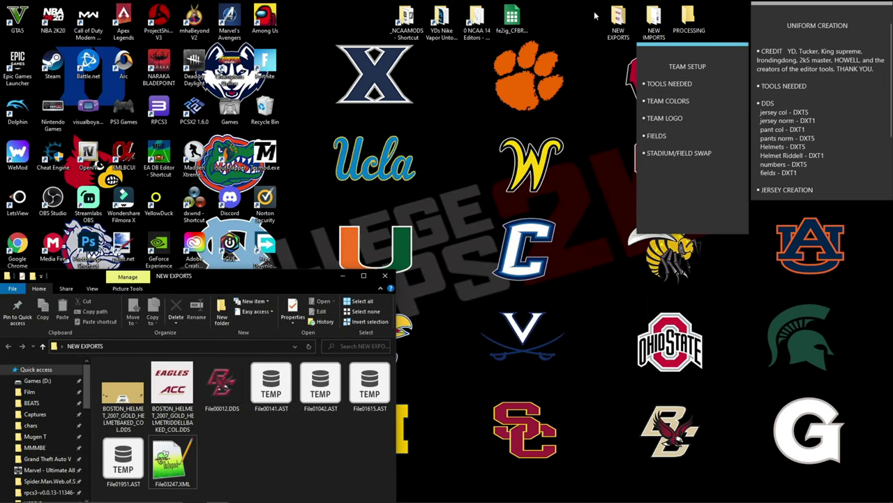
pyautogui.doubleClick(653, 20)
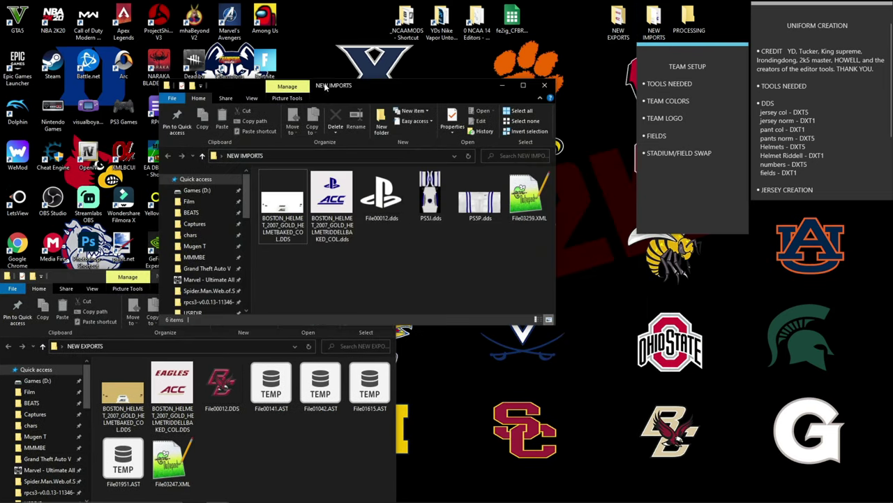
pyautogui.moveTo(364, 84); pyautogui.dragTo(205, 5)
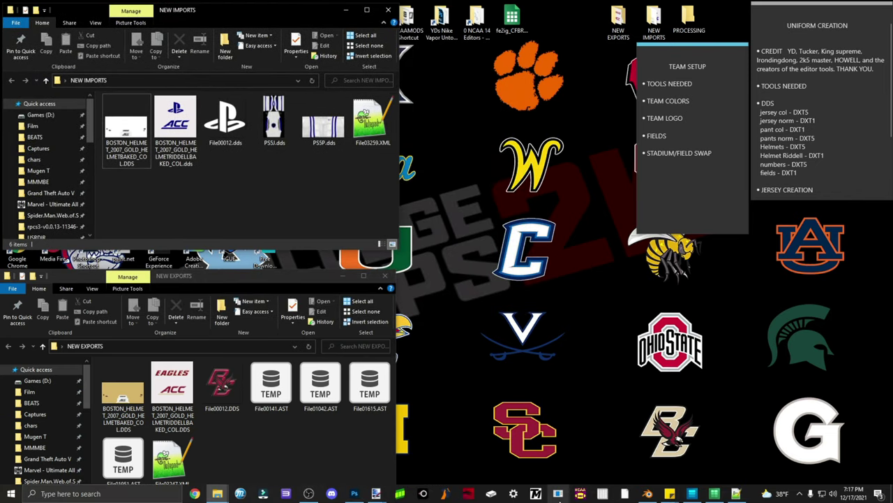
# - Switch to the NCAA 2014 AST Editor and load File00141.AST from the NEW EXPORTS folder
pyautogui.click(559, 494)
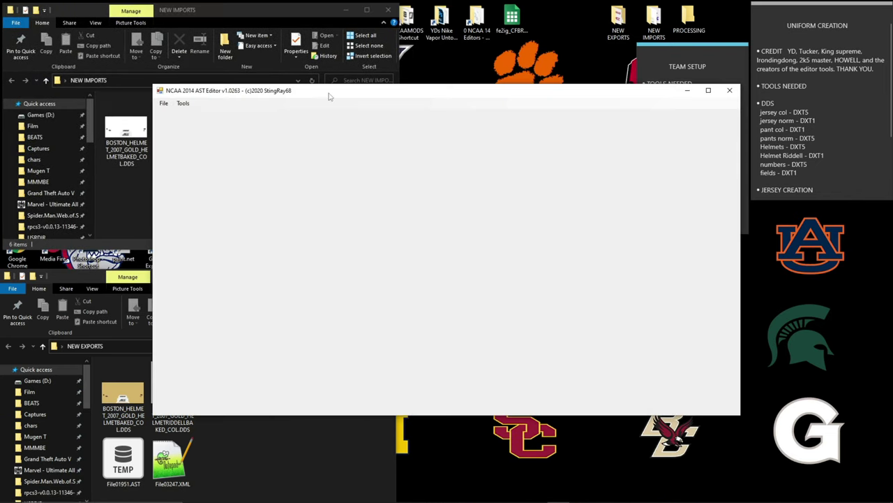
pyautogui.moveTo(331, 97); pyautogui.dragTo(469, 53)
pyautogui.click(321, 61)
pyautogui.click(332, 70)
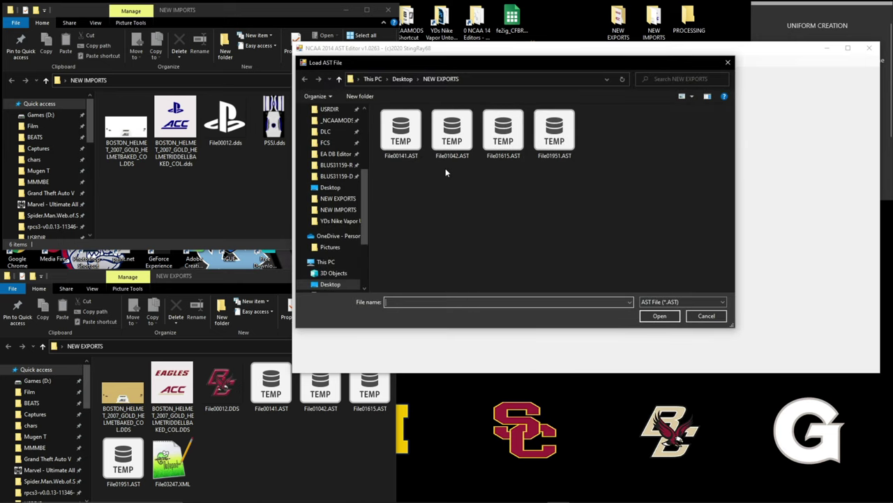
pyautogui.click(411, 152)
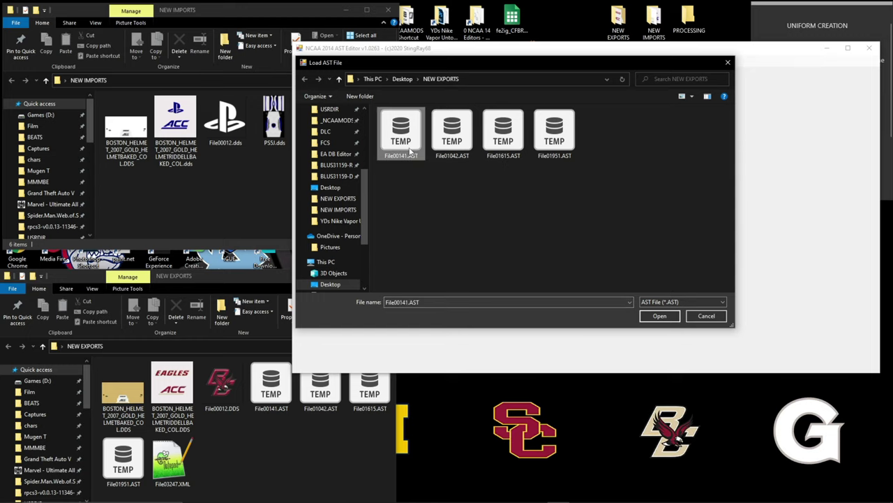
pyautogui.click(665, 317)
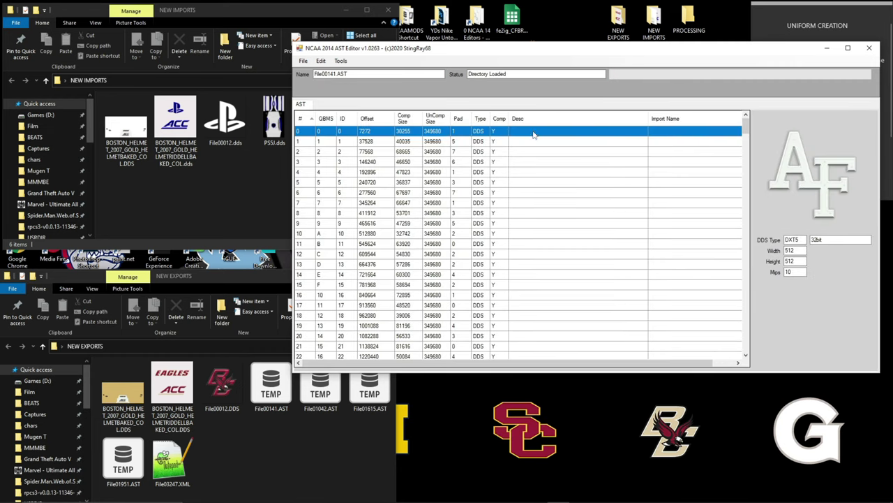
# - Go through the logo entries of File00141.AST and select entry 12, the Boston College logo
pyautogui.click(480, 143)
pyautogui.press('Down')
pyautogui.press('Down')
pyautogui.press('Down')
pyautogui.press('Down')
pyautogui.press('Down')
pyautogui.press('Down')
pyautogui.press('Down')
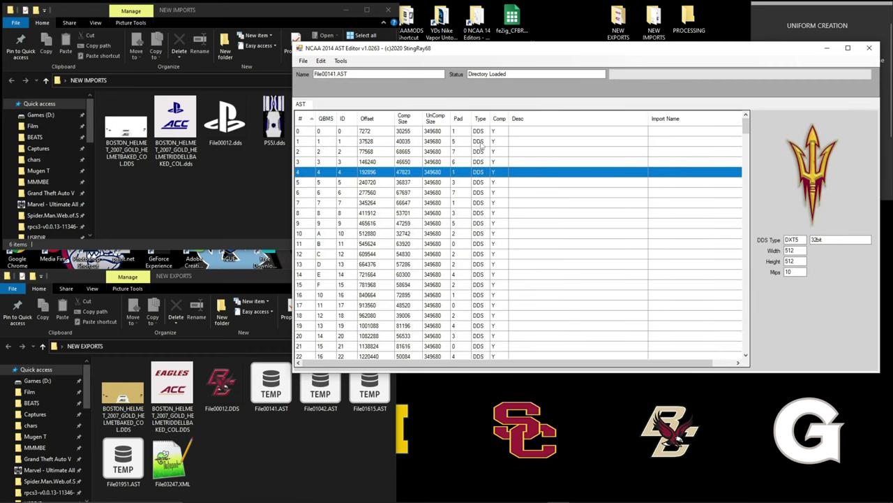
pyautogui.press('Down')
pyautogui.press('Down')
pyautogui.press('Down')
pyautogui.press('Down')
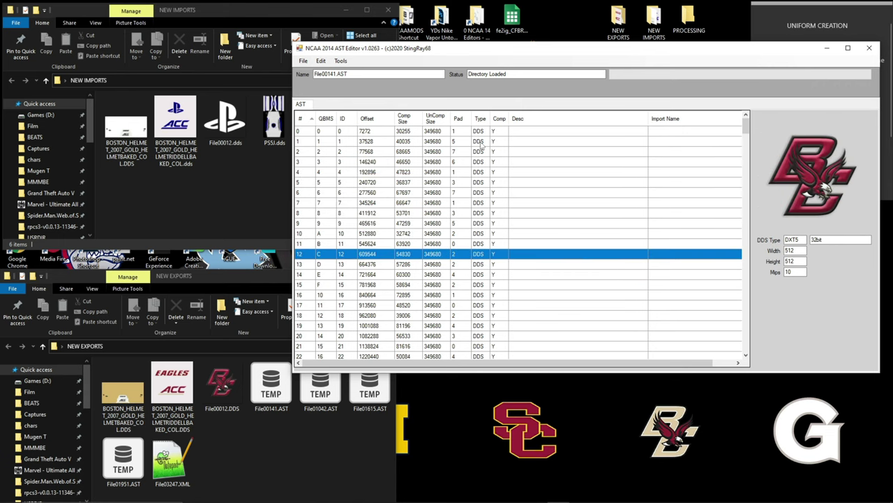
# - Try to replace entry 12 with playstation logo.png from the Desktop
pyautogui.rightClick(429, 258)
pyautogui.click(457, 271)
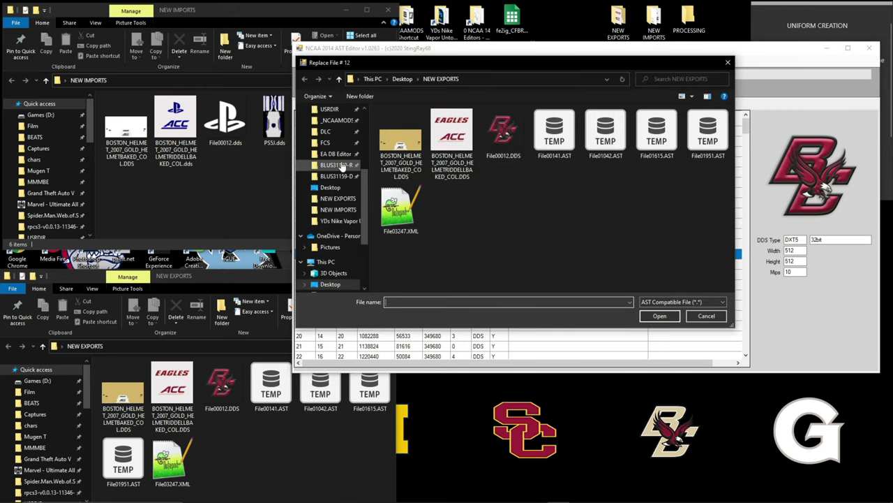
pyautogui.scroll(1, 339, 210)
pyautogui.click(339, 222)
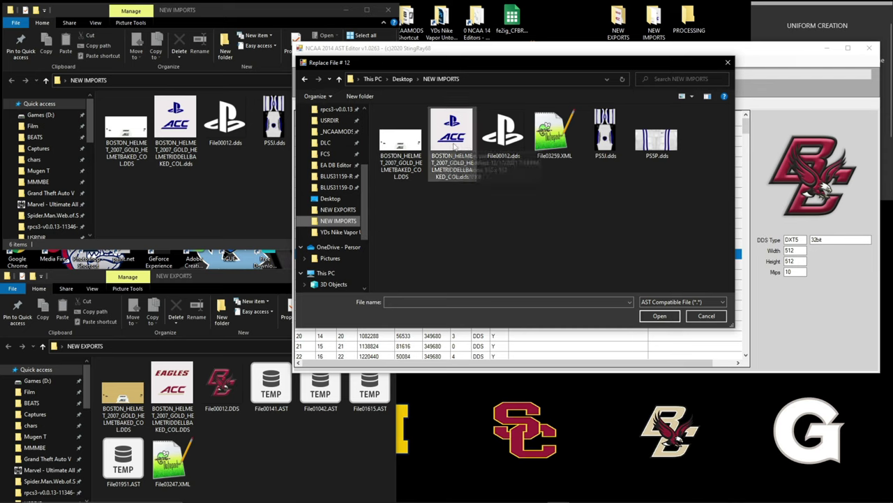
pyautogui.click(499, 145)
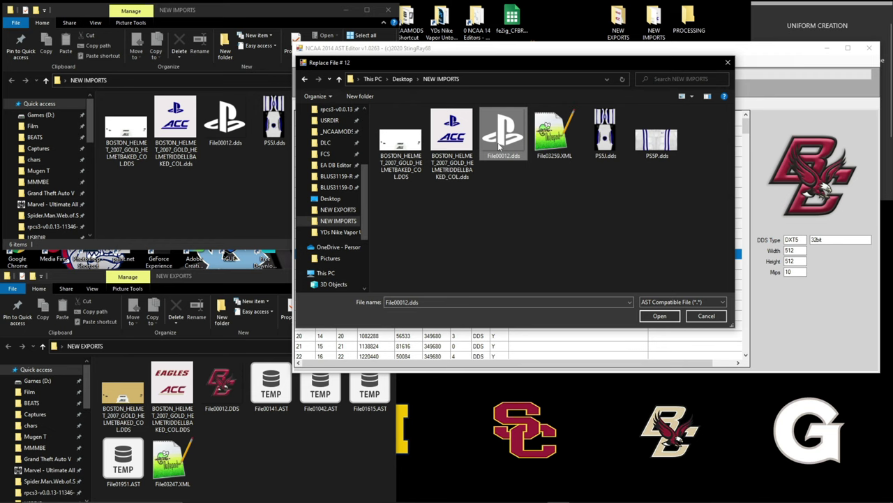
pyautogui.scroll(-1, 330, 189)
pyautogui.click(329, 190)
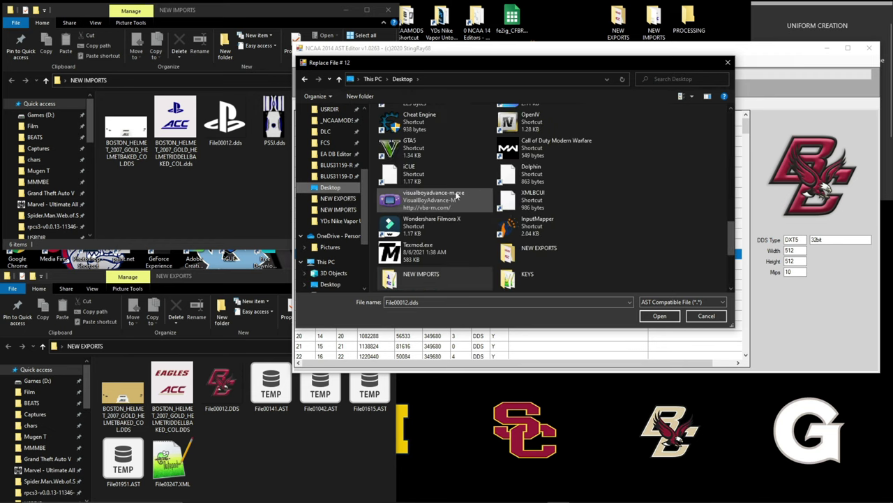
pyautogui.click(447, 170)
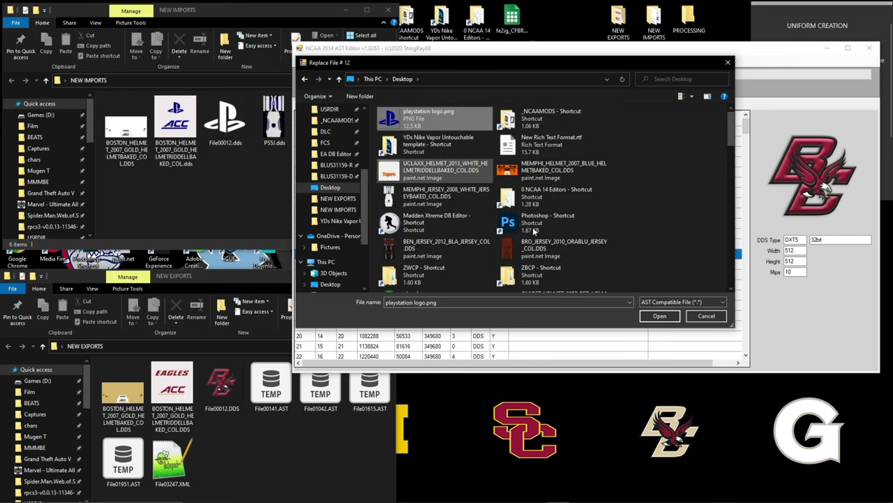
pyautogui.click(659, 315)
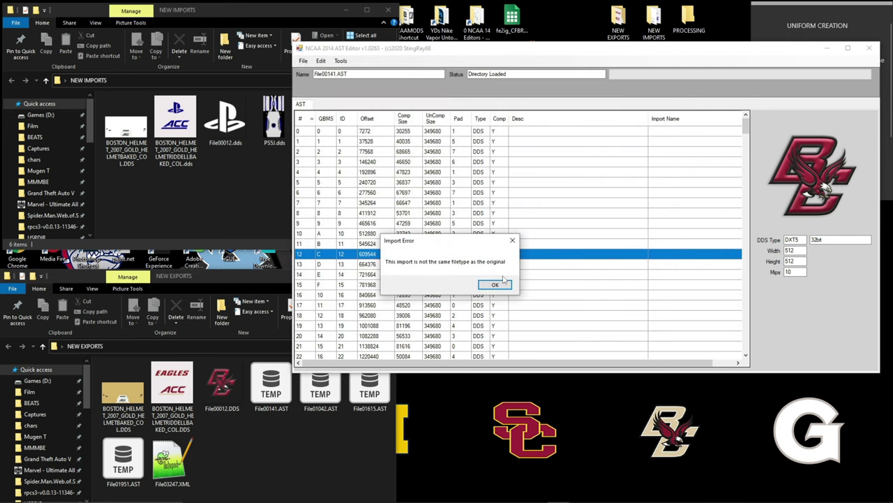
pyautogui.click(495, 285)
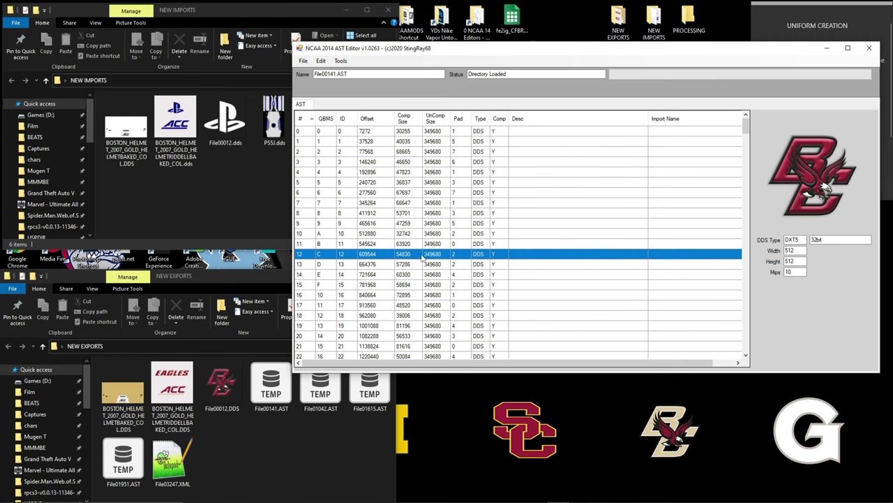
# - Replace entry 12 with File00012.dds from the NEW IMPORTS folder
pyautogui.rightClick(370, 255)
pyautogui.click(401, 270)
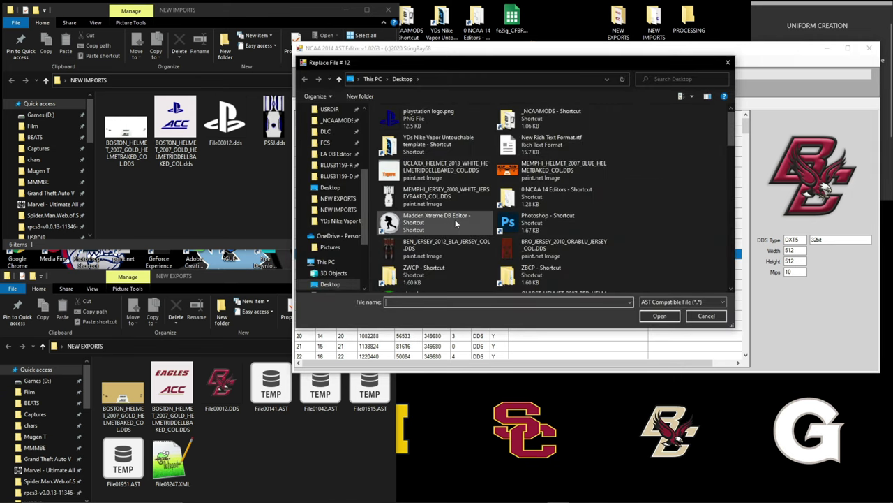
pyautogui.scroll(1, 334, 224)
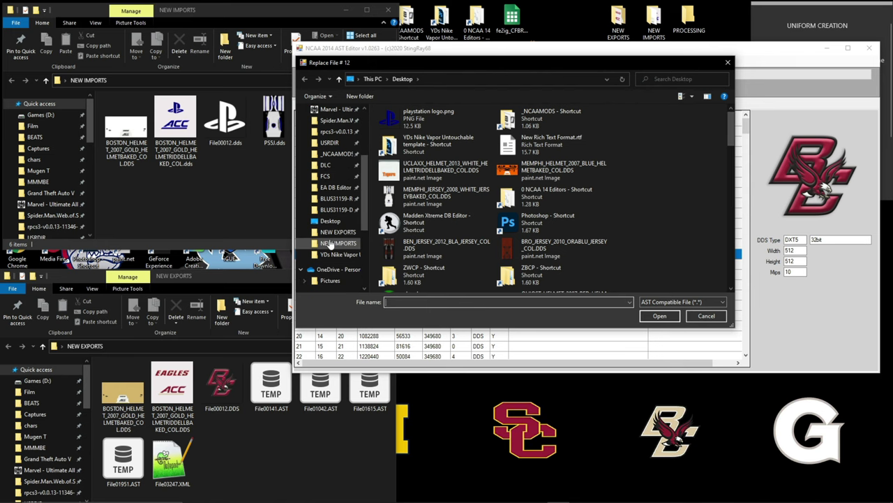
pyautogui.click(332, 243)
pyautogui.click(504, 150)
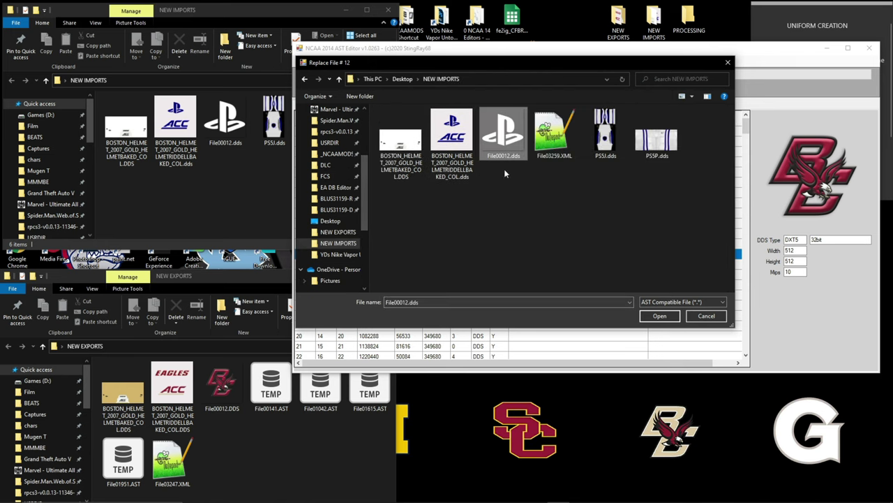
pyautogui.click(642, 318)
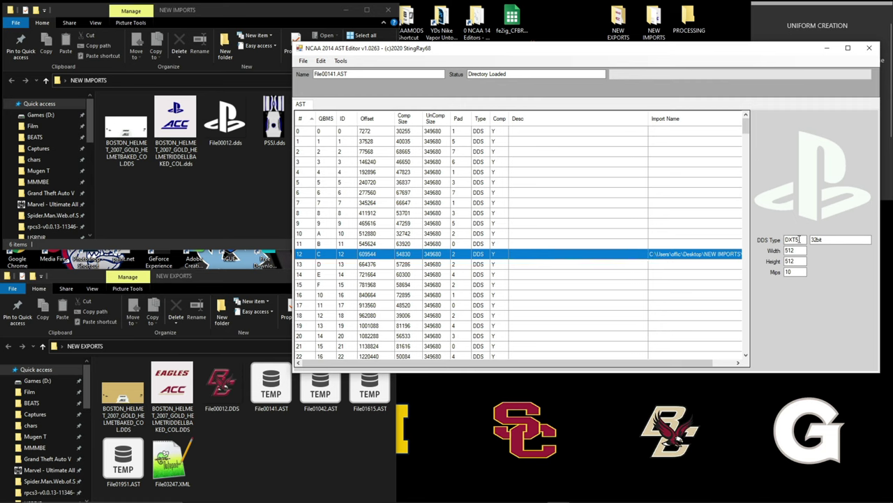
# - Save the edited archive as File00141 in the NEW IMPORTS folder, reusing its original name, and close the editor
pyautogui.moveTo(335, 75); pyautogui.dragTo(314, 80)
pyautogui.rightClick(326, 75)
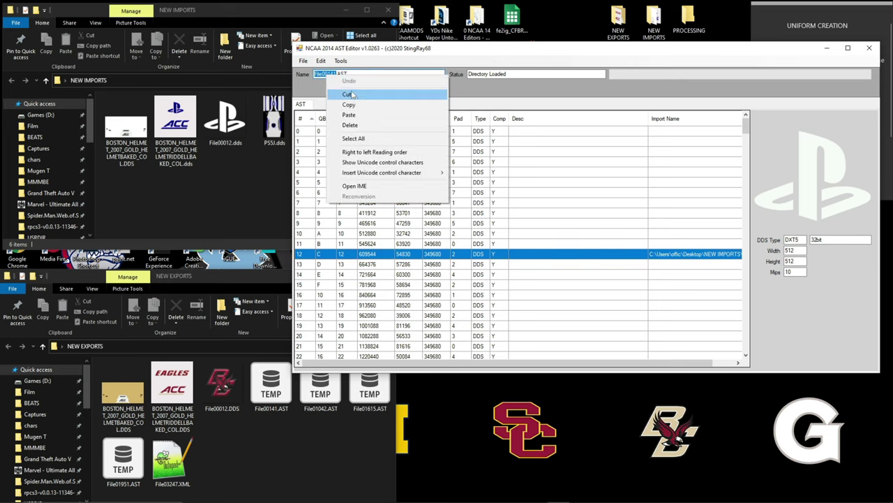
pyautogui.click(357, 106)
pyautogui.click(350, 74)
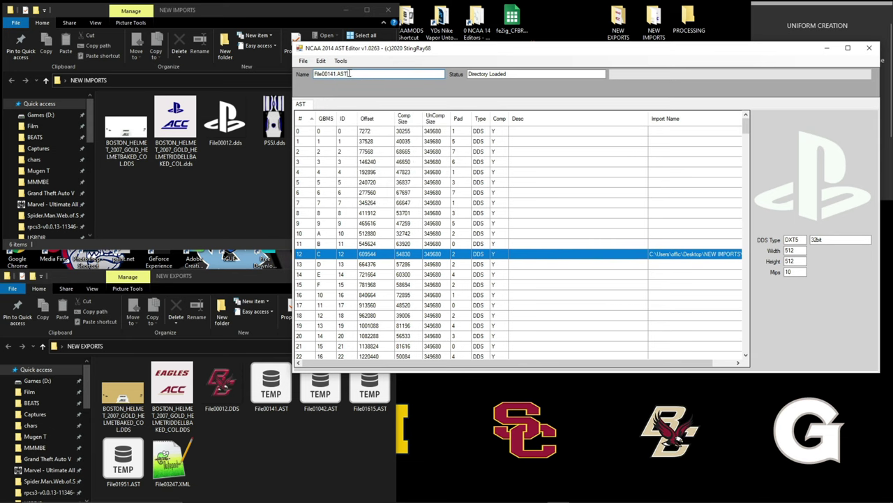
pyautogui.click(302, 60)
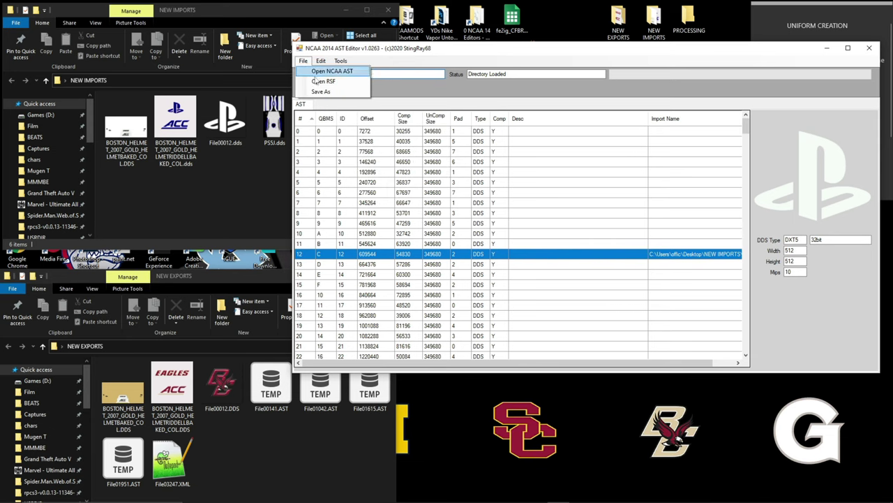
pyautogui.click(315, 91)
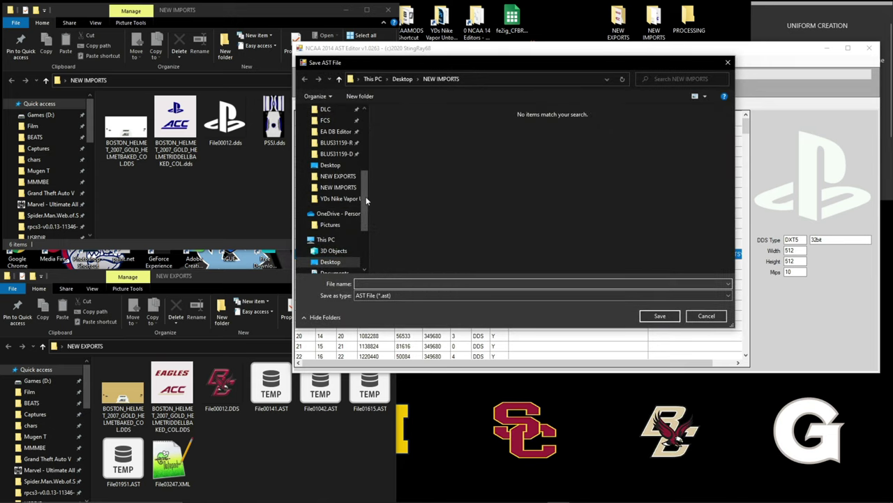
pyautogui.click(343, 189)
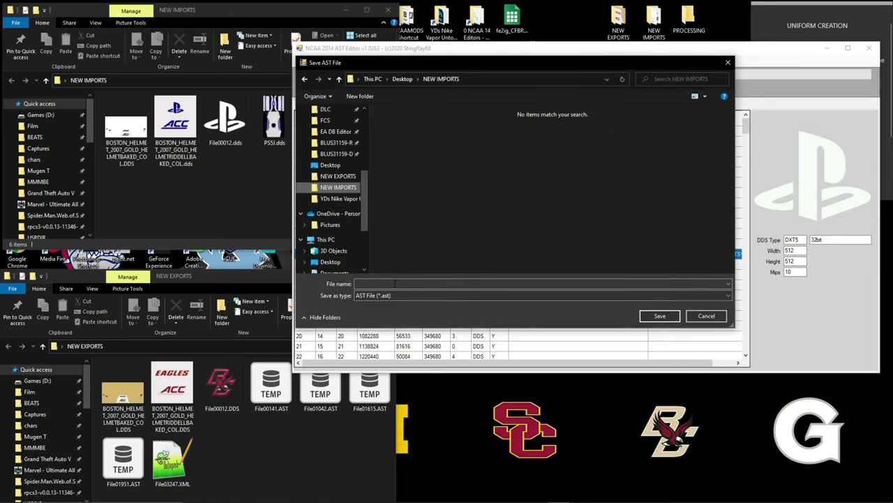
pyautogui.click(395, 283)
pyautogui.rightClick(393, 283)
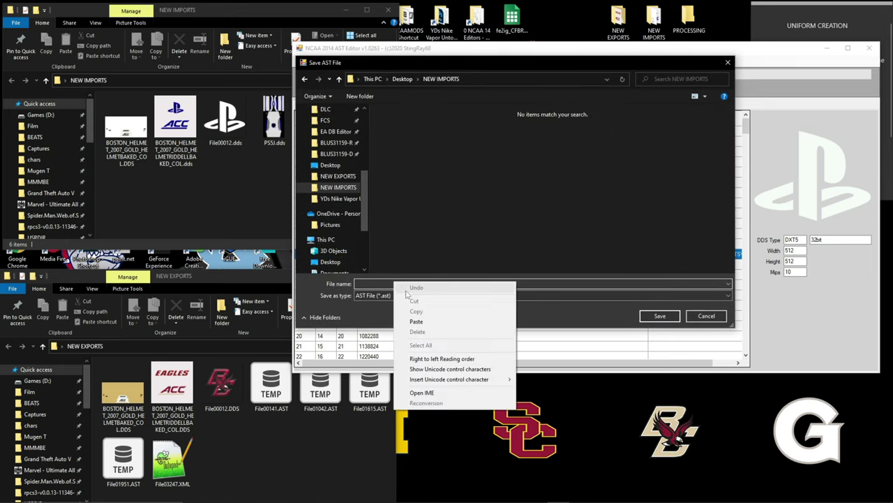
pyautogui.click(426, 318)
pyautogui.click(658, 316)
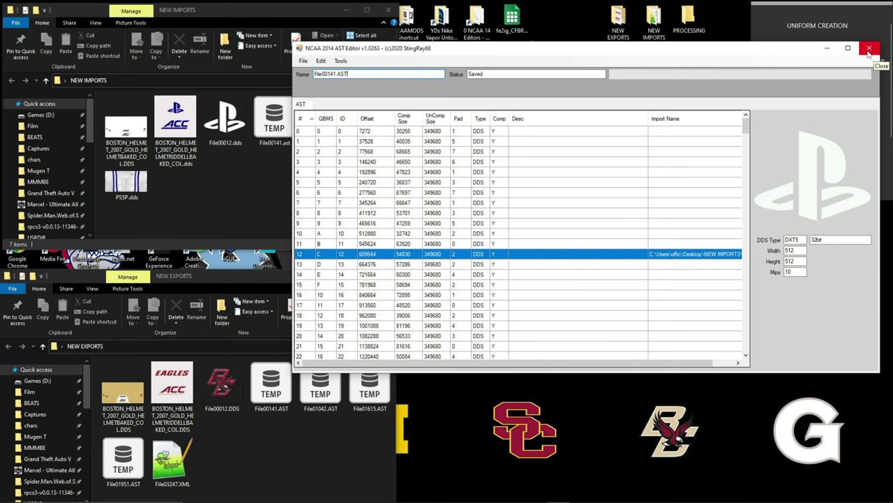
pyautogui.click(870, 47)
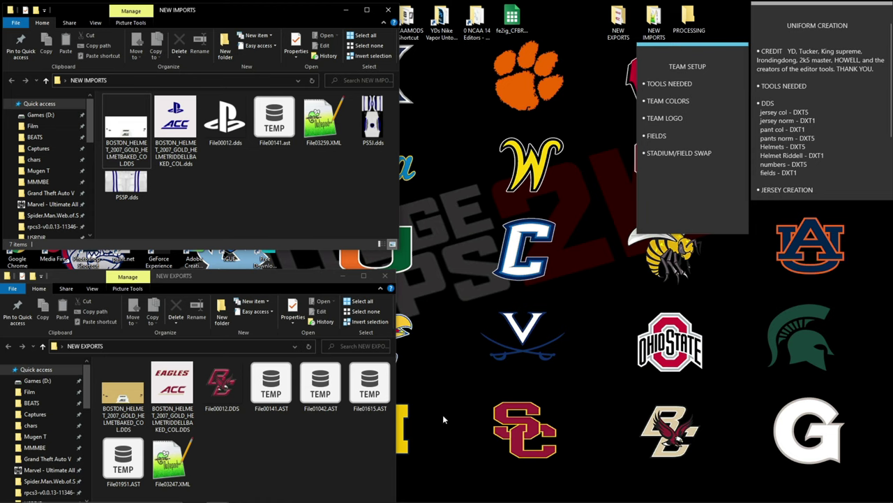
# - Reopen the NCAA 2014 AST Editor and load File01042.AST from the NEW EXPORTS folder
pyautogui.moveTo(377, 492)
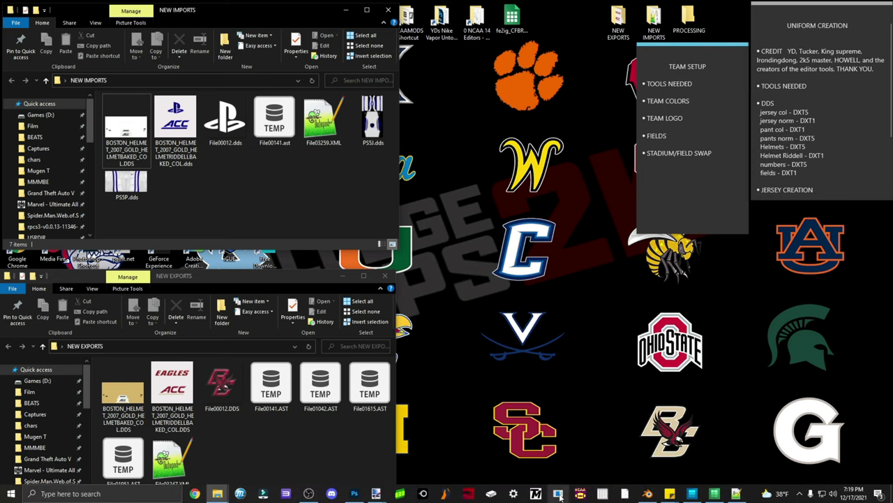
pyautogui.click(580, 497)
pyautogui.moveTo(359, 96); pyautogui.dragTo(505, 95)
pyautogui.click(310, 103)
pyautogui.click(339, 113)
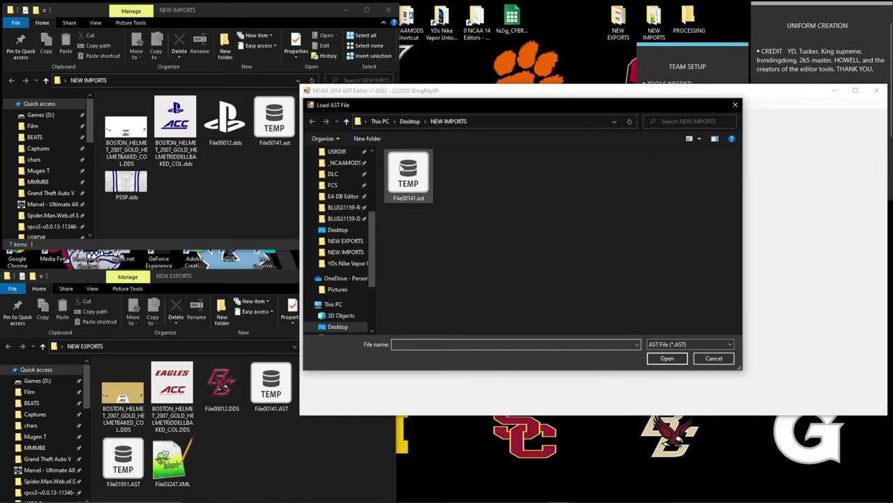
pyautogui.scroll(1, 365, 203)
pyautogui.click(345, 251)
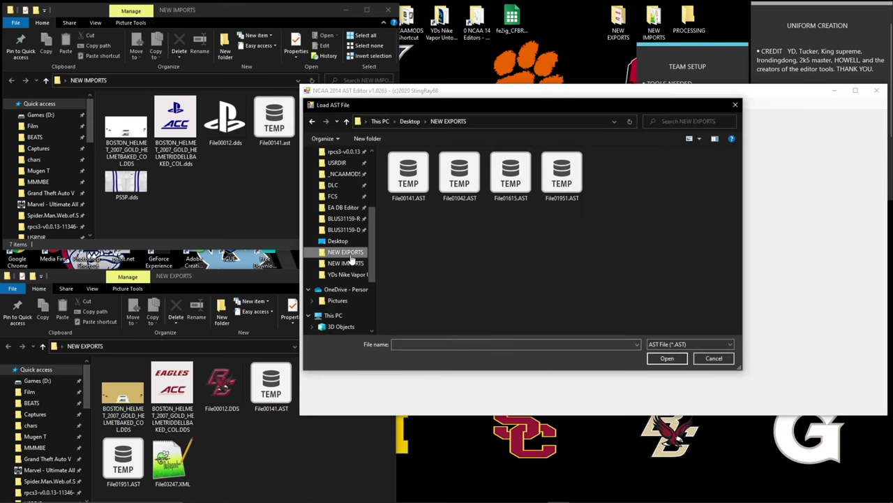
pyautogui.click(452, 180)
pyautogui.click(667, 358)
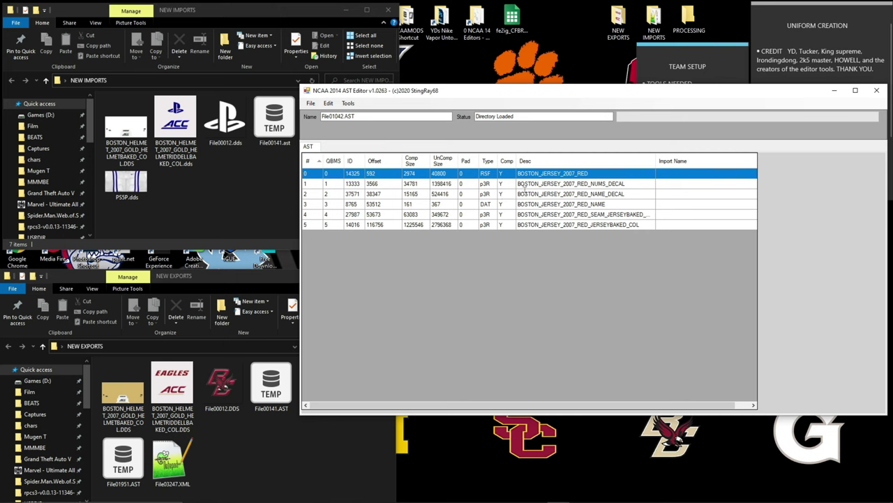
# - Extract the BOSTON_JERSEY_2007_RED_NUMS_DECAL texture to the Desktop
pyautogui.click(538, 184)
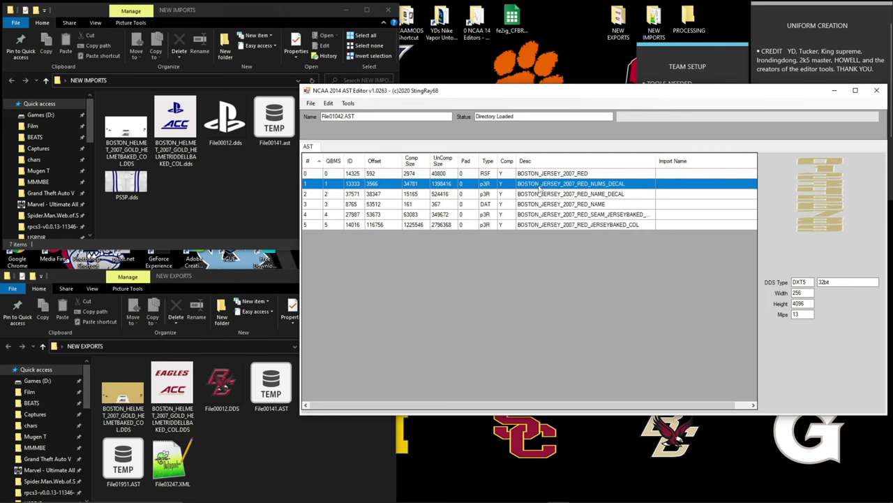
pyautogui.click(573, 196)
pyautogui.click(585, 188)
pyautogui.rightClick(585, 187)
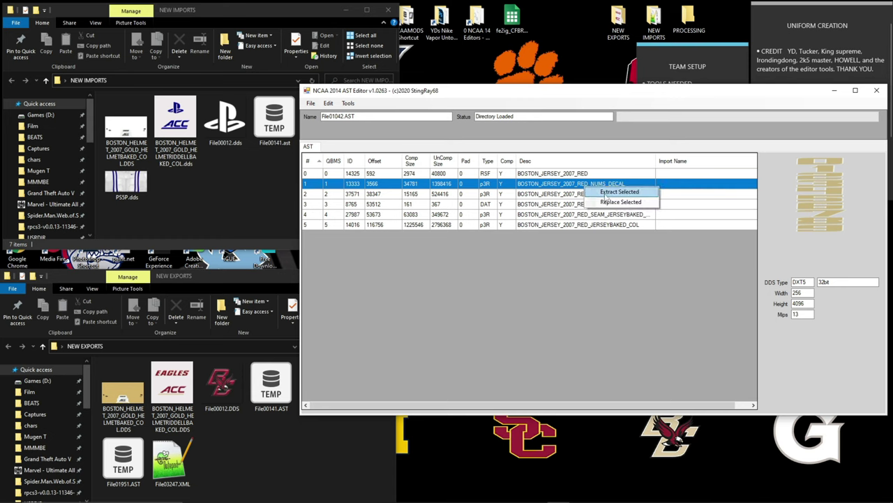
pyautogui.click(606, 194)
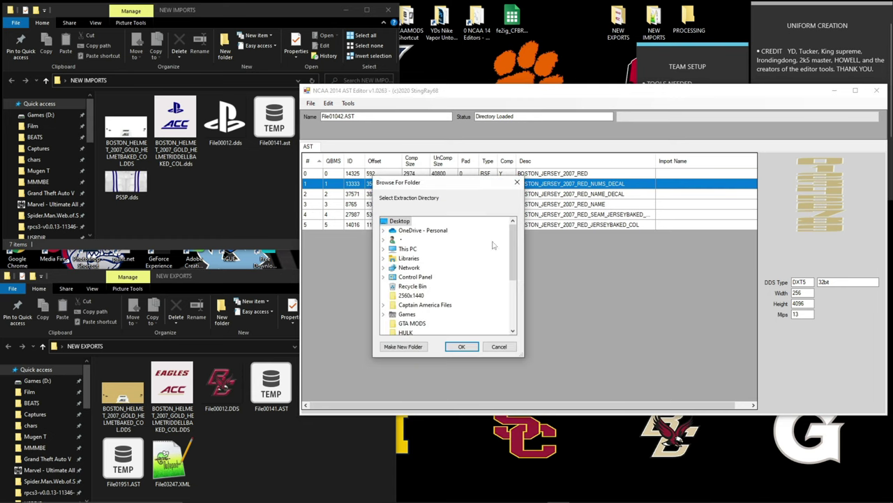
pyautogui.click(461, 344)
# - Extract the BOSTON_JERSEY_2007_RED_NAME_DECAL texture to the Desktop
pyautogui.click(587, 196)
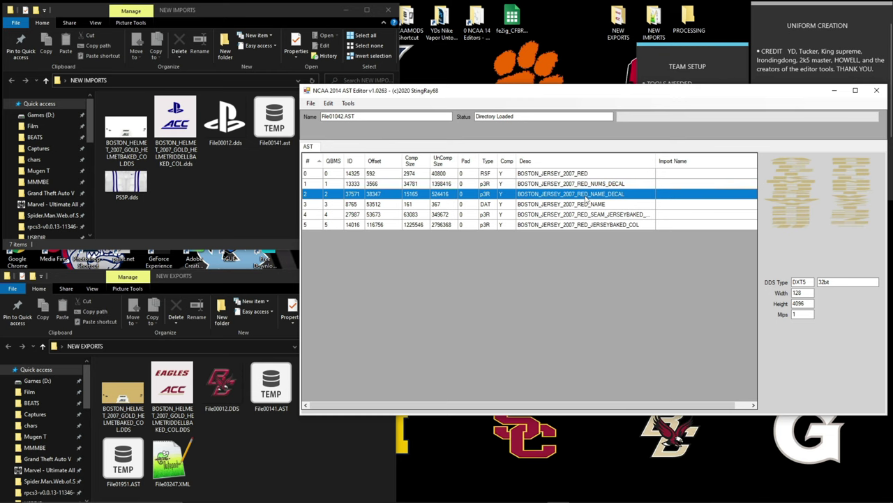
pyautogui.rightClick(588, 200)
pyautogui.click(595, 205)
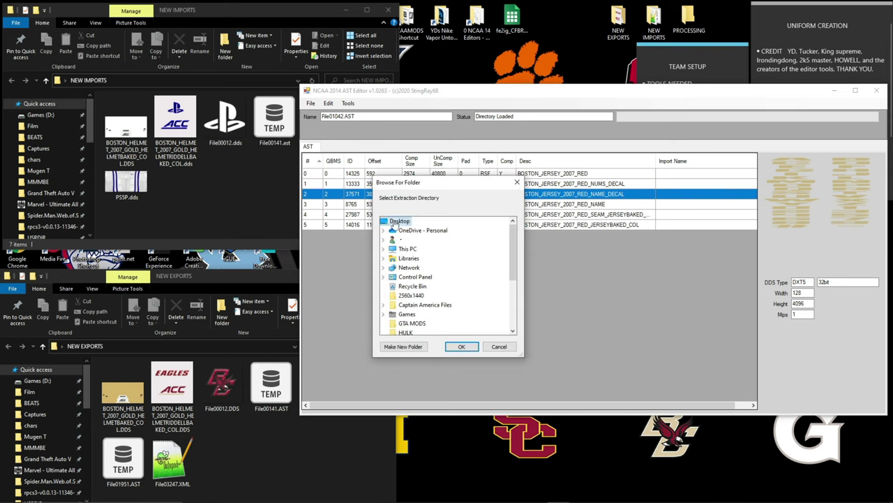
pyautogui.click(461, 346)
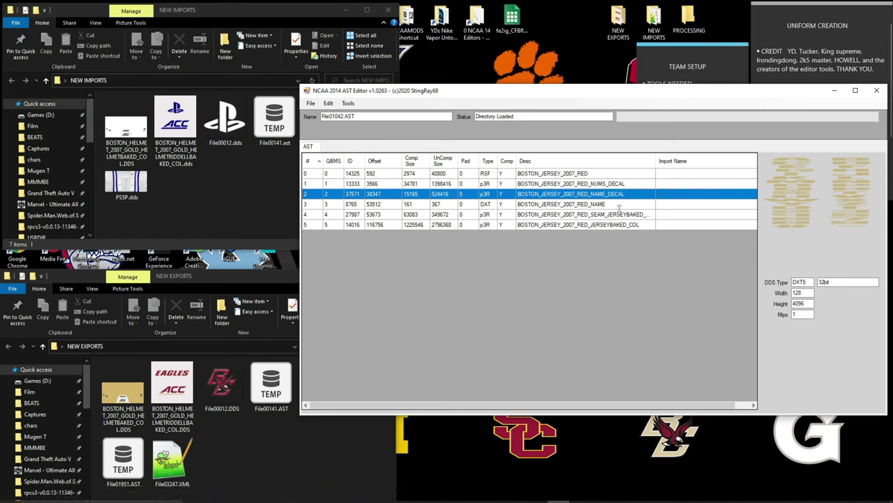
pyautogui.click(598, 205)
pyautogui.click(604, 194)
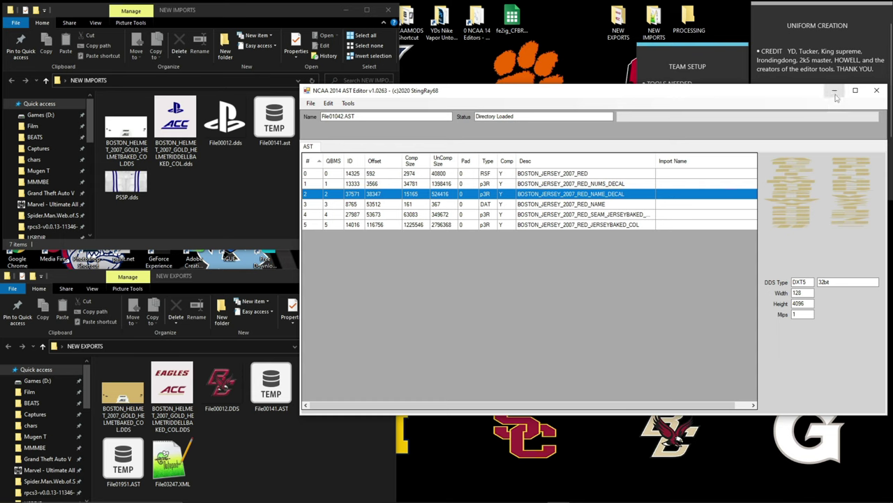
# - Minimize the AST editor and the NEW IMPORTS and NEW EXPORTS windows to reveal the desktop
pyautogui.moveTo(514, 497)
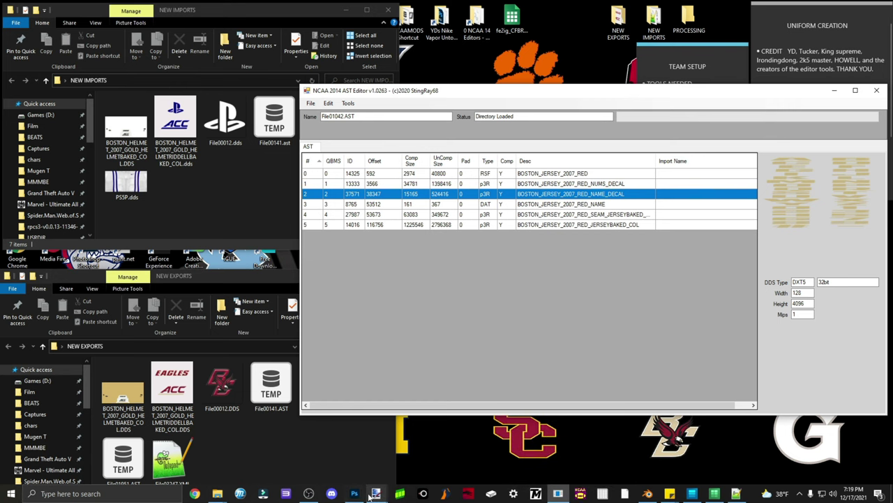
pyautogui.click(836, 91)
pyautogui.click(345, 10)
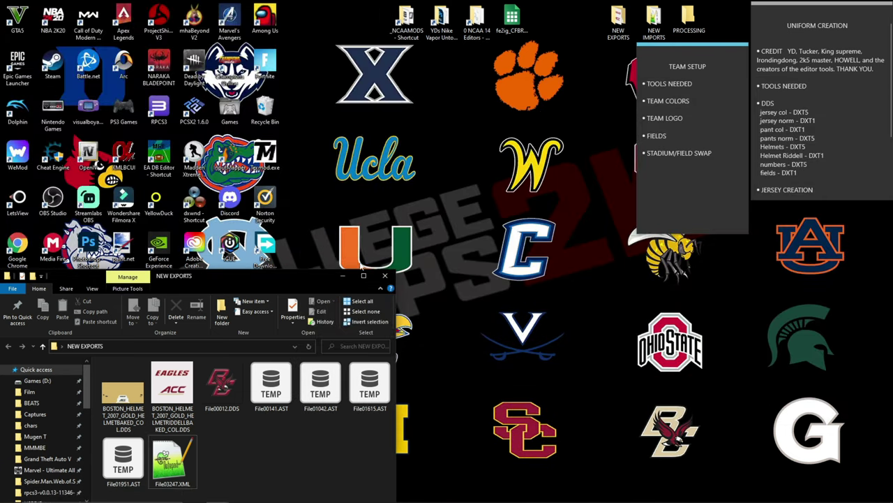
pyautogui.click(344, 276)
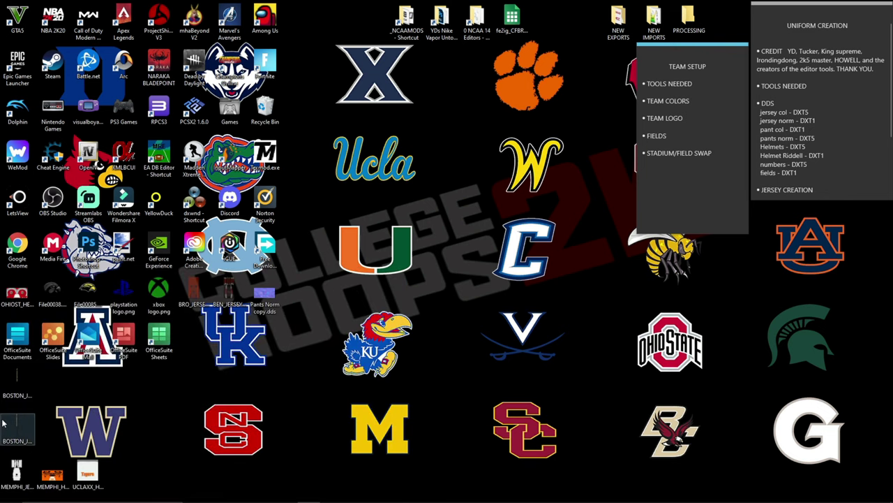
# - Open the extracted BOSTON_JERSEY_2007_RED_NUMS_DECAL.DDS texture from the Desktop in paint.net
pyautogui.rightClick(14, 396)
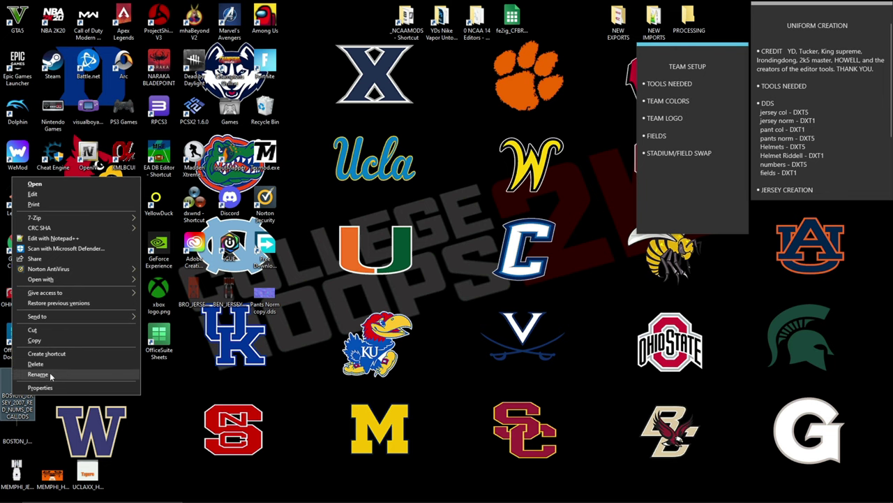
pyautogui.click(79, 421)
pyautogui.doubleClick(17, 391)
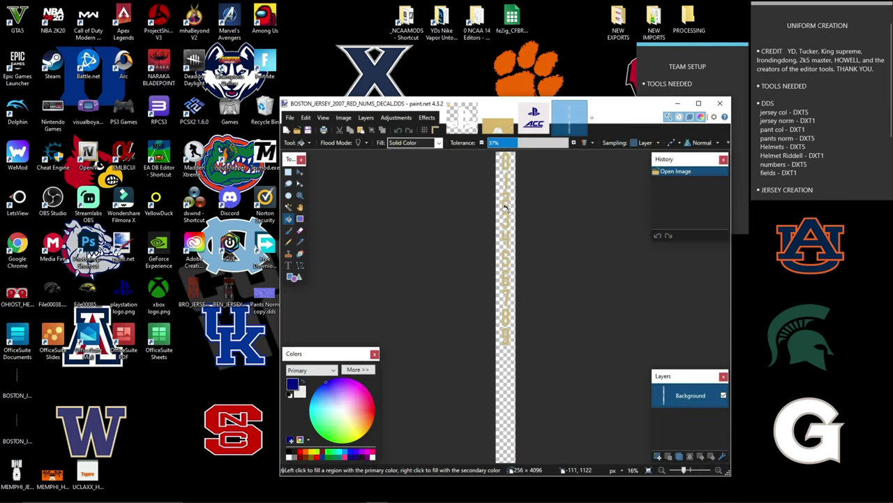
# - Fill every gold digit in the jersey number texture with the dark blue primary color using the Paint Bucket
pyautogui.click(718, 470)
pyautogui.click(718, 470)
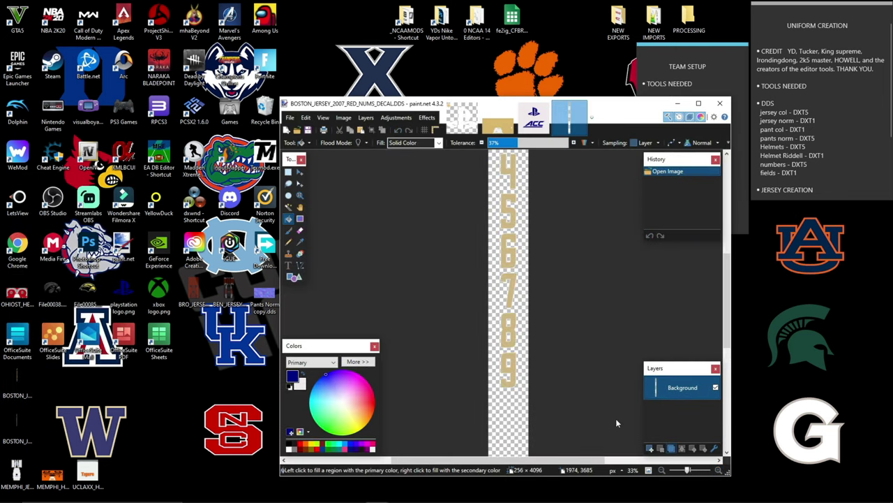
pyautogui.click(718, 471)
pyautogui.click(718, 471)
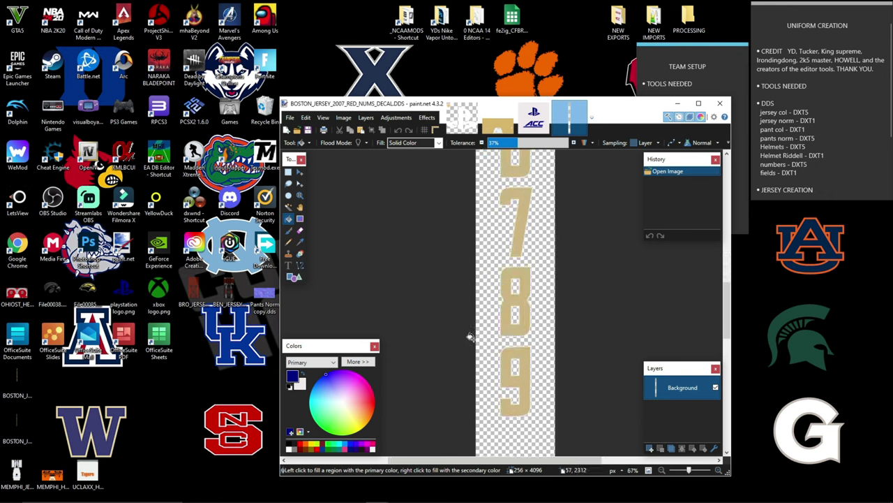
pyautogui.click(522, 353)
pyautogui.click(525, 291)
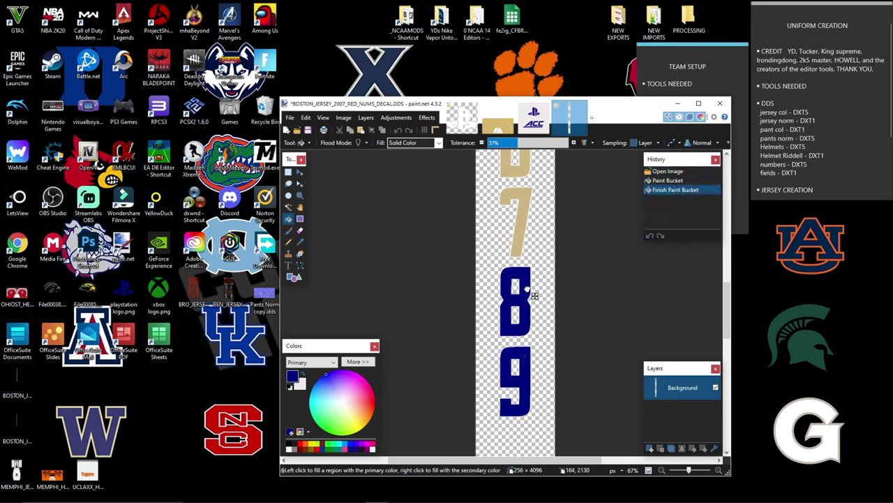
pyautogui.scroll(2, 525, 286)
pyautogui.click(523, 257)
pyautogui.scroll(1, 524, 280)
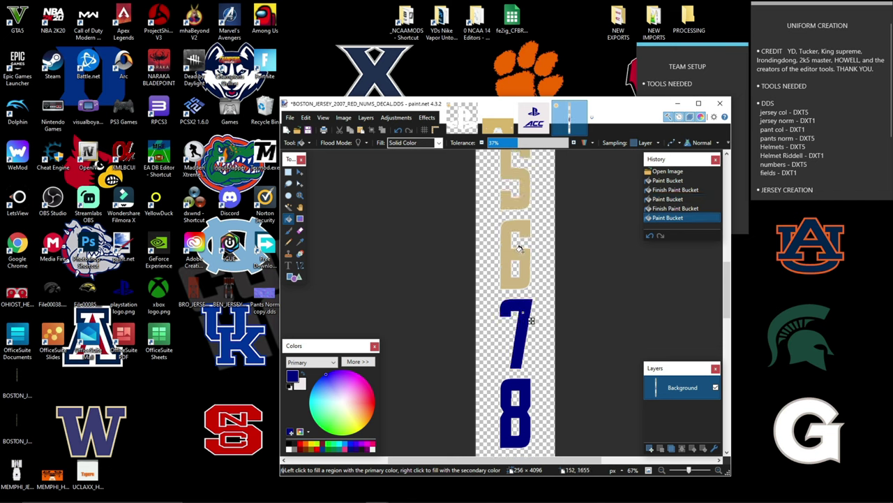
pyautogui.click(529, 318)
pyautogui.scroll(8, 530, 279)
pyautogui.scroll(-10, 538, 220)
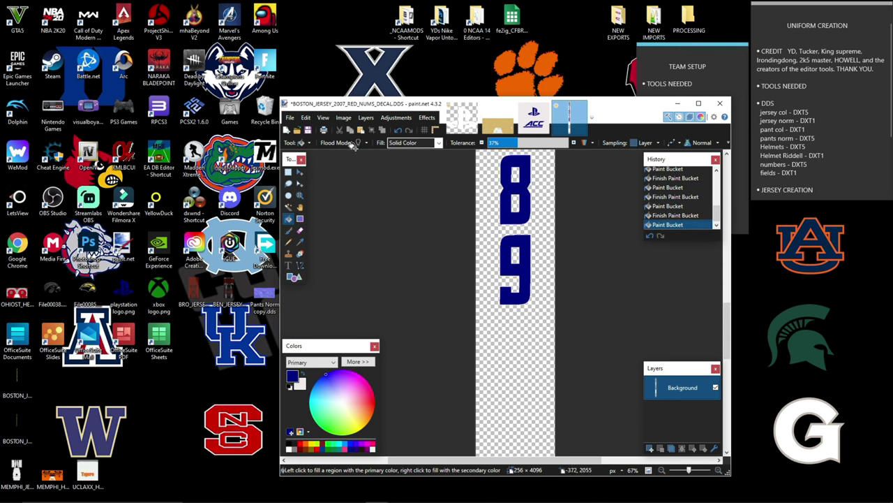
# - Save the recolored number texture over the original DDS file in BC3 (Linear, DXT5) format
pyautogui.hotkey('ctrl', 's')
pyautogui.click(363, 186)
pyautogui.click(363, 242)
pyautogui.click(522, 318)
# - Fill all letters and digits in the BOSTON_JERSEY_2007_RED_NAME_DECAL texture with dark blue and save it as BC3 (Linear, DXT5) with mip maps
pyautogui.click(605, 115)
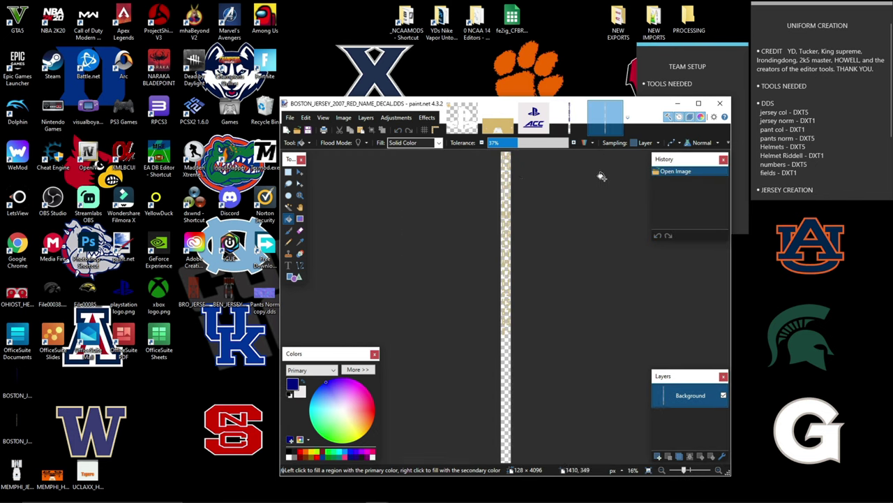
pyautogui.click(513, 363)
pyautogui.scroll(-2, 525, 314)
pyautogui.click(577, 300)
pyautogui.scroll(1, 525, 254)
pyautogui.scroll(14, 525, 255)
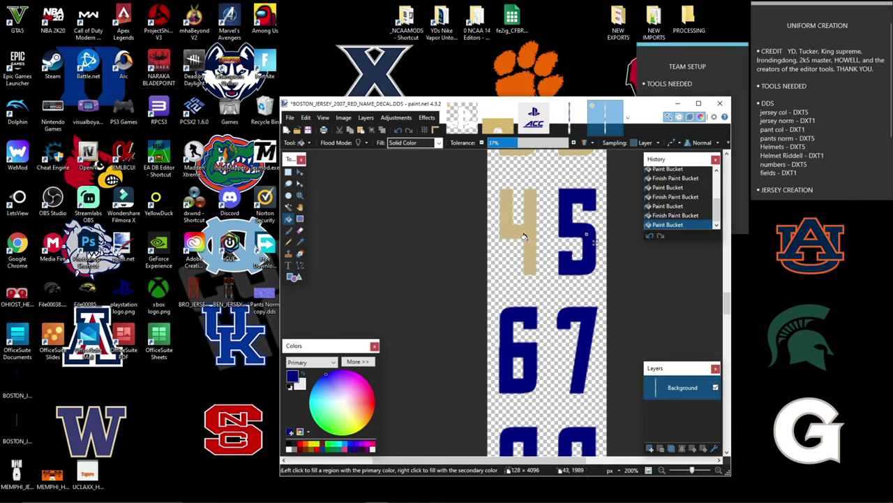
pyautogui.scroll(12, 573, 205)
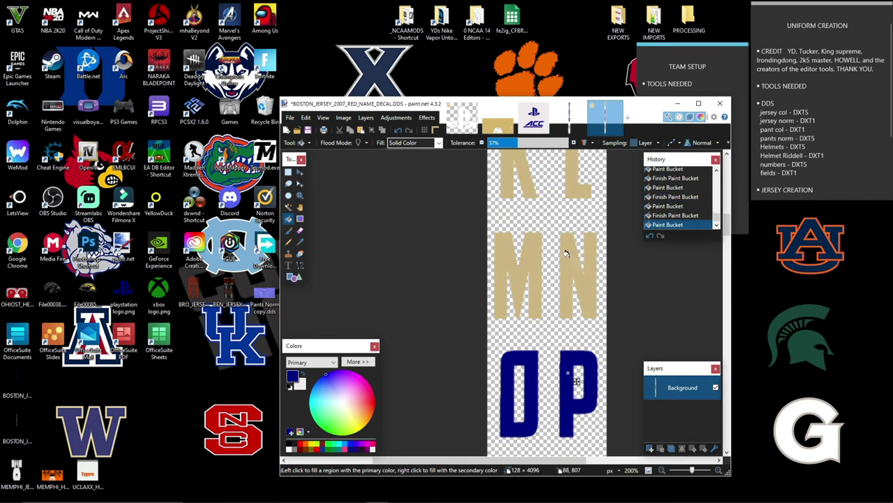
pyautogui.click(519, 256)
pyautogui.click(575, 268)
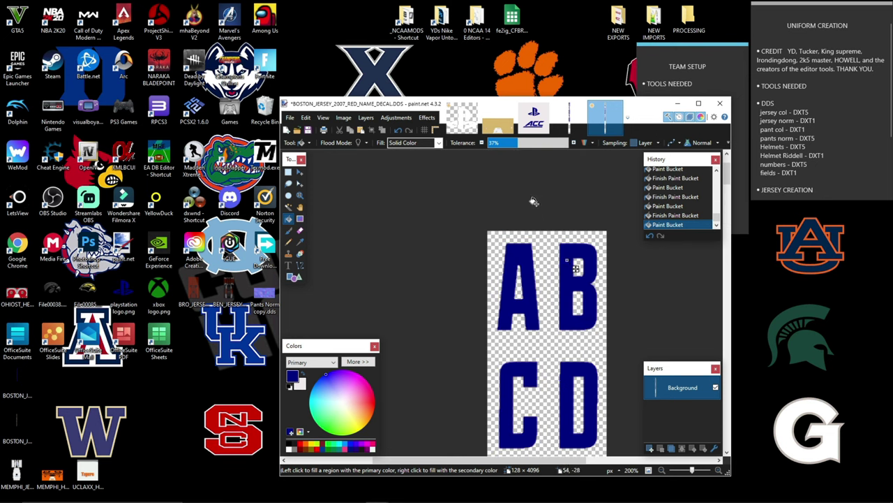
pyautogui.hotkey('ctrl', 's')
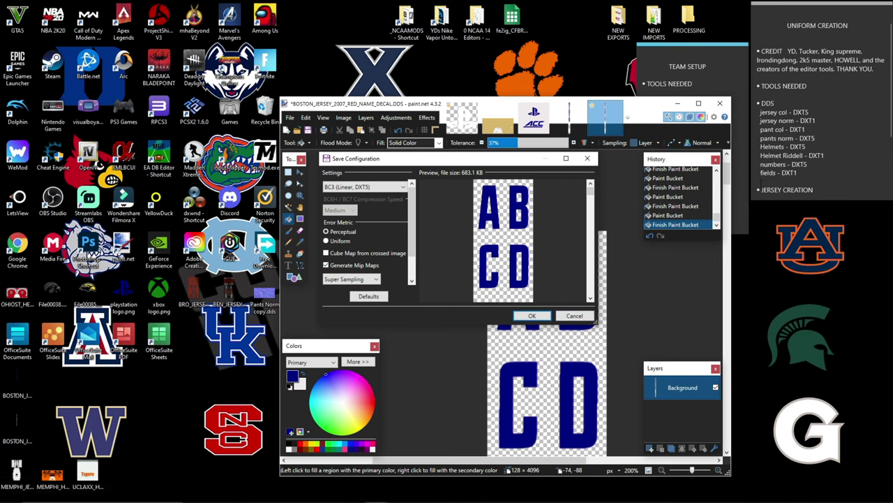
pyautogui.click(532, 315)
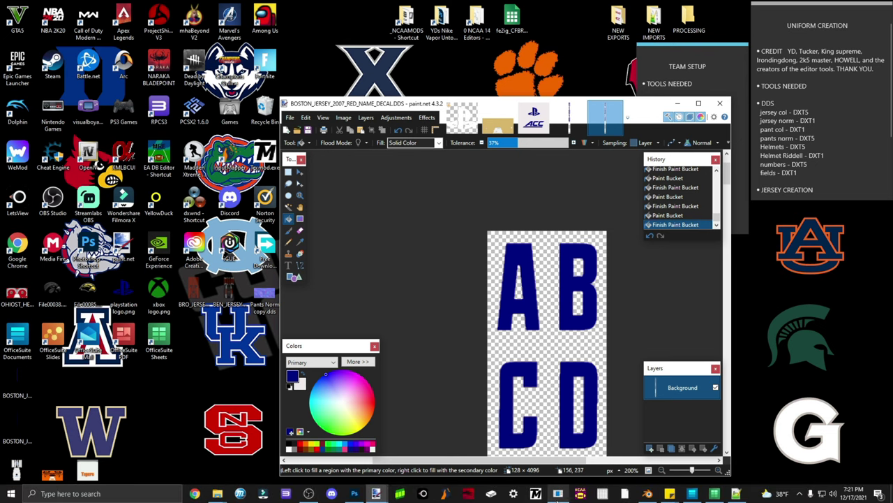
# - Switch to the NCAA 2014 AST Editor, arrange it beside the NEW IMPORTS and NEW EXPORTS folder windows, and minimize paint.net
pyautogui.click(557, 493)
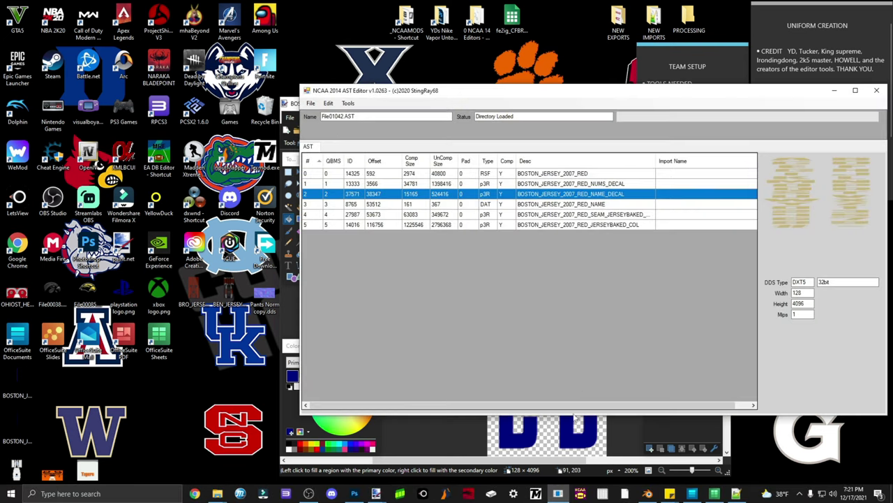
pyautogui.click(609, 186)
pyautogui.click(607, 194)
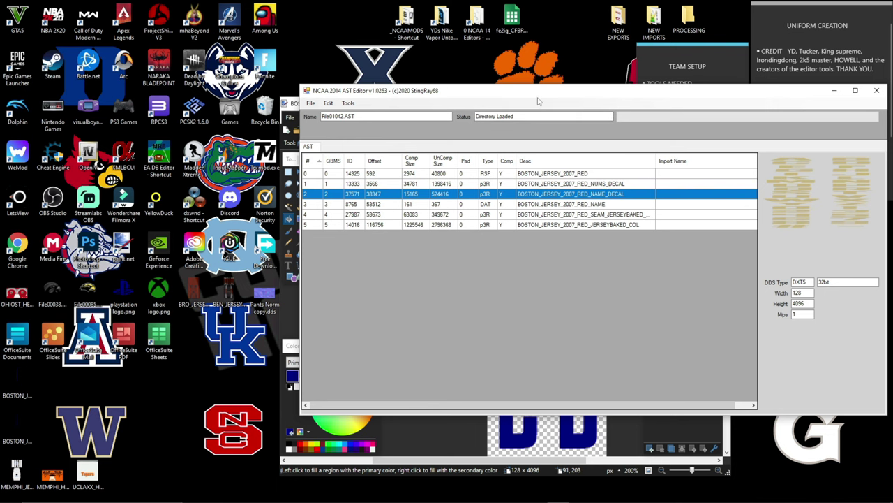
pyautogui.moveTo(529, 99)
pyautogui.mouseDown()
pyautogui.moveTo(550, 106)
pyautogui.moveTo(540, 99)
pyautogui.mouseUp()
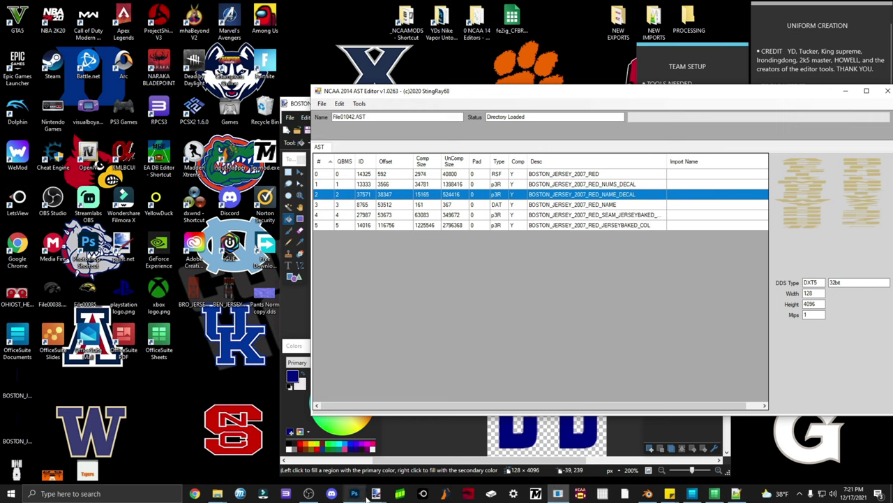
pyautogui.moveTo(217, 493)
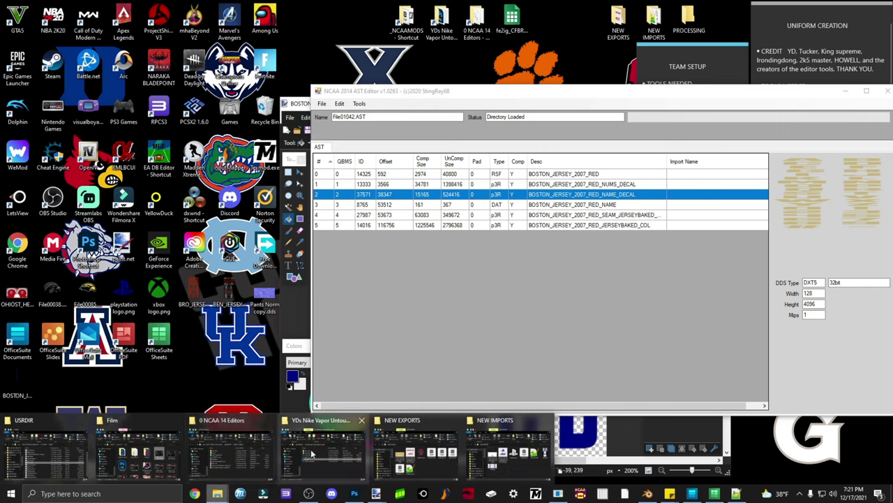
pyautogui.click(406, 456)
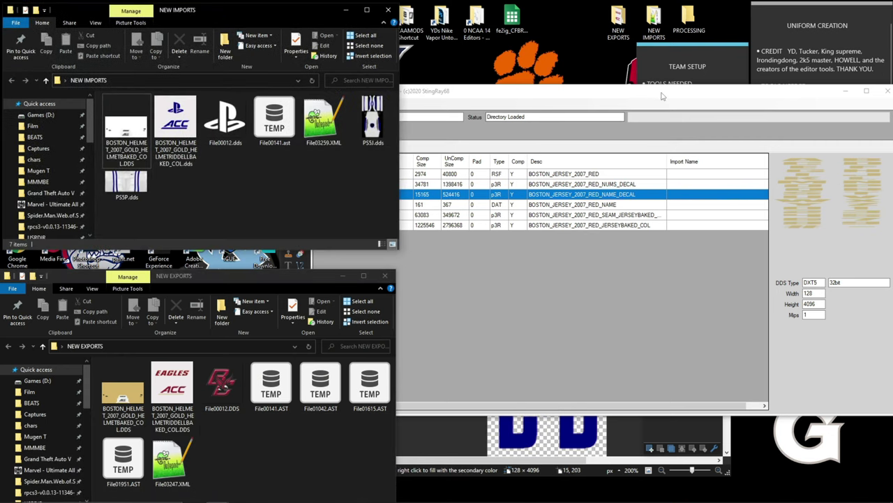
pyautogui.moveTo(664, 96)
pyautogui.mouseDown()
pyautogui.moveTo(684, 107)
pyautogui.moveTo(695, 88)
pyautogui.mouseUp()
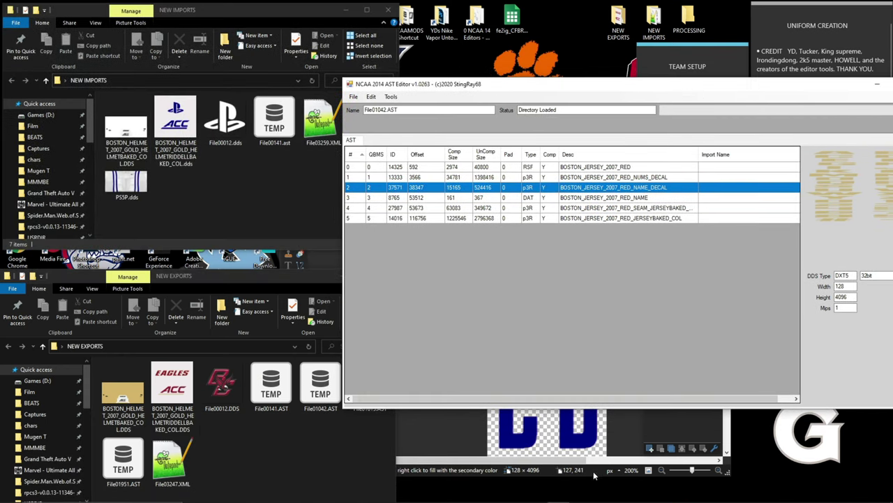
pyautogui.click(588, 478)
pyautogui.click(678, 98)
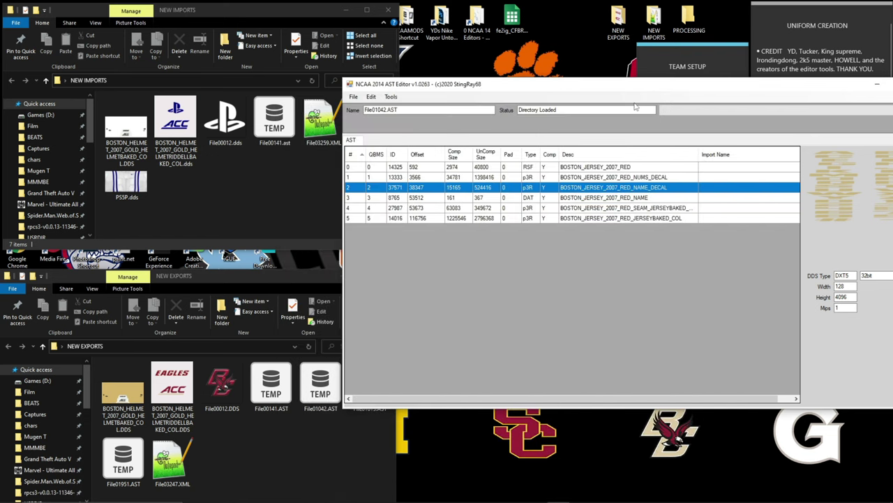
pyautogui.moveTo(592, 88); pyautogui.dragTo(559, 92)
# - Replace the BOSTON_JERSEY_2007_RED_NUMS_DECAL entry with the edited BOSTON_JERSEY_2007_RED_NUMS_DECAL.DDS from the Desktop
pyautogui.click(610, 181)
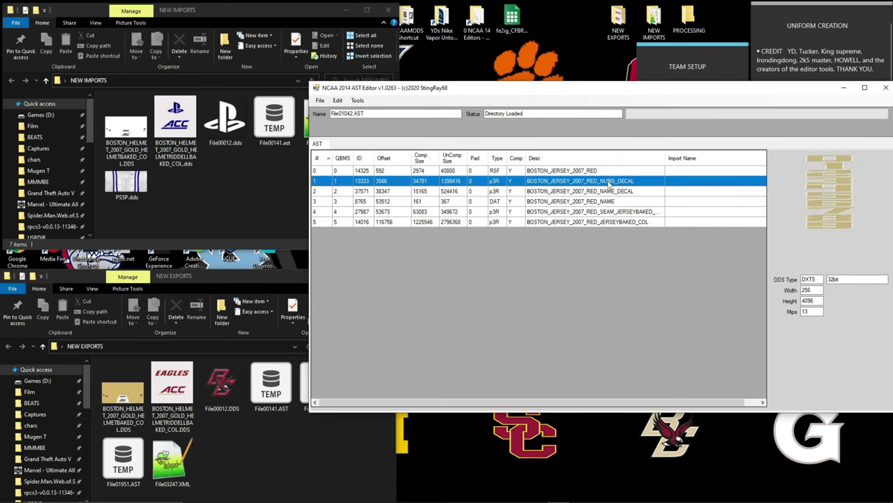
pyautogui.rightClick(609, 184)
pyautogui.click(626, 198)
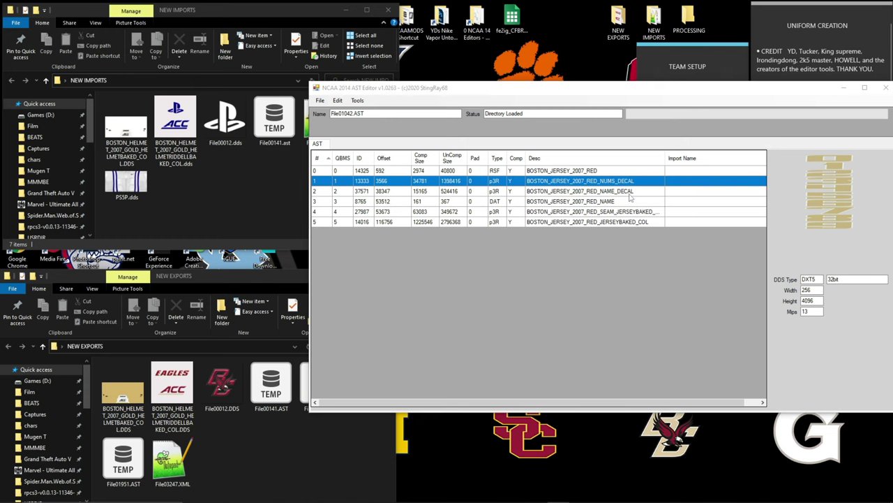
pyautogui.click(348, 228)
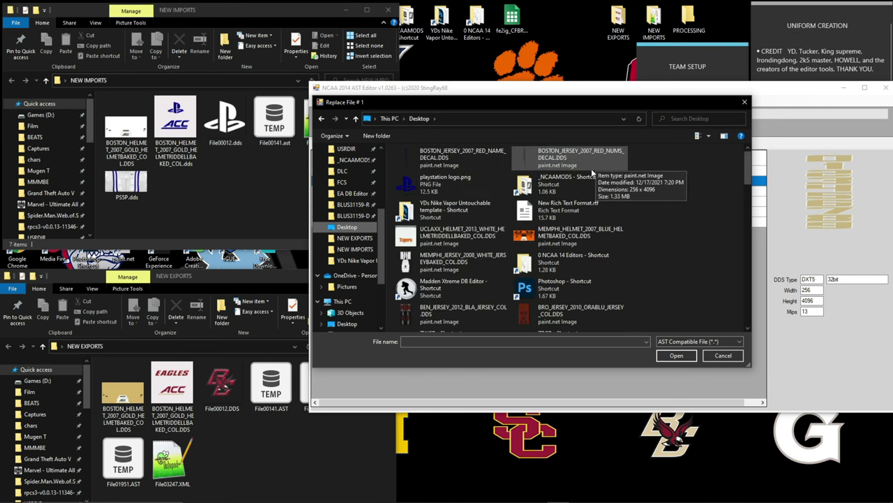
pyautogui.click(577, 162)
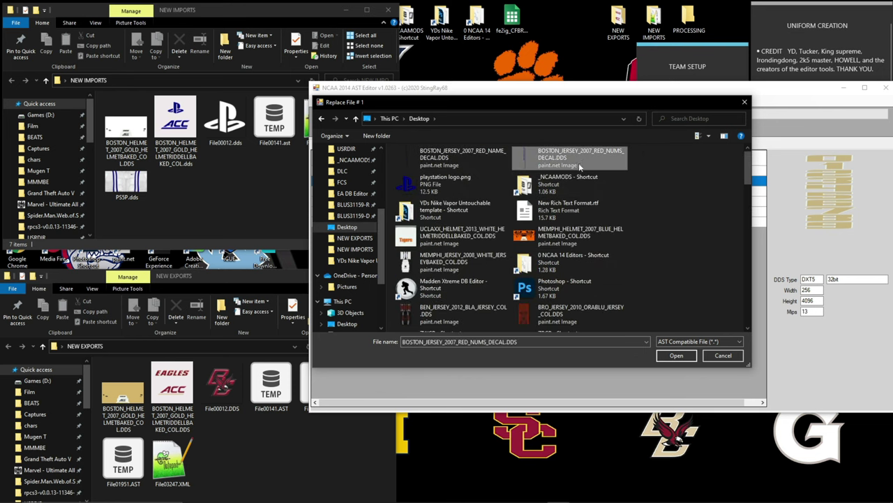
pyautogui.click(687, 356)
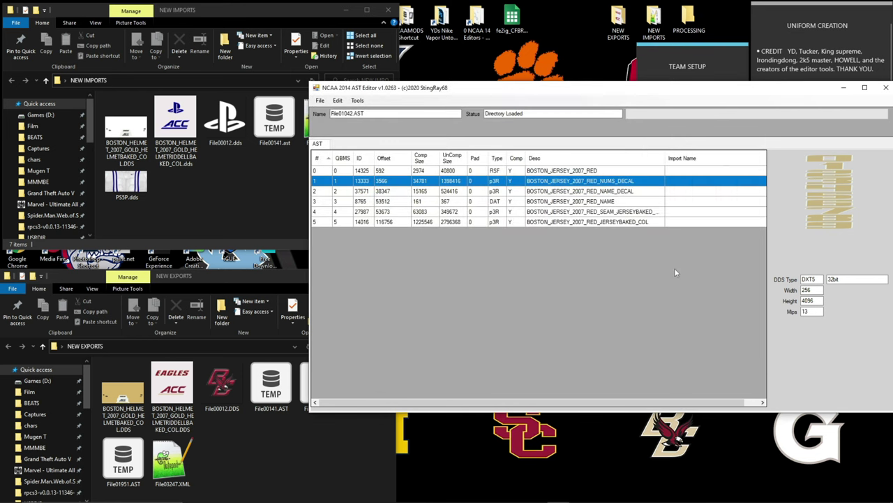
# - Replace the BOSTON_JERSEY_2007_RED_NAME_DECAL entry with its edited DDS from the Desktop, and preview both replaced decals
pyautogui.click(617, 195)
pyautogui.rightClick(617, 194)
pyautogui.click(645, 208)
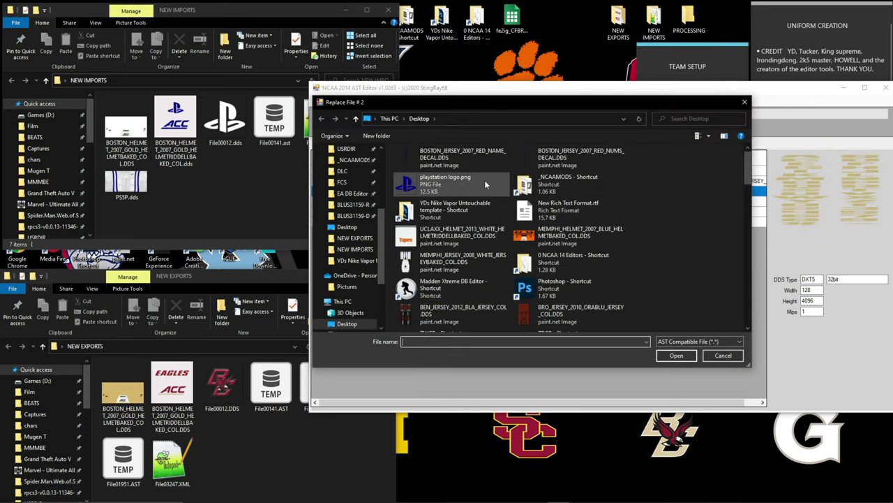
pyautogui.click(472, 162)
pyautogui.click(677, 357)
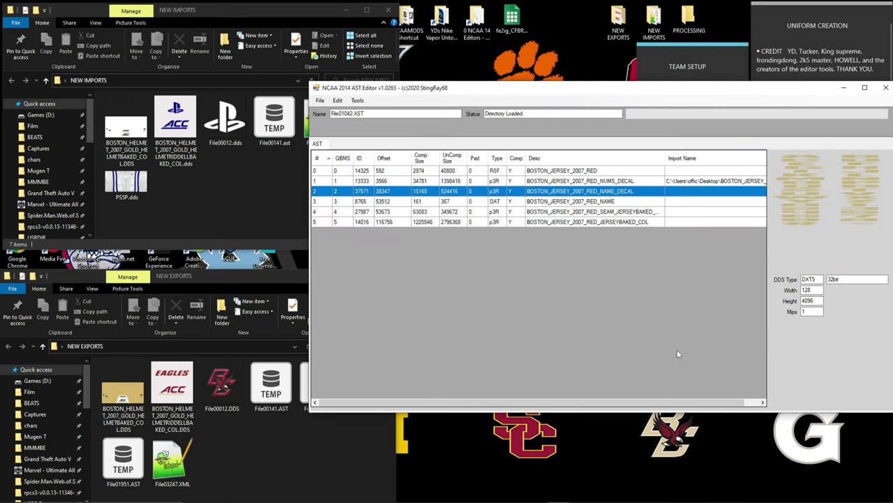
pyautogui.click(648, 182)
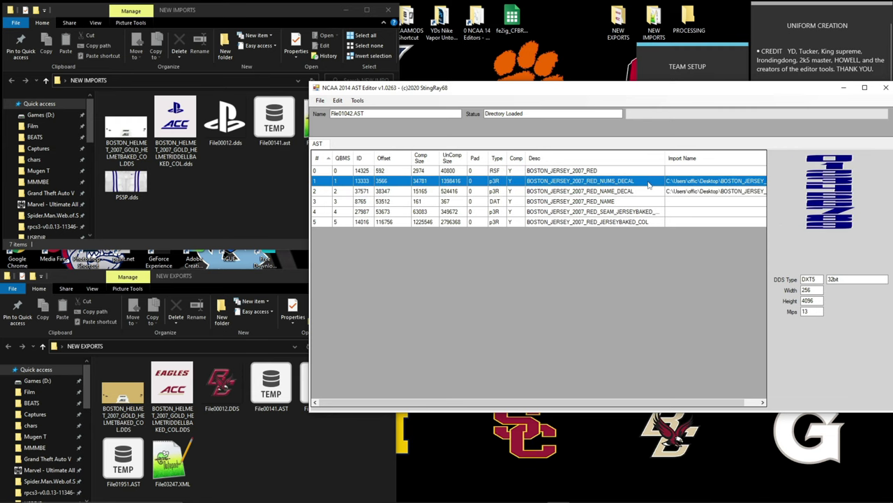
pyautogui.click(638, 191)
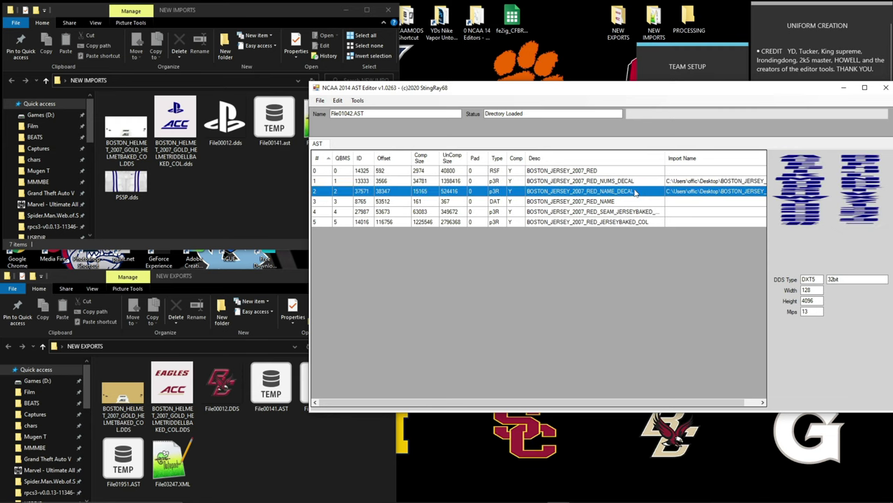
# - Replace the BOSTON_JERSEY_2007_RED_JERSEYBAKED_COL entry with PS5J.dds from the NEW IMPORTS folder
pyautogui.click(632, 202)
pyautogui.click(629, 212)
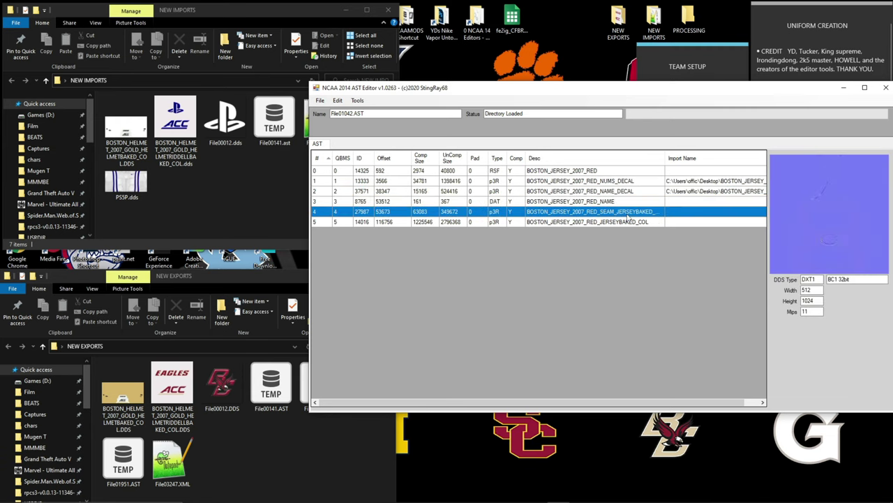
pyautogui.click(630, 222)
pyautogui.rightClick(631, 222)
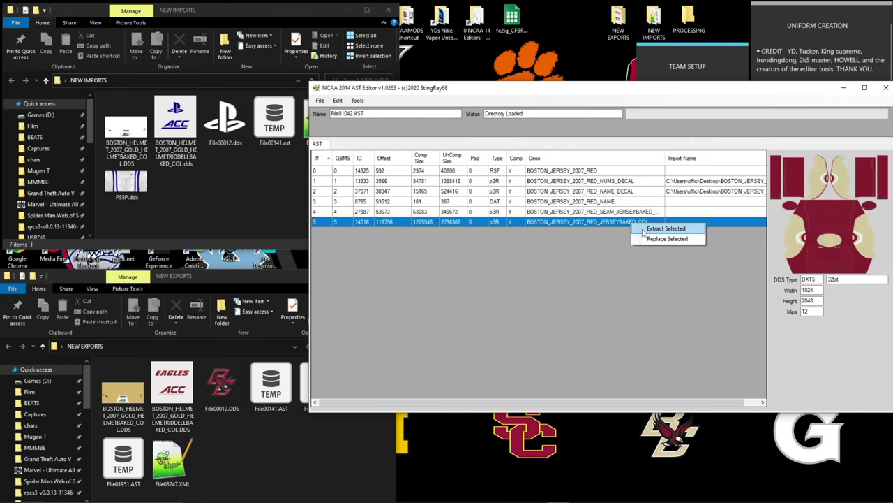
pyautogui.click(652, 238)
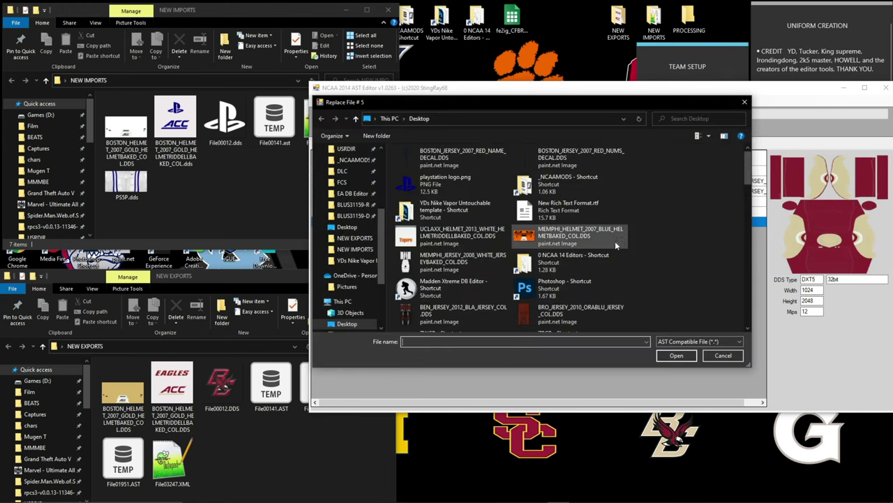
pyautogui.scroll(1, 349, 206)
pyautogui.scroll(-1, 349, 210)
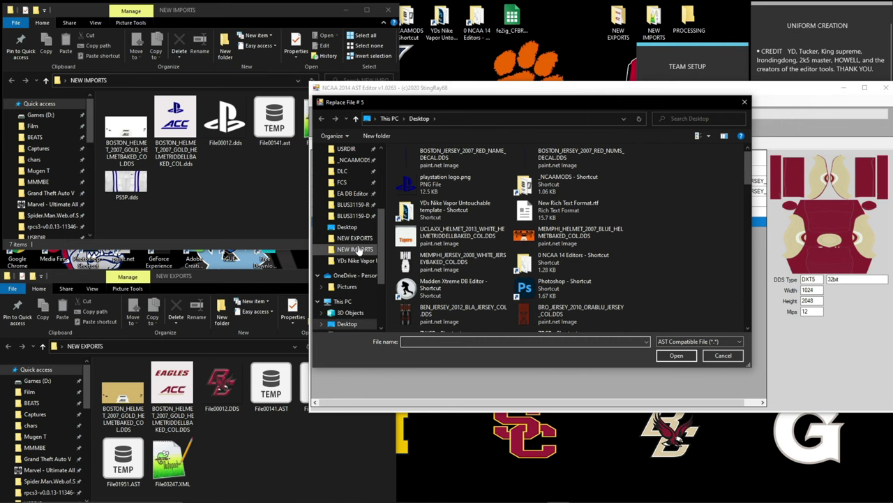
pyautogui.click(354, 249)
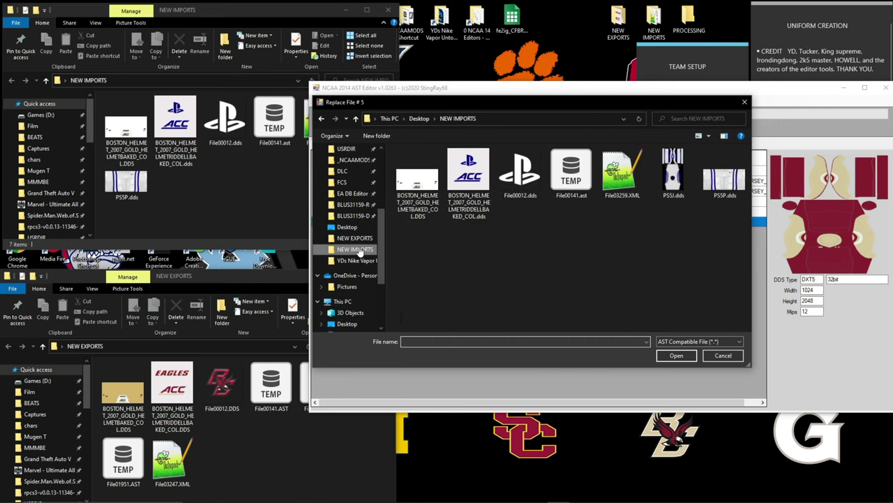
pyautogui.click(673, 173)
pyautogui.click(677, 356)
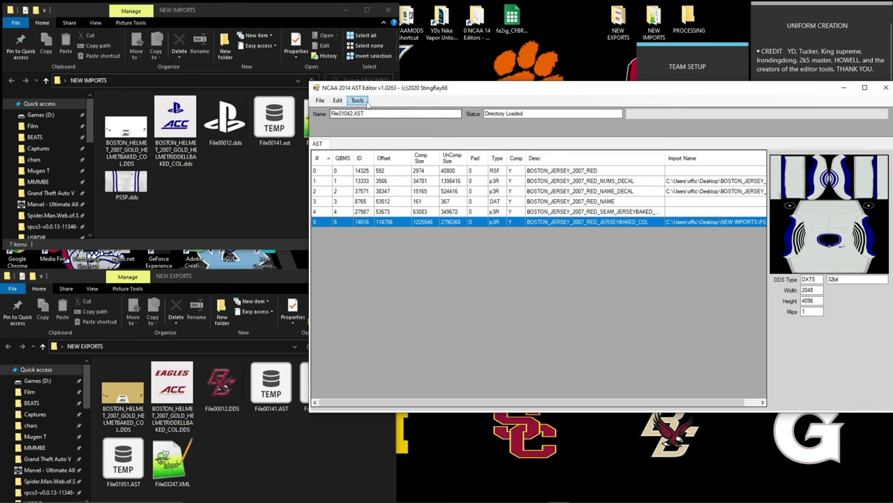
# - Save the edited jersey archive as File01042 in the NEW IMPORTS folder, reusing its original name, and close its editor window
pyautogui.moveTo(353, 113); pyautogui.dragTo(340, 117)
pyautogui.rightClick(342, 117)
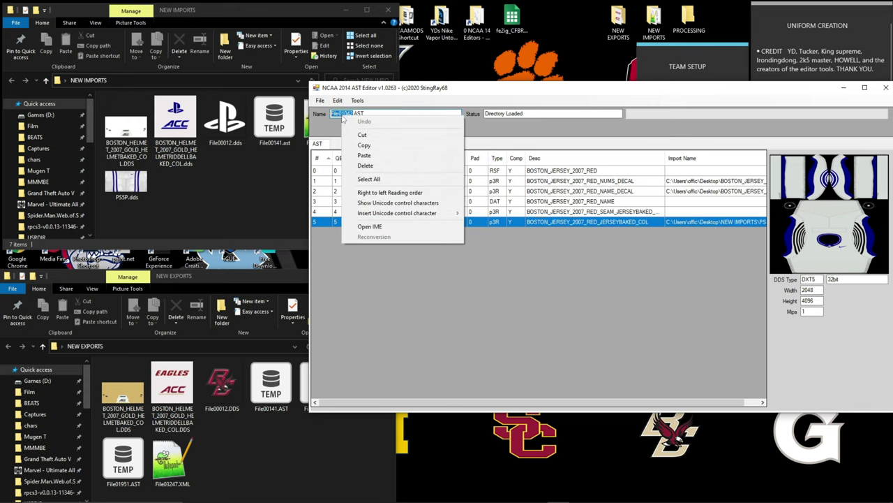
pyautogui.click(376, 145)
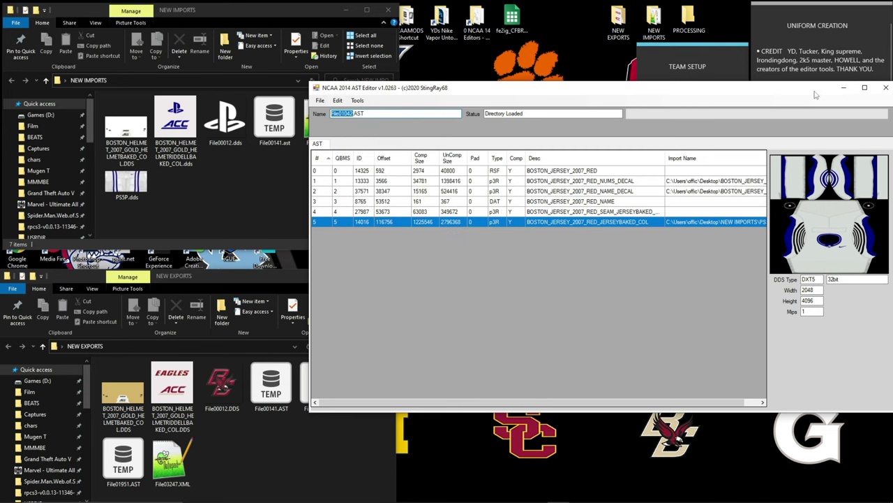
pyautogui.click(320, 100)
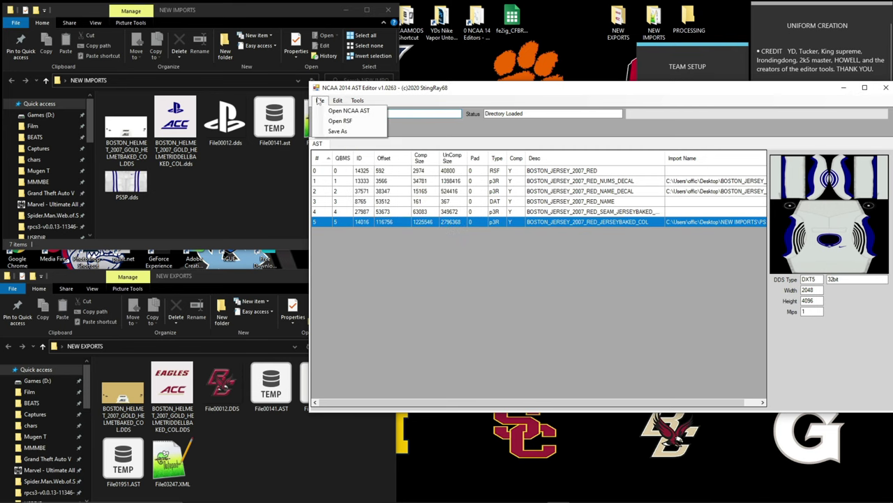
pyautogui.click(338, 131)
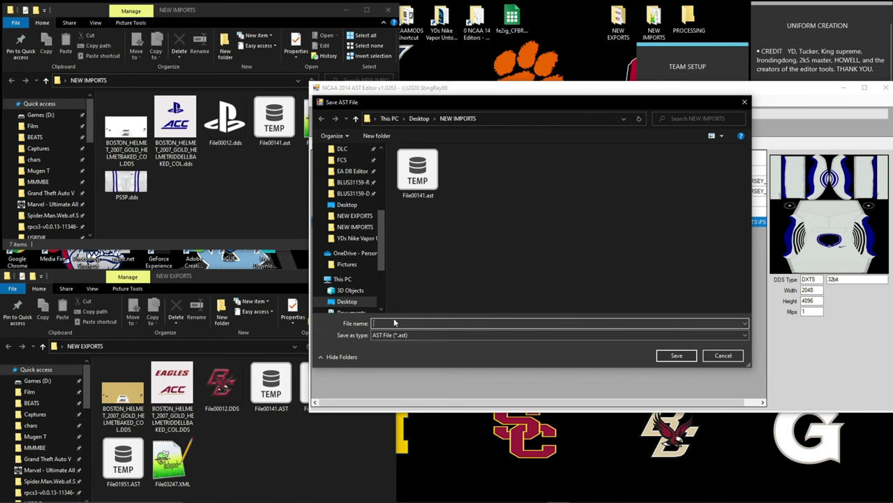
pyautogui.rightClick(395, 321)
pyautogui.click(418, 357)
pyautogui.click(682, 356)
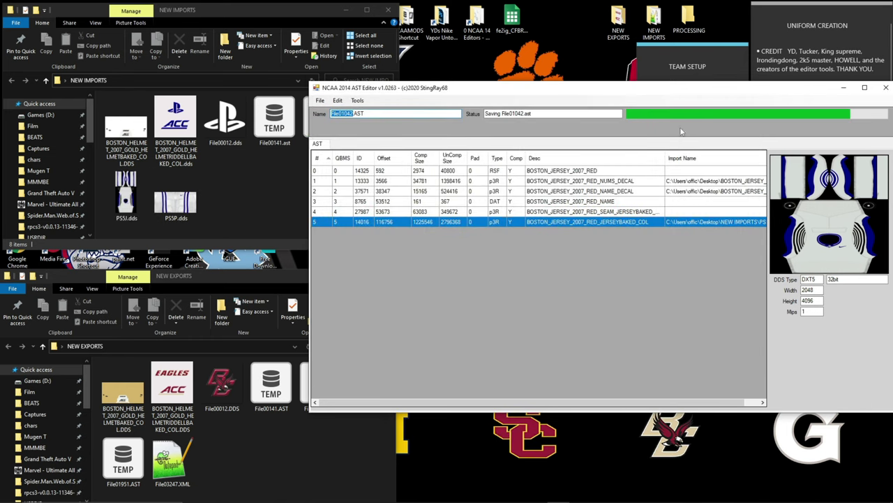
pyautogui.moveTo(688, 98); pyautogui.dragTo(672, 98)
pyautogui.click(870, 87)
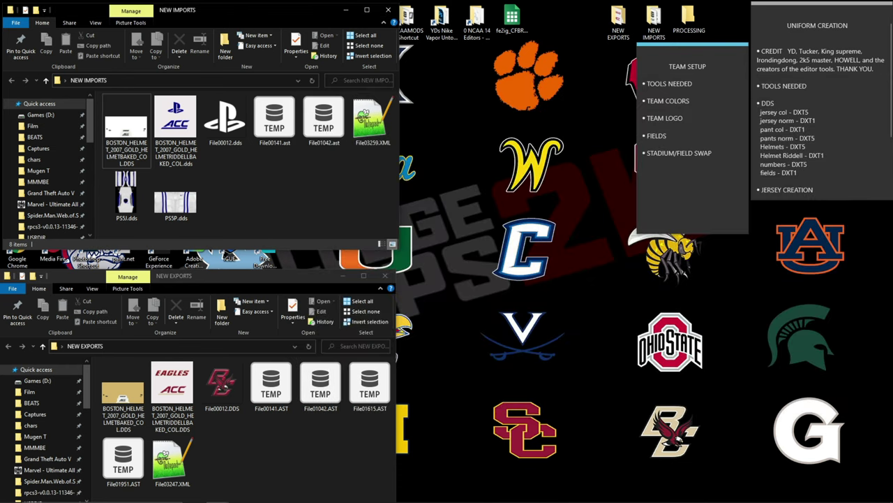
# - Launch a fresh NCAA 2014 AST Editor window and load File01615.AST from the NEW EXPORTS folder
pyautogui.click(565, 496)
pyautogui.click(163, 102)
pyautogui.click(178, 112)
pyautogui.moveTo(276, 94); pyautogui.dragTo(377, 115)
pyautogui.click(298, 251)
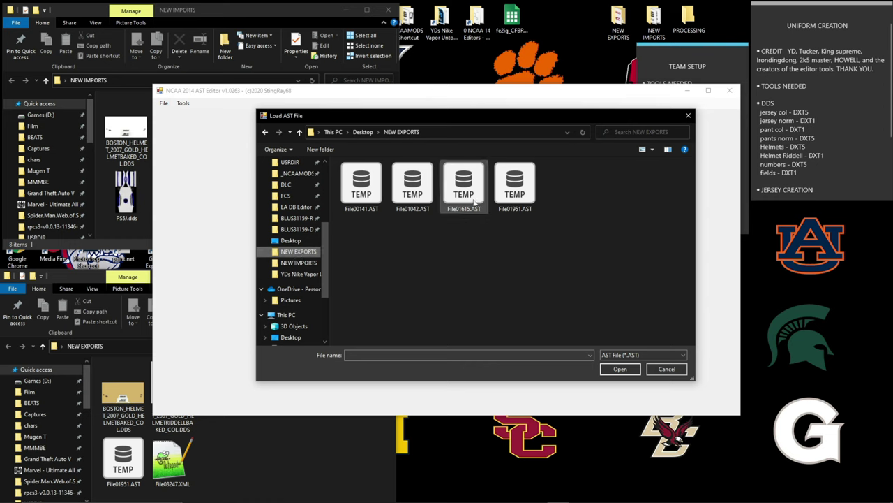
pyautogui.doubleClick(463, 185)
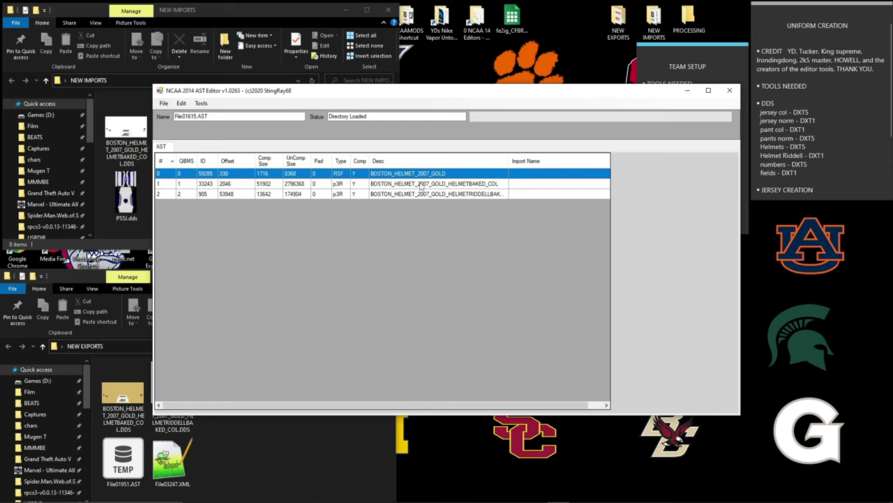
# - Replace the BOSTON_HELMET_2007_GOLD_HELMETBAKED_COL entry with its matching DDS from the NEW IMPORTS folder
pyautogui.click(421, 184)
pyautogui.rightClick(468, 186)
pyautogui.click(499, 205)
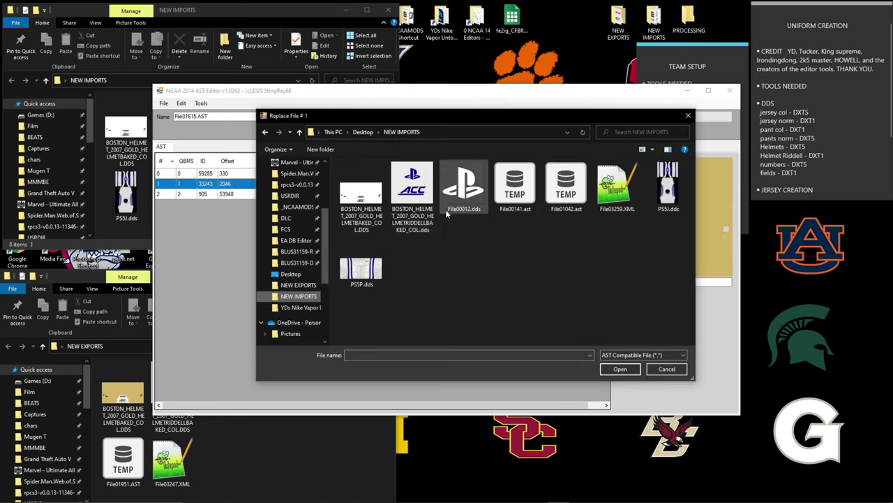
pyautogui.doubleClick(362, 190)
# - Replace the BOSTON_HELMET_2007_GOLD_HELMETRIDDELLBAKED_COL entry with the PlayStation-logo DDS of the same name from NEW IMPORTS
pyautogui.click(462, 194)
pyautogui.rightClick(462, 194)
pyautogui.click(493, 213)
pyautogui.doubleClick(413, 187)
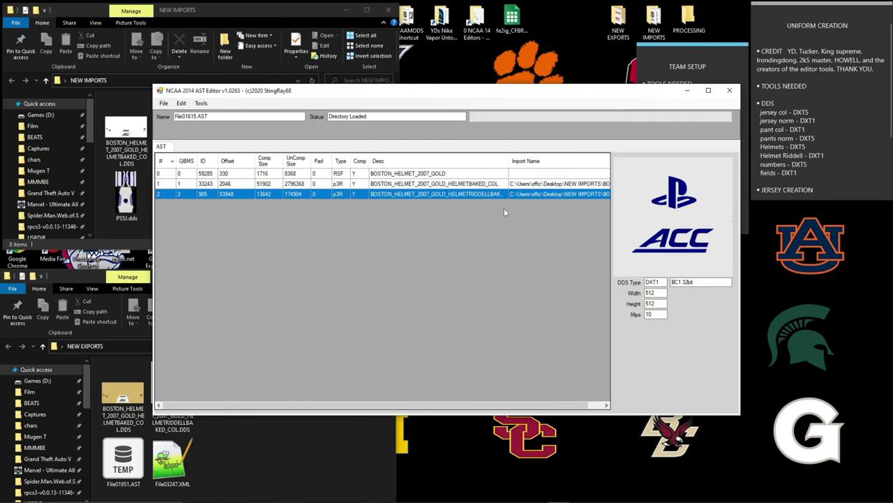
# - Save the edited helmet archive as File01615 in the NEW IMPORTS folder
pyautogui.click(163, 103)
pyautogui.click(188, 145)
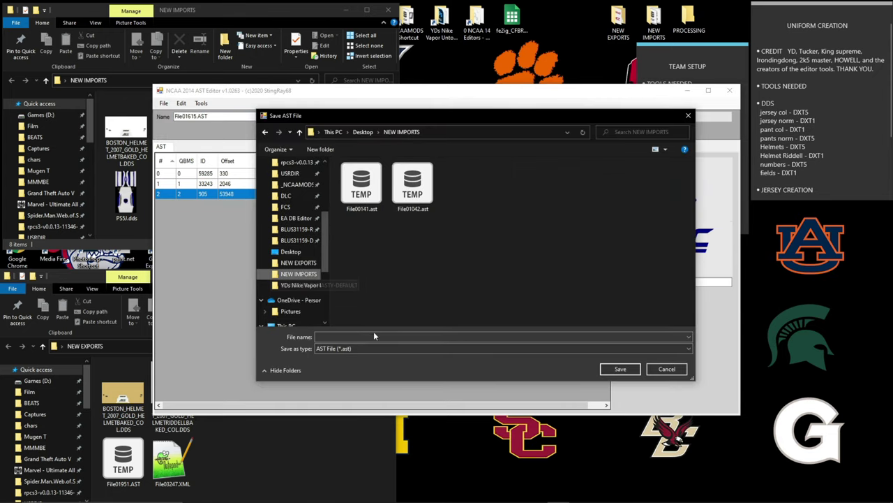
pyautogui.click(619, 369)
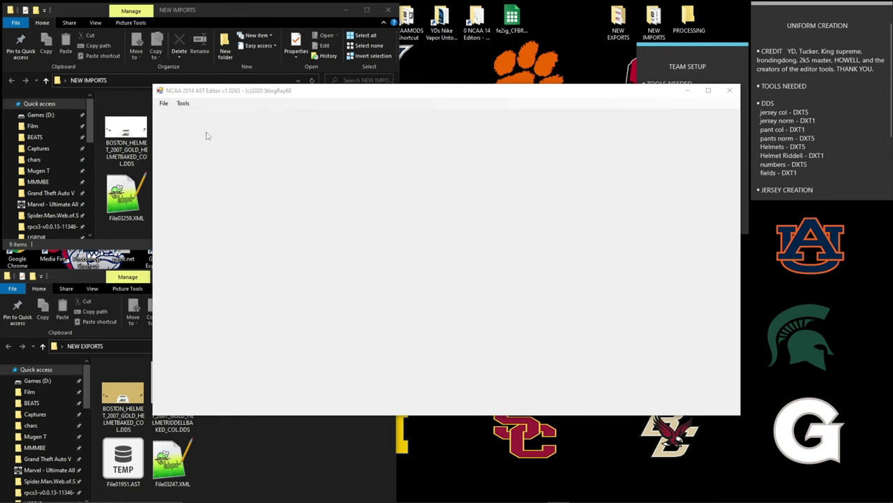
# - Load File01951.AST from NEW EXPORTS and replace its BOSTON_PANTSX_2007_GOLD_PANTSBAKED_COL entry with PS5P.dds from NEW IMPORTS
pyautogui.click(299, 251)
pyautogui.doubleClick(515, 187)
pyautogui.click(532, 184)
pyautogui.rightClick(533, 183)
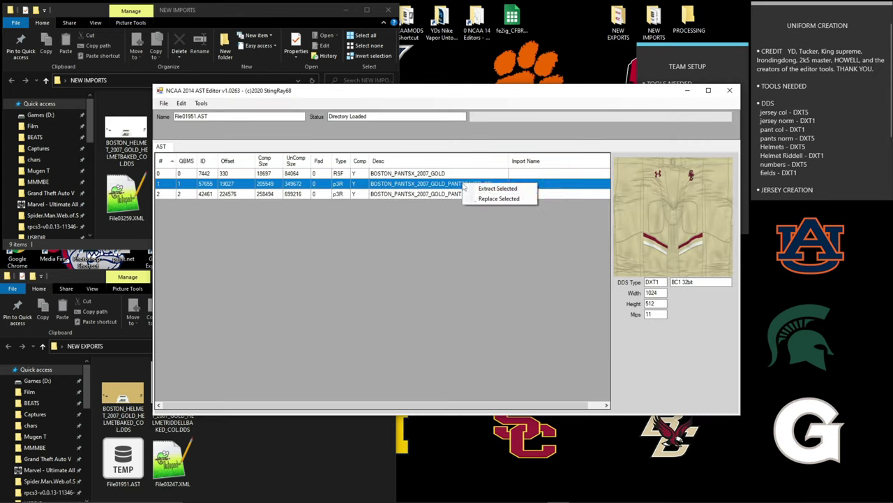
pyautogui.click(562, 200)
pyautogui.click(298, 263)
pyautogui.click(360, 270)
pyautogui.click(620, 368)
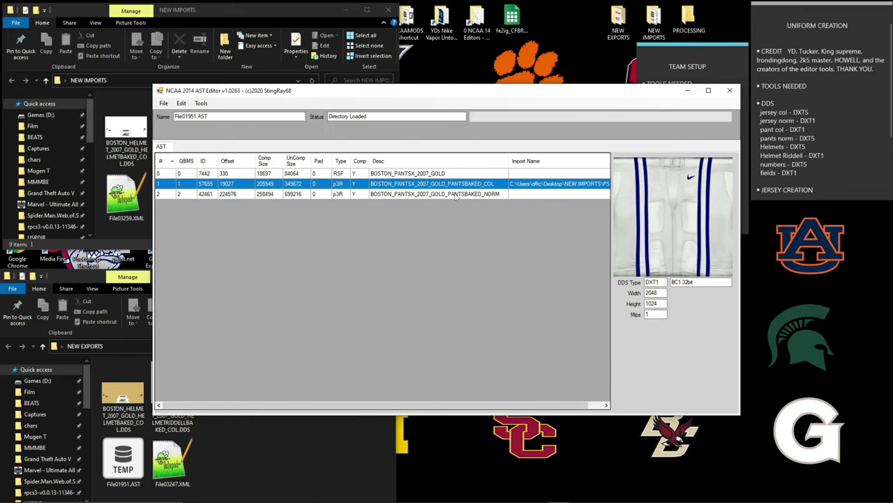
# - Save the edited pants archive as File01951 in the NEW IMPORTS folder
pyautogui.click(164, 103)
pyautogui.click(190, 134)
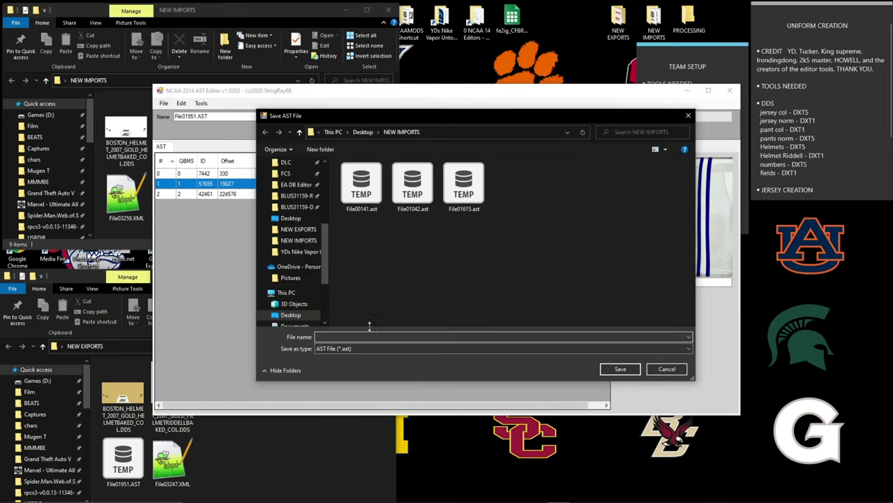
pyautogui.click(619, 369)
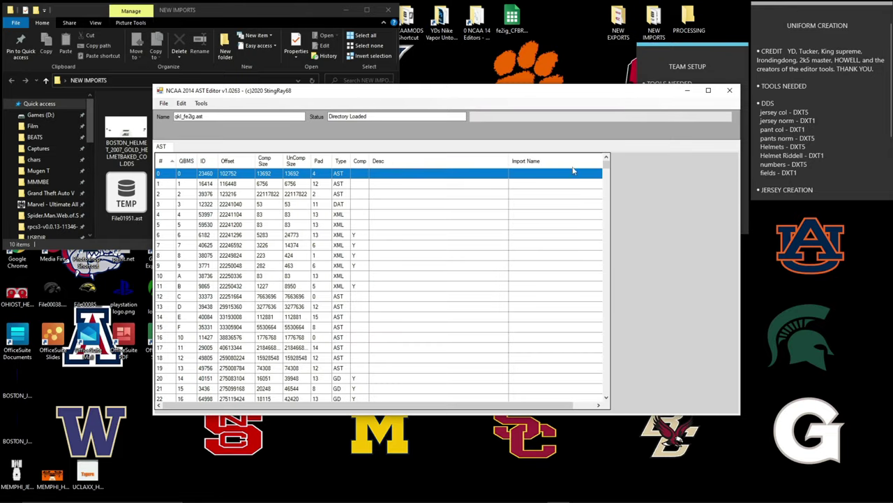
# - In qkl_fe2ig.ast, replace entry 1042 with File01042.ast from the NEW IMPORTS folder
pyautogui.moveTo(519, 100); pyautogui.dragTo(635, 165)
pyautogui.moveTo(723, 236); pyautogui.dragTo(723, 271)
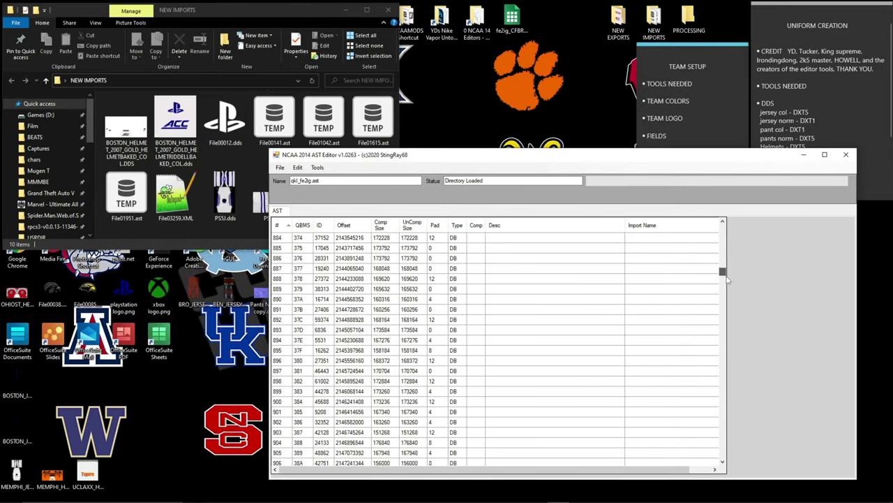
pyautogui.scroll(-20, 315, 340)
pyautogui.rightClick(292, 248)
pyautogui.click(307, 264)
pyautogui.click(305, 267)
pyautogui.doubleClick(583, 240)
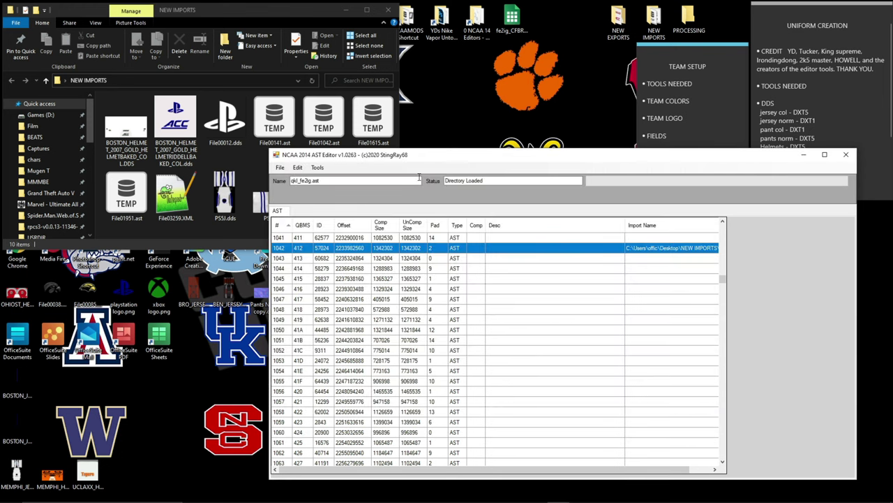
# - Replace entry 1615 of qkl_fe2ig.ast with File01615.ast from the NEW IMPORTS folder
pyautogui.moveTo(723, 279); pyautogui.dragTo(723, 302)
pyautogui.rightClick(292, 268)
pyautogui.click(307, 284)
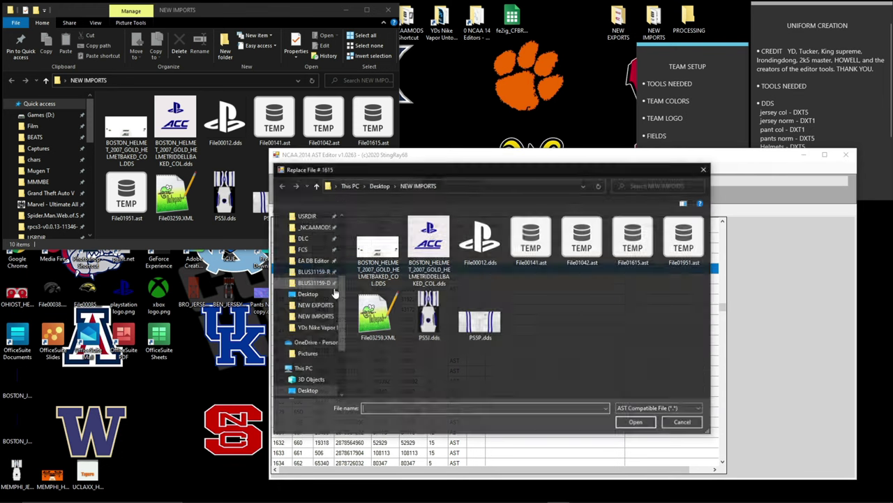
pyautogui.click(633, 241)
pyautogui.click(636, 421)
pyautogui.scroll(-3, 723, 308)
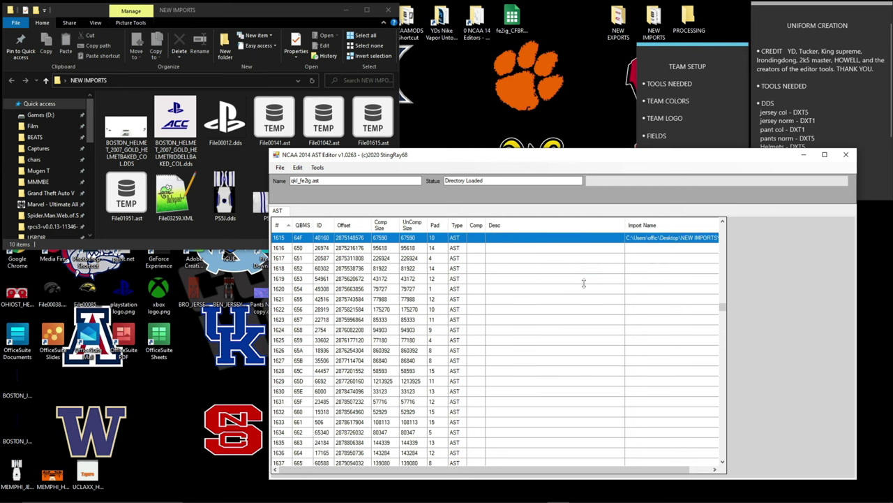
pyautogui.scroll(-2, 723, 308)
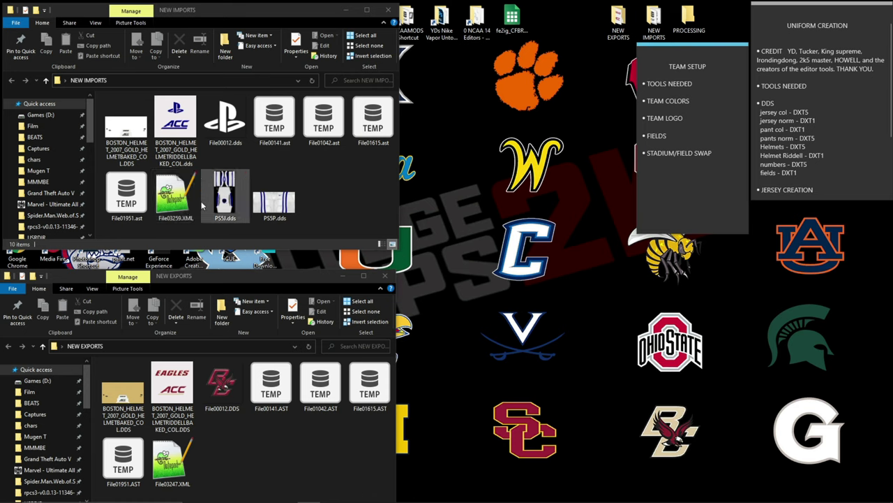
# - Minimize the NEW EXPORTS folder window and close the AST Editor window holding File01951.AST
pyautogui.click(339, 278)
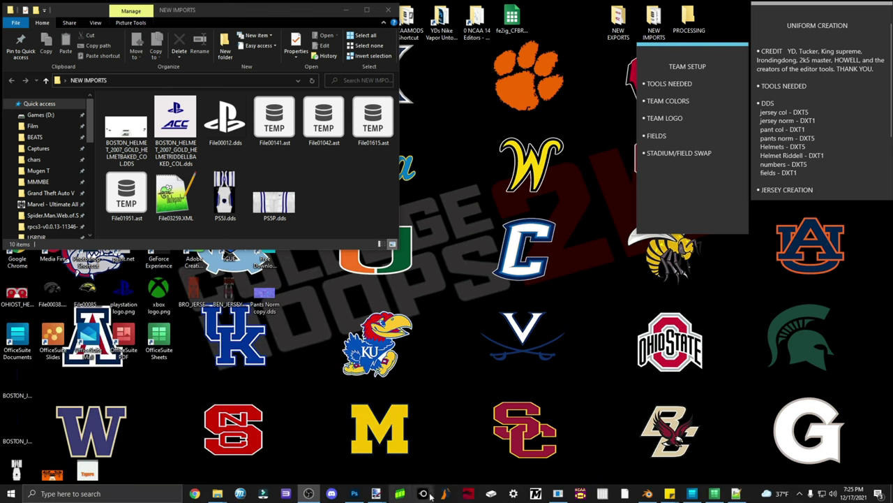
pyautogui.click(557, 494)
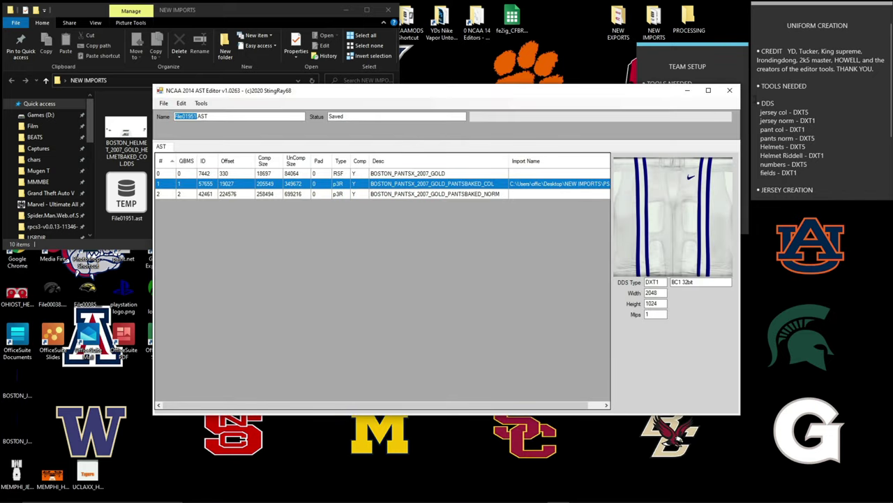
pyautogui.click(728, 100)
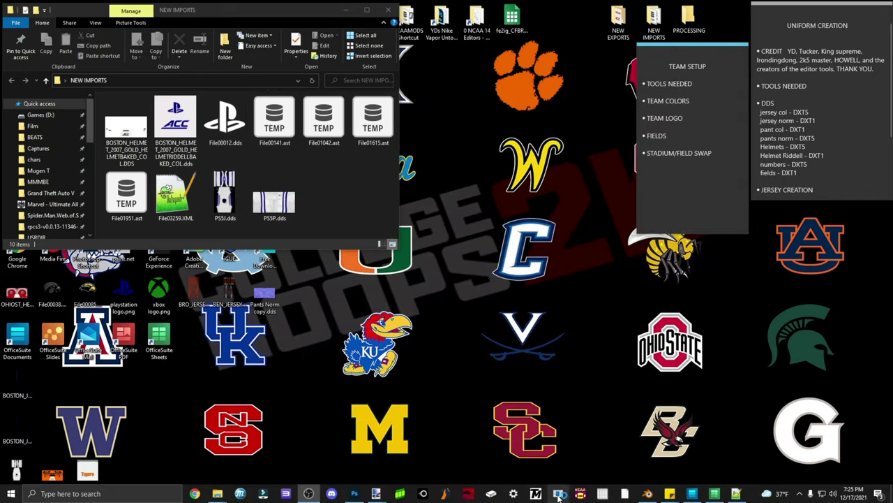
# - Launch a new AST Editor window and load qkl_interface.ast from the game's USRDIR folder
pyautogui.click(559, 493)
pyautogui.moveTo(249, 98); pyautogui.dragTo(303, 119)
pyautogui.click(216, 124)
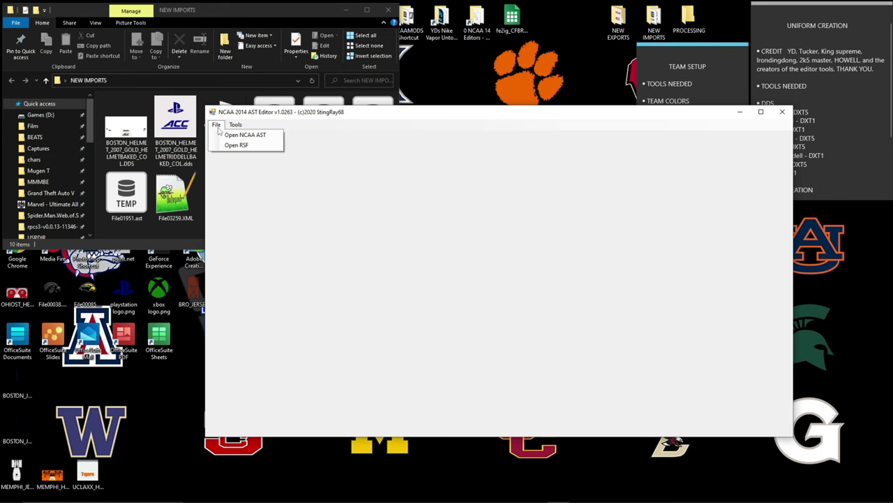
pyautogui.click(231, 136)
pyautogui.scroll(3, 247, 241)
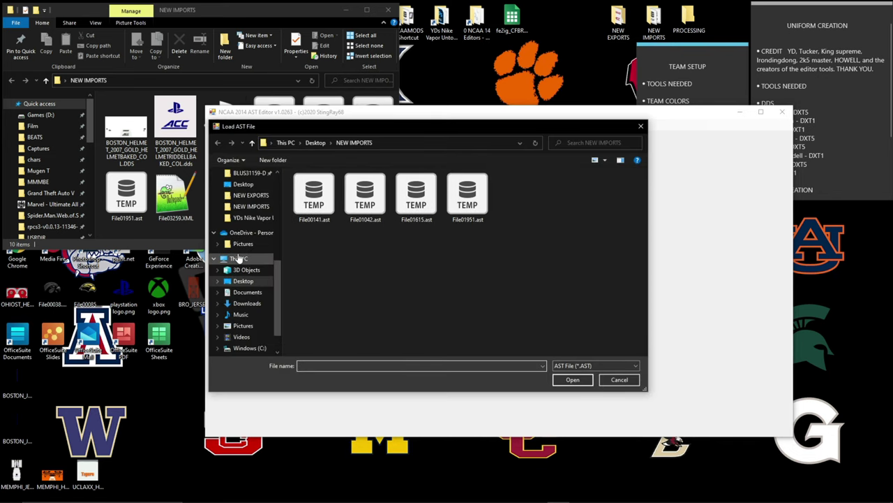
pyautogui.scroll(2, 256, 221)
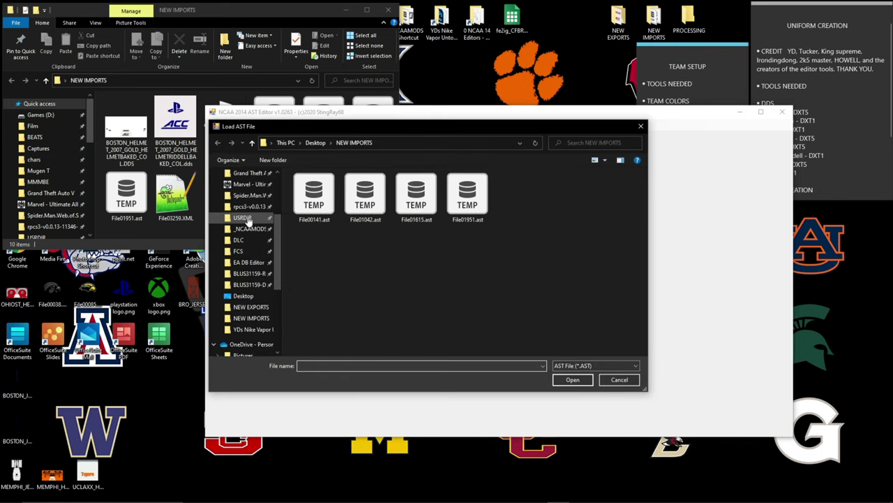
pyautogui.click(244, 217)
pyautogui.click(337, 265)
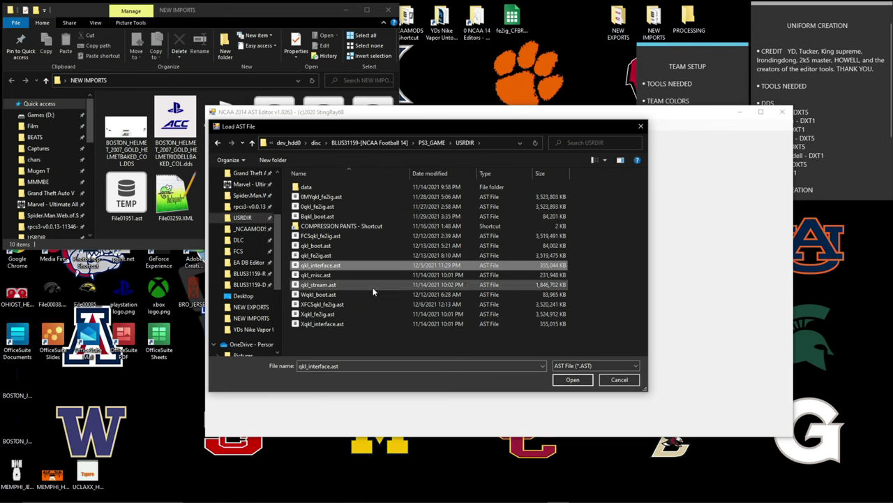
pyautogui.click(572, 379)
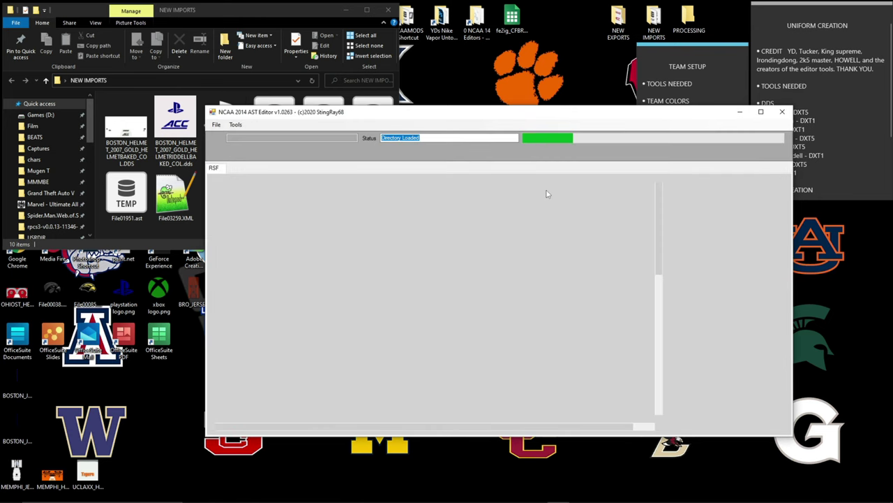
# - Replace entry 141 of qkl_interface.ast with File00141.ast from the NEW IMPORTS folder
pyautogui.moveTo(660, 189); pyautogui.dragTo(658, 236)
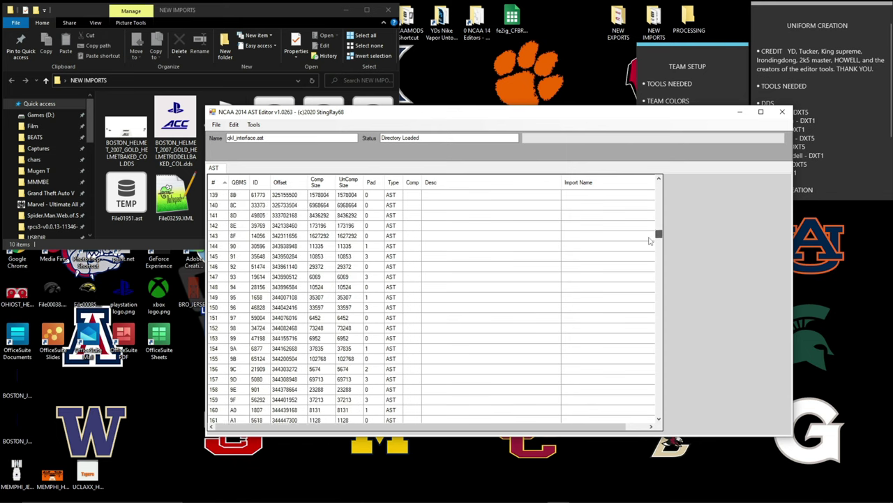
pyautogui.click(224, 219)
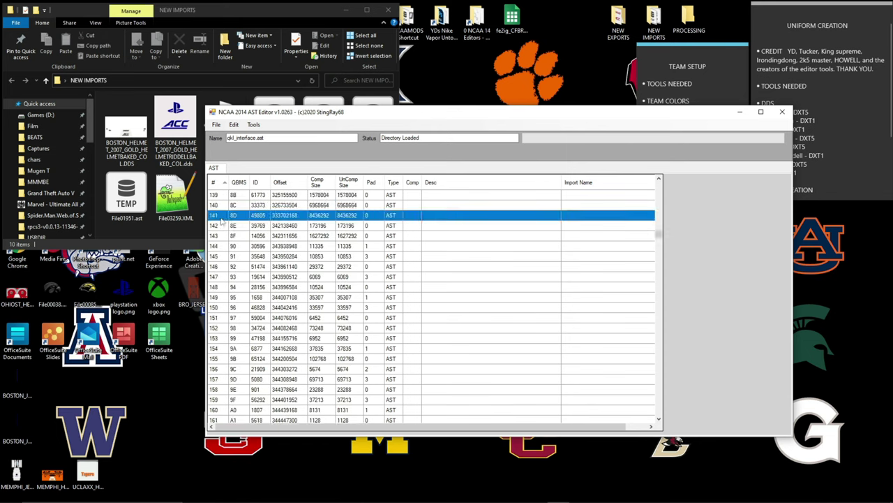
pyautogui.rightClick(222, 219)
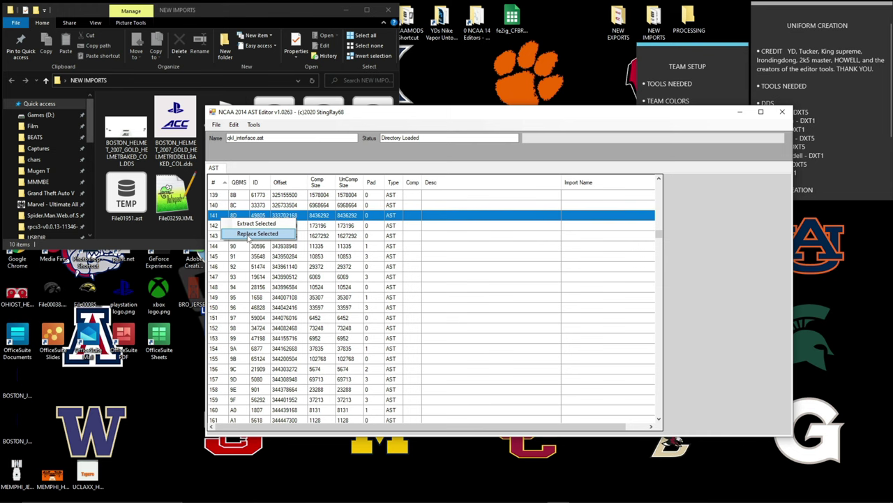
pyautogui.click(249, 234)
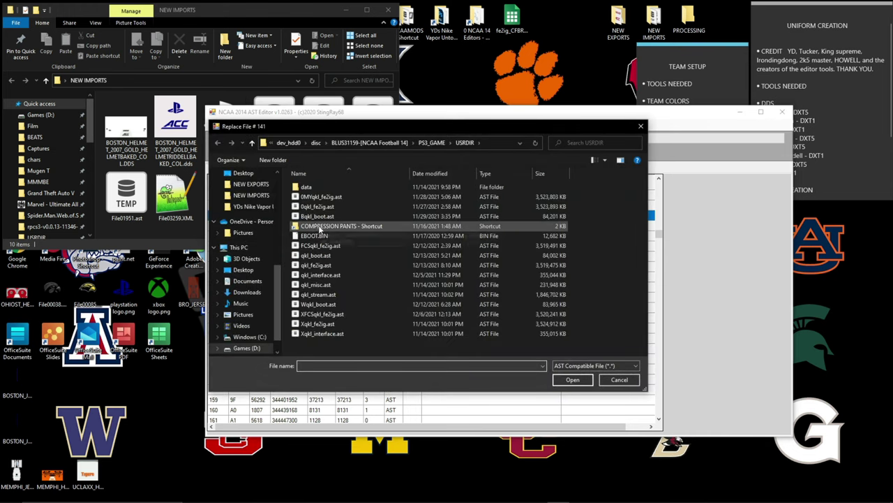
pyautogui.scroll(1, 244, 244)
pyautogui.click(251, 229)
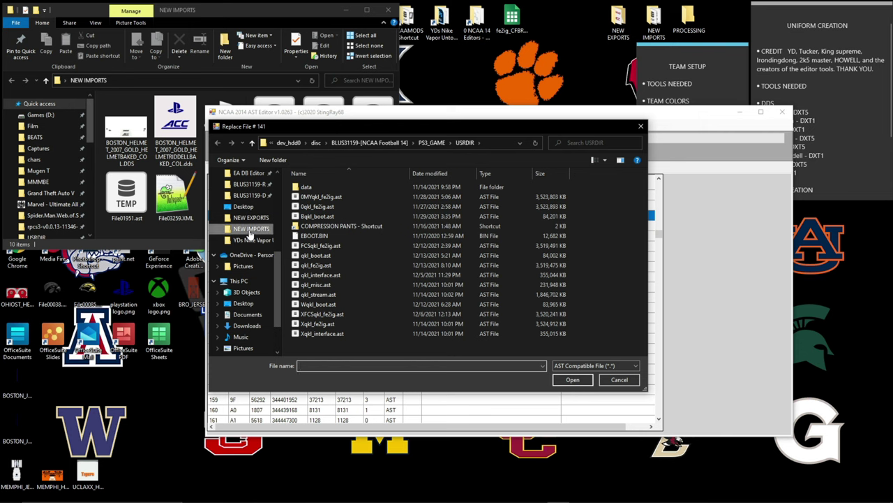
pyautogui.click(467, 199)
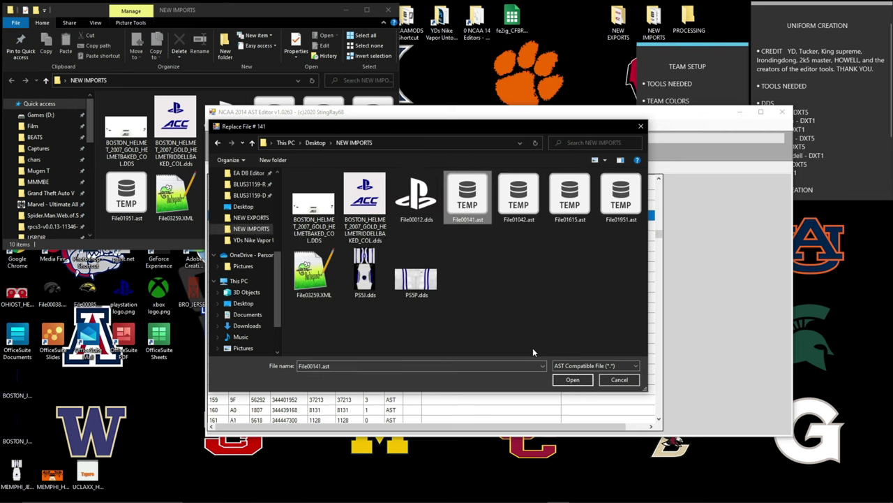
pyautogui.click(574, 380)
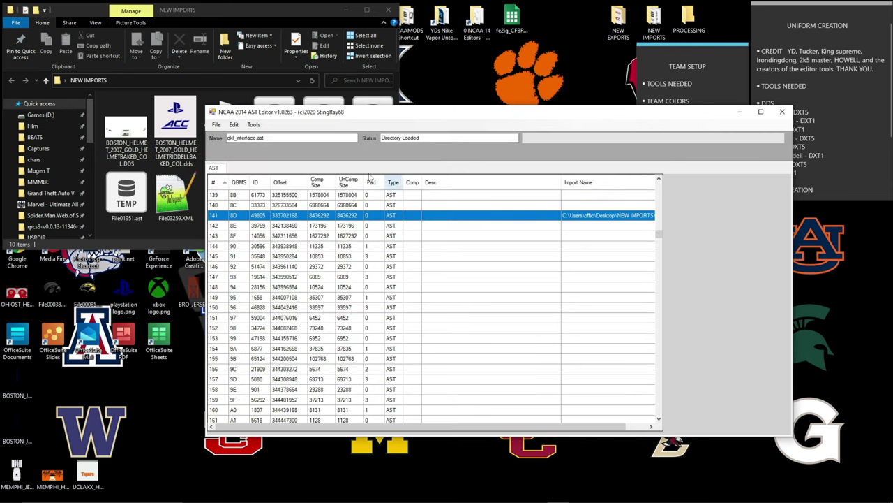
# - Save the modified interface archive in the USRDIR folder as NEWqkl_interface.ast, and close its AST Editor window
pyautogui.click(217, 125)
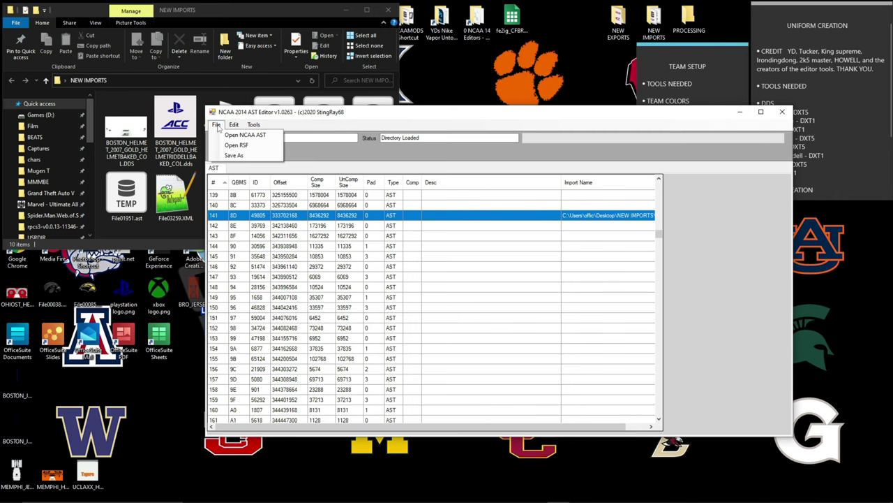
pyautogui.click(234, 155)
pyautogui.scroll(2, 276, 247)
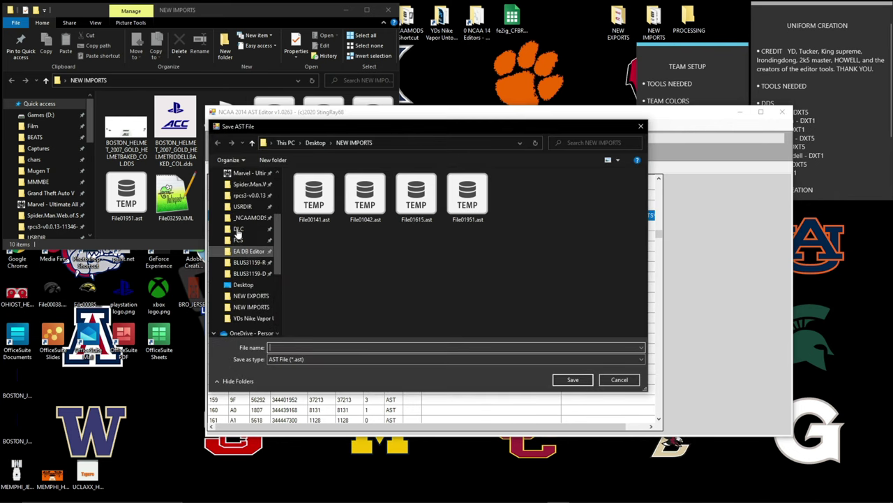
pyautogui.click(242, 228)
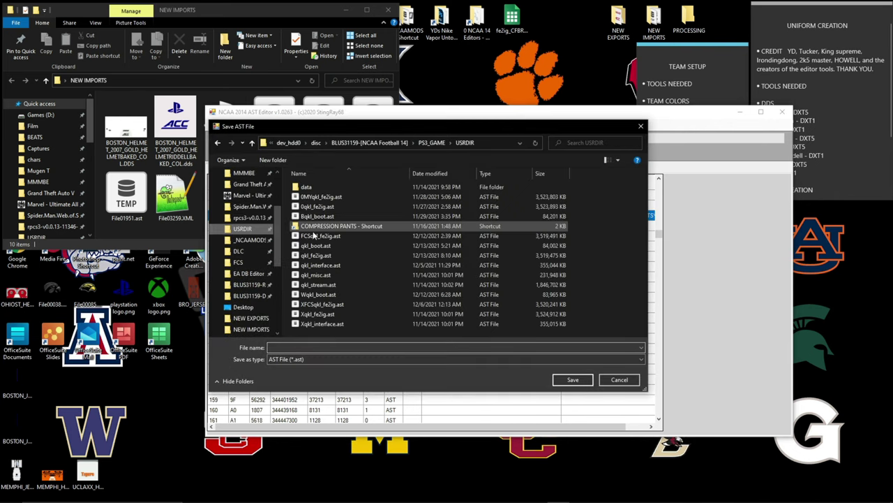
pyautogui.click(323, 265)
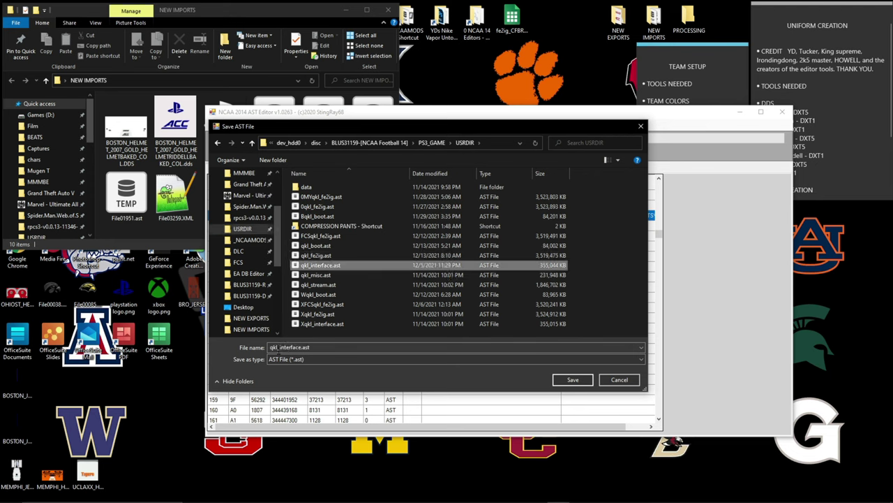
pyautogui.click(269, 347)
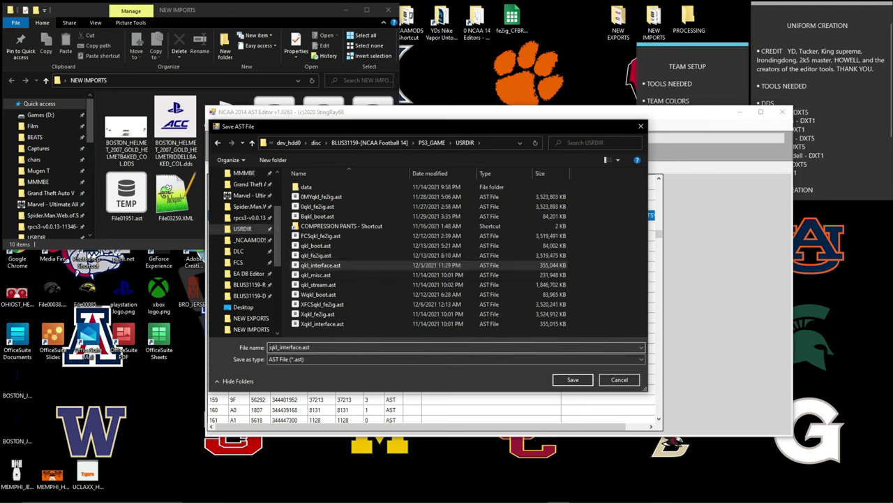
pyautogui.write('N')
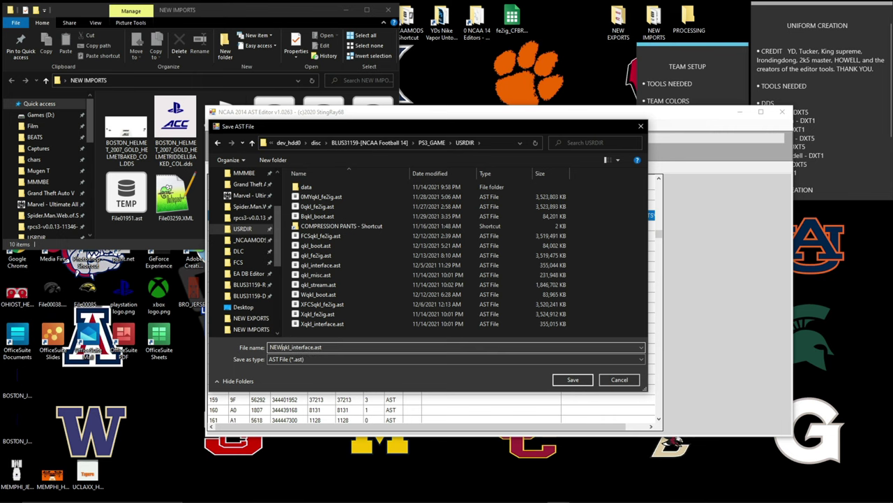
pyautogui.write('EW')
pyautogui.click(567, 383)
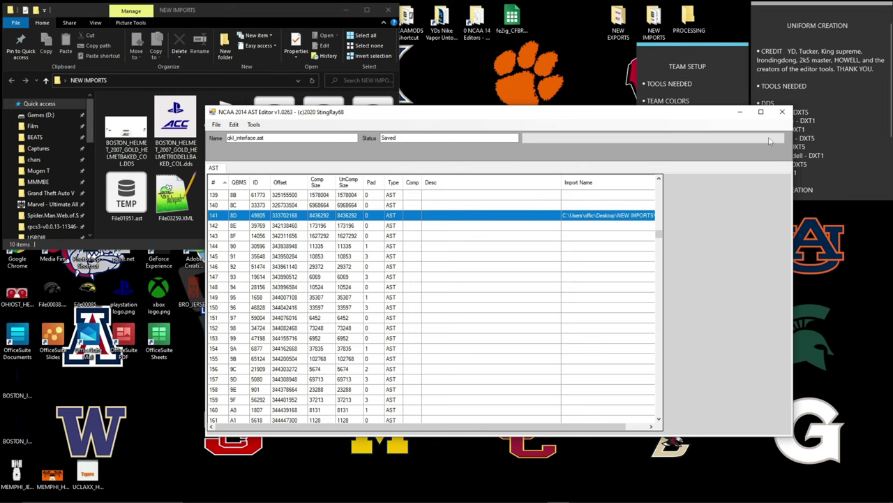
pyautogui.click(782, 112)
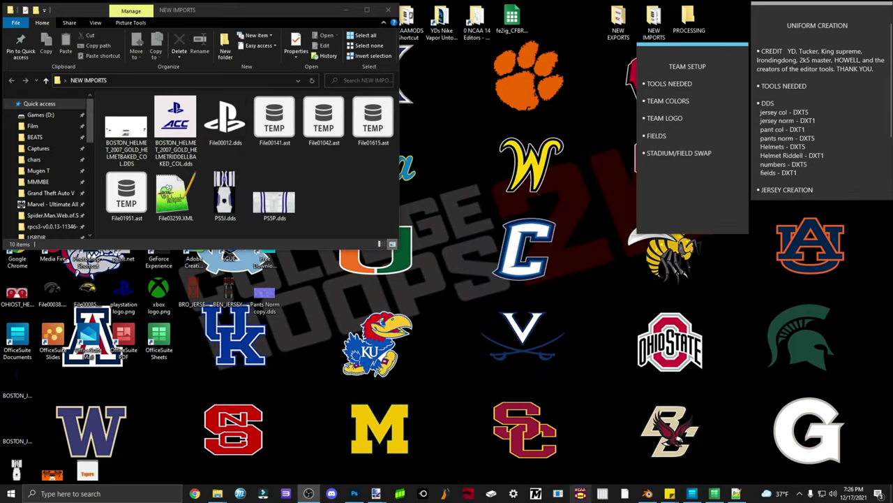
# - Launch a new AST Editor window, load qkl_fe2ig.ast from the USRDIR folder, and move the window clear of the NEW IMPORTS folder
pyautogui.click(552, 493)
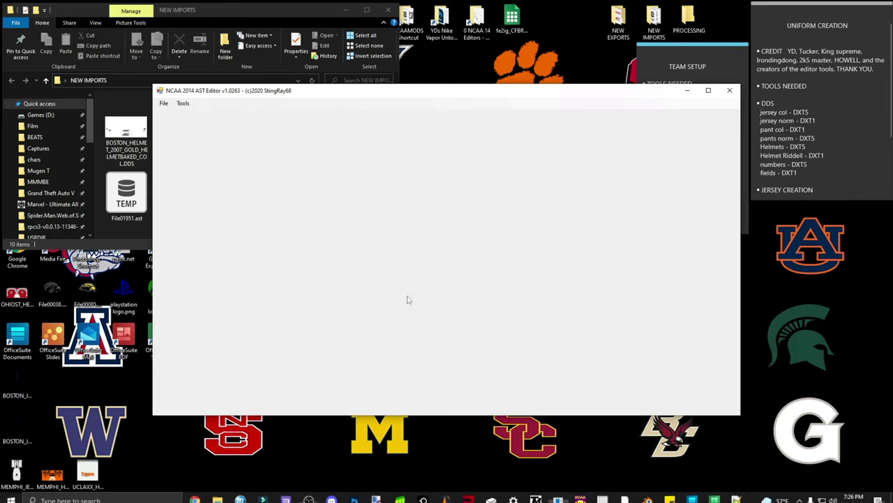
pyautogui.click(165, 104)
pyautogui.click(187, 113)
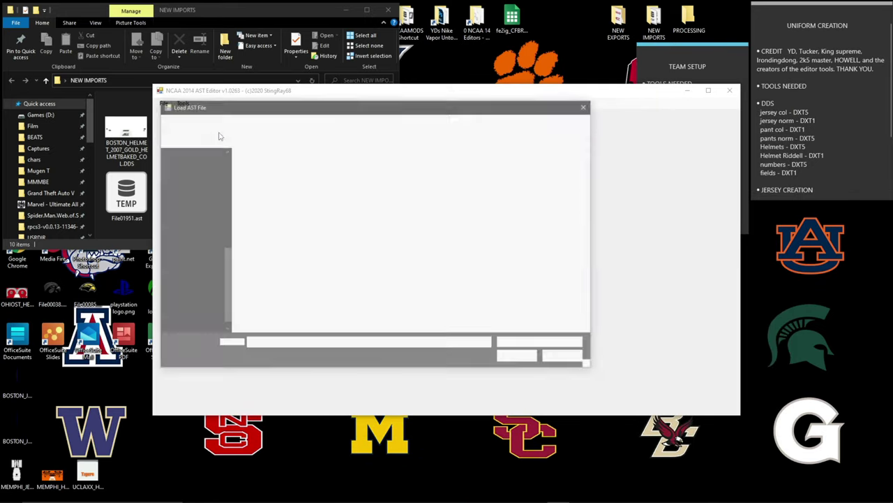
pyautogui.click(269, 244)
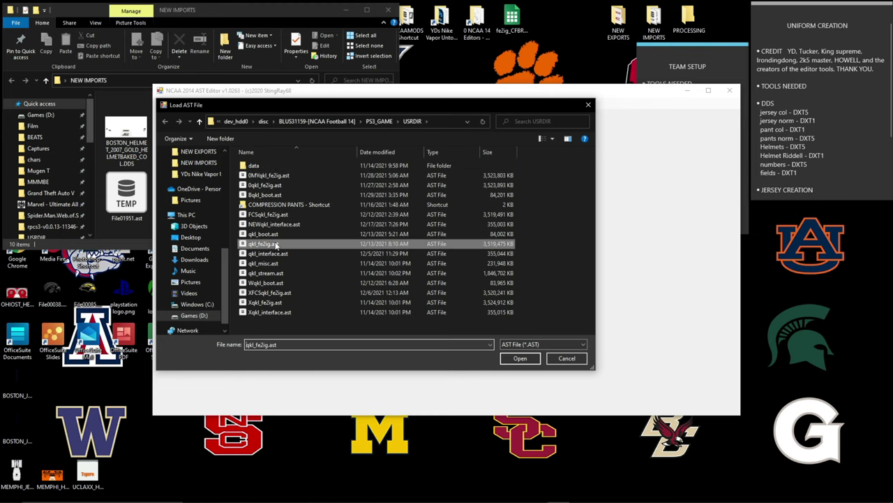
pyautogui.click(523, 359)
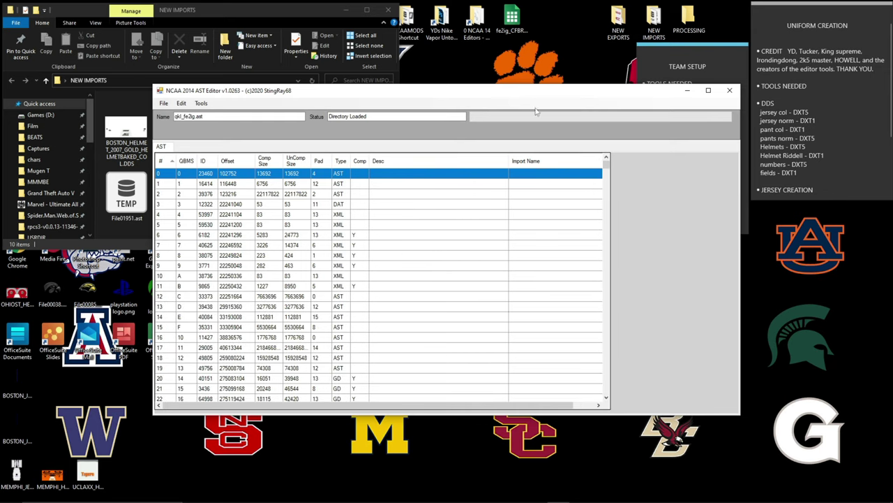
pyautogui.moveTo(518, 100); pyautogui.dragTo(634, 165)
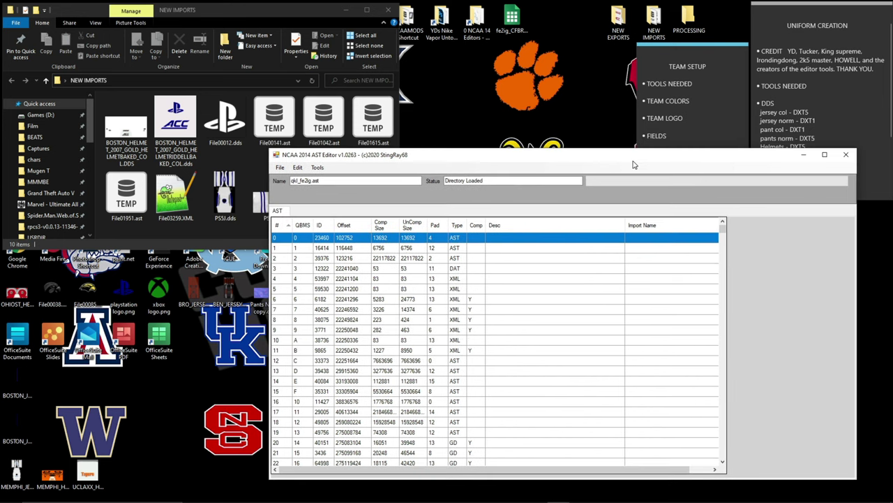
# - Replace entry 1042 of the reloaded qkl_fe2ig.ast with File01042.ast from the NEW IMPORTS folder
pyautogui.moveTo(724, 235); pyautogui.dragTo(723, 281)
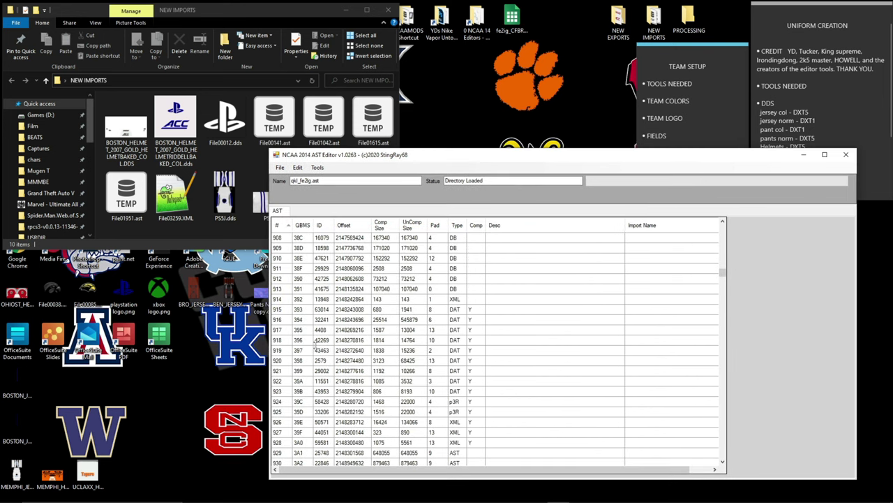
pyautogui.scroll(15, 307, 287)
pyautogui.doubleClick(283, 248)
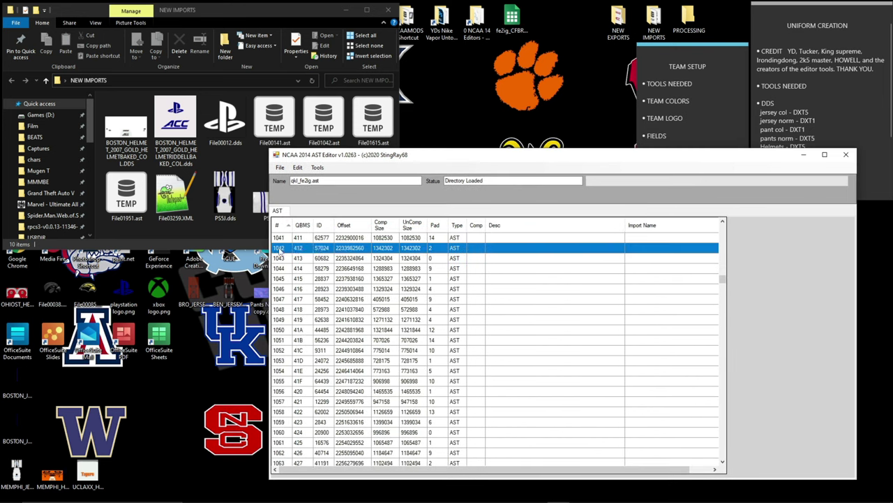
pyautogui.doubleClick(582, 241)
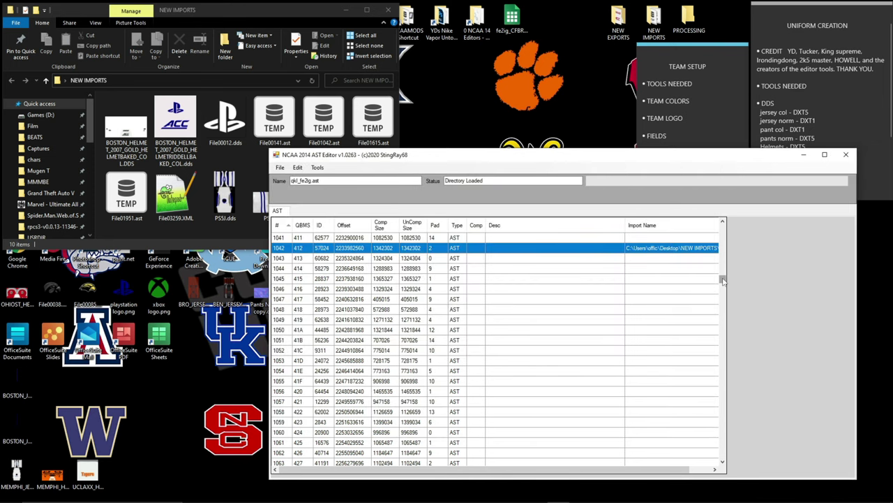
# - Replace entry 1615 of the reloaded qkl_fe2ig.ast with File01615.ast from the NEW IMPORTS folder
pyautogui.moveTo(723, 279); pyautogui.dragTo(722, 307)
pyautogui.doubleClick(631, 268)
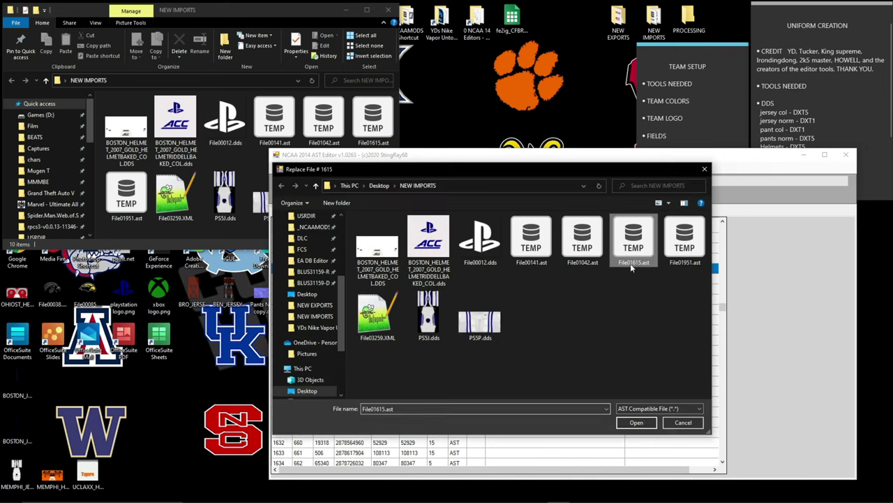
pyautogui.doubleClick(631, 263)
pyautogui.scroll(-15, 638, 279)
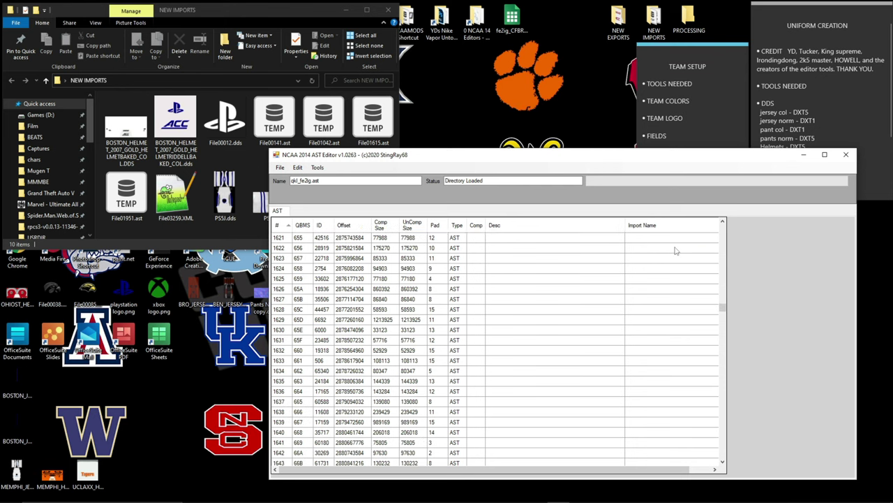
pyautogui.doubleClick(351, 329)
pyautogui.doubleClick(451, 283)
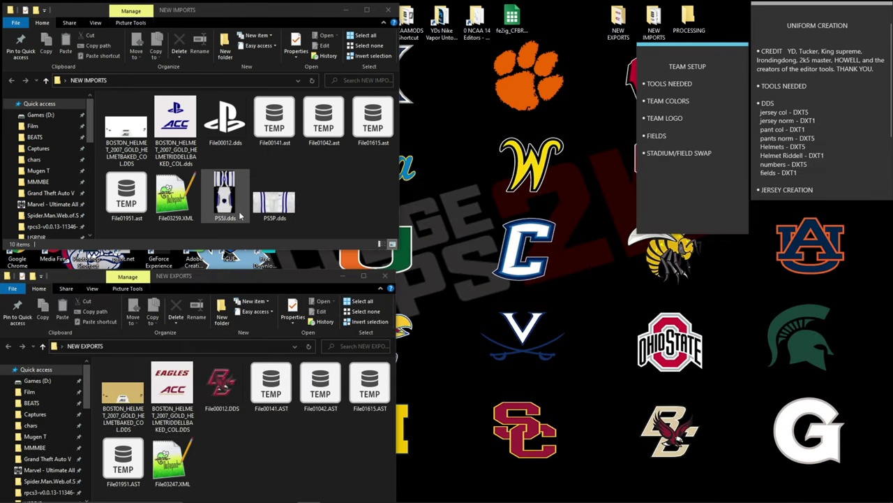
# - Replace XML entry 3259 of qkl_fe2ig.ast with File03259.XML from the NEW IMPORTS folder
pyautogui.click(185, 218)
pyautogui.hotkey('alt', 'Tab')
pyautogui.scroll(-10, 325, 324)
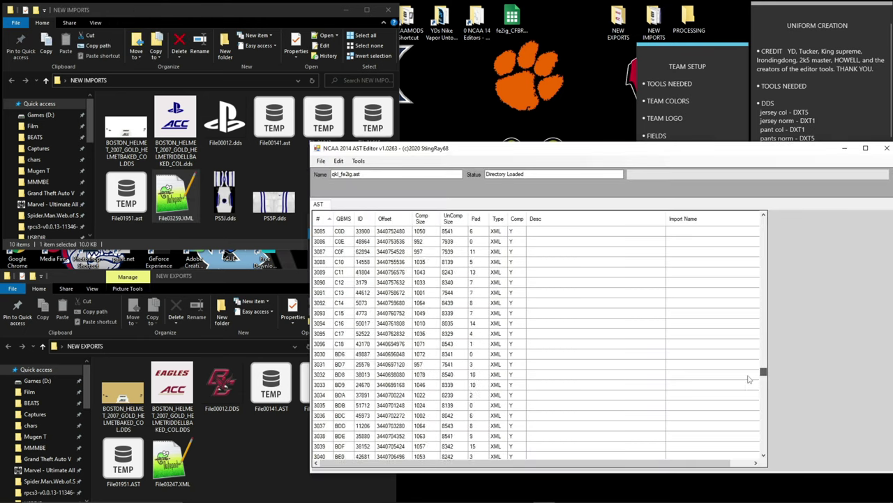
pyautogui.rightClick(324, 333)
pyautogui.click(347, 351)
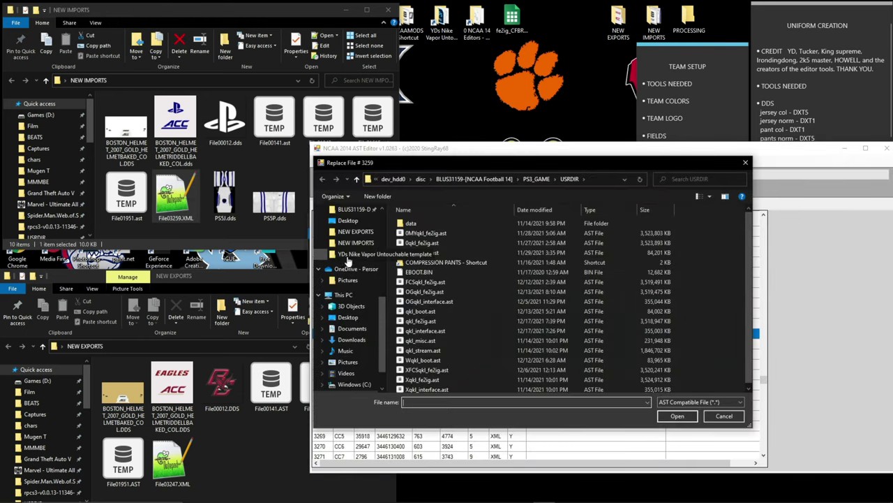
pyautogui.click(363, 202)
pyautogui.click(413, 300)
pyautogui.click(678, 415)
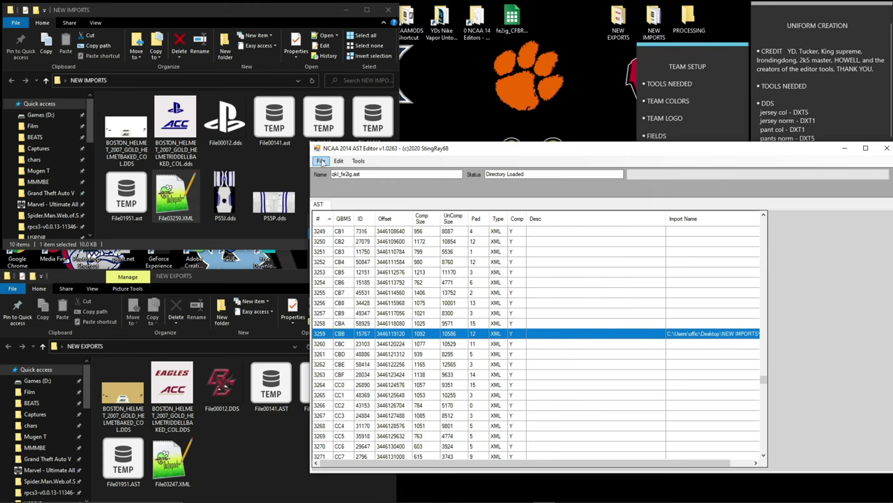
# - Save the modified archive as 1qkl_fe2ig.ast in the USRDIR folder and close the AST Editor
pyautogui.click(321, 162)
pyautogui.click(333, 192)
pyautogui.scroll(2, 355, 296)
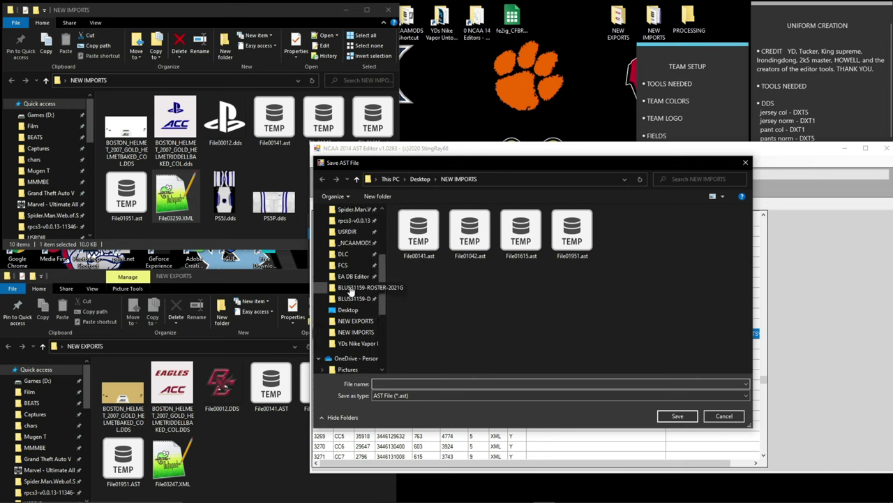
pyautogui.scroll(1, 348, 276)
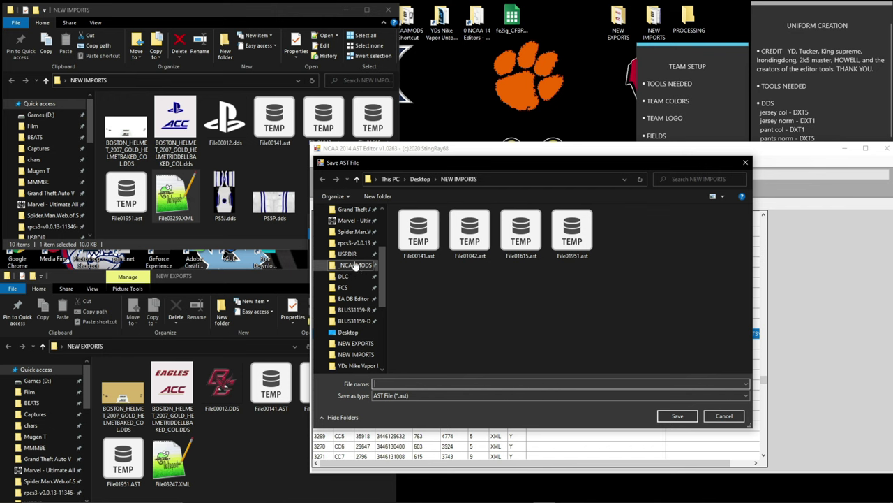
pyautogui.click(347, 254)
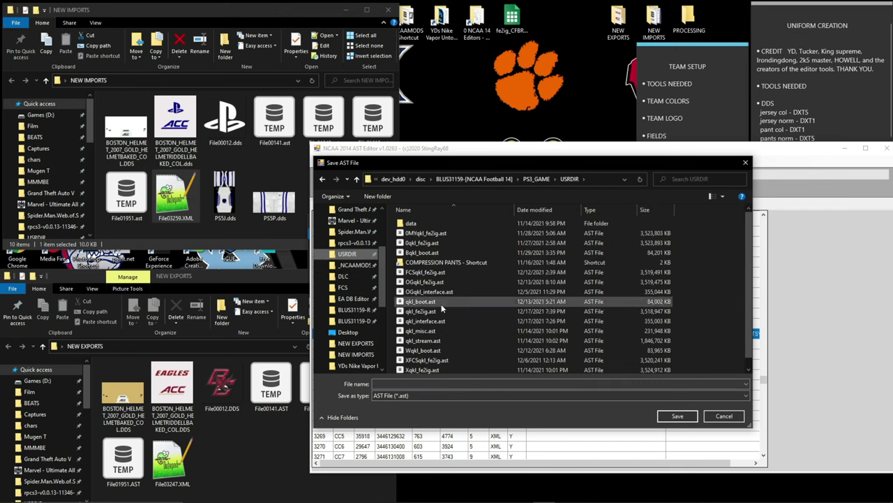
pyautogui.click(433, 312)
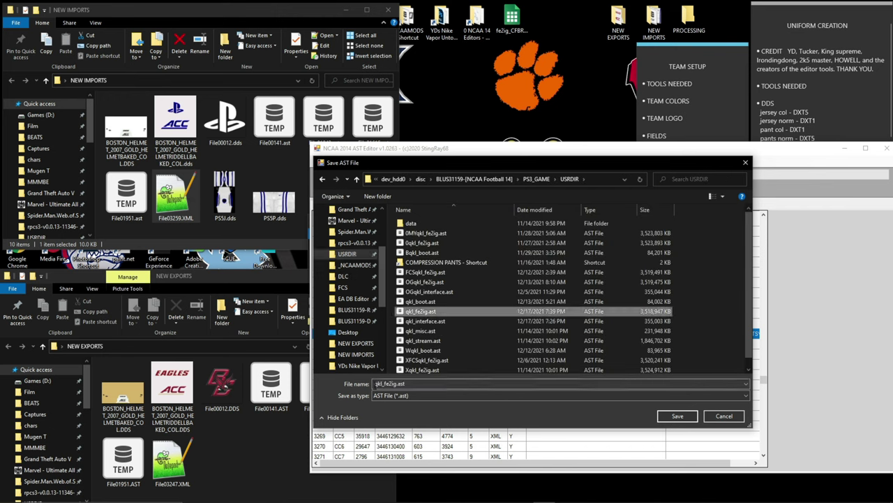
pyautogui.click(377, 383)
pyautogui.click(375, 384)
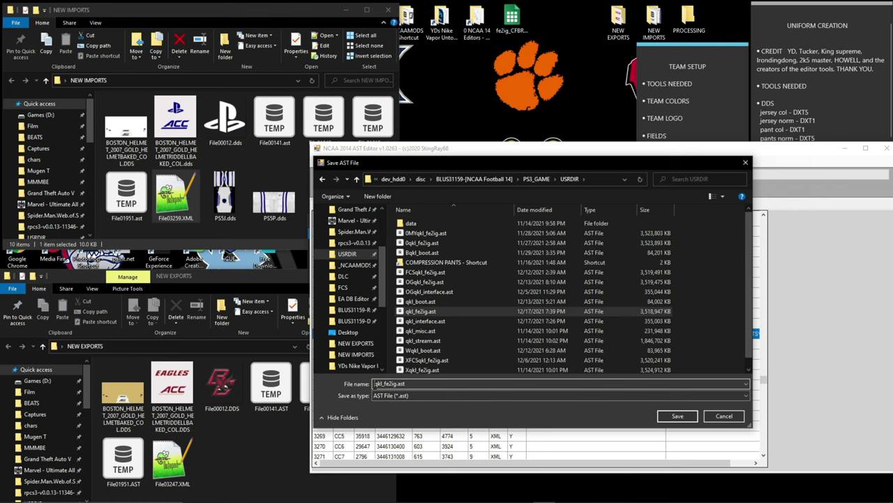
pyautogui.write('1')
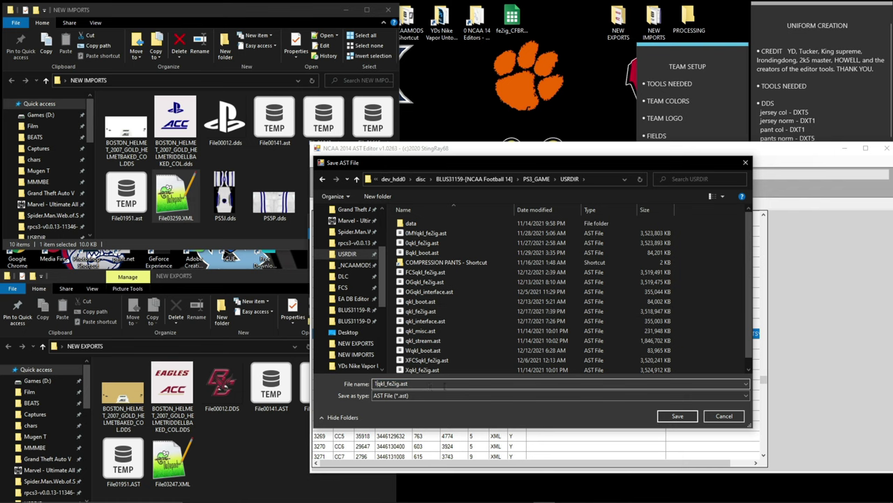
pyautogui.click(666, 416)
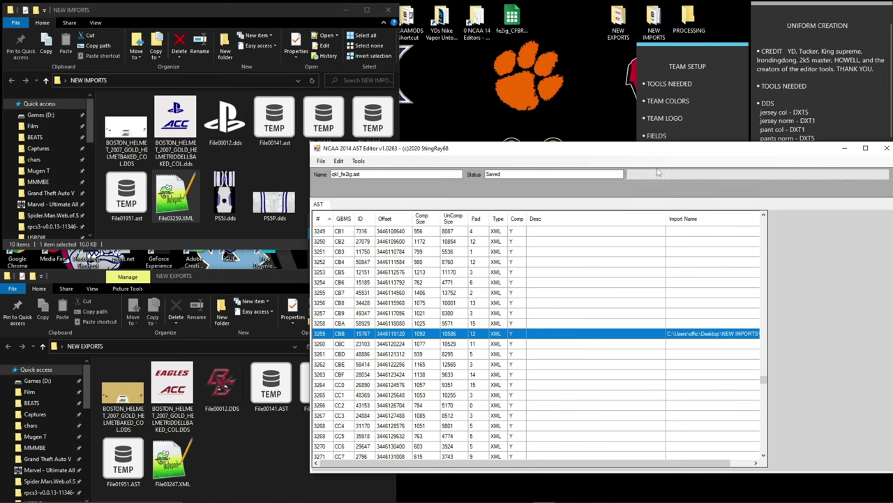
pyautogui.click(887, 148)
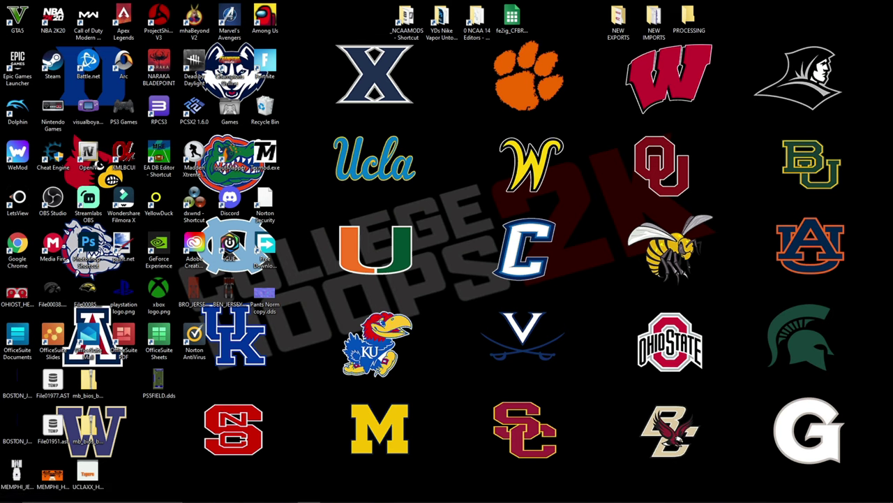
# - Switch to Discord, examine the pinned field template PSD post in the community-creations channel, and minimize the window
pyautogui.click(332, 493)
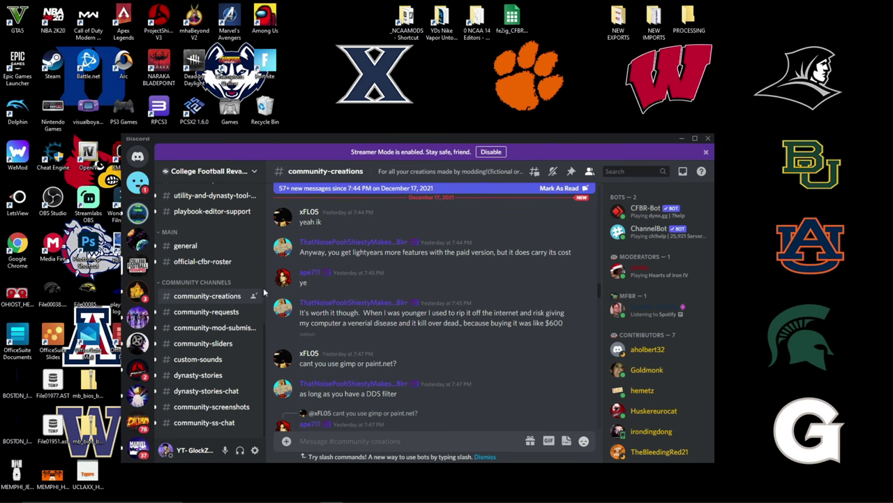
pyautogui.click(571, 172)
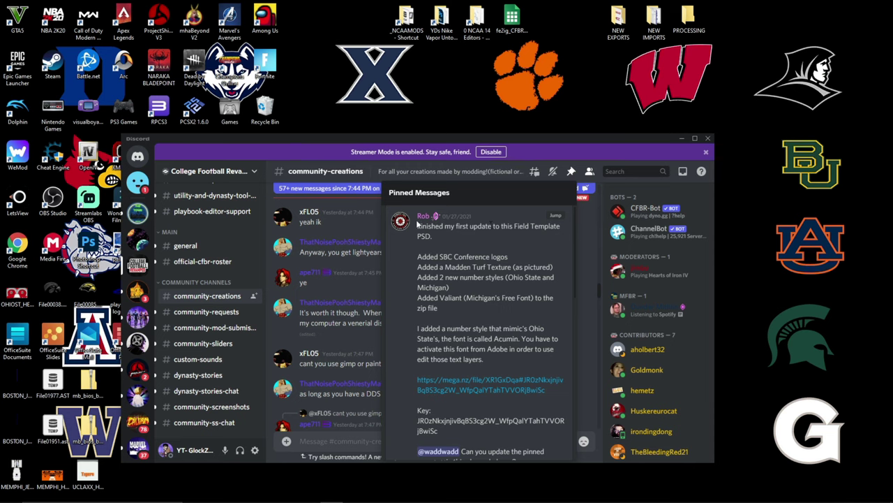
pyautogui.scroll(-5, 494, 252)
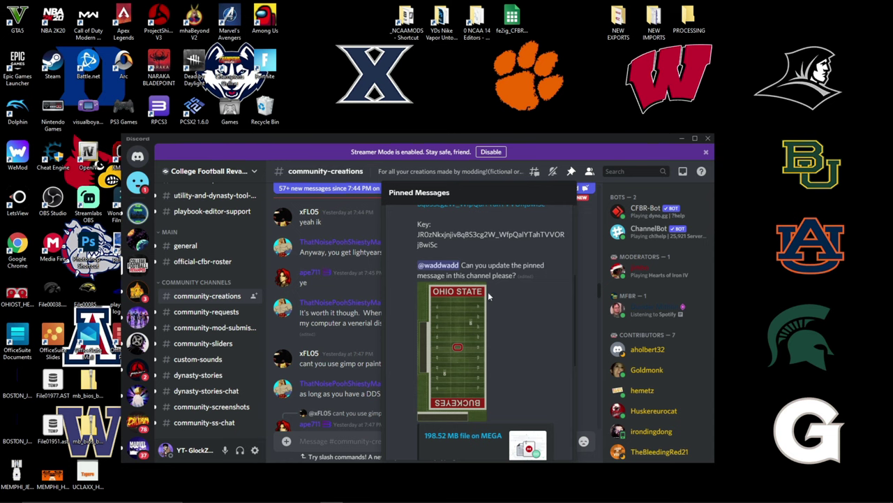
pyautogui.click(683, 139)
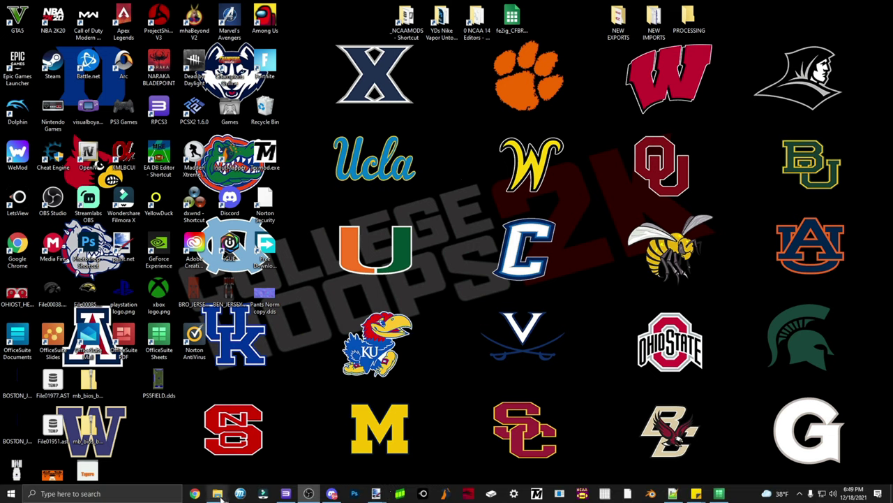
# - Browse the field template folder inside _NCAAMODS in File Explorer, look through its field textures, and minimize the window
pyautogui.moveTo(220, 494)
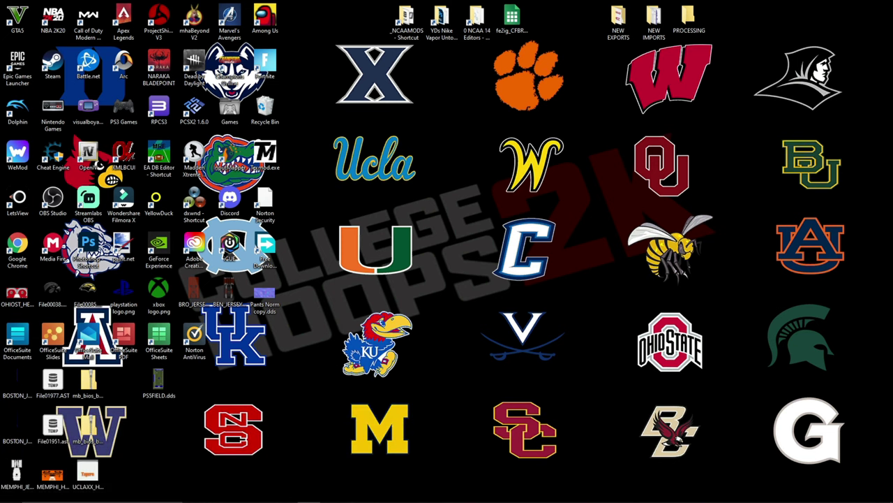
pyautogui.rightClick(218, 493)
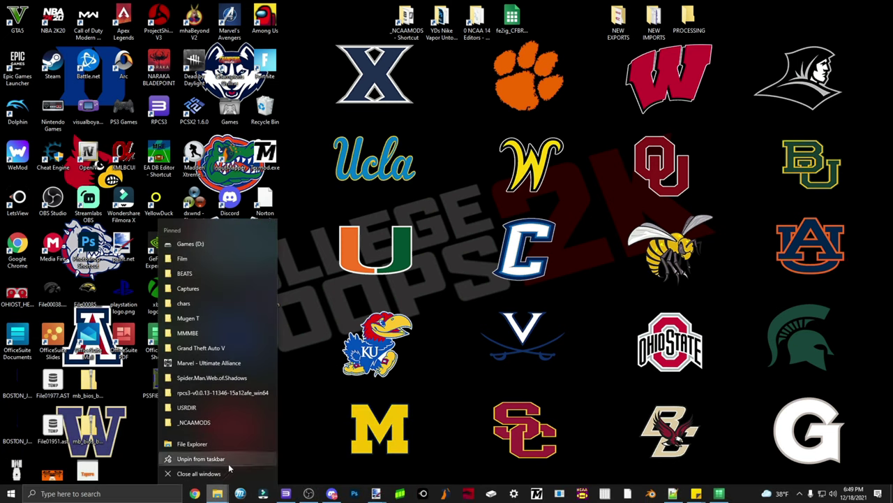
pyautogui.click(206, 422)
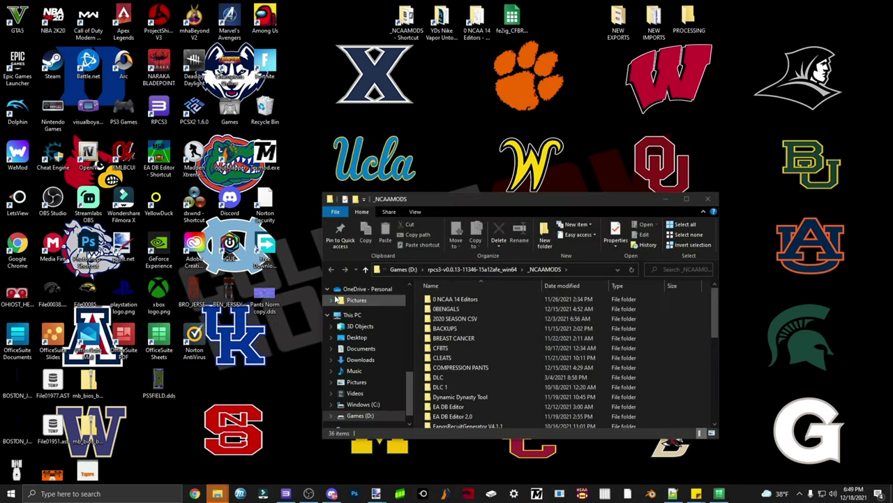
pyautogui.scroll(-3, 479, 297)
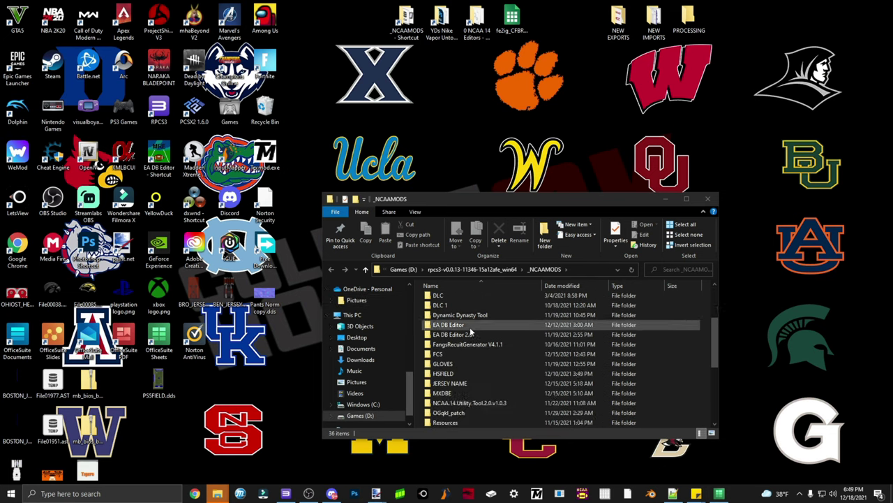
pyautogui.scroll(-1, 469, 326)
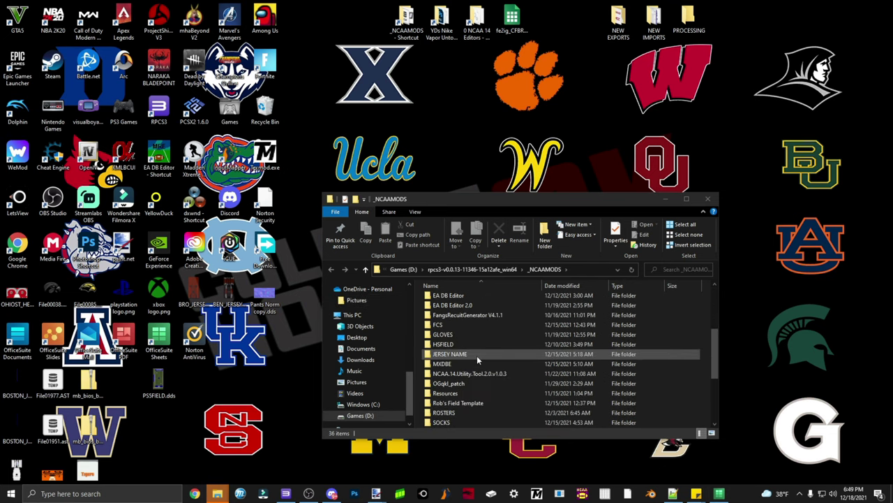
pyautogui.doubleClick(457, 403)
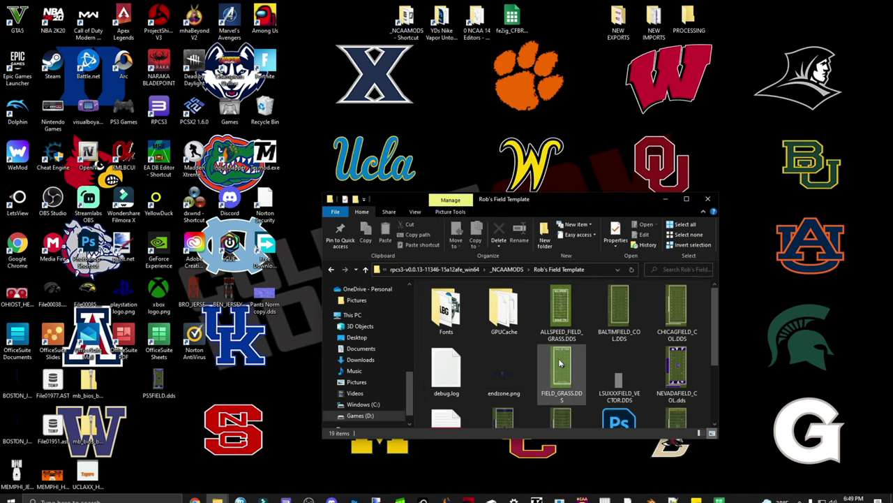
pyautogui.moveTo(715, 321); pyautogui.dragTo(702, 380)
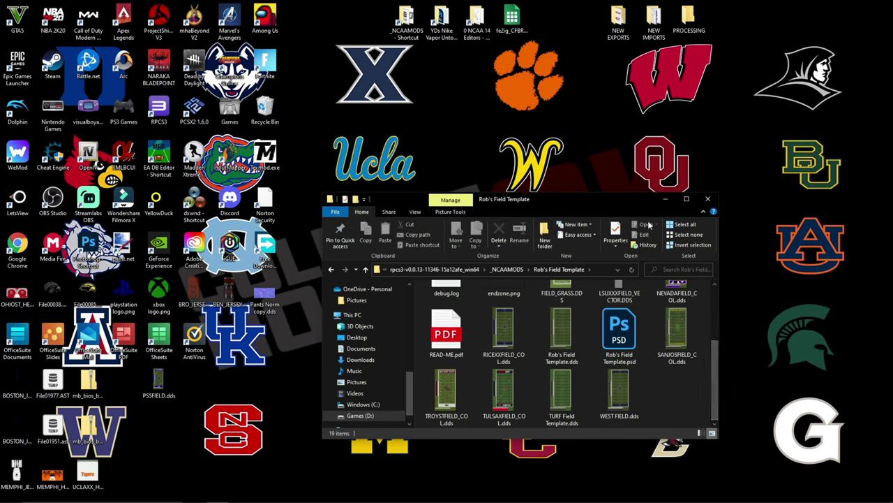
pyautogui.click(663, 200)
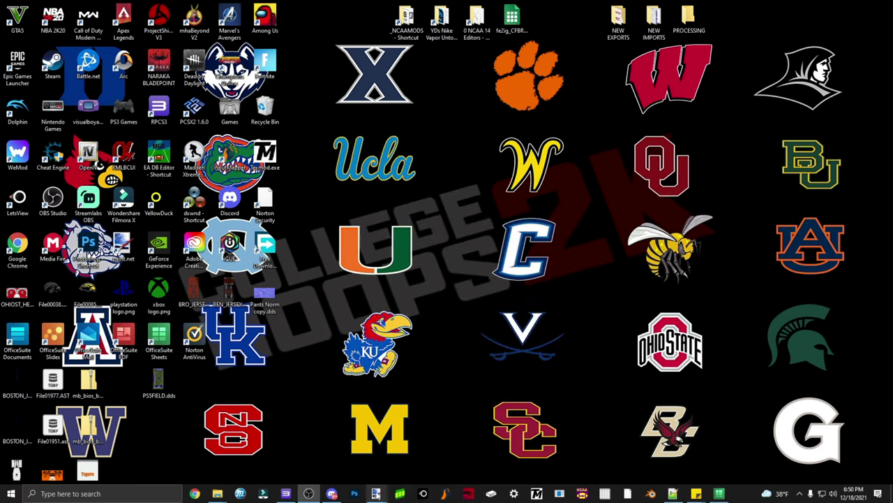
# - Switch to paint.net and look over the whole PS5FIELD.dds field texture from end zone to end zone
pyautogui.moveTo(376, 493)
pyautogui.click(391, 464)
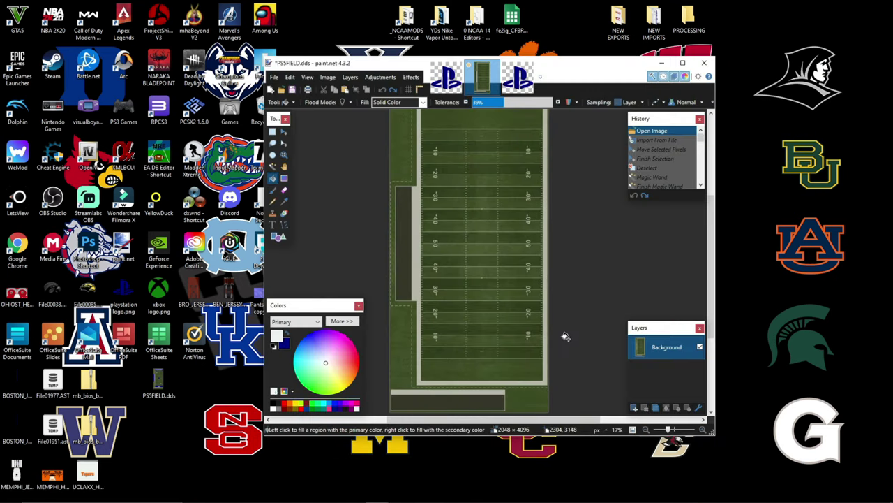
pyautogui.scroll(2, 566, 337)
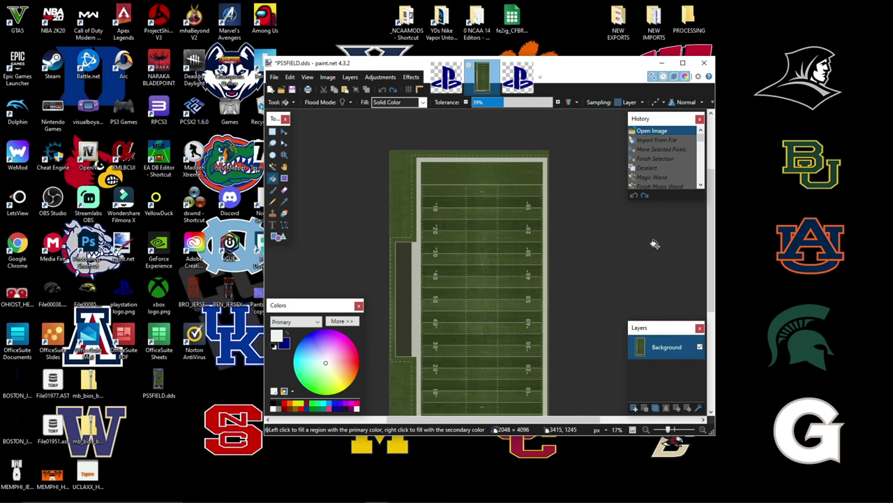
pyautogui.scroll(-2, 712, 214)
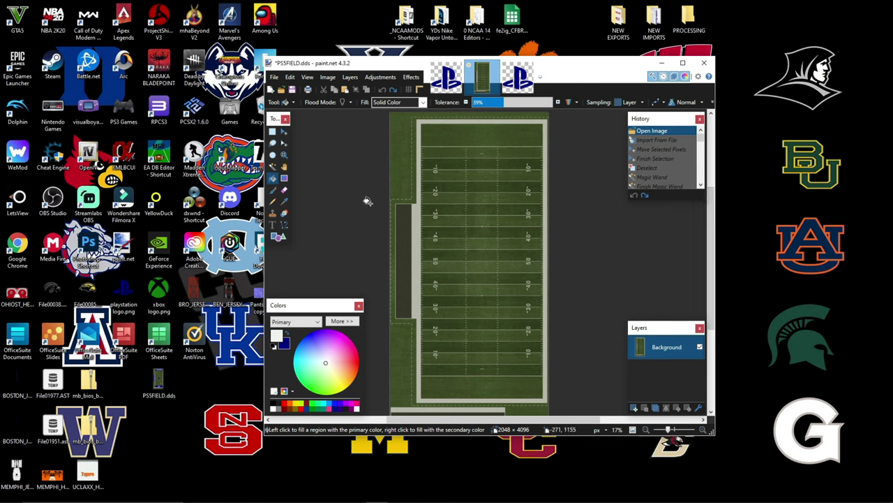
pyautogui.scroll(2, 370, 201)
pyautogui.scroll(-3, 377, 206)
pyautogui.scroll(3, 381, 208)
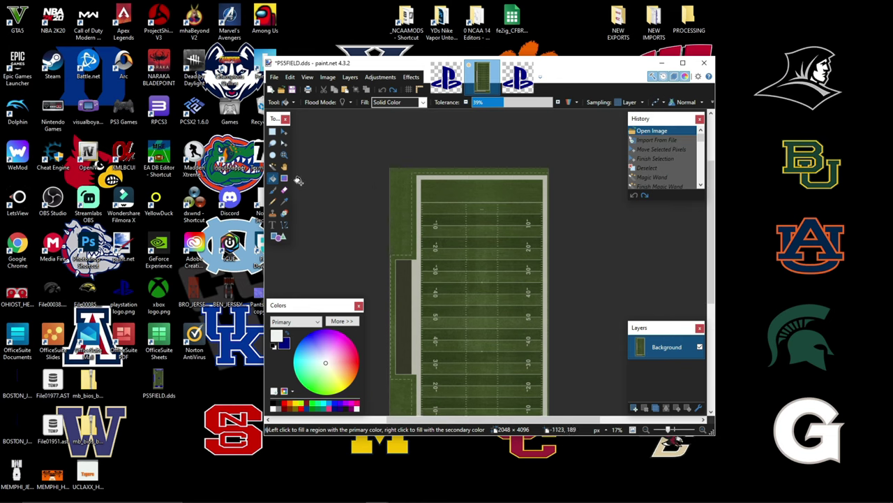
# - Select the field's upper end zone with the Magic Wand at 46% tolerance, fill it with dark blue, and deselect
pyautogui.click(273, 168)
pyautogui.scroll(-3, 460, 194)
pyautogui.scroll(3, 495, 206)
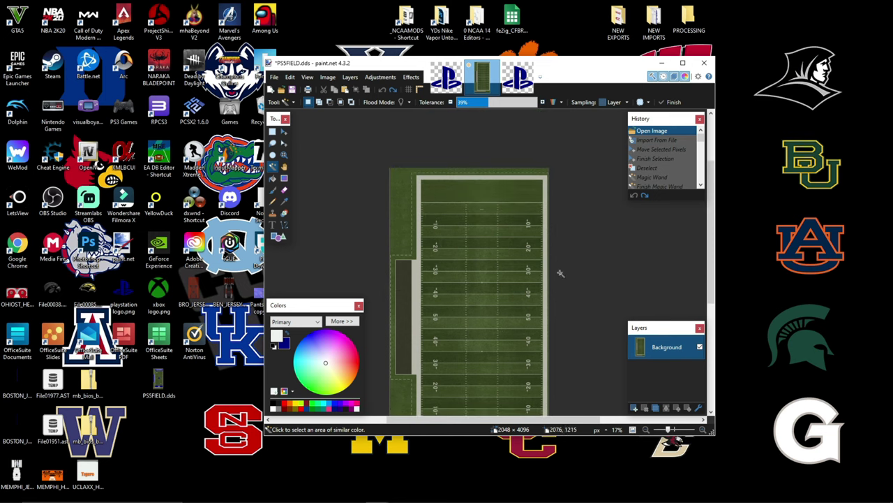
pyautogui.click(702, 430)
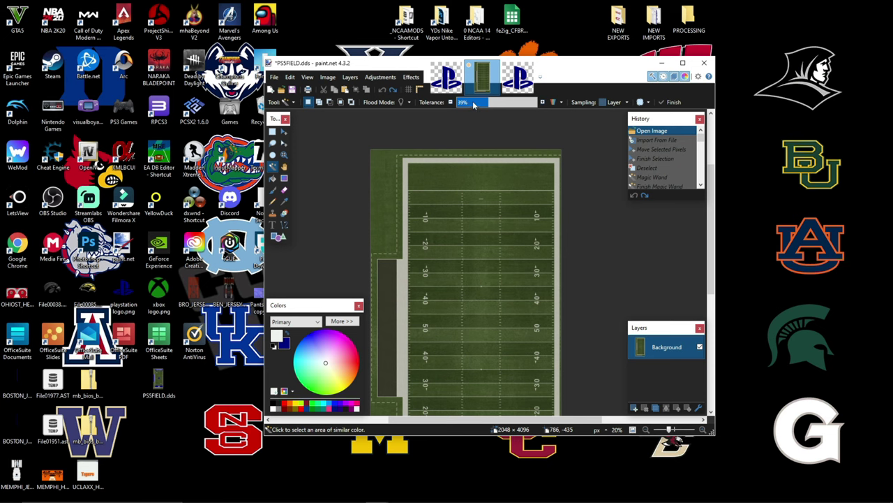
pyautogui.click(484, 175)
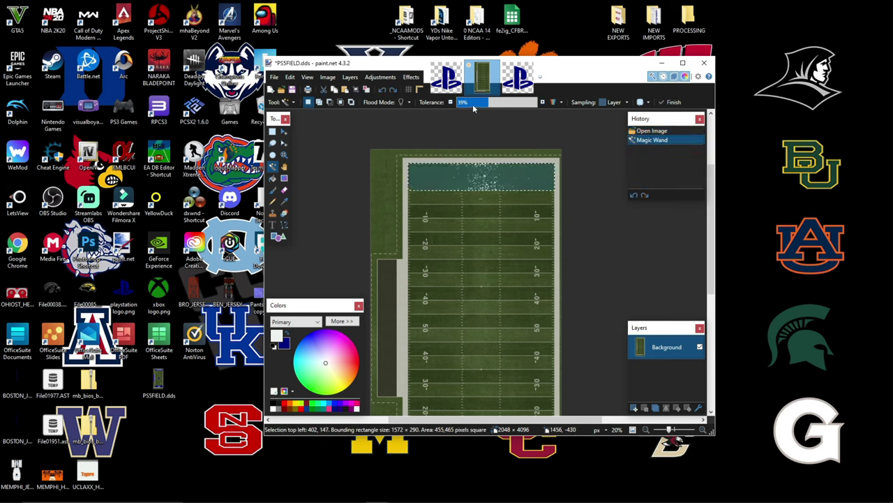
pyautogui.click(451, 102)
pyautogui.click(451, 102)
pyautogui.click(451, 102)
pyautogui.click(492, 102)
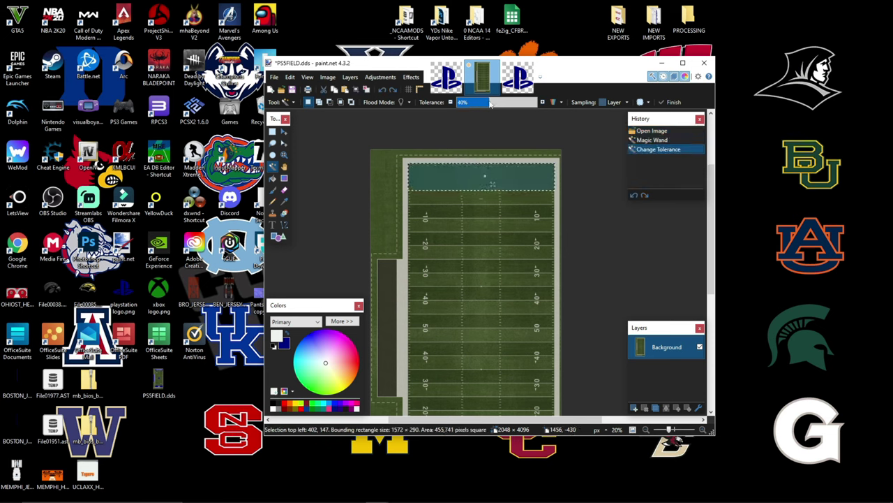
pyautogui.click(493, 102)
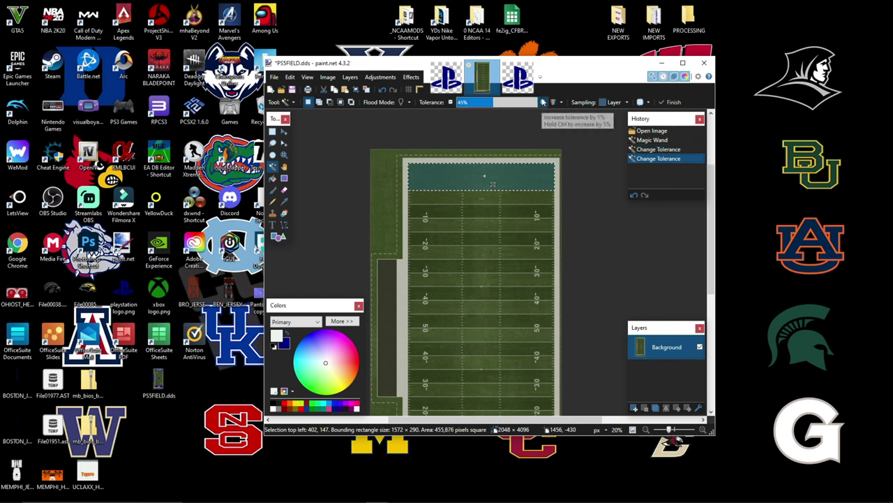
pyautogui.click(456, 104)
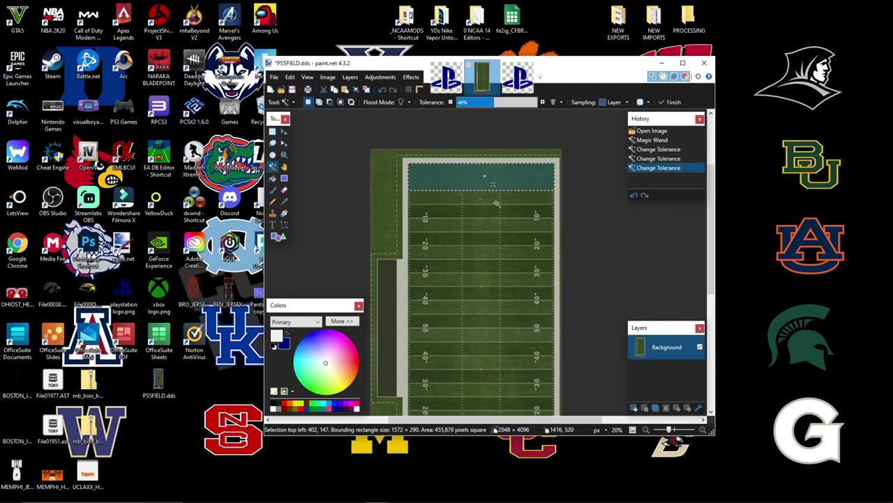
pyautogui.click(286, 333)
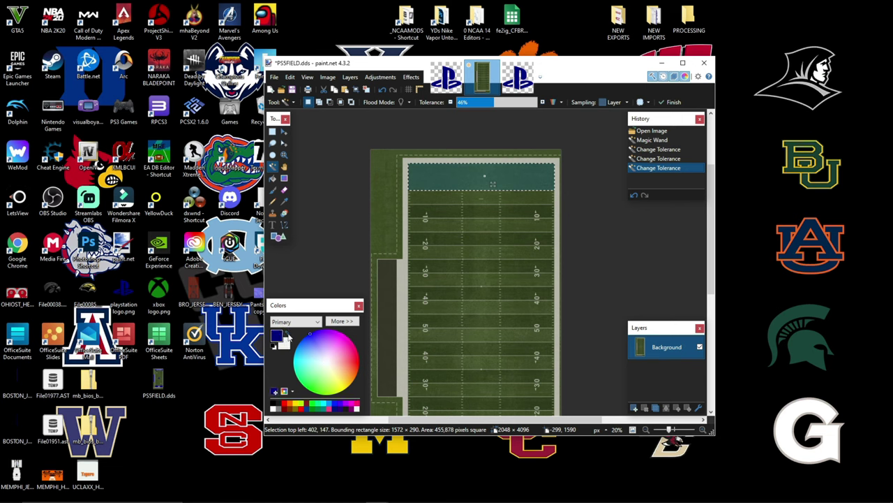
pyautogui.press('BackSpace')
pyautogui.hotkey('ctrl', 'd')
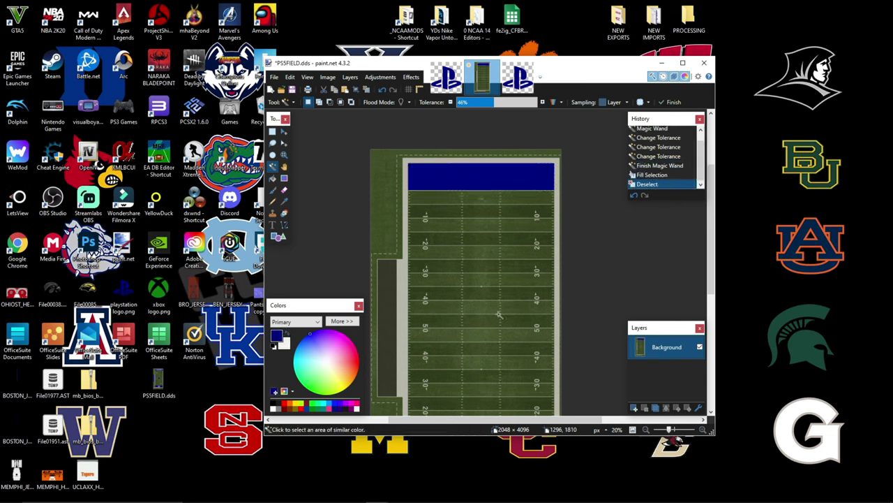
# - Select the field's lower end zone with the Magic Wand, fill it with the same dark blue, and deselect
pyautogui.scroll(-10, 526, 305)
pyautogui.click(496, 264)
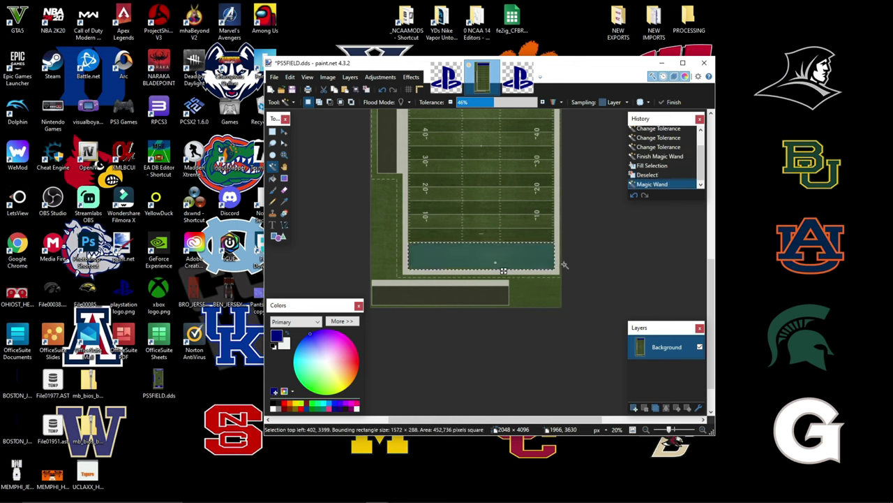
pyautogui.press('BackSpace')
pyautogui.hotkey('ctrl', 'd')
# - Select the sideline box beside midfield with the Magic Wand, fill it with the same dark blue, and deselect
pyautogui.scroll(10, 615, 279)
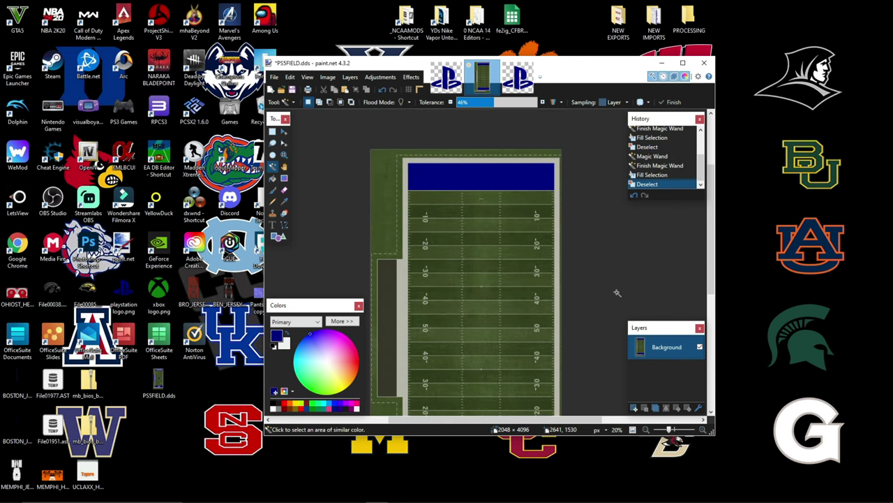
pyautogui.click(388, 318)
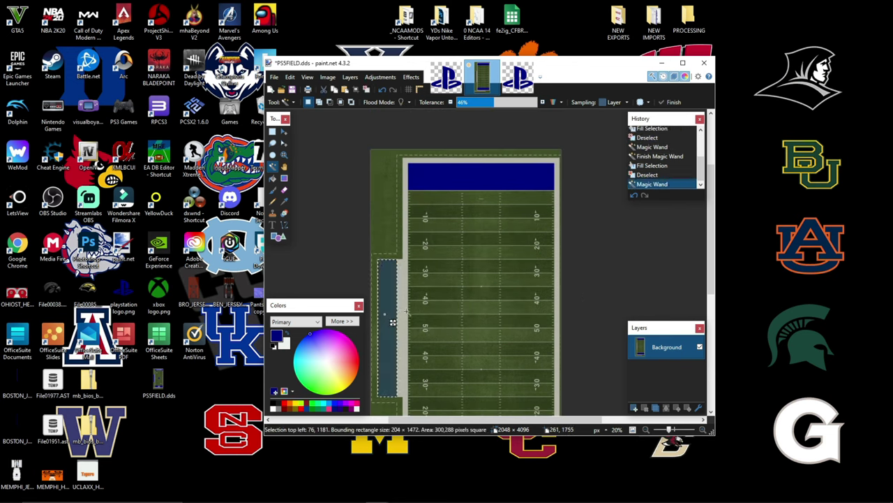
pyautogui.press('BackSpace')
pyautogui.hotkey('ctrl', 'd')
# - Import playstation logo.png onto the field as a new layer, center it on the 50-yard line, and deselect
pyautogui.scroll(-8, 488, 296)
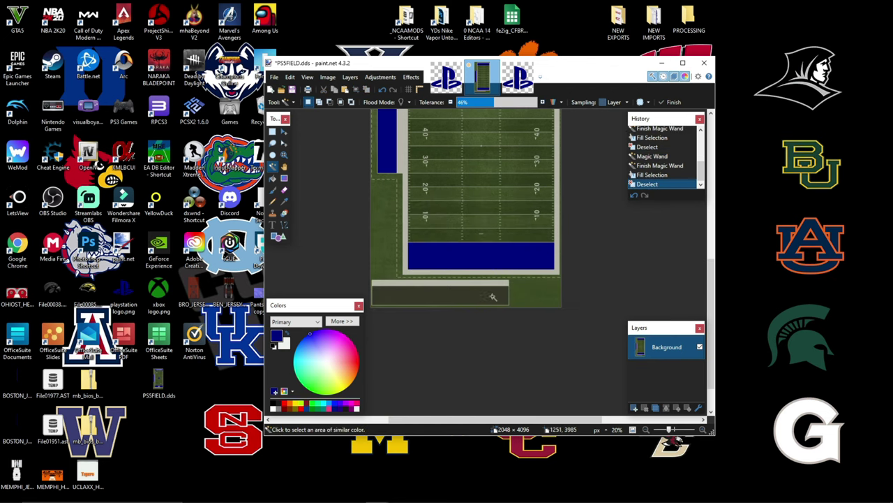
pyautogui.scroll(8, 511, 306)
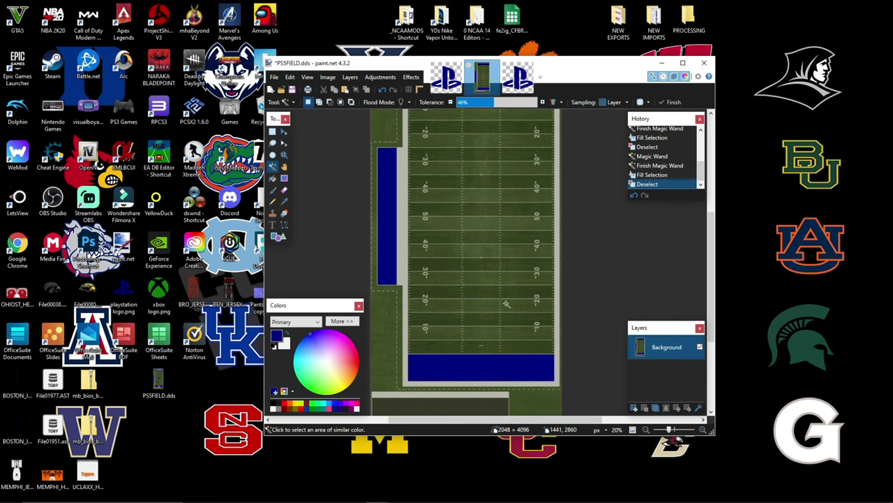
pyautogui.scroll(-1, 583, 294)
pyautogui.scroll(1, 638, 298)
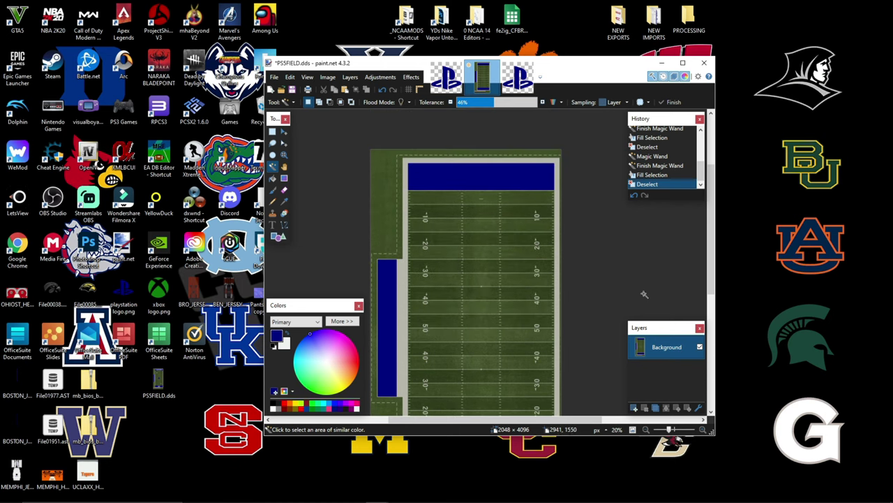
pyautogui.scroll(-1, 617, 292)
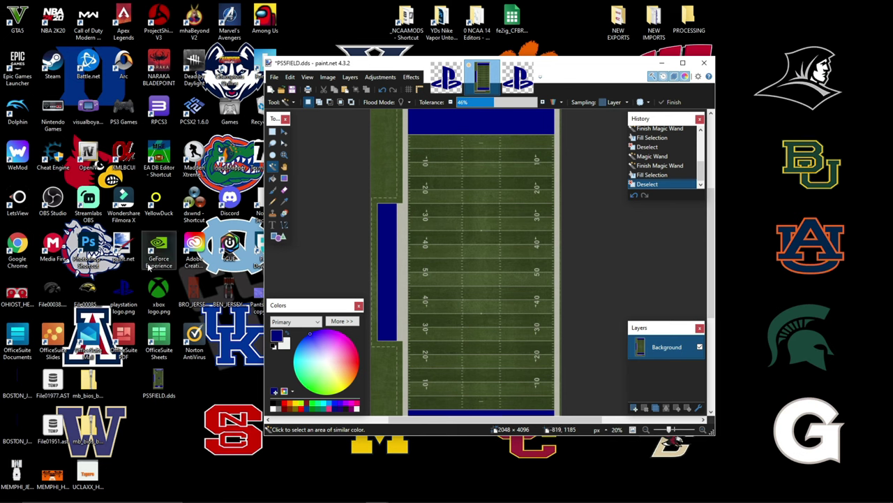
pyautogui.moveTo(124, 289); pyautogui.dragTo(487, 257)
pyautogui.click(476, 287)
pyautogui.moveTo(432, 156); pyautogui.dragTo(519, 296)
pyautogui.moveTo(494, 267); pyautogui.dragTo(493, 280)
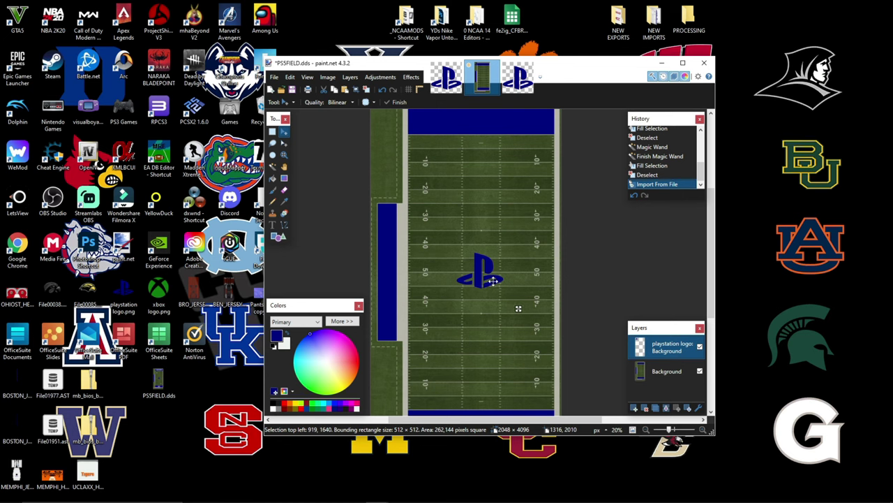
pyautogui.hotkey('ctrl', 'd')
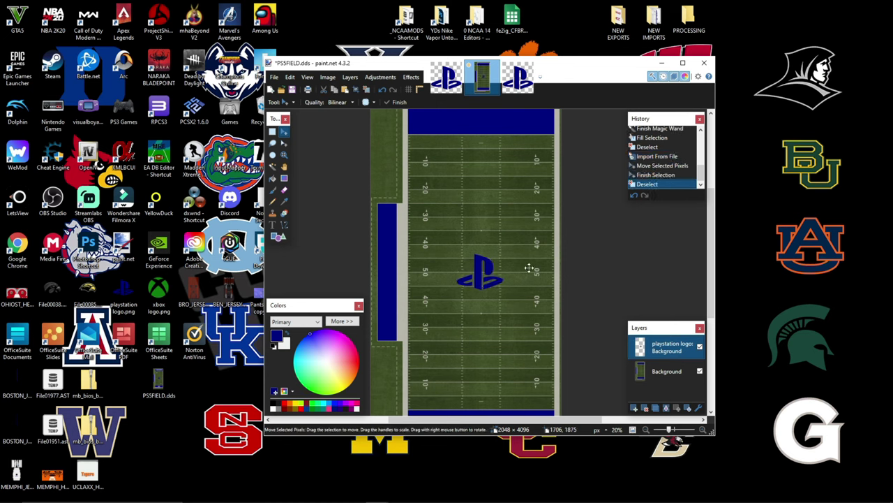
# - Bring up the Fonts folder of Rob's Field Template in File Explorer, move its window aside, and return to paint.net
pyautogui.scroll(-2, 527, 262)
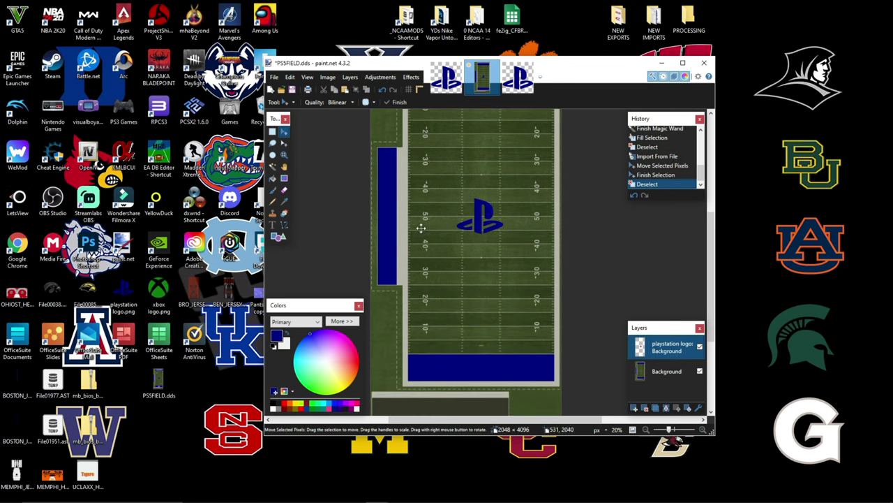
pyautogui.scroll(6, 488, 228)
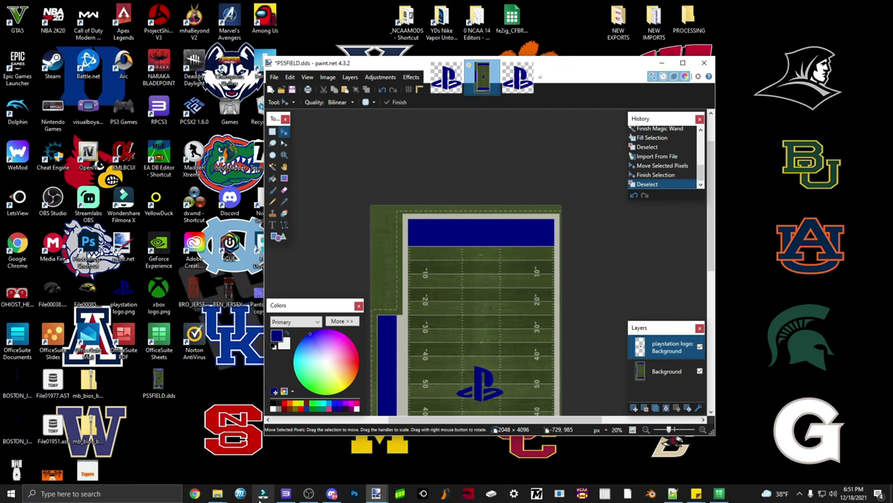
pyautogui.moveTo(308, 494)
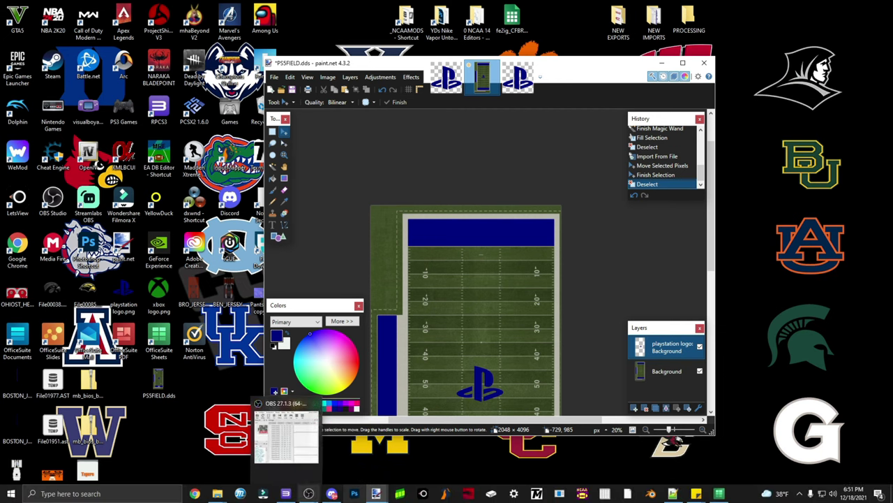
pyautogui.moveTo(207, 497)
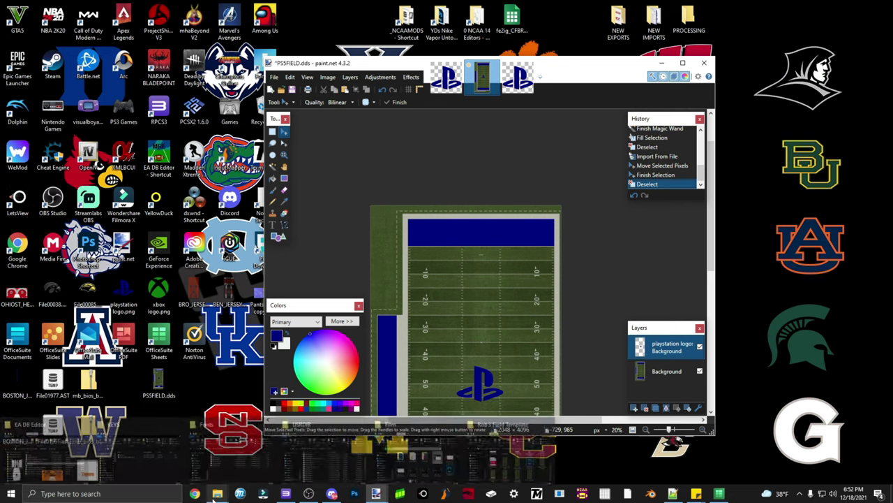
pyautogui.click(230, 451)
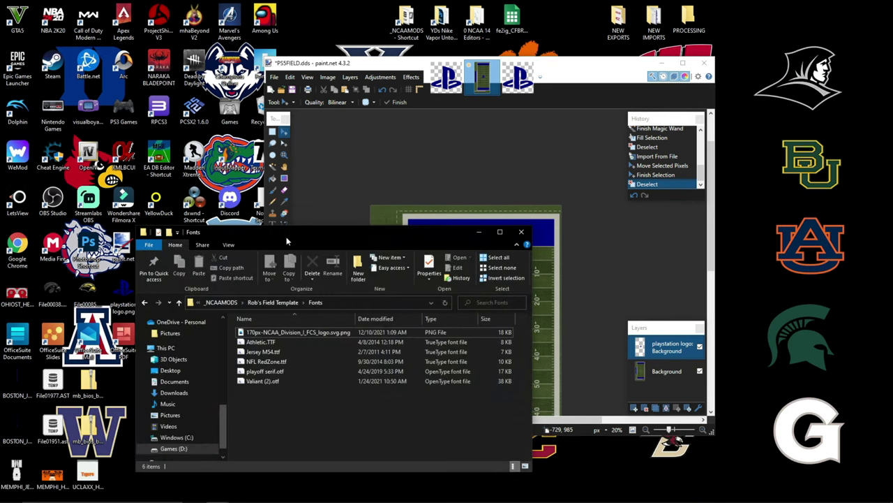
pyautogui.moveTo(286, 241); pyautogui.dragTo(187, 234)
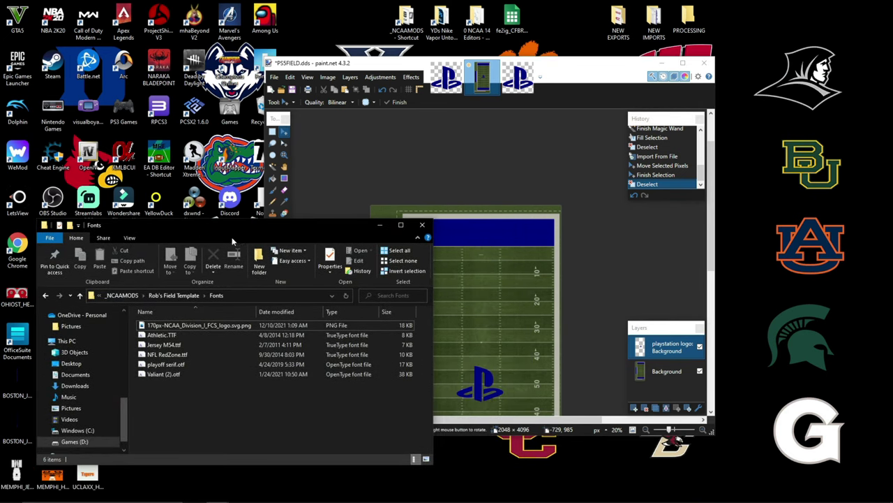
pyautogui.click(377, 67)
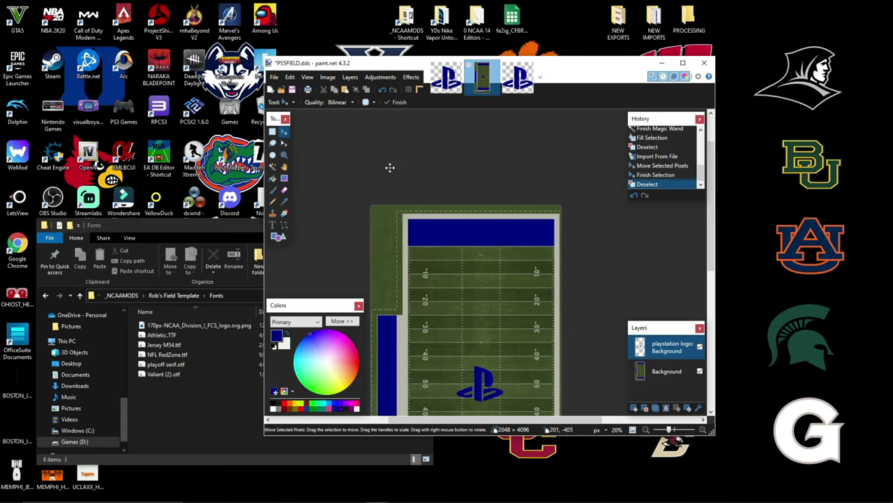
# - Add the text SONY in white Athletic font, size 144, and center it in the upper end zone
pyautogui.click(273, 225)
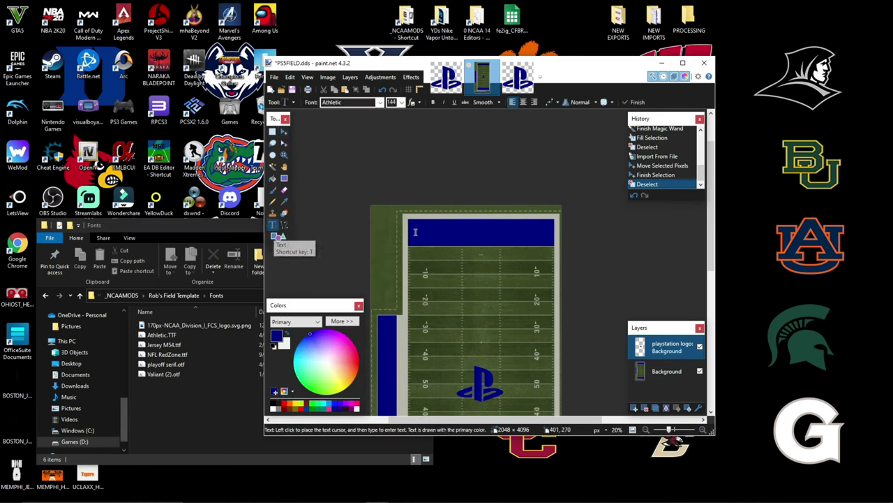
pyautogui.click(438, 230)
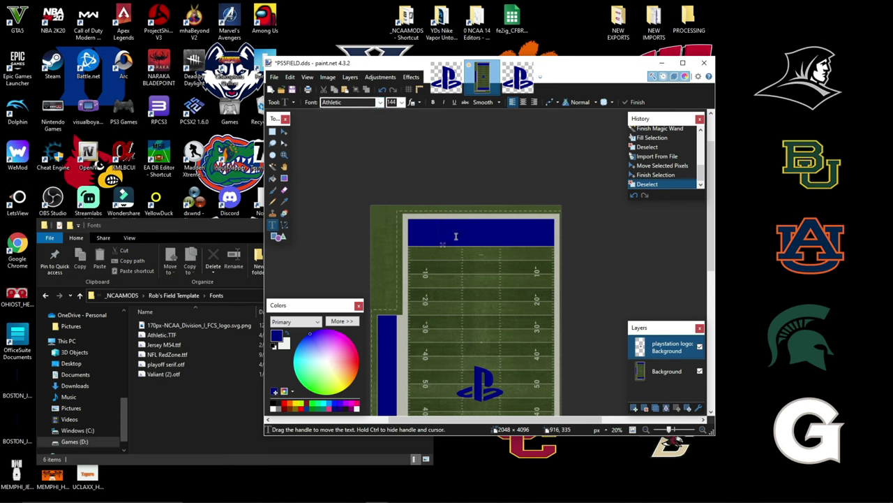
pyautogui.write('PS')
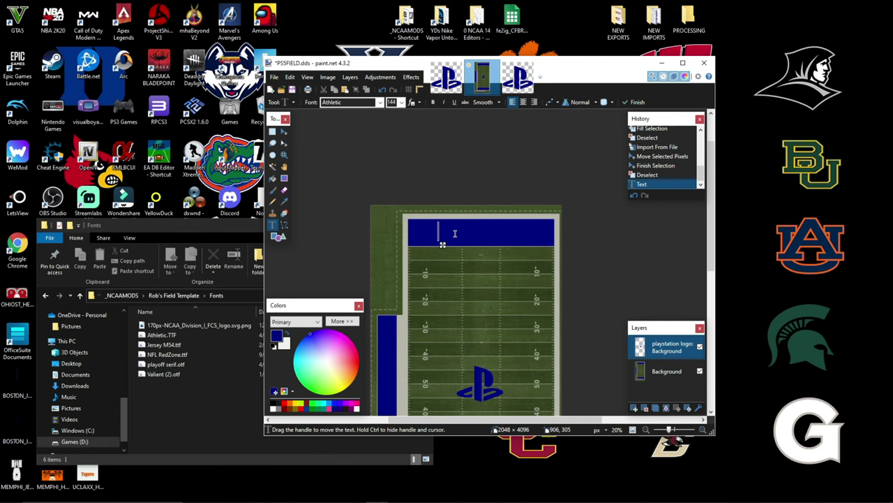
pyautogui.click(288, 335)
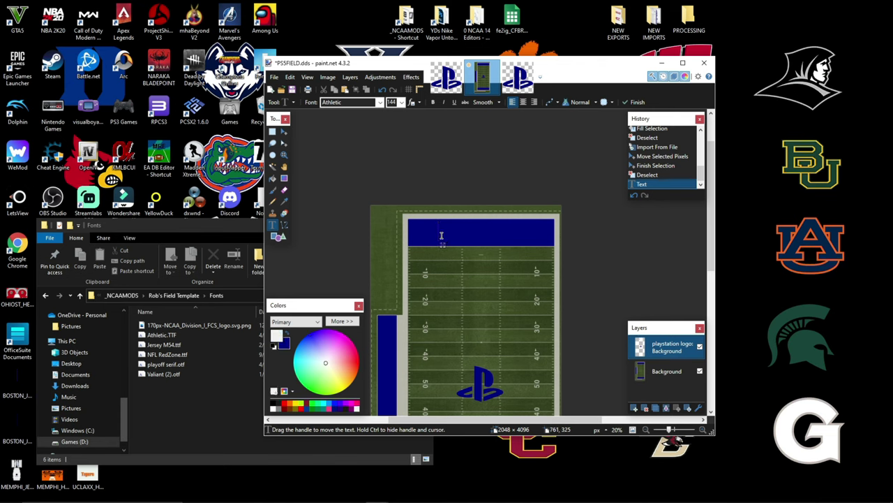
pyautogui.write('SOIN')
pyautogui.press('BackSpace')
pyautogui.write('NY')
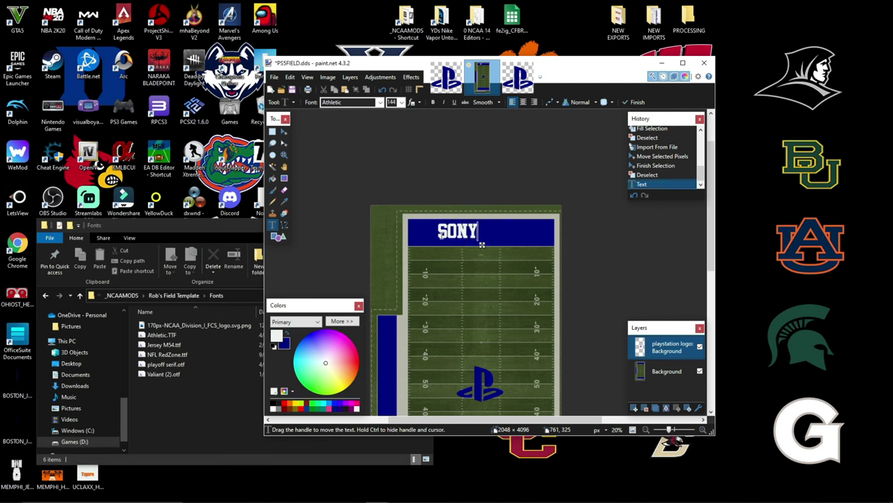
pyautogui.moveTo(482, 245); pyautogui.dragTo(507, 247)
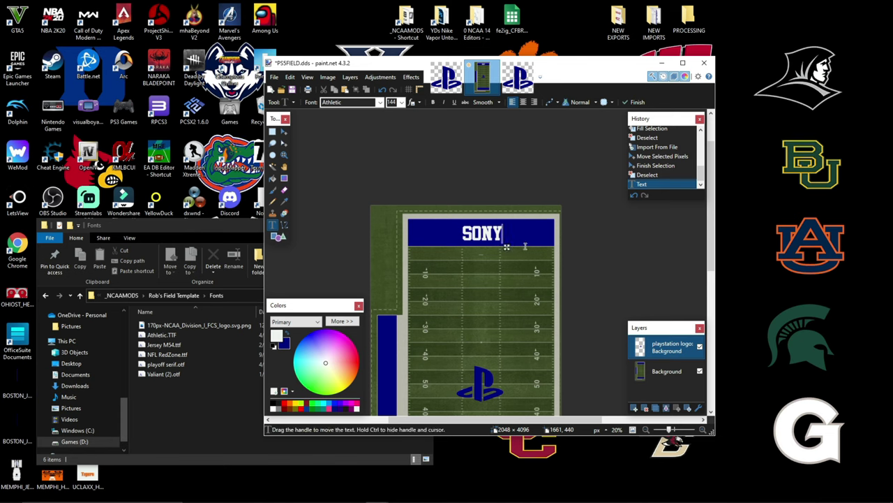
pyautogui.press('Return')
pyautogui.press('BackSpace')
# - Rotate the whole image 180° and add the centered white text PLAYSTATION to the end zone that is on top
pyautogui.click(328, 78)
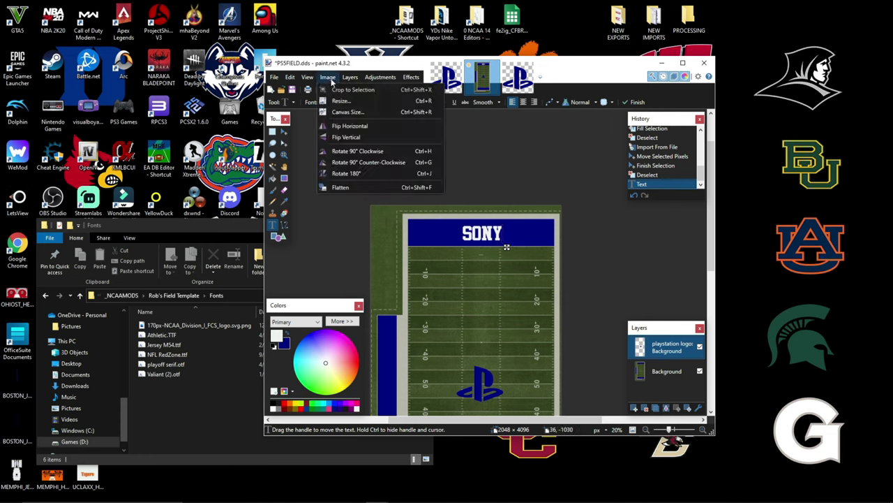
pyautogui.click(358, 174)
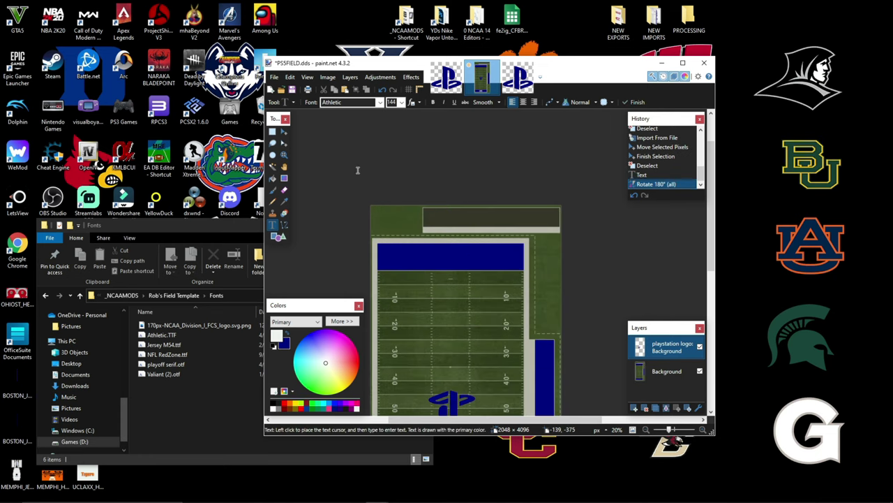
pyautogui.click(404, 257)
pyautogui.write('P')
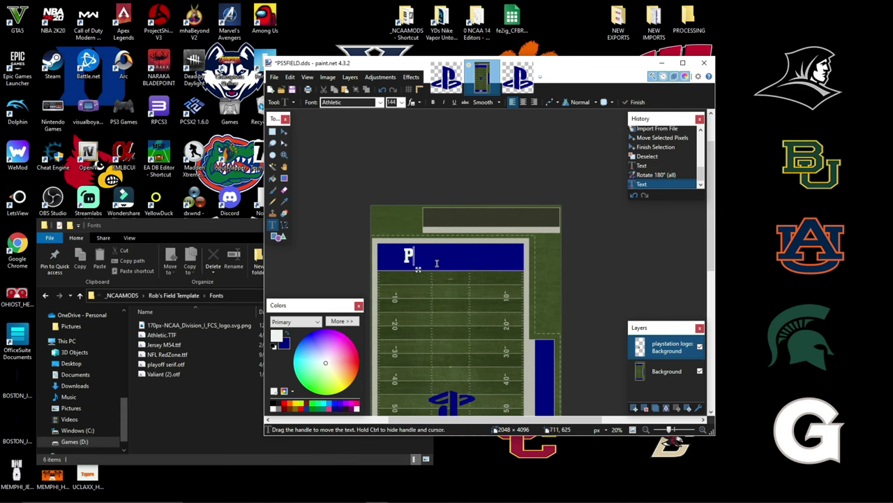
pyautogui.write('LAYSTATION')
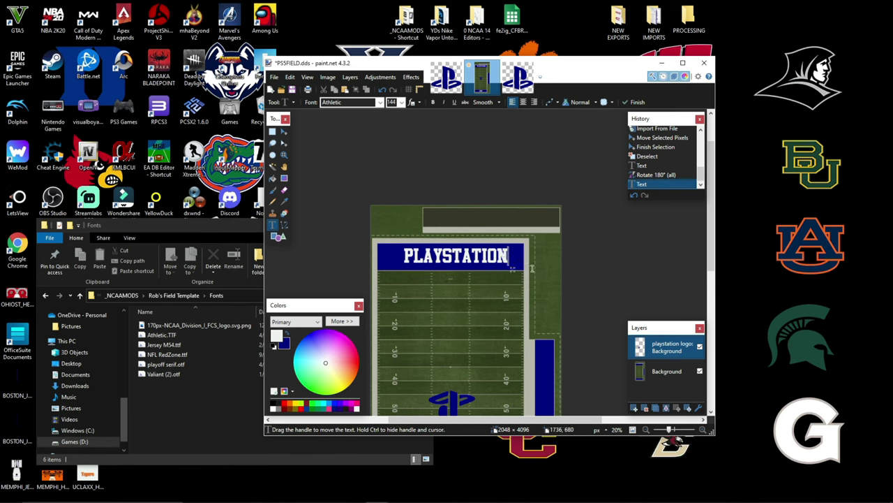
pyautogui.moveTo(515, 271); pyautogui.dragTo(508, 274)
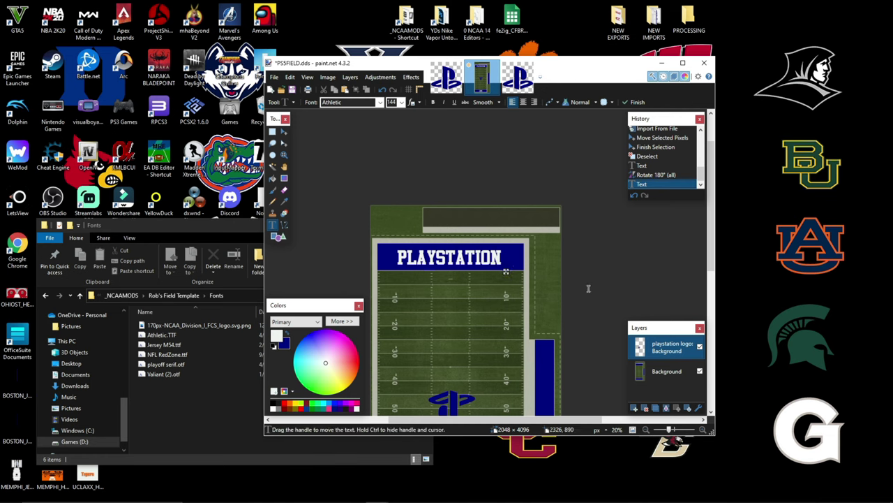
# - Rotate the field image 90° clockwise and get the Fonts folder window out of the way
pyautogui.scroll(-5, 588, 288)
pyautogui.scroll(5, 588, 288)
pyautogui.scroll(-3, 588, 286)
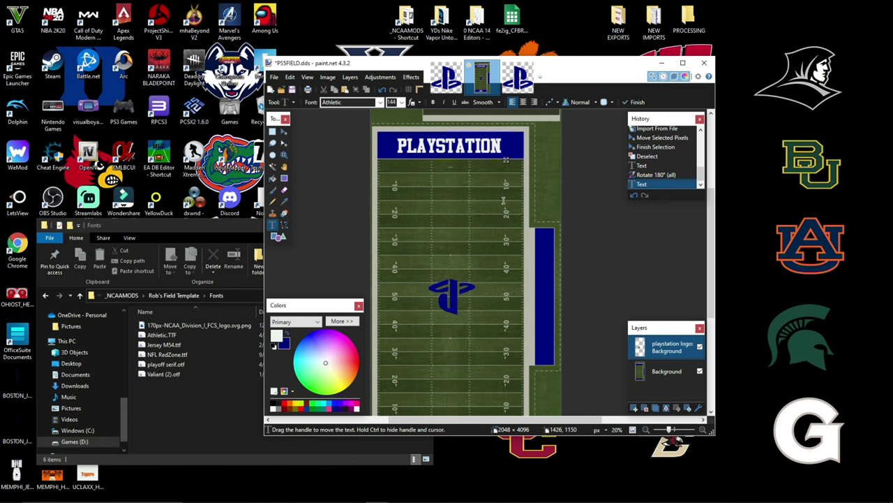
pyautogui.hotkey('ctrl', 'z')
pyautogui.hotkey('ctrl', 'y')
pyautogui.click(328, 77)
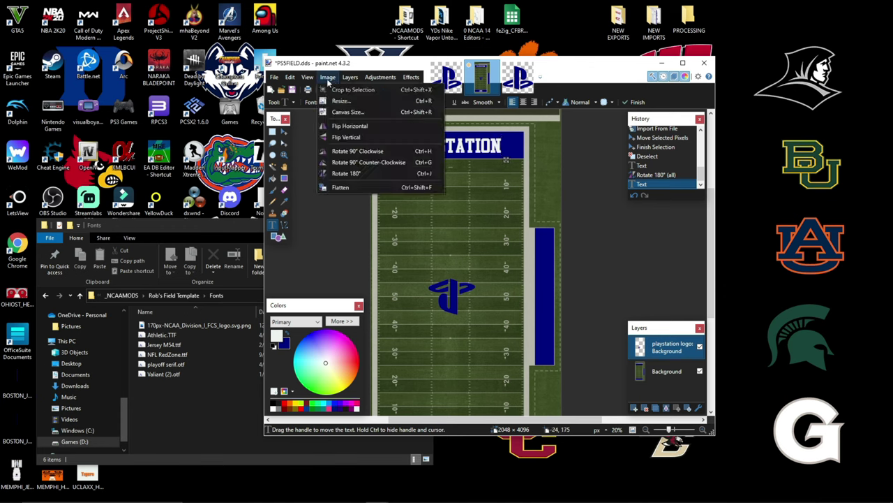
pyautogui.click(381, 151)
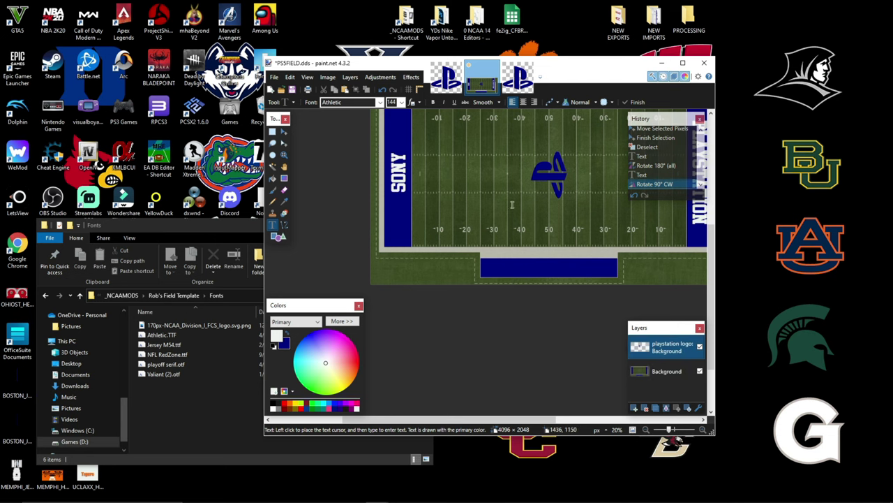
pyautogui.scroll(2, 521, 220)
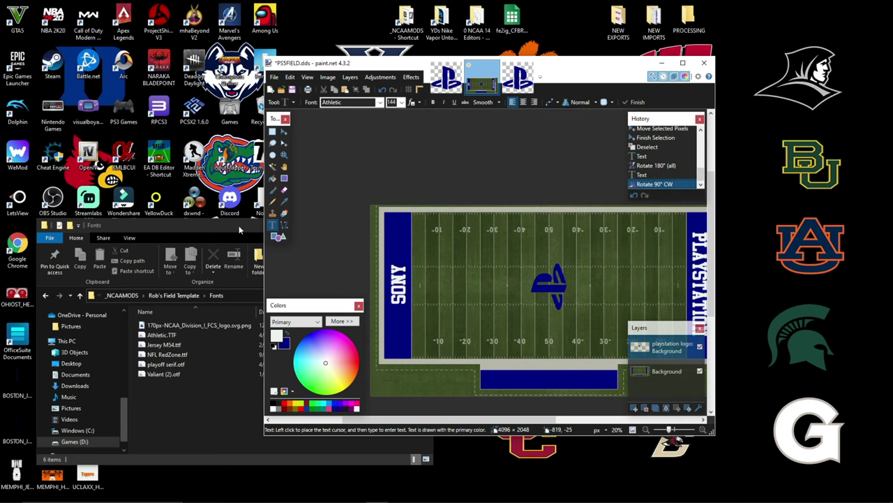
pyautogui.moveTo(239, 229); pyautogui.dragTo(313, 244)
pyautogui.click(419, 239)
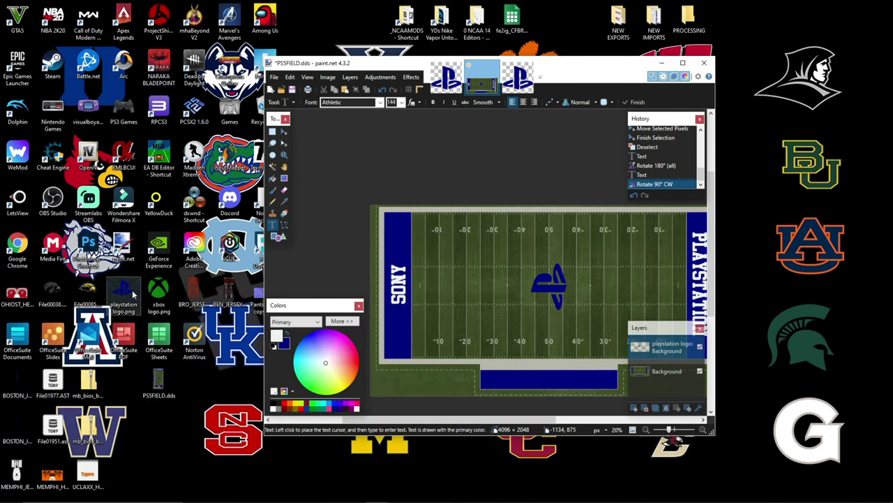
# - Switch to the playstation logo.png image, fill all parts of the logo with white using the Paint Bucket, and save the file
pyautogui.click(515, 81)
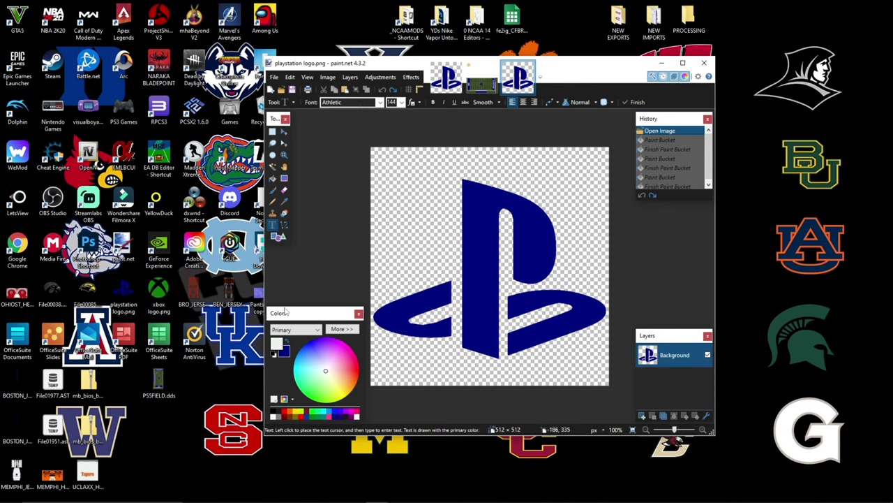
pyautogui.click(272, 179)
pyautogui.click(475, 253)
pyautogui.click(410, 312)
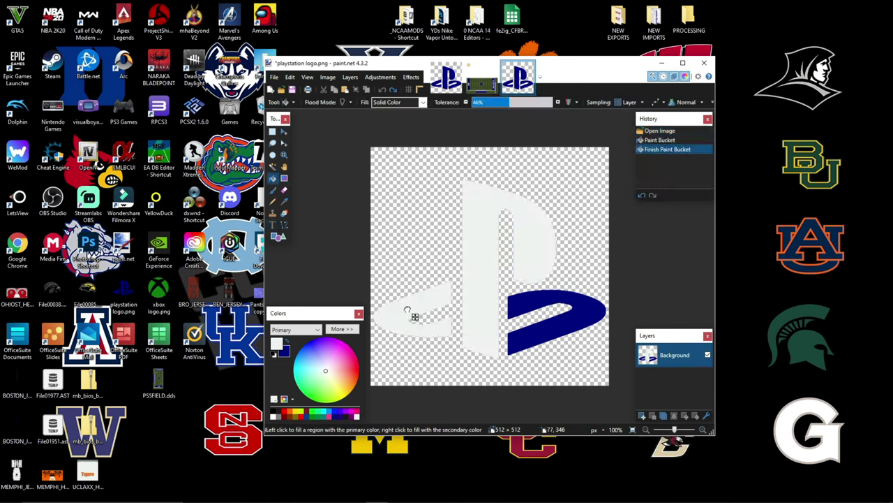
pyautogui.click(565, 317)
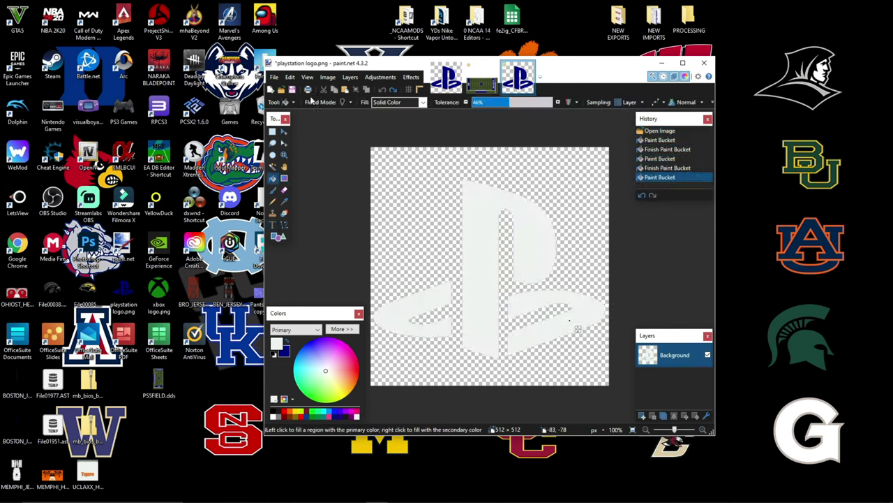
pyautogui.click(291, 90)
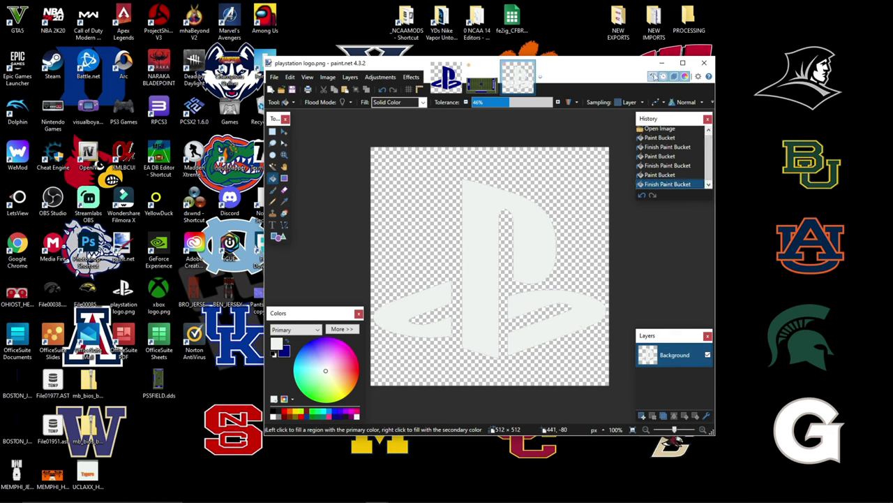
# - Add playstation logo.png as a layer in PS5FIELD.dds, shrink it to about 292 × 292 px and place it near the SONY-side 20-yard line
pyautogui.click(481, 78)
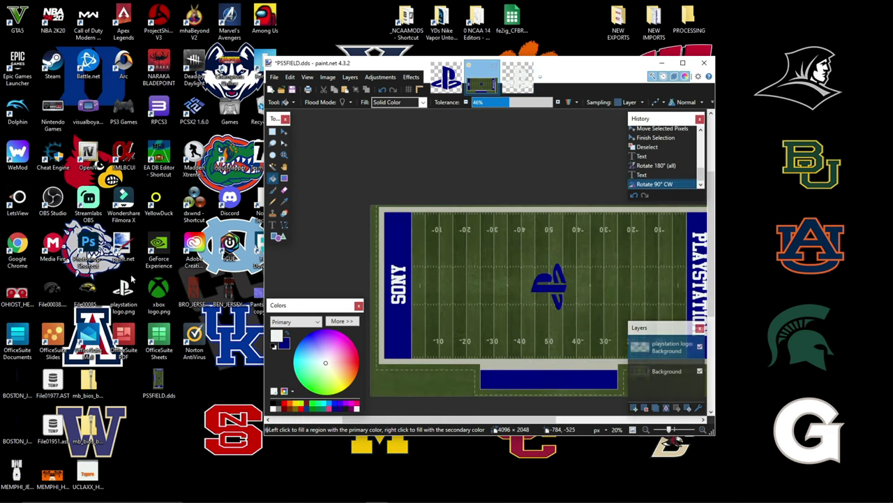
pyautogui.click(123, 293)
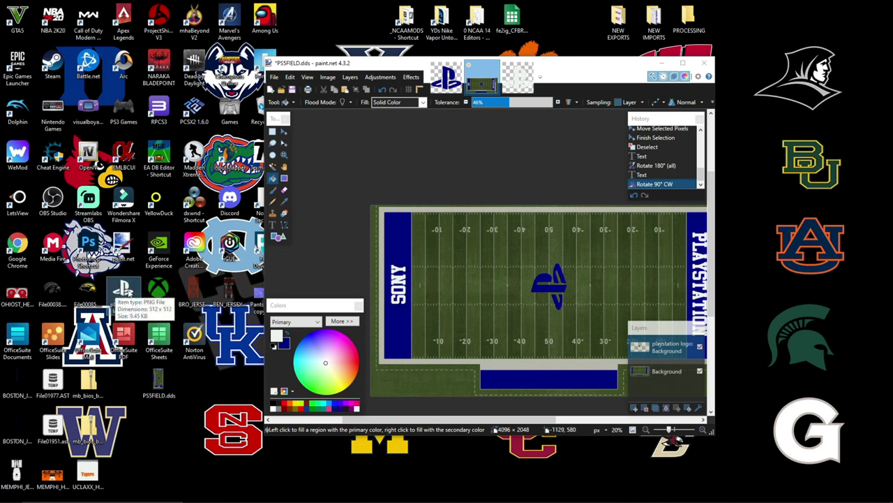
pyautogui.moveTo(122, 293); pyautogui.dragTo(493, 339)
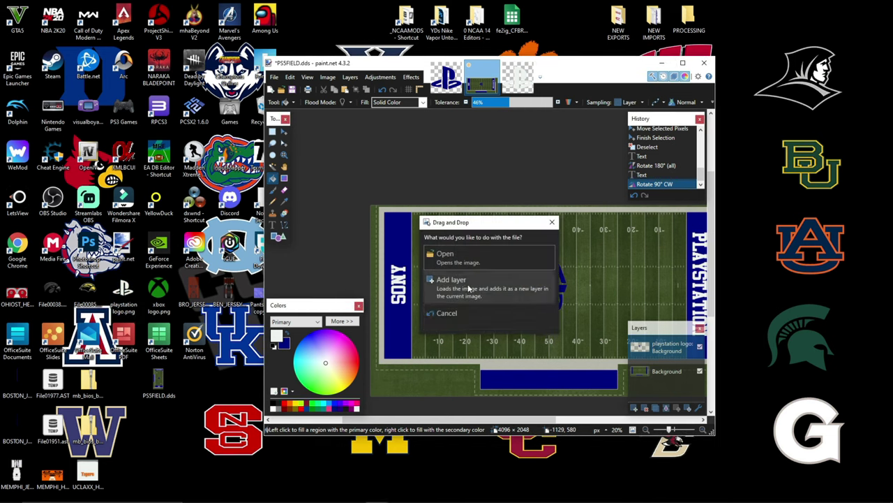
pyautogui.click(437, 283)
pyautogui.moveTo(433, 267); pyautogui.dragTo(488, 358)
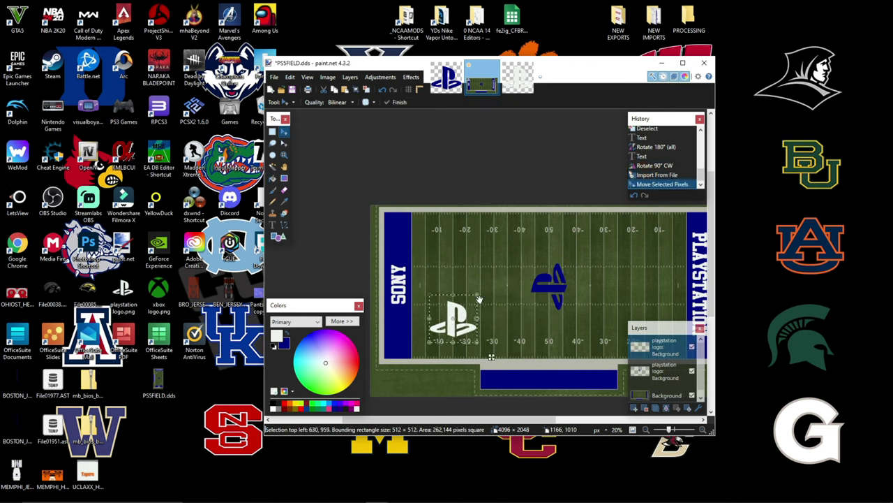
pyautogui.moveTo(478, 295); pyautogui.dragTo(457, 315)
pyautogui.moveTo(473, 356); pyautogui.dragTo(479, 355)
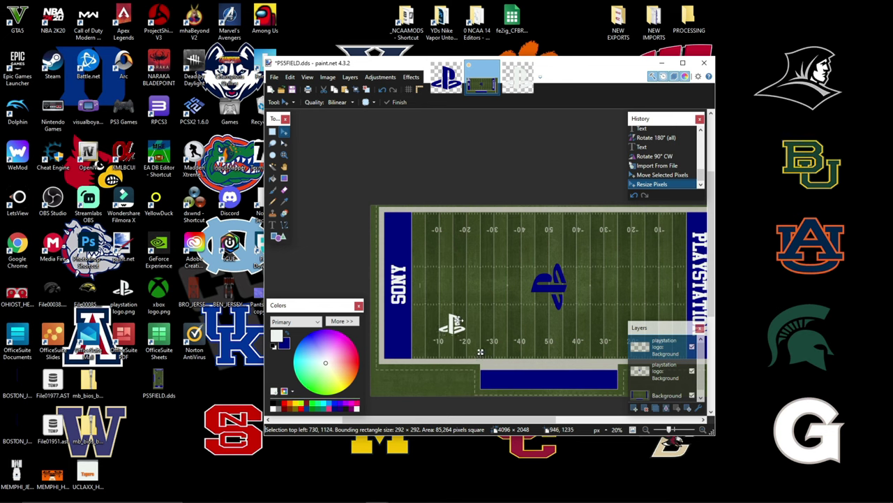
pyautogui.moveTo(454, 321); pyautogui.dragTo(455, 321)
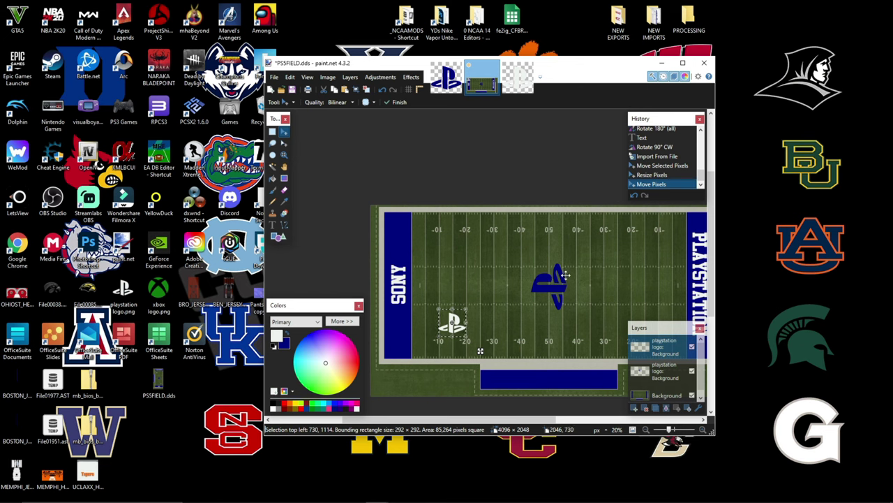
# - Rotate the white logo on the topmost layer about 90° counter-clockwise to match the orientation of the midfield logo
pyautogui.click(656, 370)
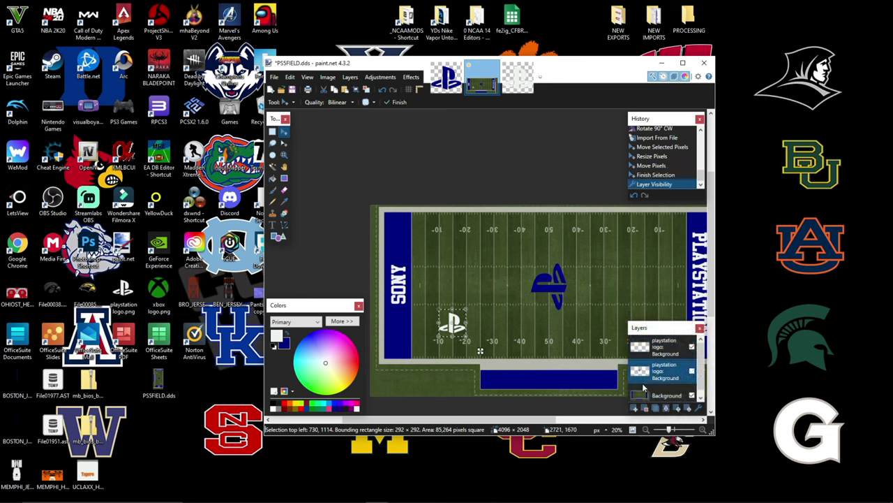
pyautogui.click(693, 371)
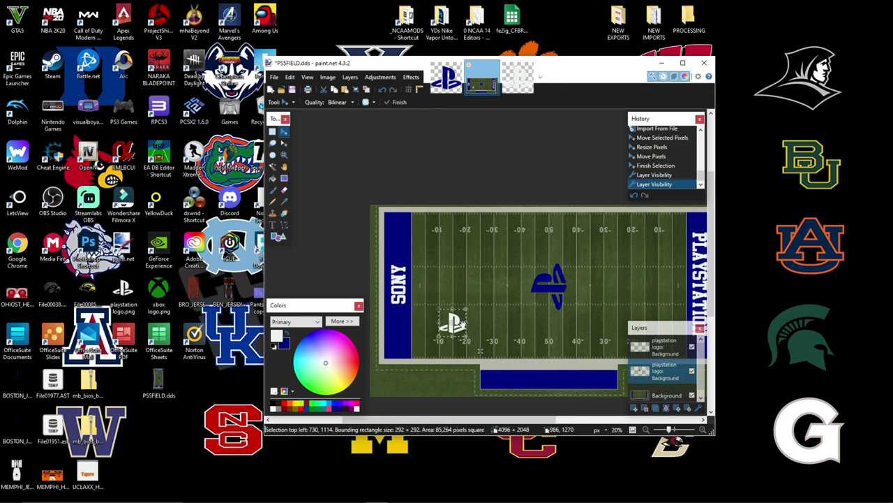
pyautogui.moveTo(471, 307); pyautogui.dragTo(492, 322)
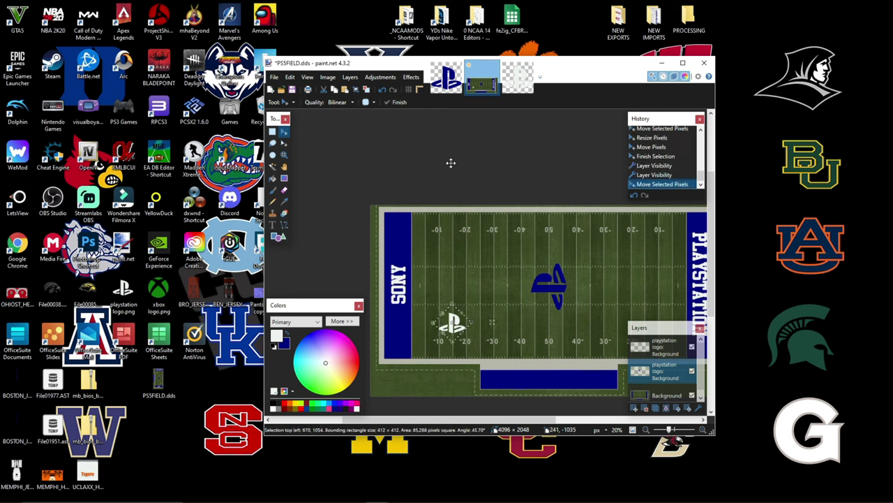
pyautogui.click(642, 343)
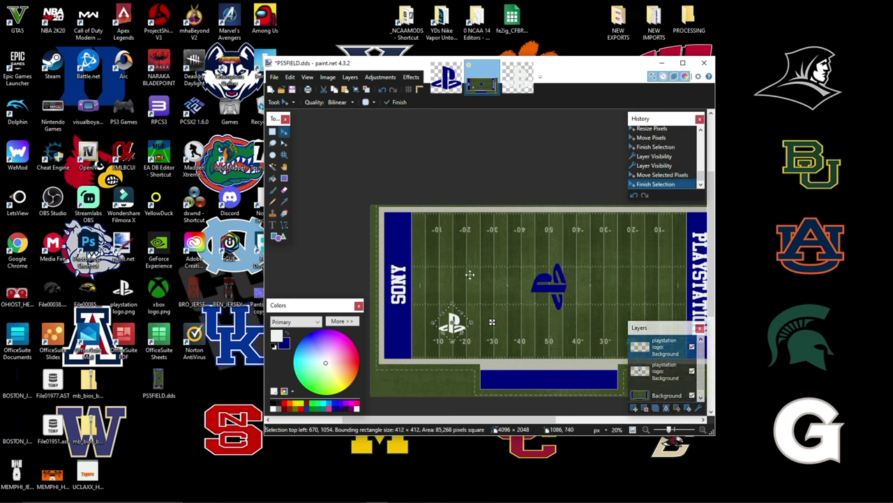
pyautogui.moveTo(492, 322); pyautogui.dragTo(486, 302)
pyautogui.moveTo(427, 294); pyautogui.dragTo(413, 307)
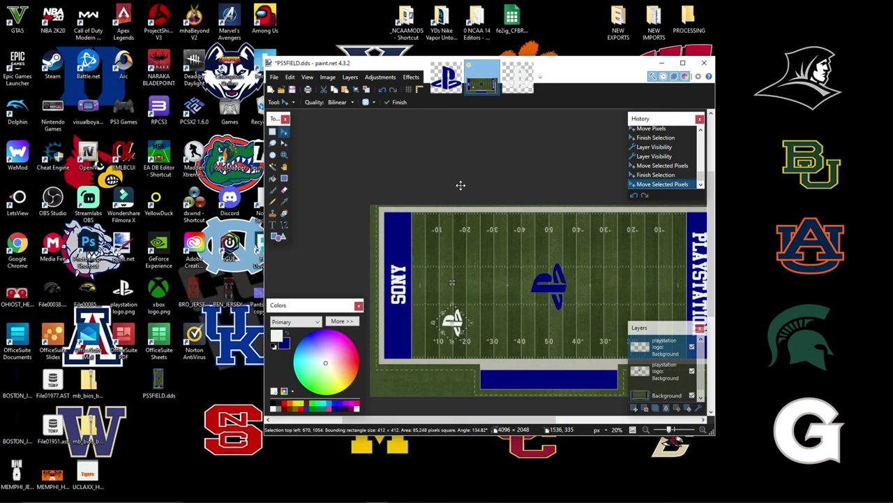
# - Rotate the whole field image 90° counter-clockwise and another 180° so that the SONY end zone is on top
pyautogui.click(327, 77)
pyautogui.click(314, 65)
pyautogui.click(327, 76)
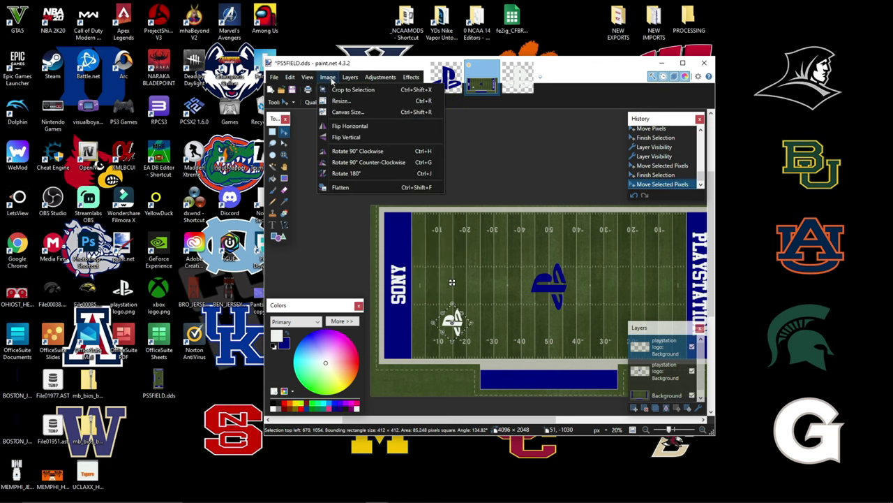
pyautogui.click(361, 163)
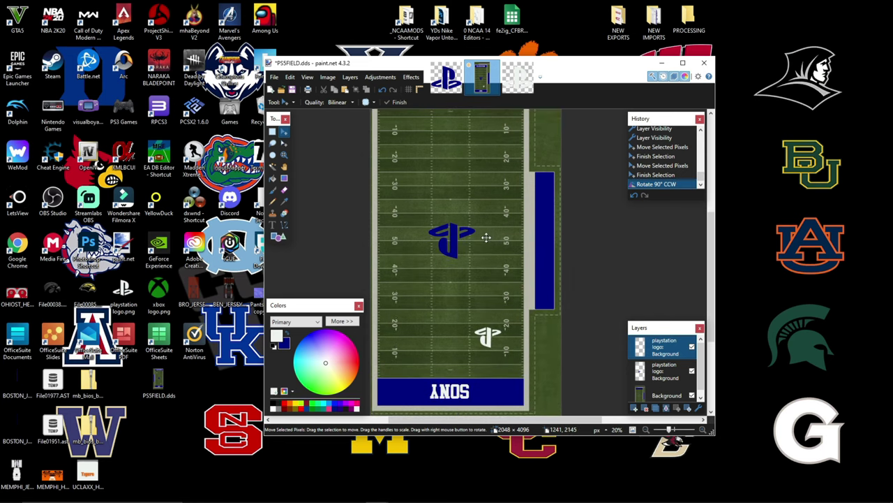
pyautogui.scroll(3, 486, 237)
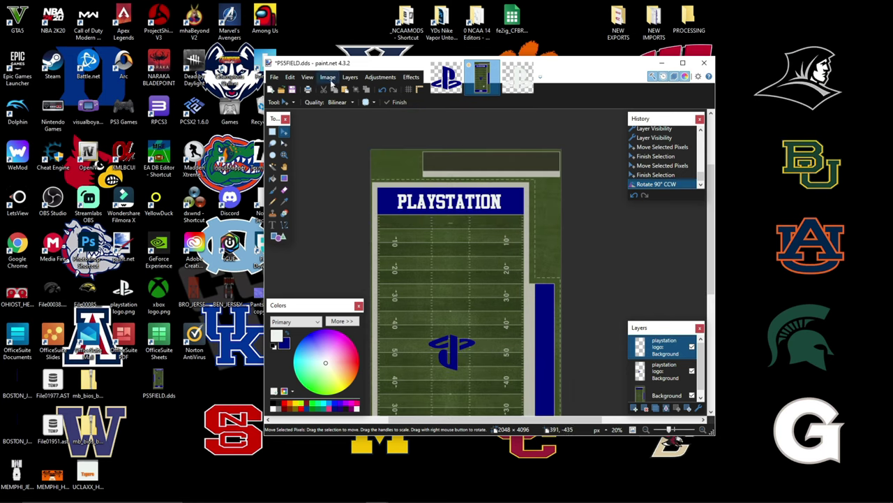
pyautogui.click(328, 78)
pyautogui.click(356, 174)
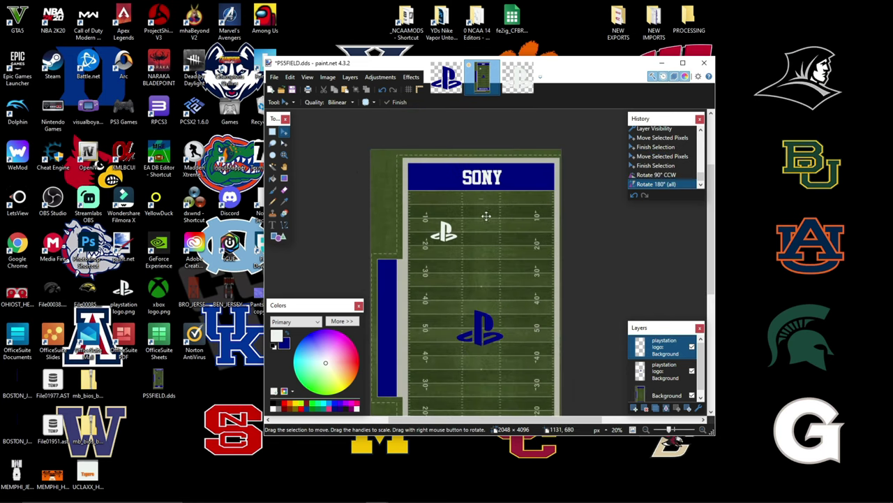
# - Paste a copy of the white logo, turn it upright and move it to the opposite side near the PLAYSTATION-side 20-yard line
pyautogui.scroll(-3, 486, 216)
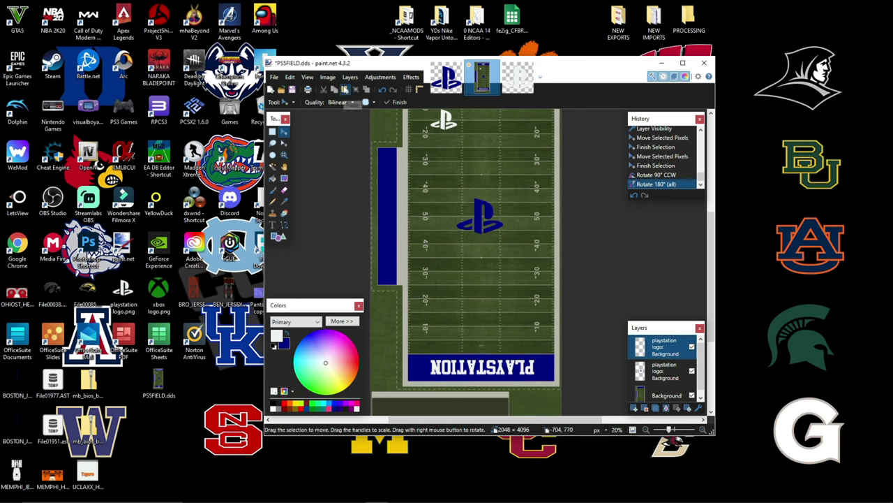
pyautogui.click(343, 89)
pyautogui.moveTo(460, 128); pyautogui.dragTo(495, 164)
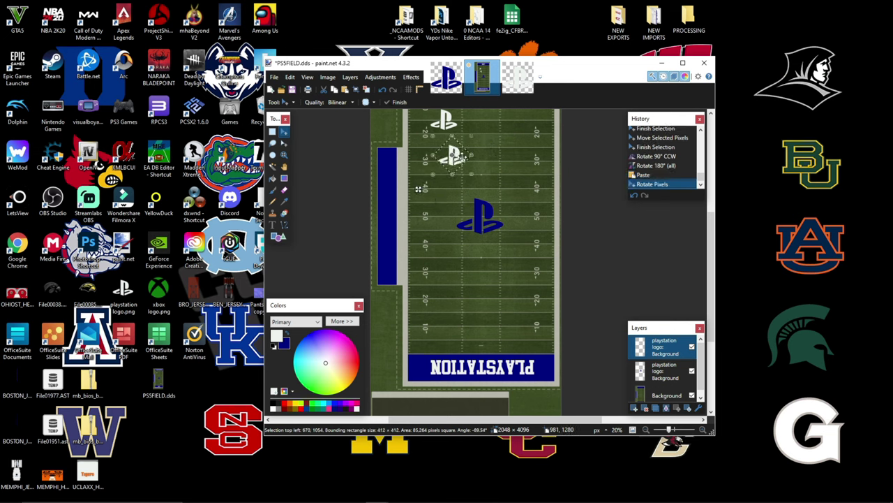
pyautogui.moveTo(418, 189); pyautogui.dragTo(483, 344)
# - Fine-tune the pasted logo's rotation to match the white logo near the SONY end zone, and deselect it
pyautogui.scroll(3, 531, 272)
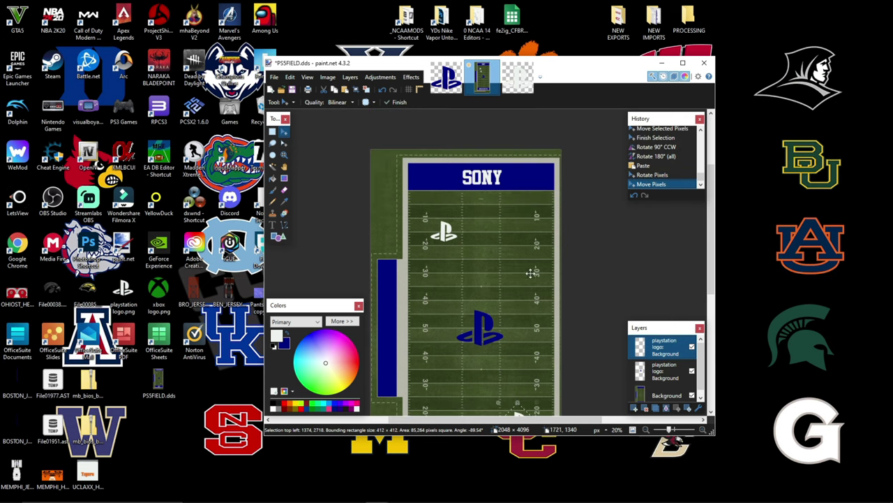
pyautogui.scroll(-4, 515, 259)
pyautogui.scroll(4, 515, 259)
pyautogui.scroll(-4, 516, 259)
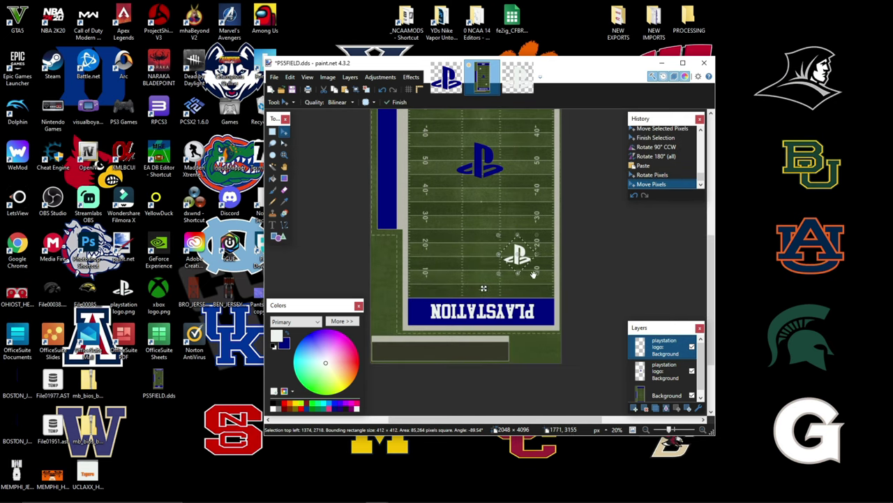
pyautogui.scroll(3, 529, 227)
pyautogui.scroll(-5, 531, 224)
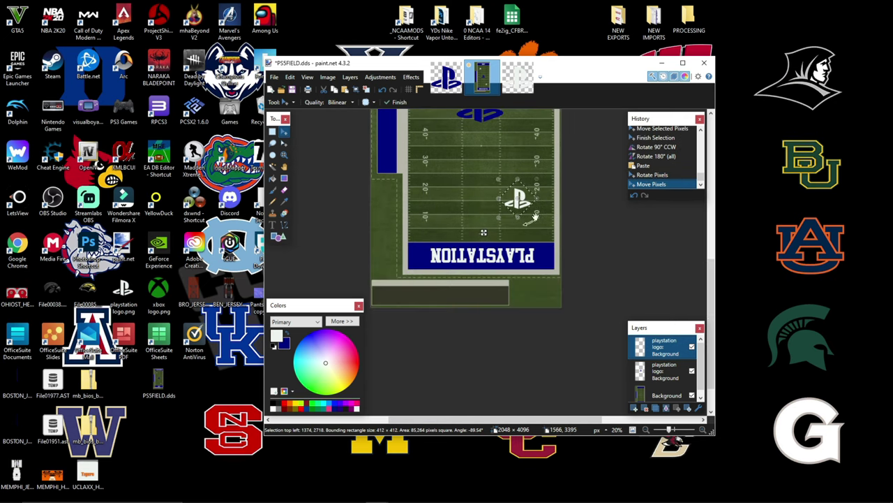
pyautogui.scroll(3, 536, 213)
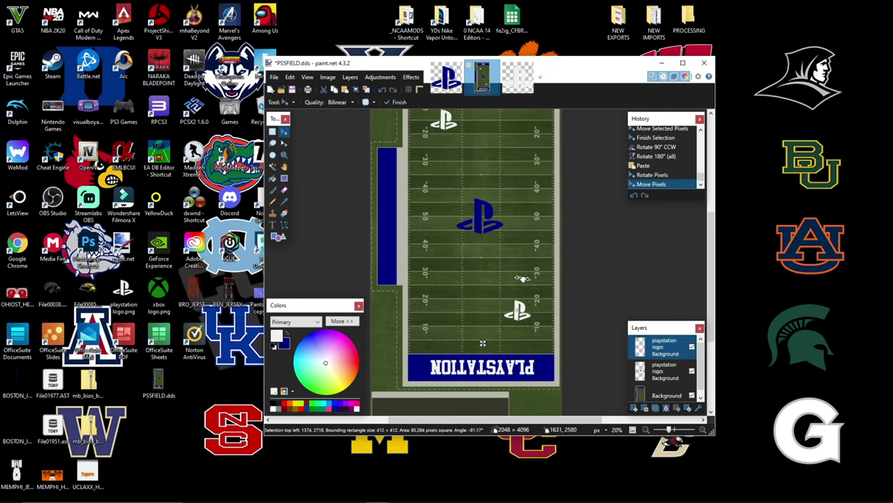
pyautogui.scroll(3, 513, 259)
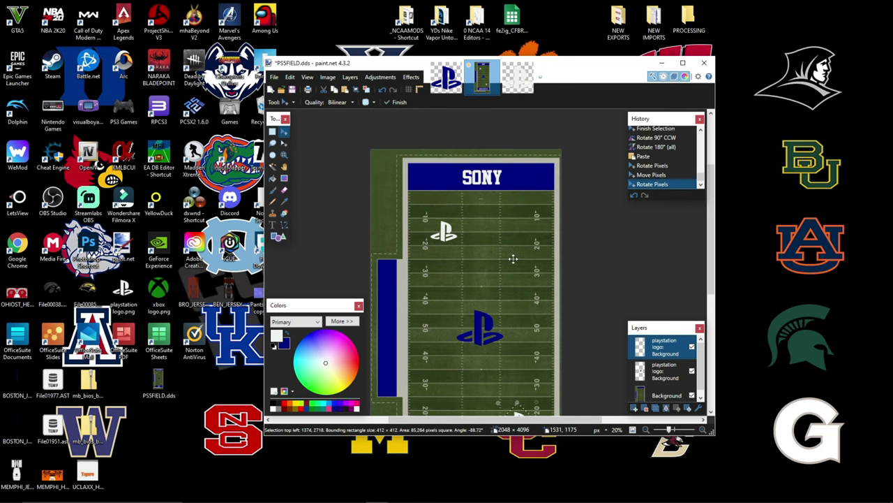
pyautogui.scroll(-4, 513, 259)
pyautogui.moveTo(512, 259); pyautogui.dragTo(532, 262)
pyautogui.scroll(3, 529, 259)
pyautogui.scroll(-3, 528, 259)
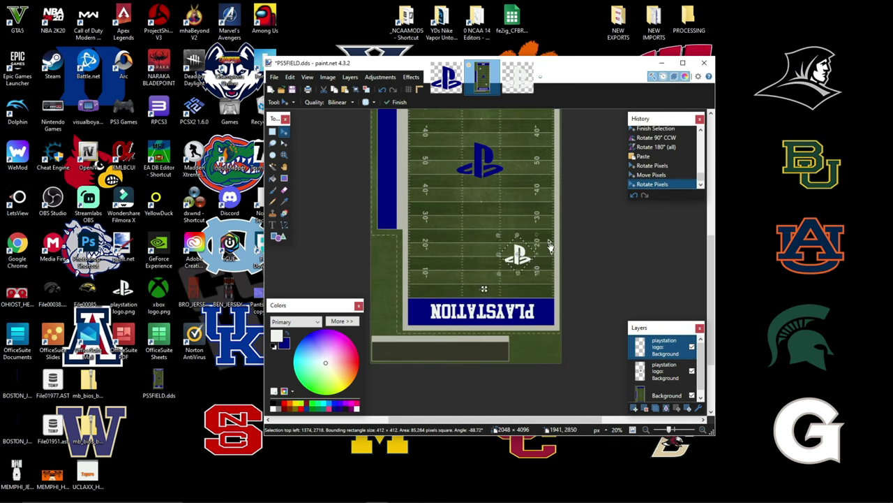
pyautogui.hotkey('ctrl', 'd')
# - Examine the placement of the three logos and the end zone lettering across the whole field
pyautogui.scroll(3, 544, 249)
pyautogui.scroll(-2, 543, 251)
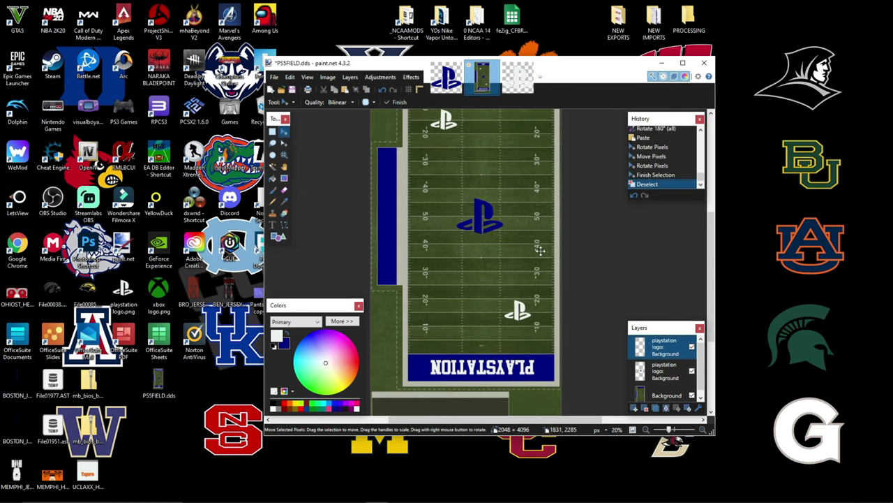
pyautogui.scroll(-3, 540, 250)
pyautogui.scroll(5, 538, 251)
pyautogui.scroll(-2, 539, 251)
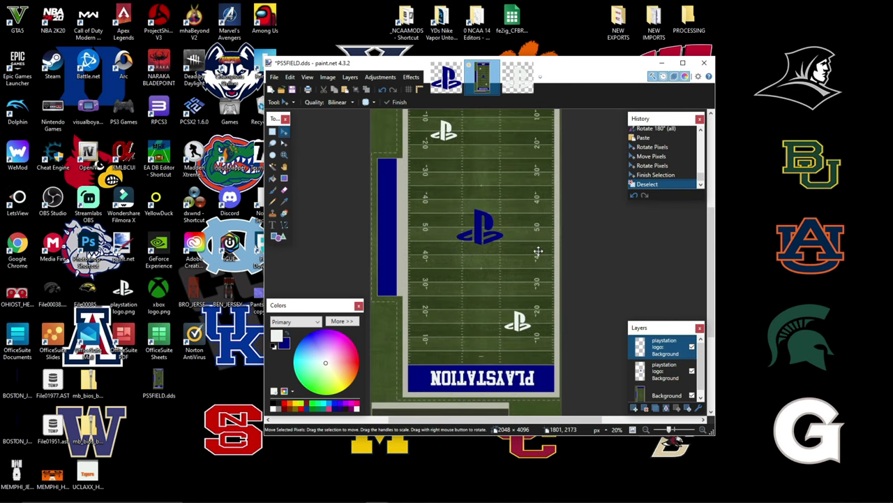
pyautogui.scroll(5, 572, 279)
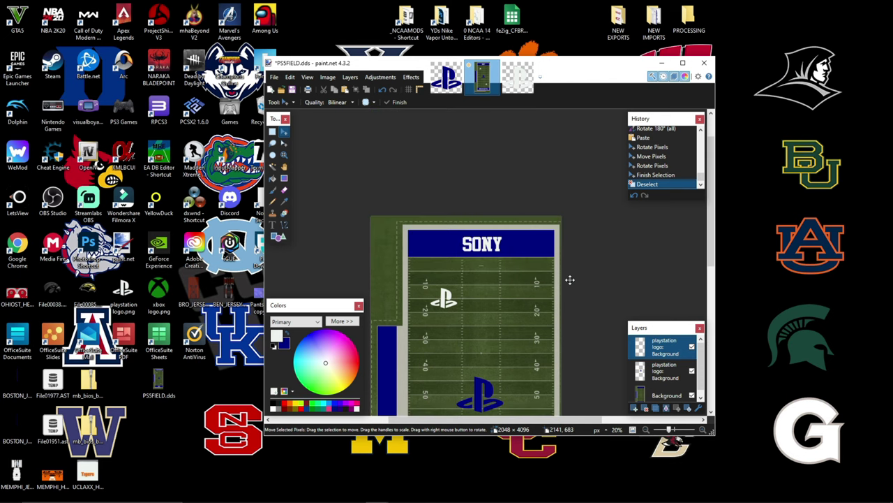
pyautogui.scroll(-5, 568, 279)
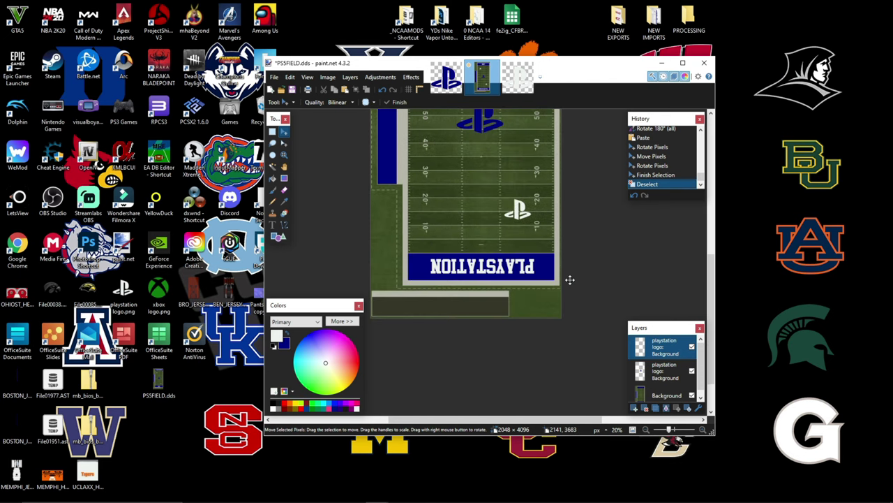
pyautogui.scroll(4, 568, 279)
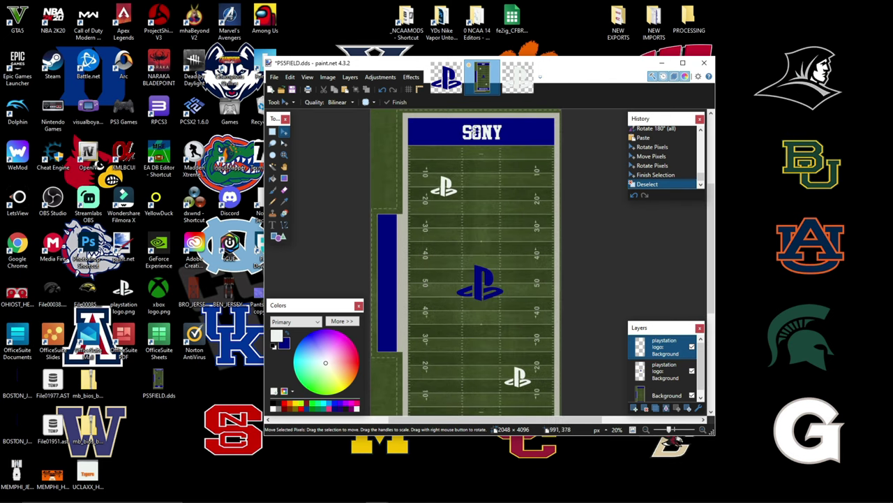
pyautogui.click(275, 77)
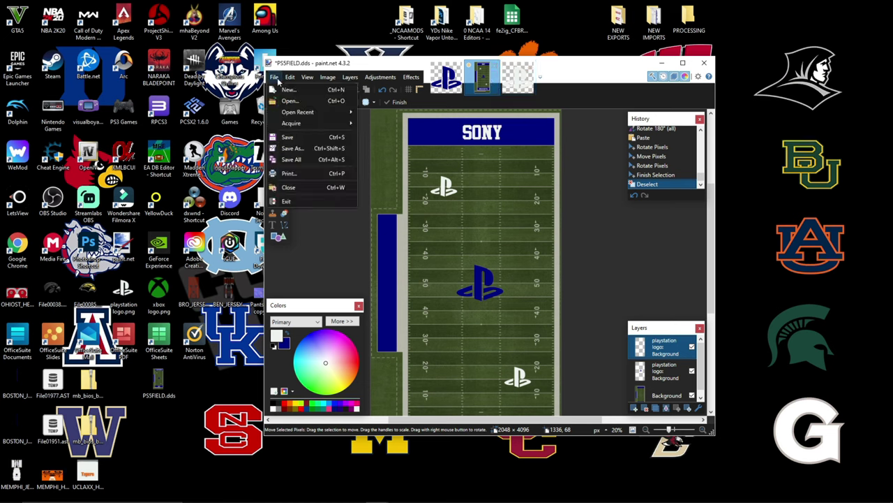
pyautogui.click(293, 148)
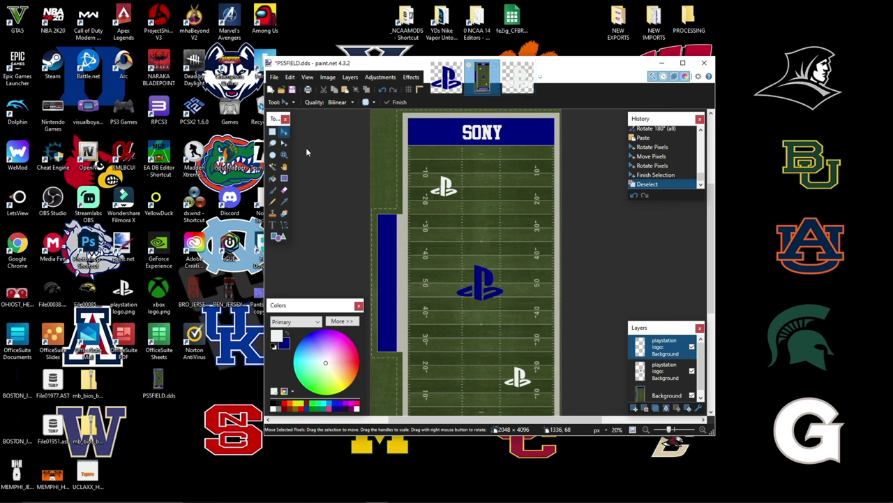
pyautogui.click(373, 273)
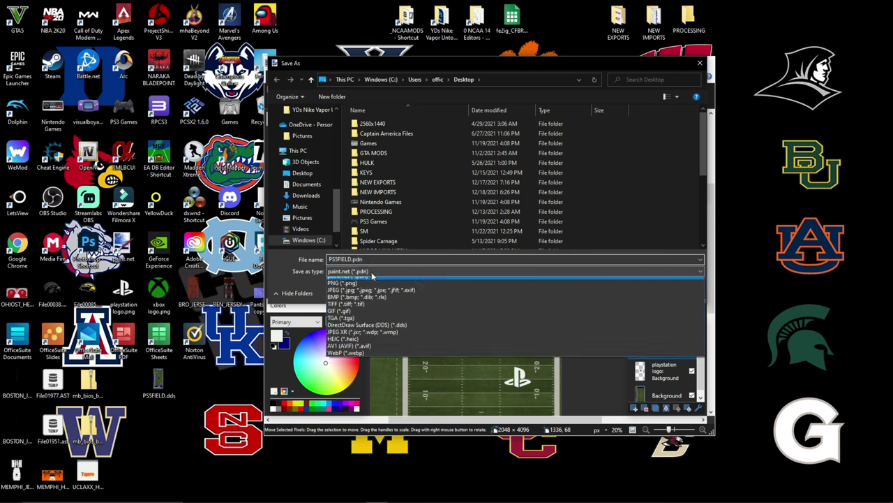
pyautogui.click(366, 332)
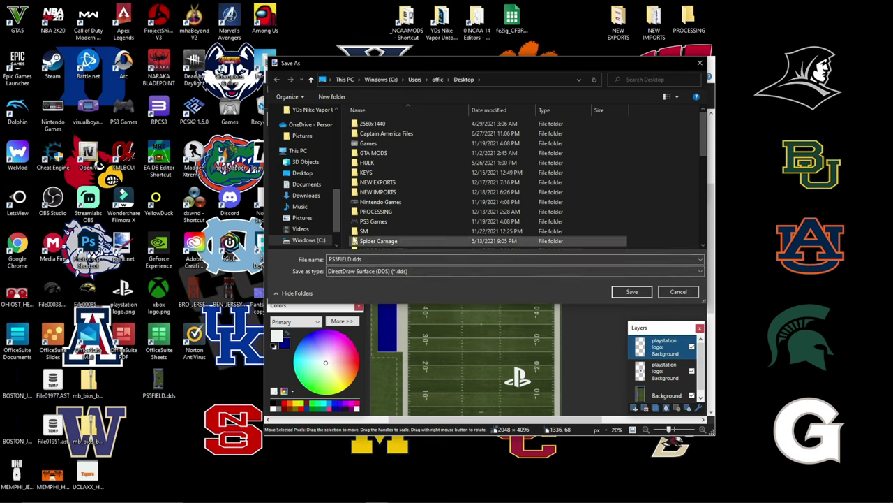
pyautogui.scroll(1, 307, 187)
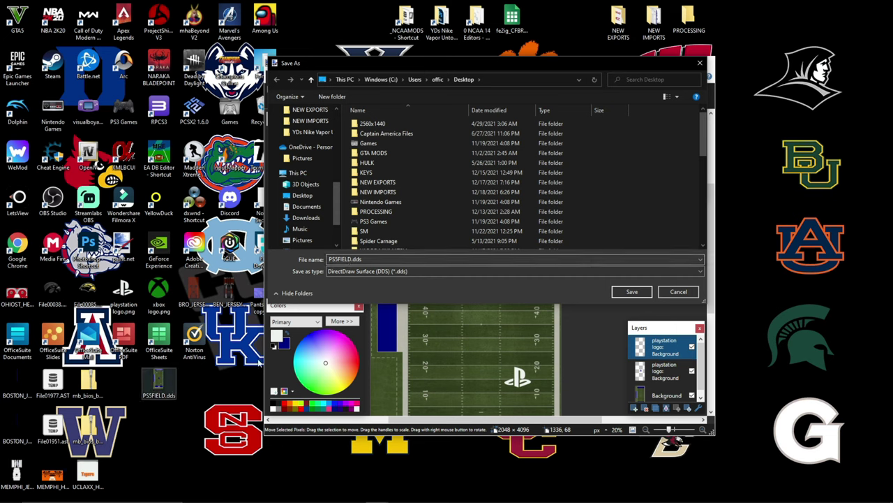
pyautogui.click(679, 291)
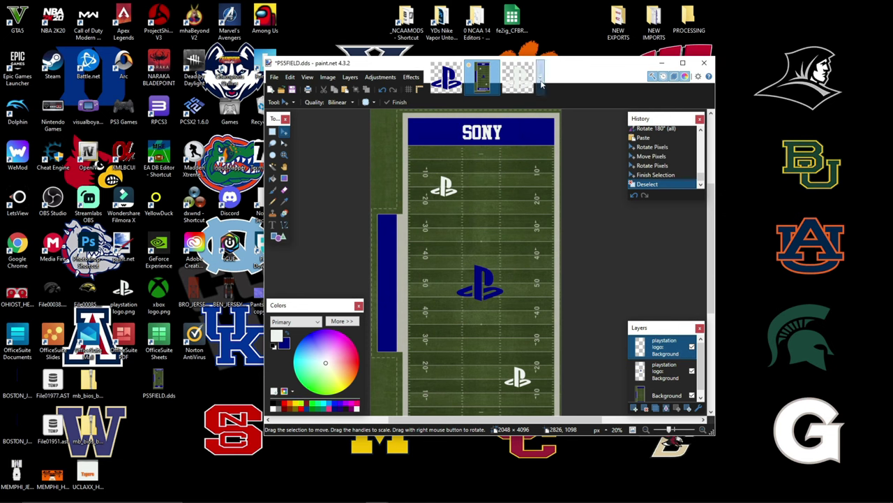
# - Minimize the image editor to get back to the desktop
pyautogui.click(664, 64)
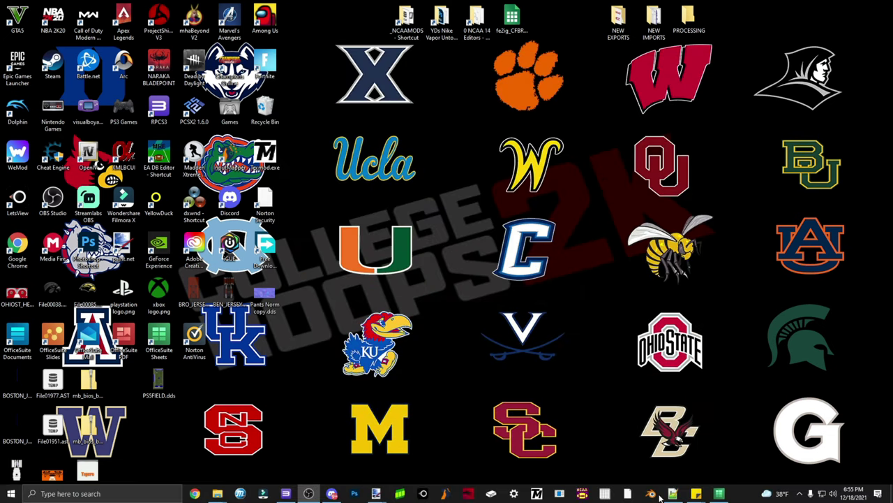
# - Look up Boston College's field entry number in fe2ig_CFBR_Organized.xlsx, then load qkl_fe2ig.ast in the NCAA 2014 AST Editor
pyautogui.click(719, 494)
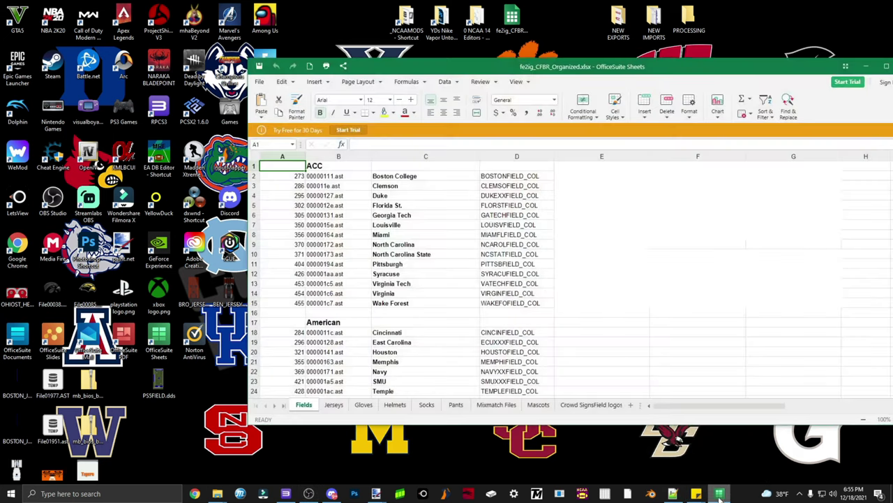
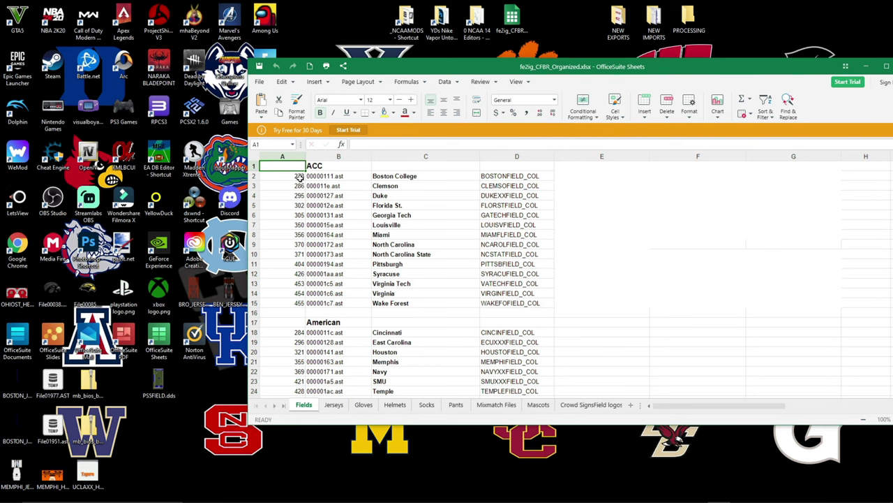
pyautogui.click(866, 66)
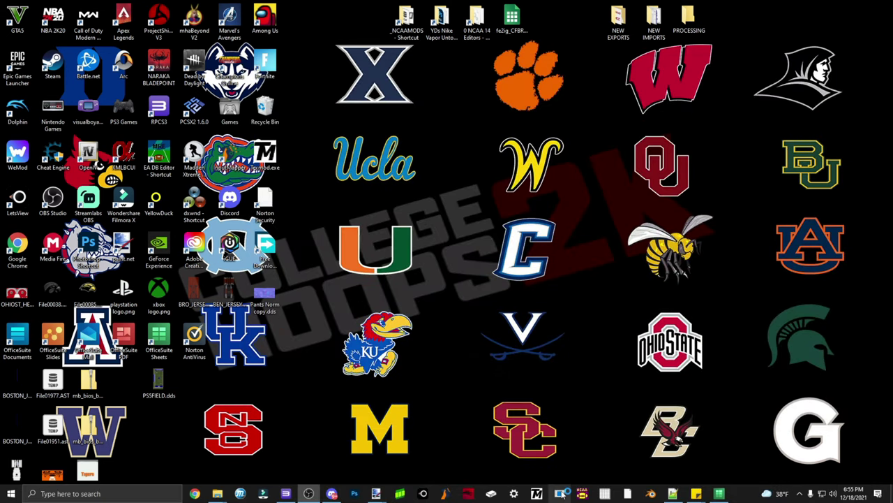
pyautogui.click(559, 499)
pyautogui.click(163, 104)
pyautogui.click(171, 114)
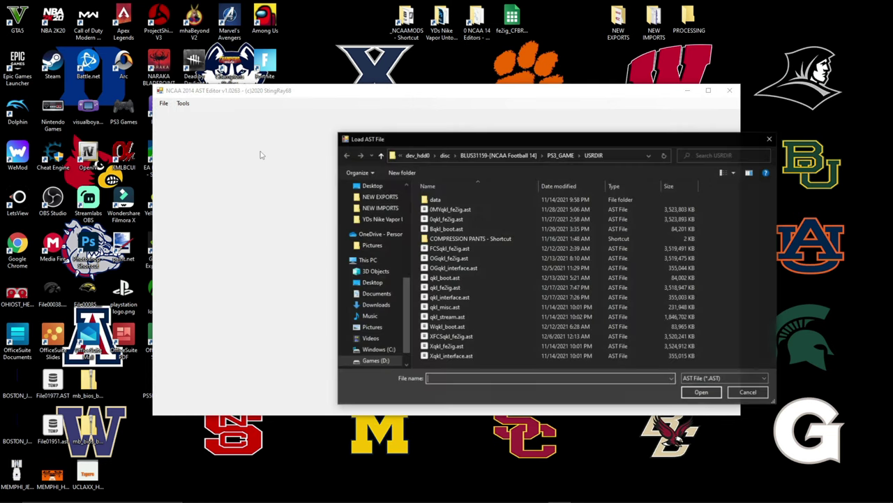
pyautogui.click(446, 287)
pyautogui.click(718, 395)
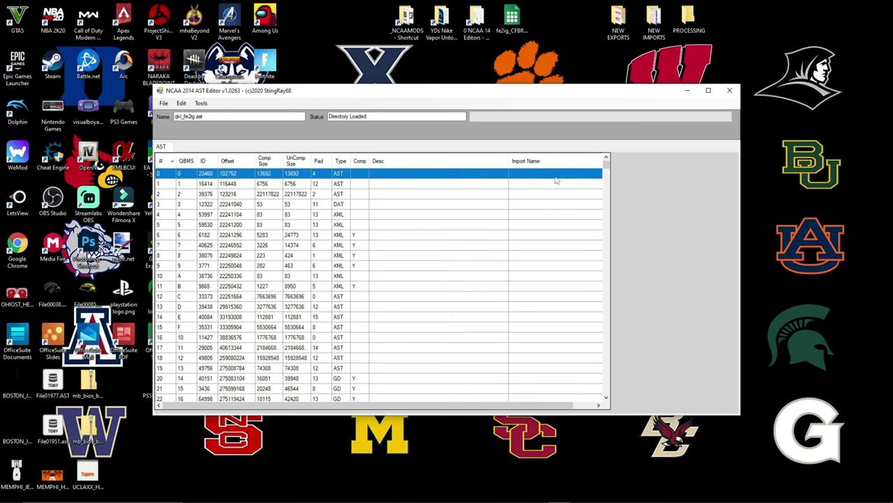
# - Extract Boston College's field entry 273 (QBMS 111) to the desktop, and close the AST editor
pyautogui.moveTo(607, 167); pyautogui.dragTo(609, 189)
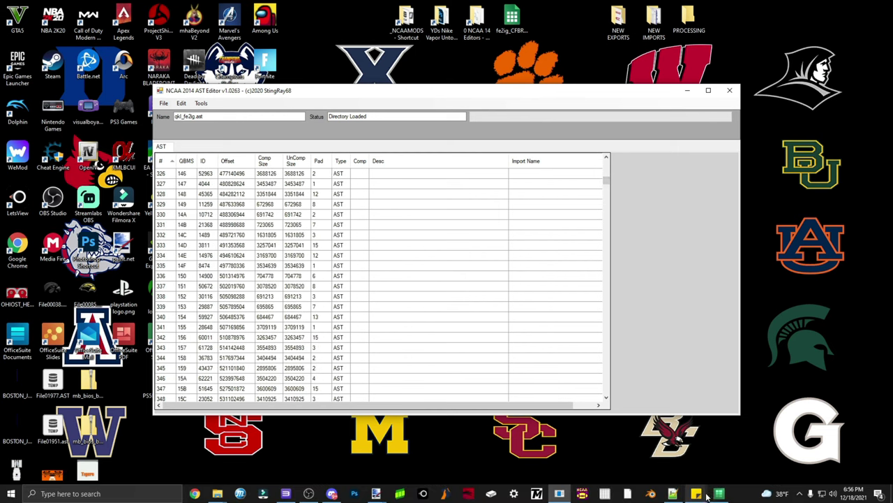
pyautogui.click(719, 497)
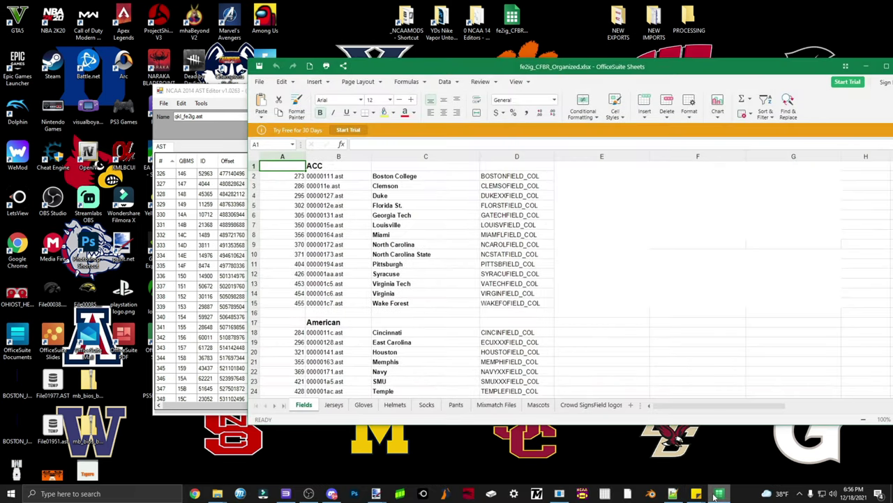
pyautogui.click(865, 66)
pyautogui.moveTo(609, 182); pyautogui.dragTo(609, 181)
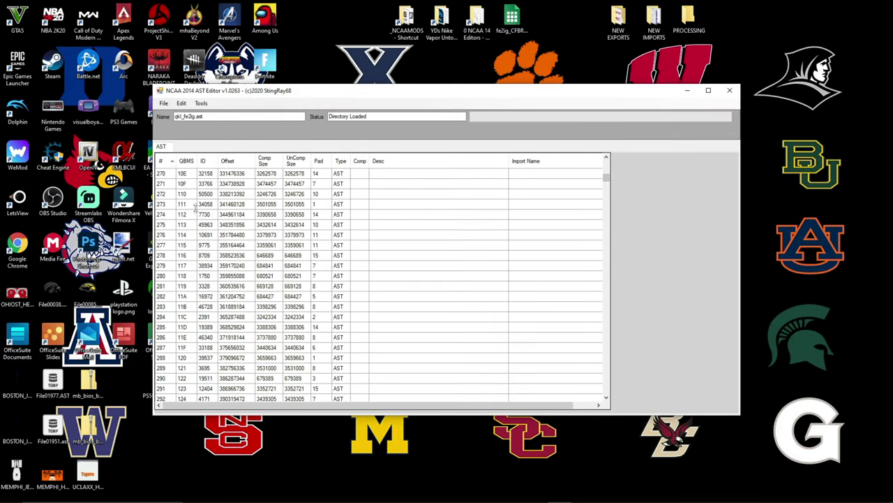
pyautogui.click(175, 205)
pyautogui.rightClick(174, 204)
pyautogui.click(199, 209)
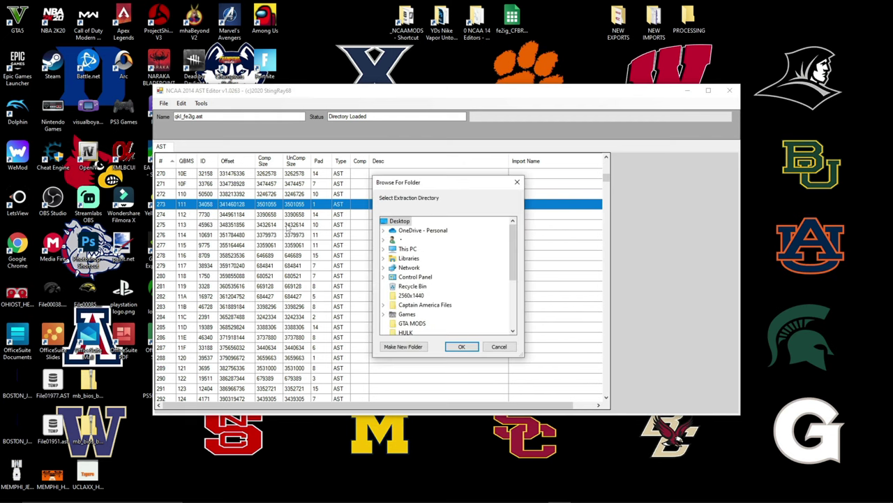
pyautogui.click(463, 347)
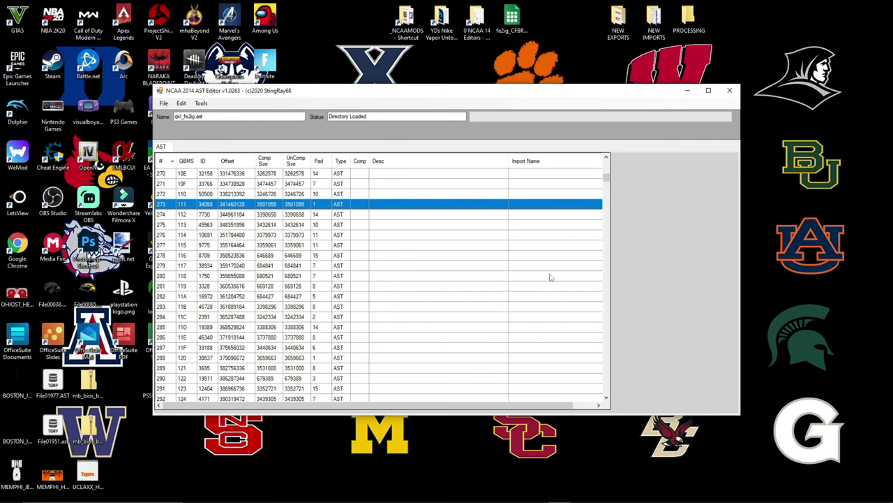
pyautogui.moveTo(405, 95); pyautogui.dragTo(523, 95)
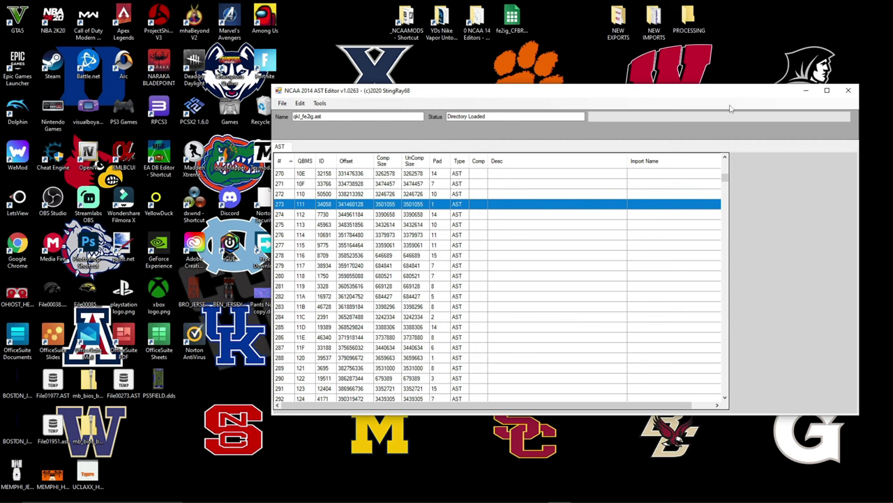
pyautogui.click(848, 90)
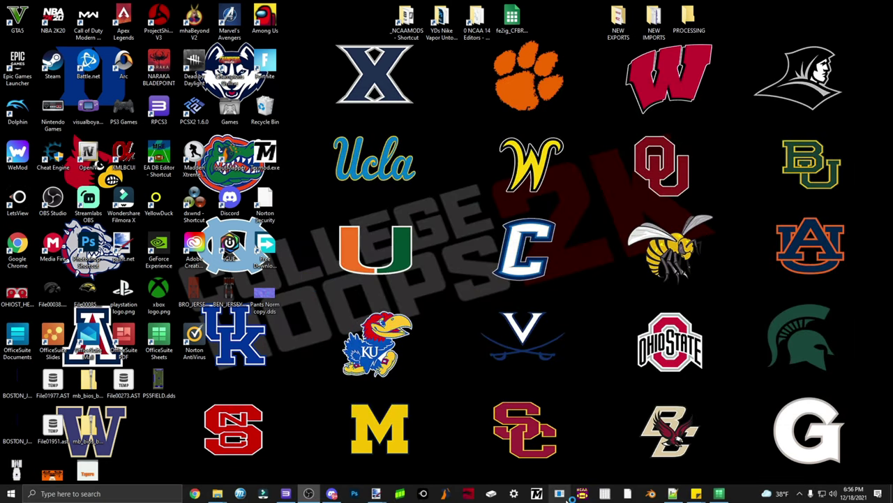
# - Reopen the NCAA 2014 AST Editor and load File00273.AST from the desktop
pyautogui.click(572, 497)
pyautogui.moveTo(235, 96); pyautogui.dragTo(391, 109)
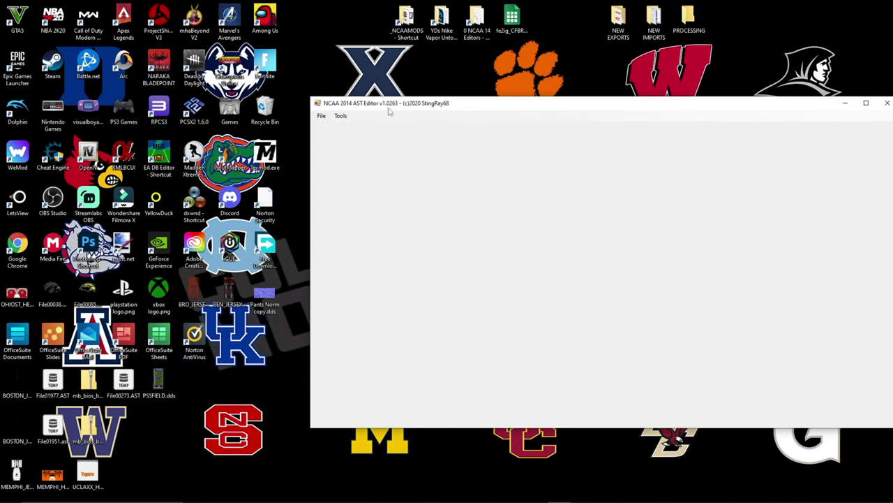
pyautogui.click(321, 115)
pyautogui.click(349, 126)
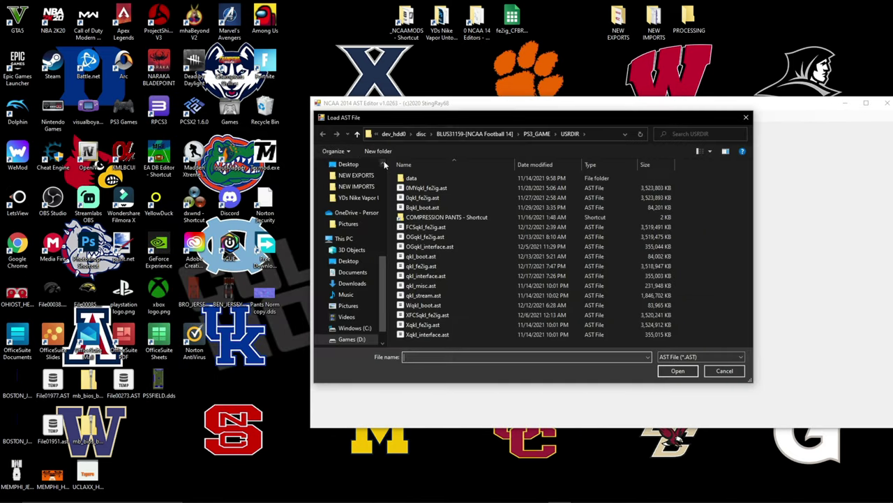
pyautogui.click(352, 188)
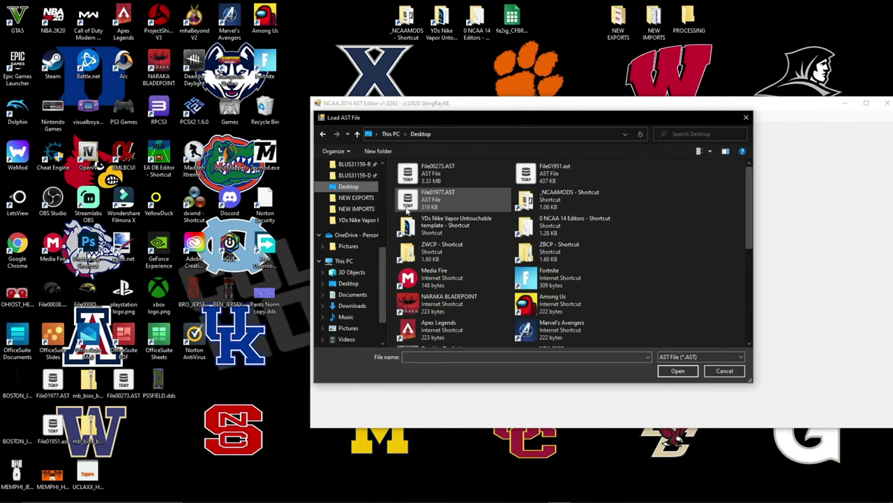
pyautogui.click(438, 173)
pyautogui.click(670, 374)
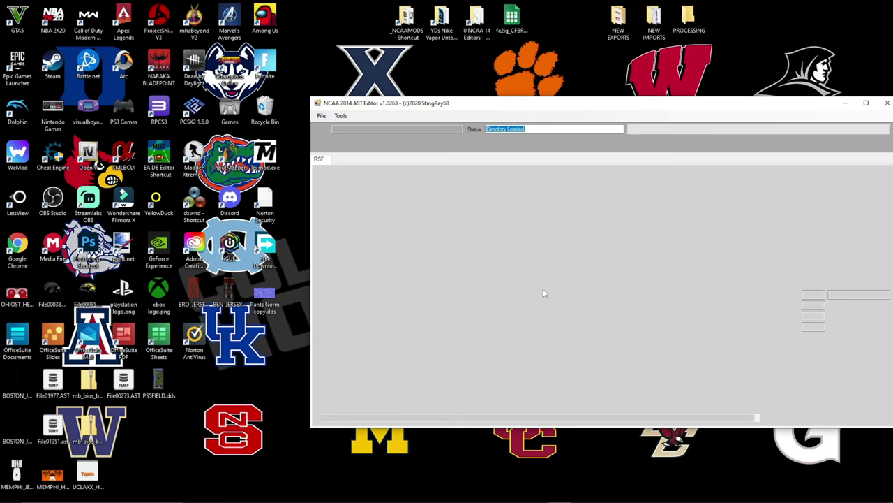
pyautogui.moveTo(555, 105); pyautogui.dragTo(537, 91)
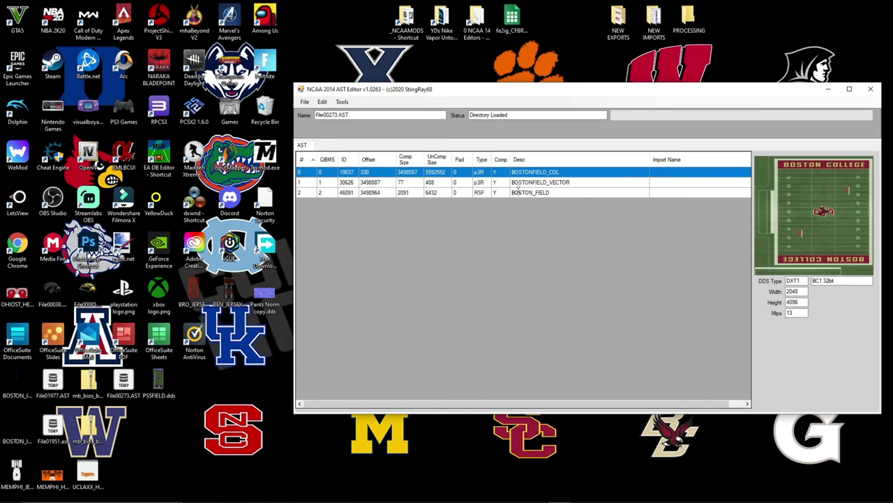
# - Examine the Boston field entries inside File00273.AST and sort the list by description
pyautogui.click(542, 183)
pyautogui.click(543, 192)
pyautogui.click(546, 172)
pyautogui.click(551, 172)
pyautogui.click(561, 172)
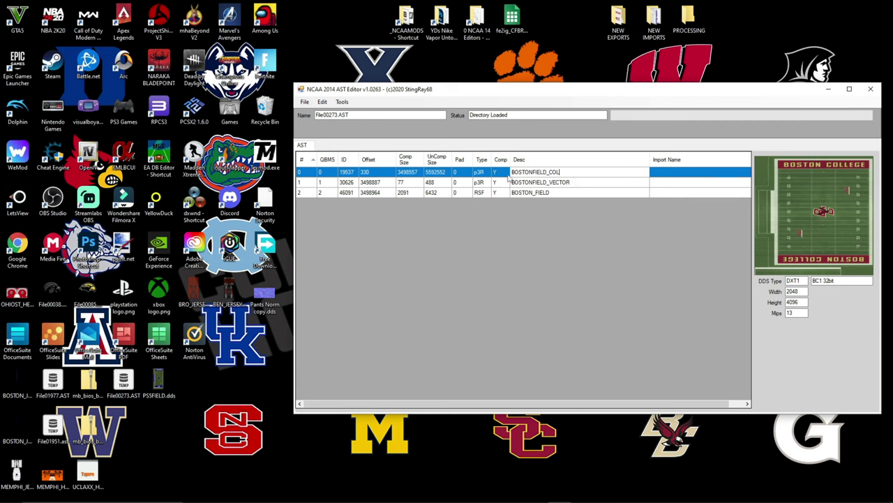
pyautogui.click(584, 160)
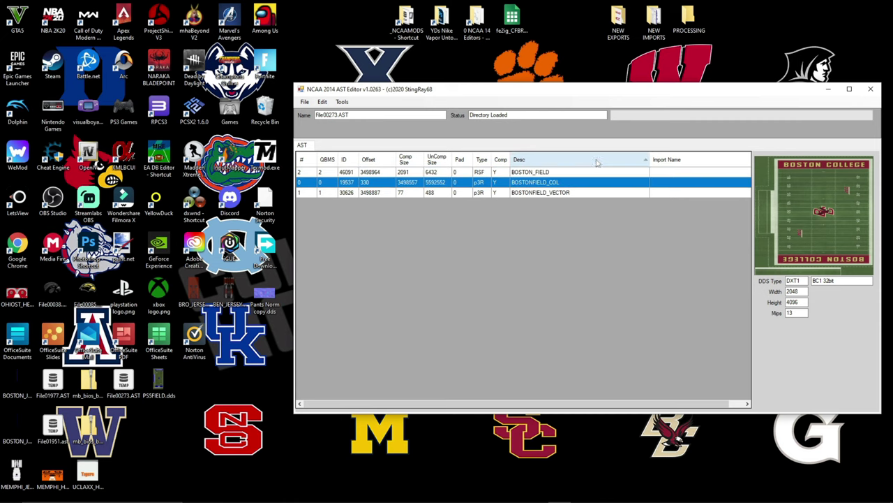
# - Try to replace the BOSTON_FIELD entry with PS5FIELD.dds from the desktop
pyautogui.click(564, 174)
pyautogui.rightClick(539, 175)
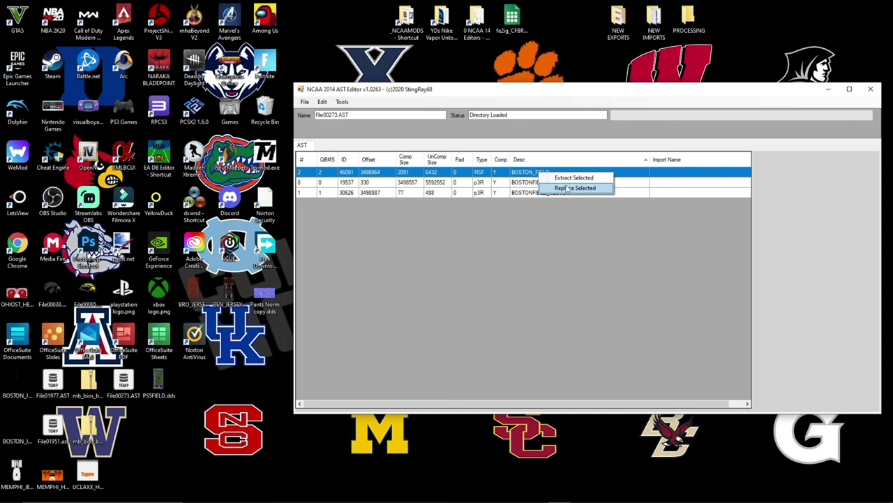
pyautogui.click(567, 187)
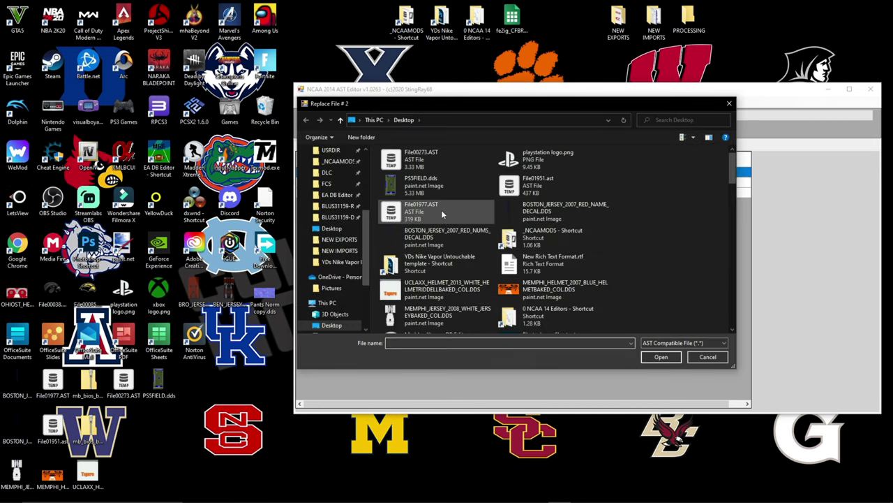
pyautogui.click(421, 183)
pyautogui.click(659, 356)
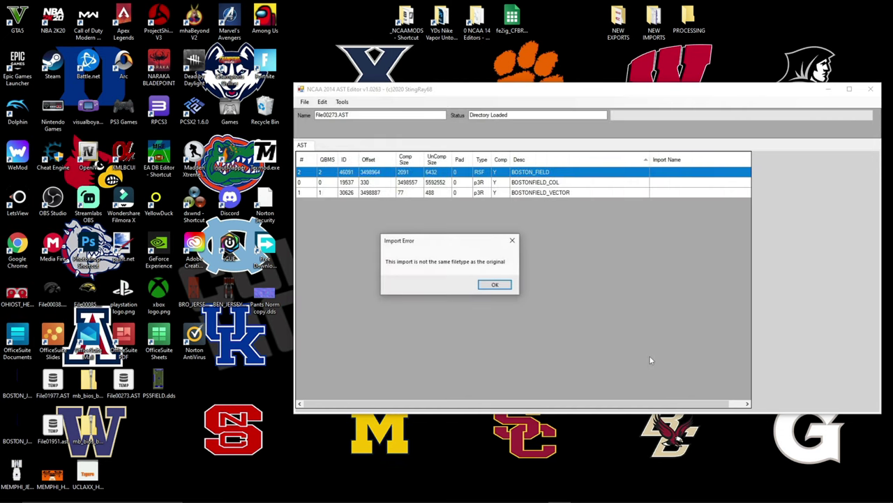
pyautogui.click(501, 289)
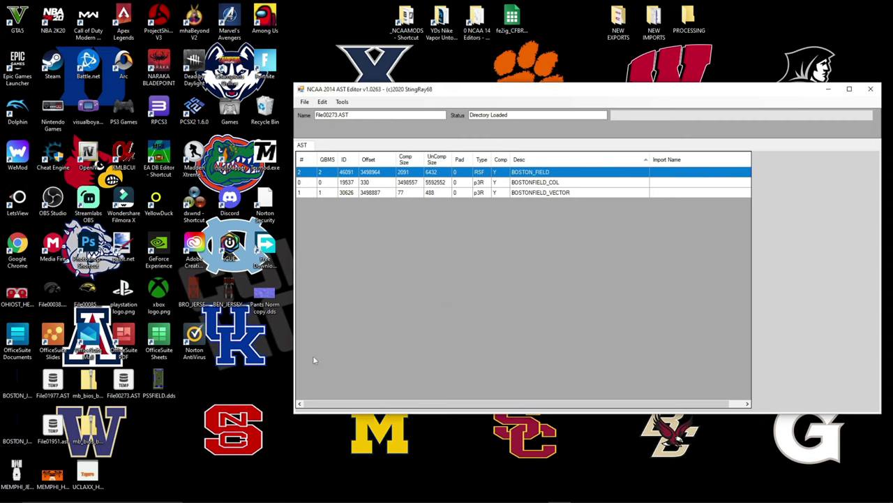
# - Compare the BOSTON_FIELD and BOSTONFIELD_COL entries with their texture previews, and close the AST editor
pyautogui.click(164, 385)
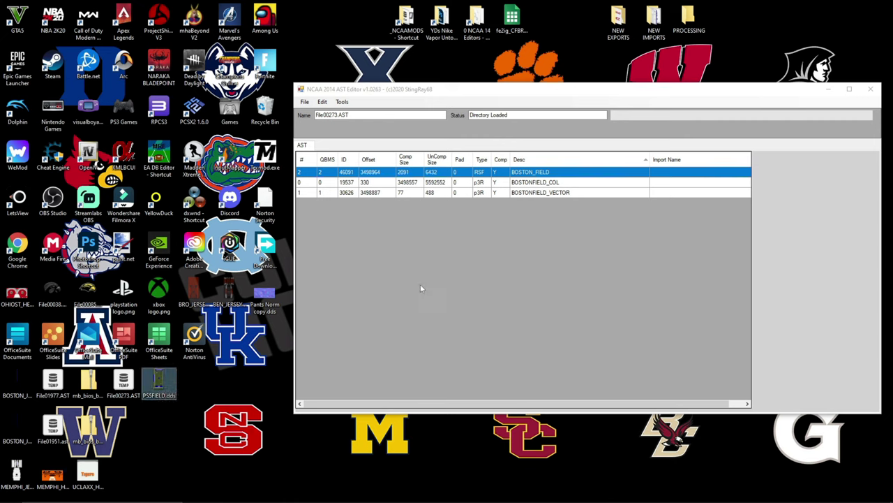
pyautogui.click(541, 183)
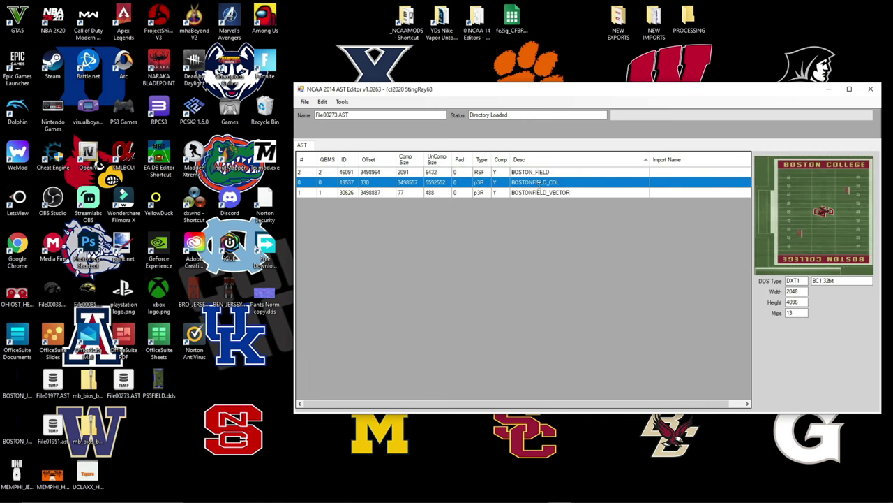
pyautogui.click(500, 172)
pyautogui.click(520, 183)
pyautogui.click(545, 173)
pyautogui.click(550, 183)
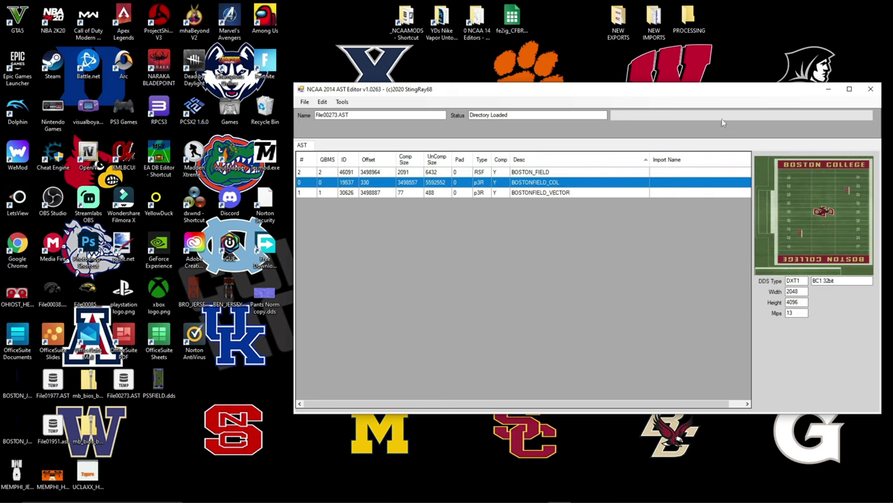
pyautogui.click(849, 89)
pyautogui.click(881, 6)
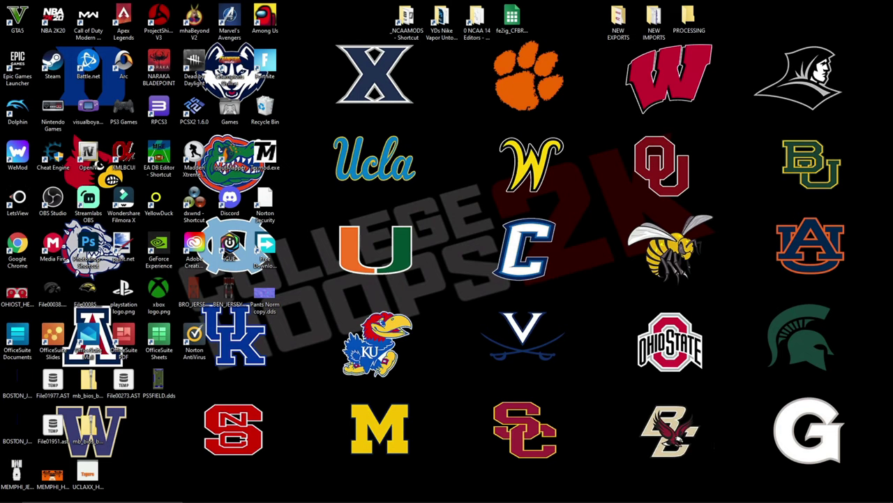
# - Restart the NCAA 2014 AST Editor and load the extracted File00273.AST again
pyautogui.click(561, 493)
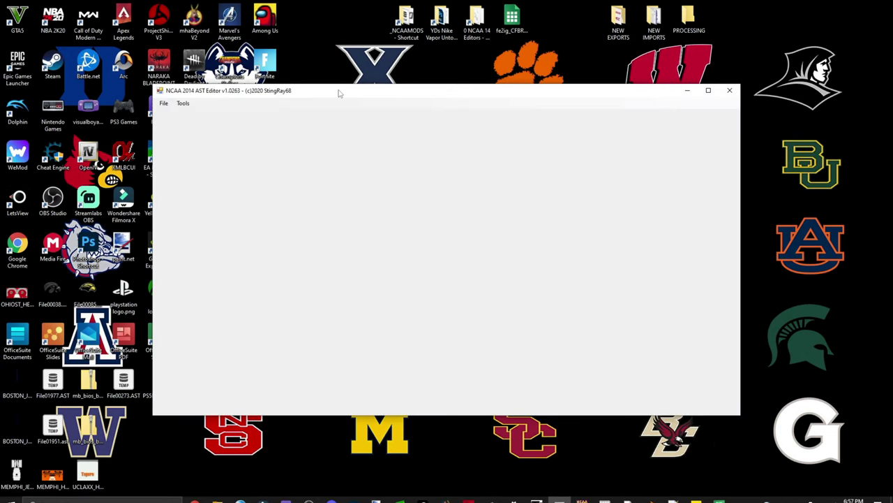
pyautogui.moveTo(339, 93); pyautogui.dragTo(496, 120)
pyautogui.click(321, 130)
pyautogui.click(344, 140)
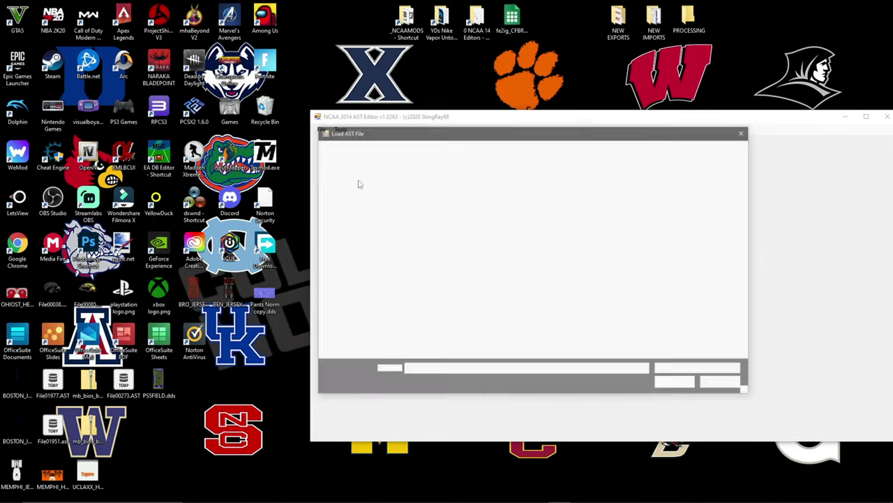
pyautogui.click(434, 183)
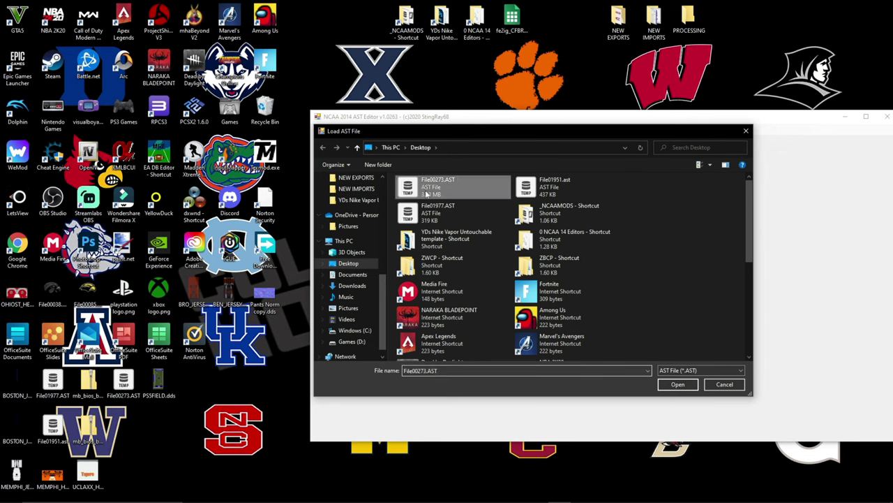
pyautogui.click(678, 384)
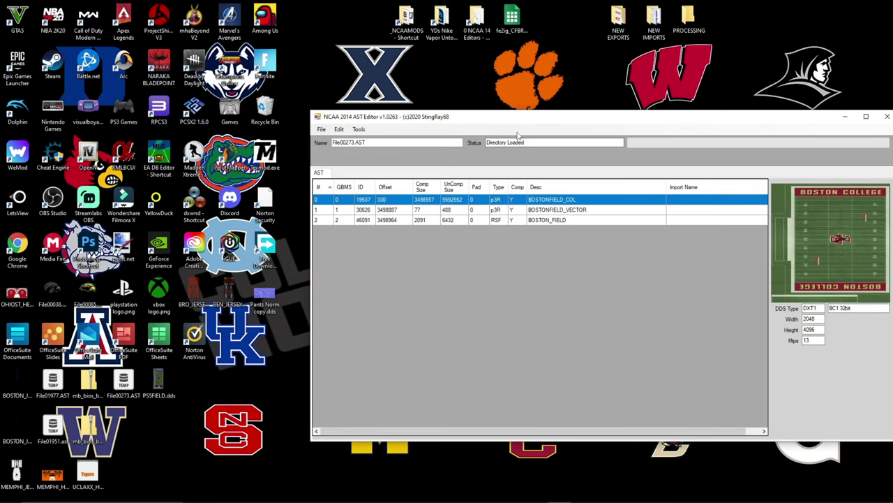
# - Replace the BOSTONFIELD_COL entry of File00273.AST with PS5FIELD.dds from the desktop
pyautogui.click(558, 214)
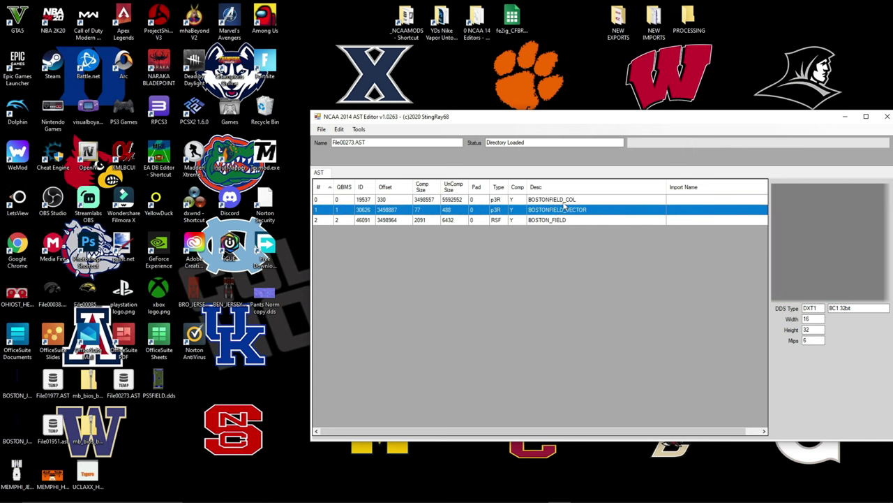
pyautogui.click(567, 200)
pyautogui.rightClick(566, 203)
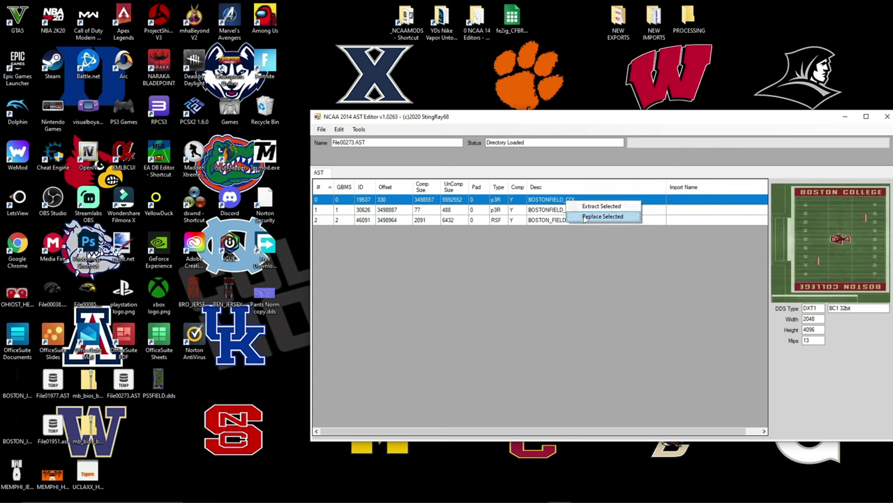
pyautogui.click(584, 217)
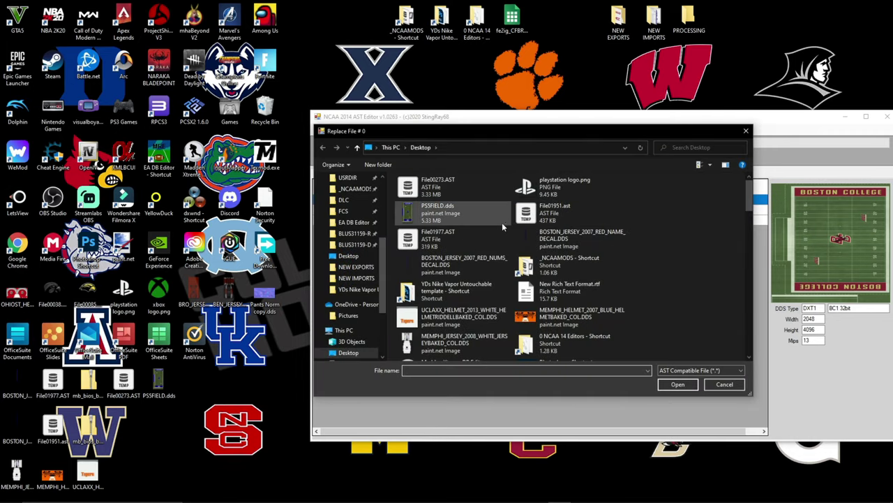
pyautogui.click(454, 213)
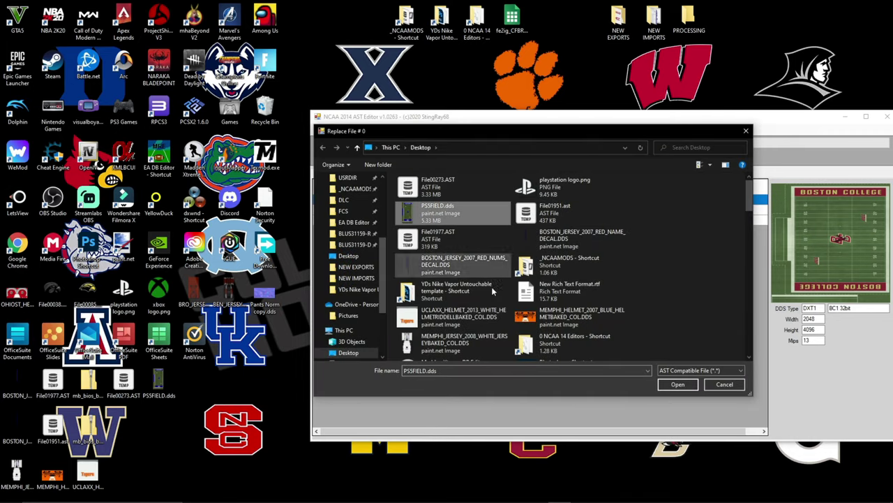
pyautogui.click(675, 385)
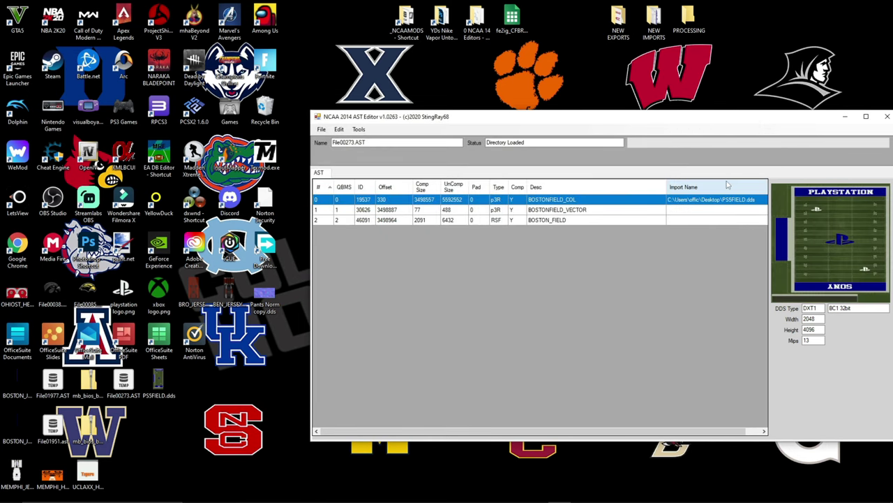
pyautogui.moveTo(692, 120); pyautogui.dragTo(654, 94)
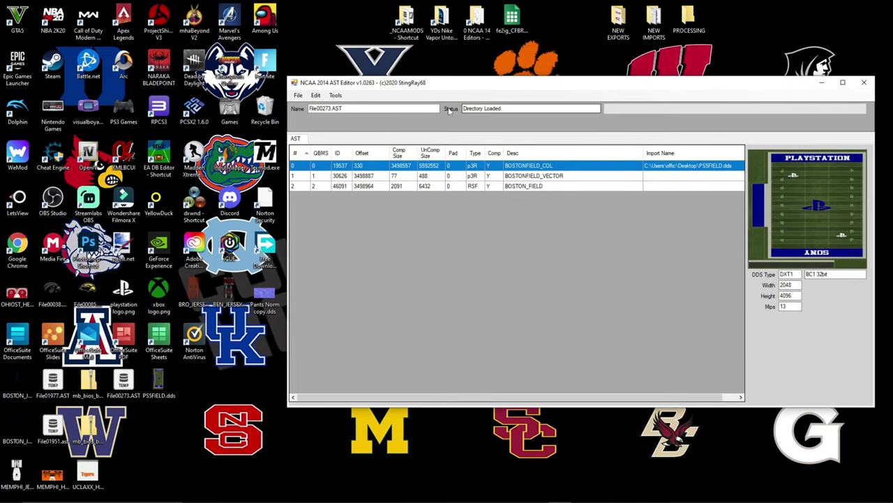
pyautogui.click(331, 108)
pyautogui.doubleClick(320, 108)
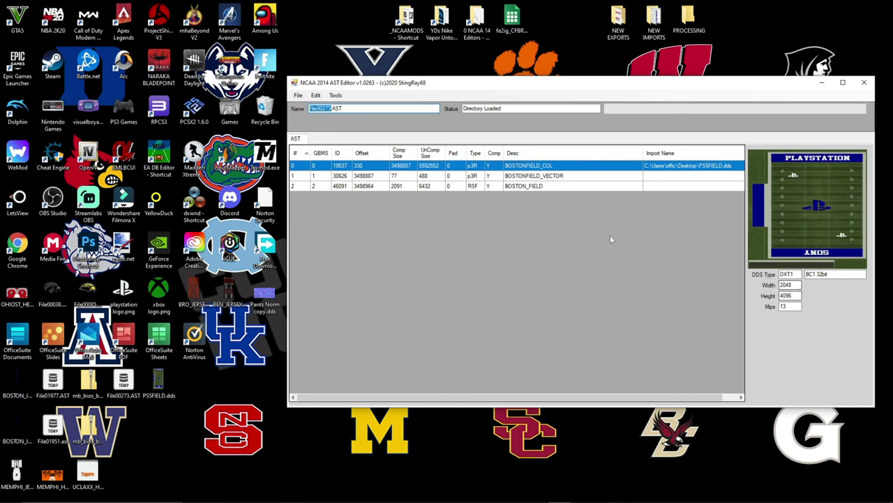
pyautogui.rightClick(321, 111)
pyautogui.click(338, 137)
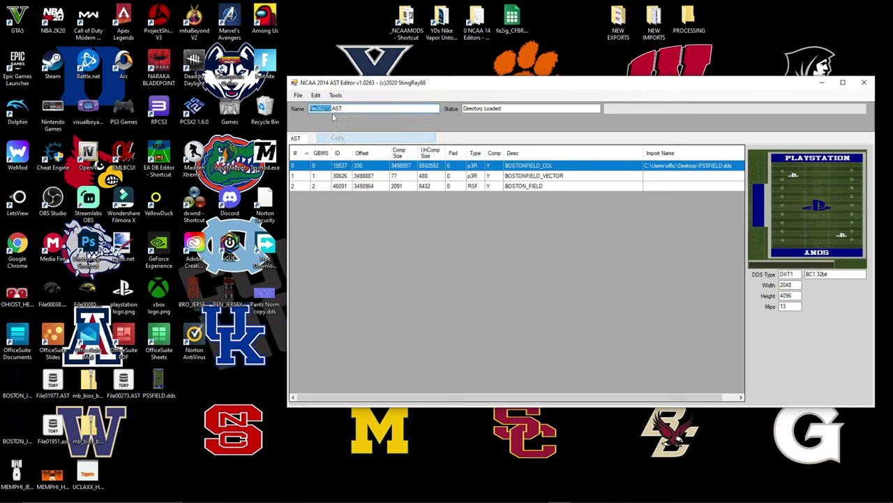
pyautogui.click(300, 95)
pyautogui.click(318, 125)
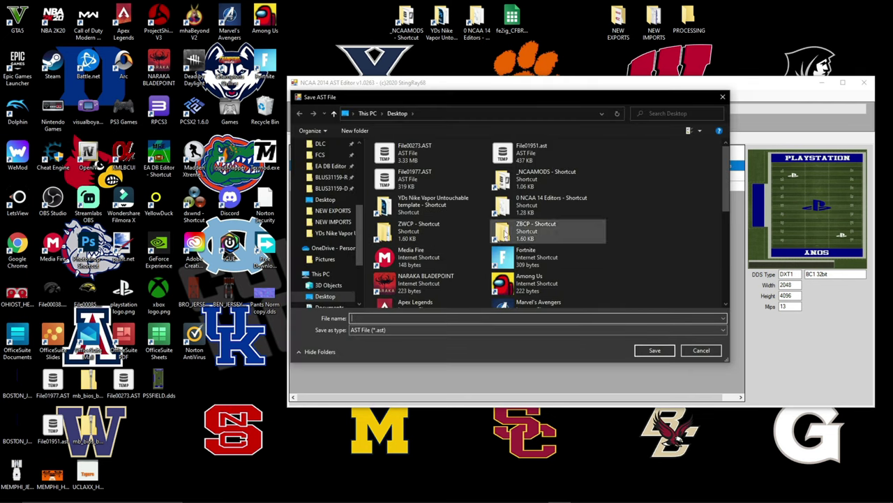
pyautogui.click(701, 350)
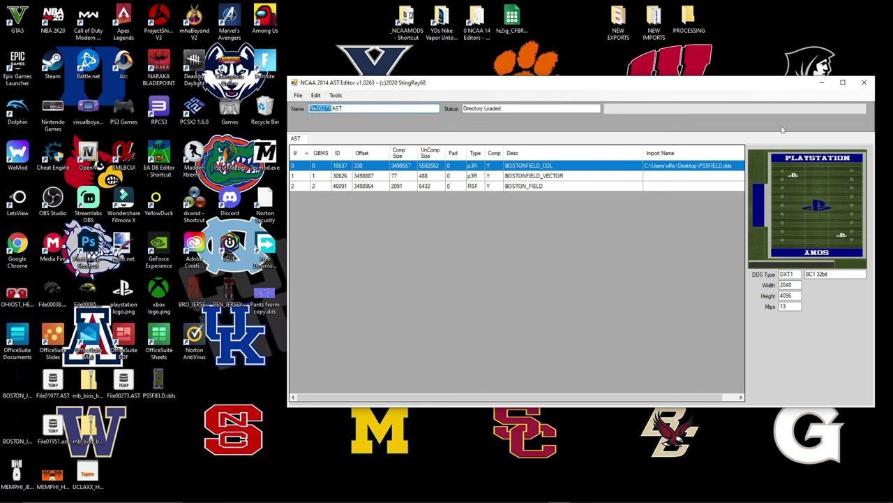
# - Restart the NCAA 2014 AST Editor, load qkl_fe2ig.ast from the game's USRDIR folder, and close the editor
pyautogui.click(864, 83)
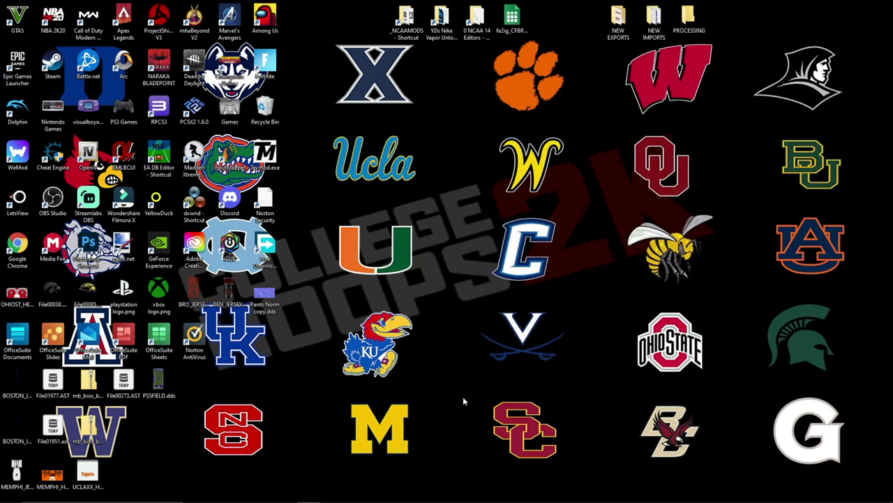
pyautogui.moveTo(501, 496)
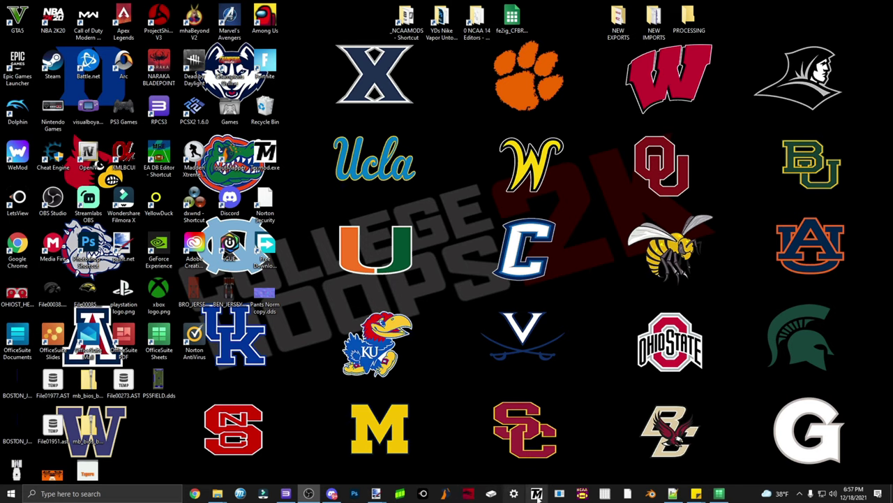
pyautogui.click(560, 494)
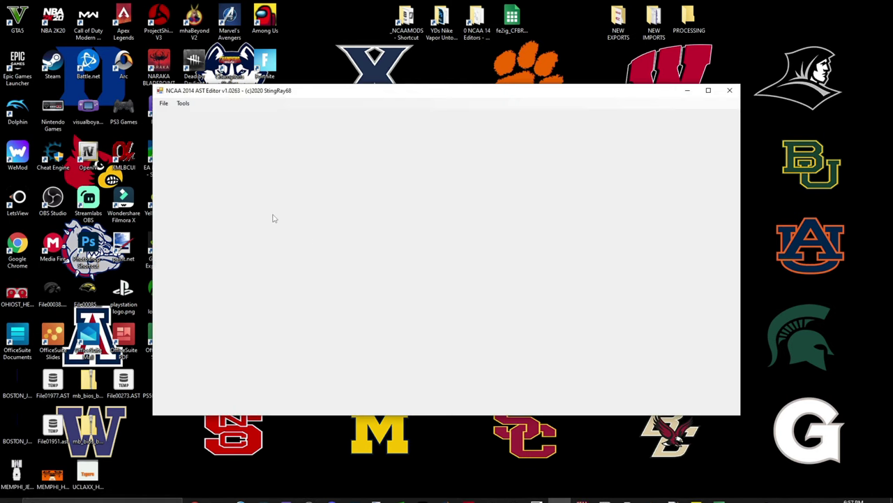
pyautogui.click(164, 104)
pyautogui.click(189, 113)
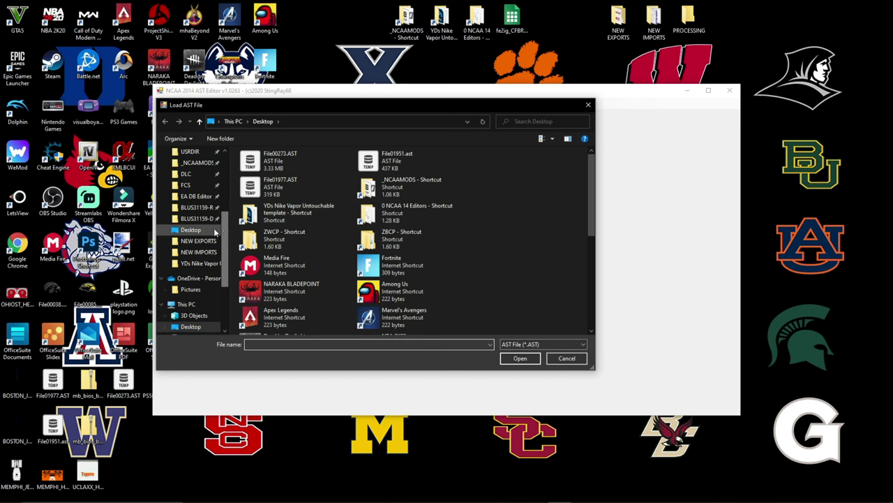
pyautogui.scroll(2, 214, 235)
pyautogui.click(194, 219)
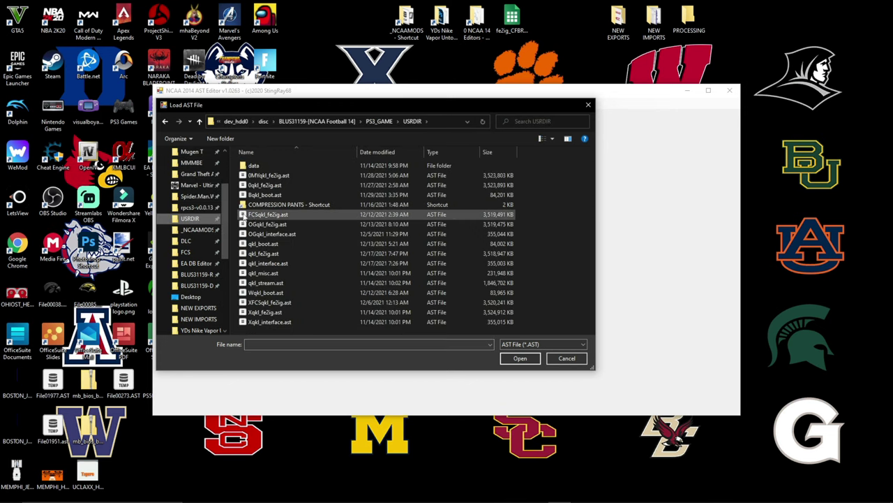
pyautogui.click(272, 254)
pyautogui.click(525, 357)
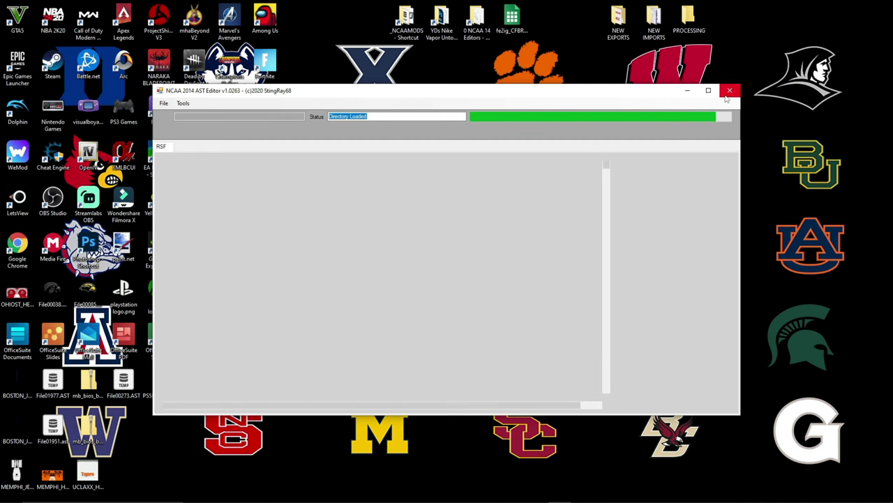
pyautogui.click(728, 93)
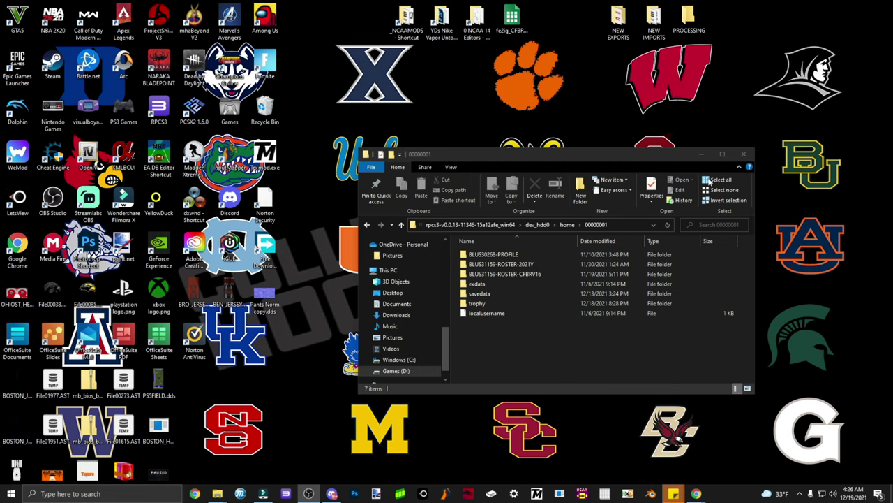
# - View the 0 NCAA 14 Editors folder, and open the BLUS31159-ROSTER-2021G folder inside the emulator's savedata folder
pyautogui.doubleClick(486, 32)
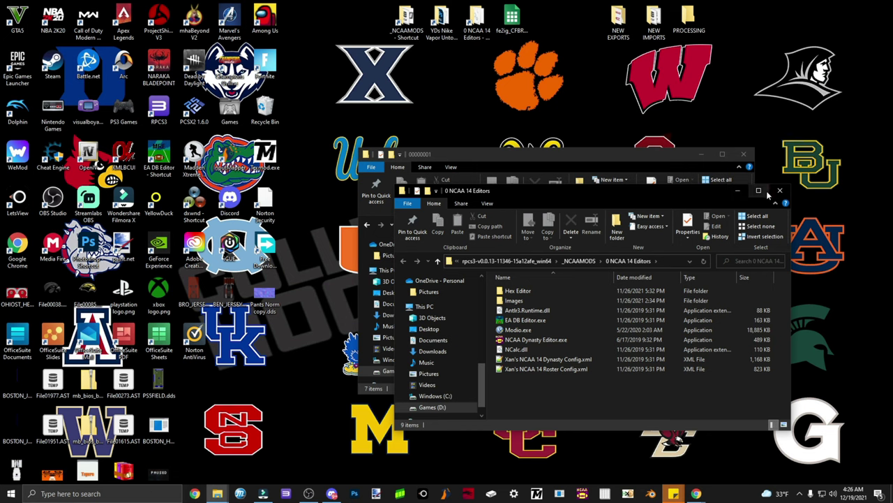
pyautogui.click(738, 190)
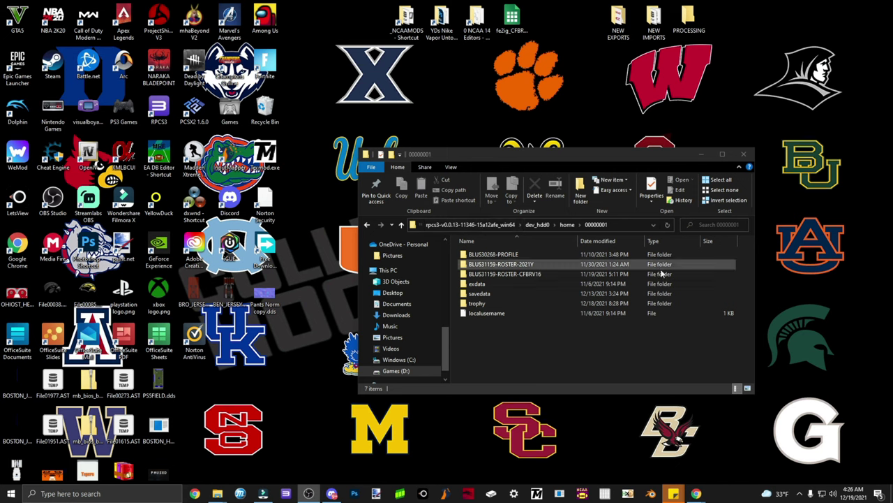
pyautogui.click(492, 294)
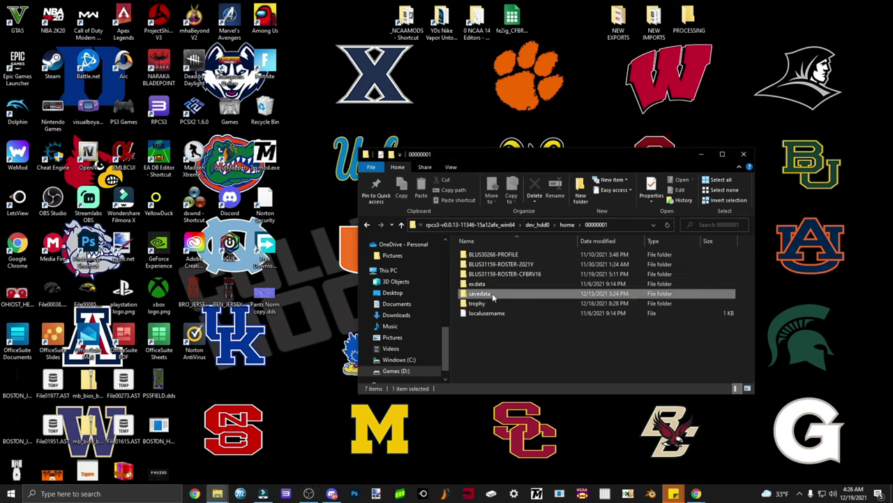
pyautogui.doubleClick(492, 293)
pyautogui.click(531, 275)
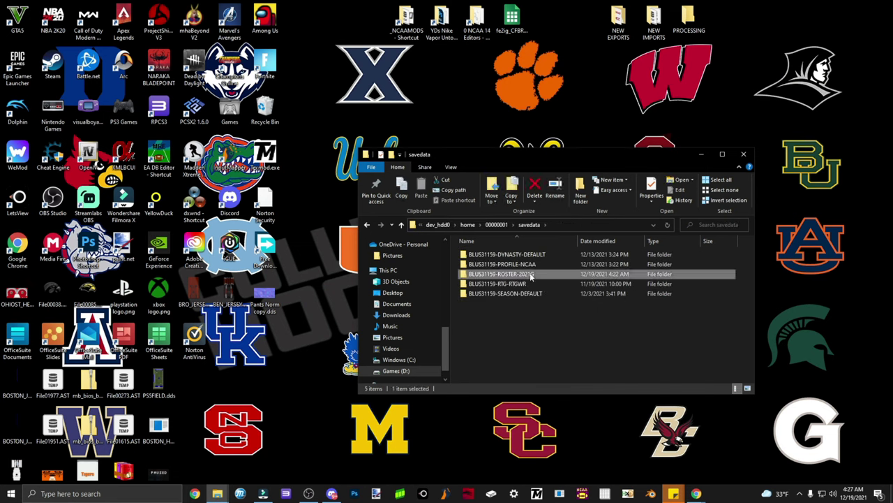
pyautogui.doubleClick(531, 274)
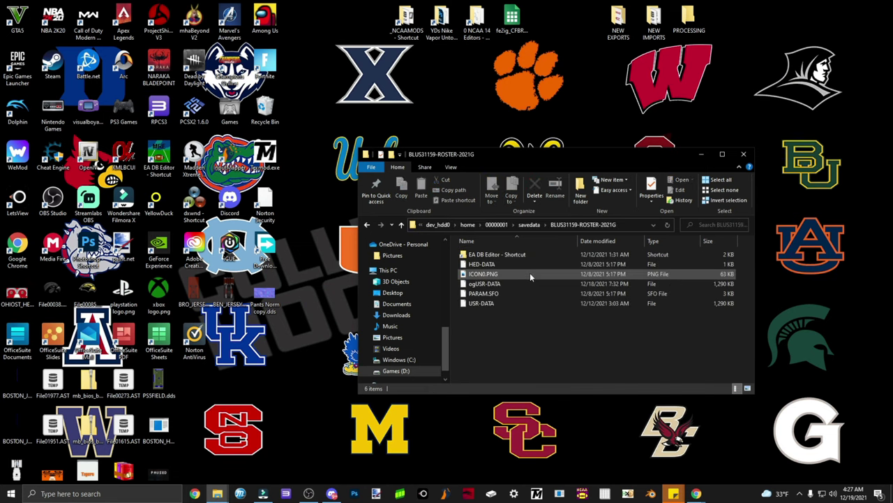
# - Rename the roster file USR-DATA as USR-DATA.MC02 and minimize the folder window
pyautogui.rightClick(480, 303)
pyautogui.click(507, 462)
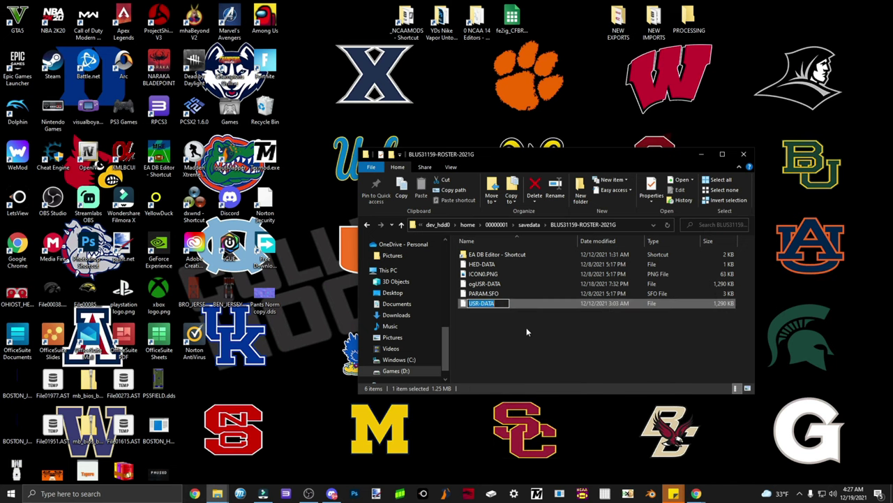
pyautogui.click(497, 305)
pyautogui.write('.MC02')
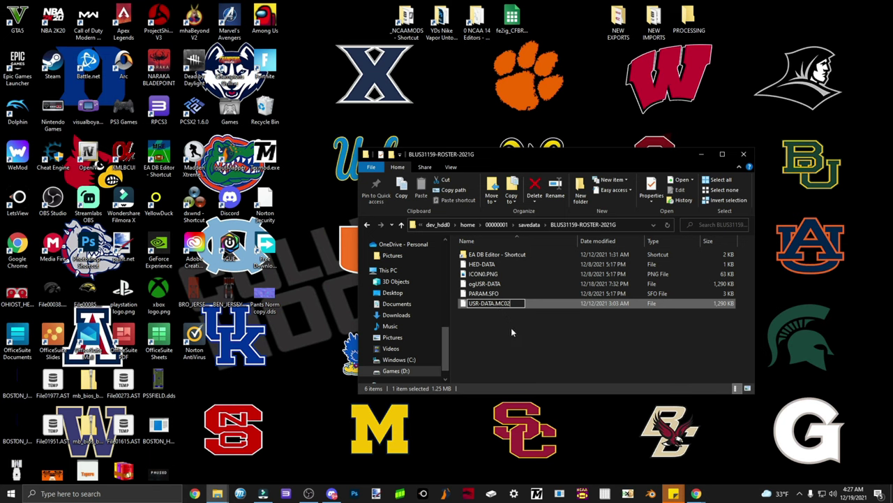
pyautogui.click(511, 329)
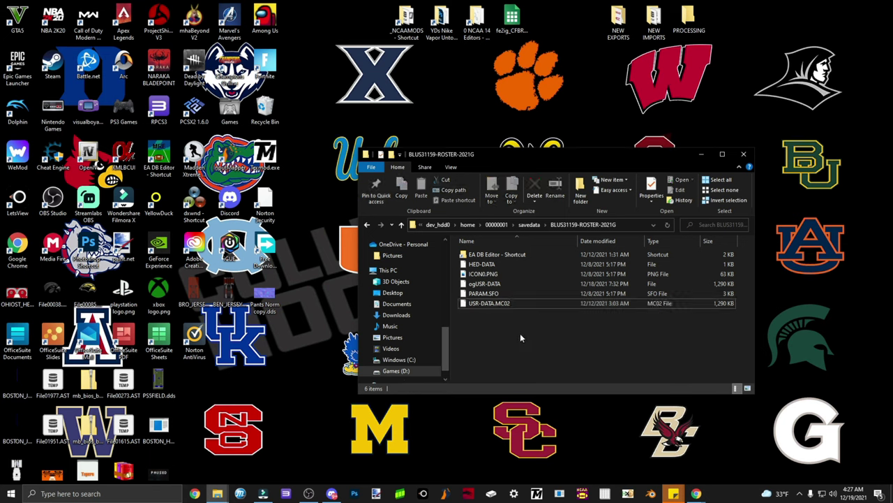
pyautogui.click(702, 155)
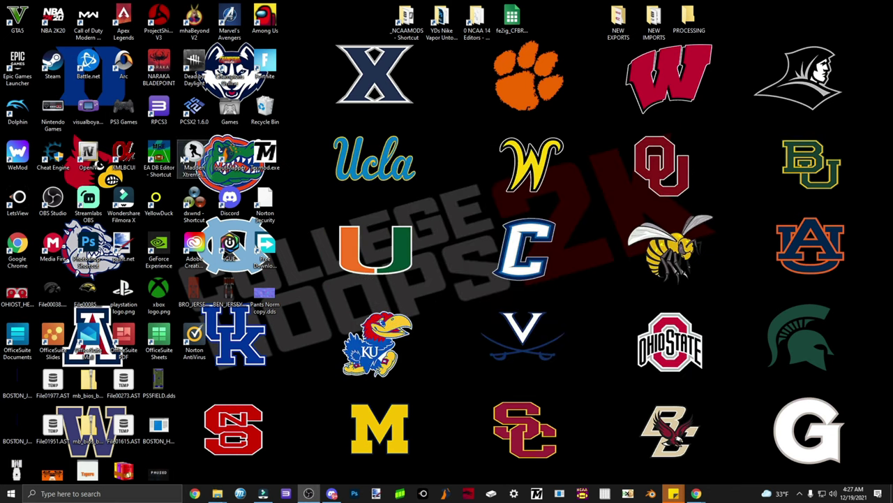
# - Start the EA DB Editor and load the configuration Xans_NCAA_14_Roster_Config.xml from the EA DB Editor folder
pyautogui.doubleClick(158, 157)
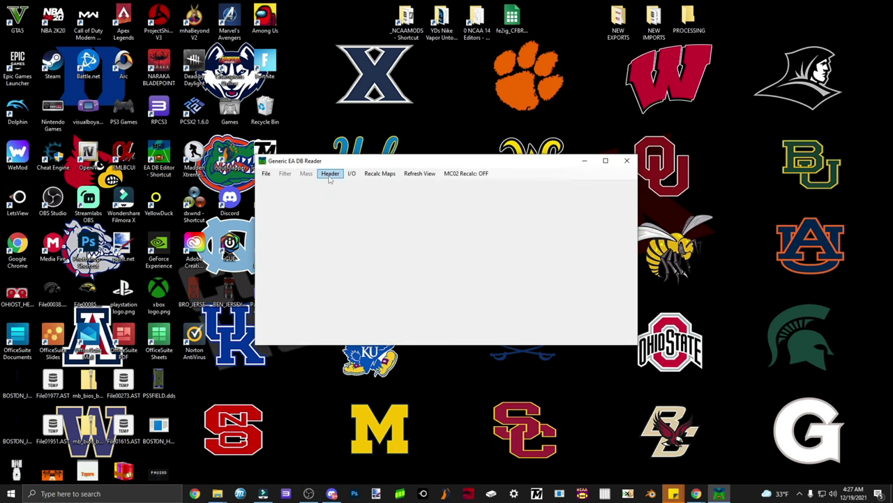
pyautogui.click(269, 174)
pyautogui.click(269, 176)
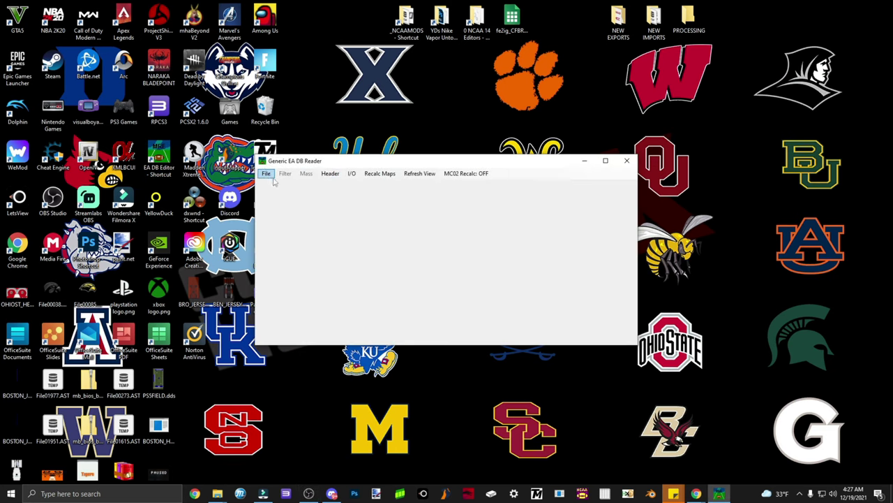
pyautogui.click(268, 175)
pyautogui.click(276, 185)
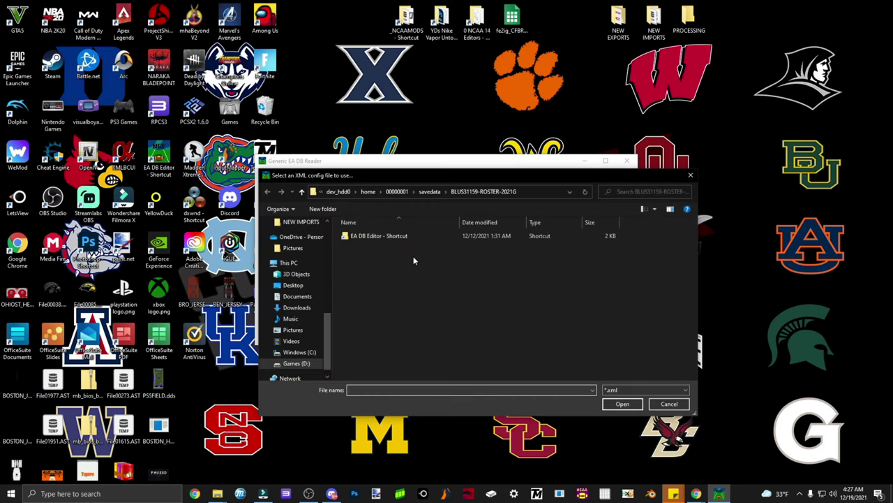
pyautogui.doubleClick(394, 238)
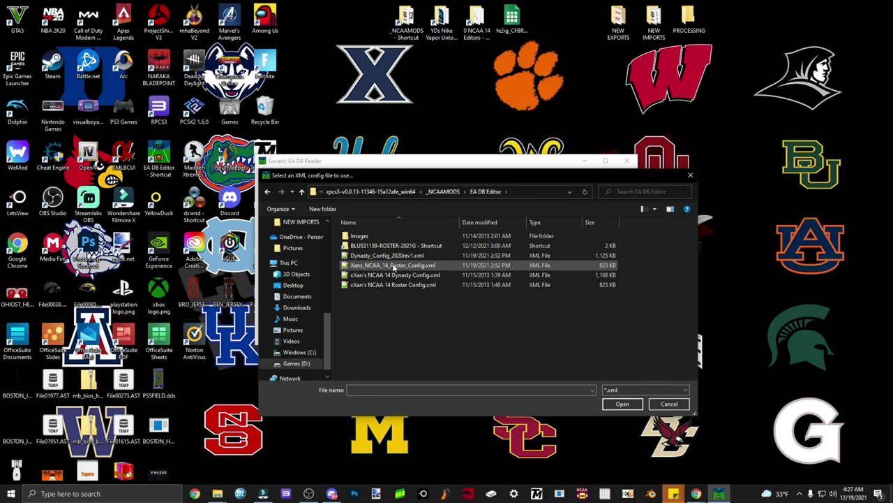
pyautogui.click(395, 267)
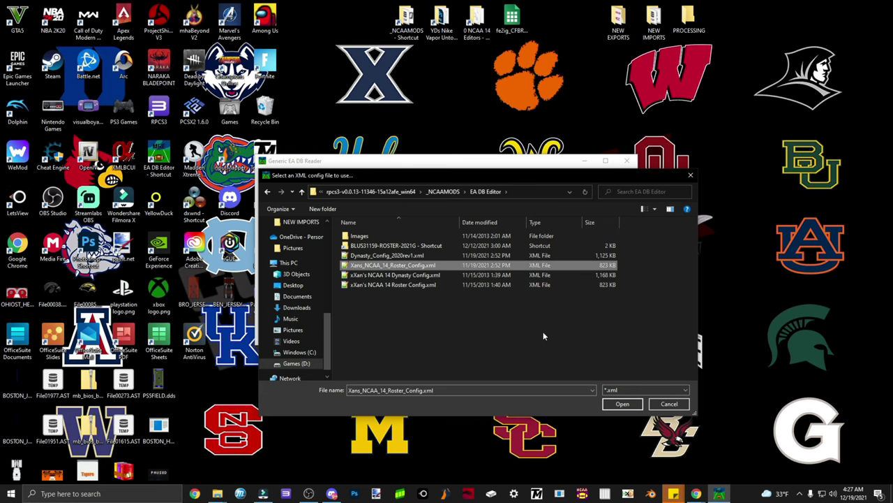
pyautogui.click(622, 404)
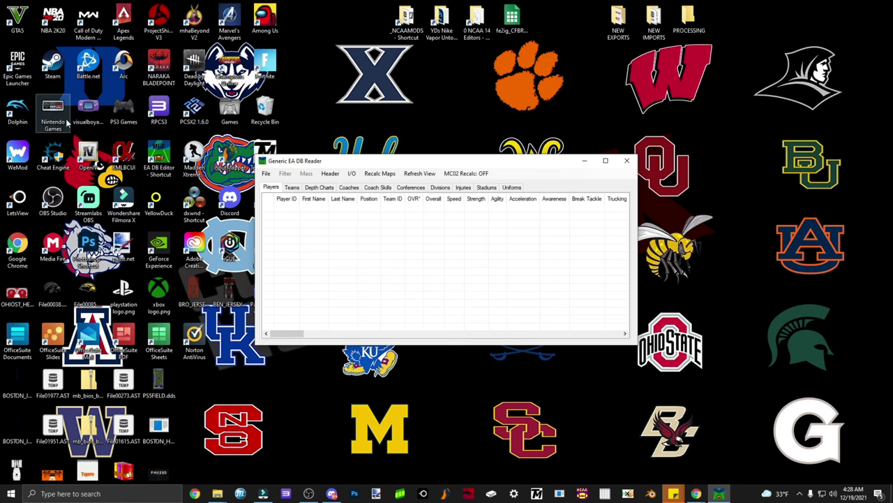
# - Open the roster file USR-DATA.MC02 from the BLUS31159-ROSTER-2021G folder
pyautogui.click(266, 173)
pyautogui.click(280, 193)
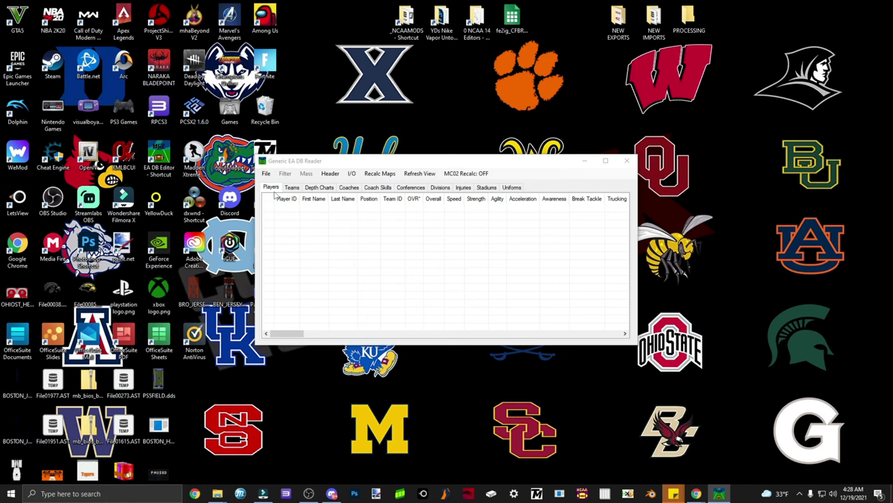
pyautogui.doubleClick(373, 247)
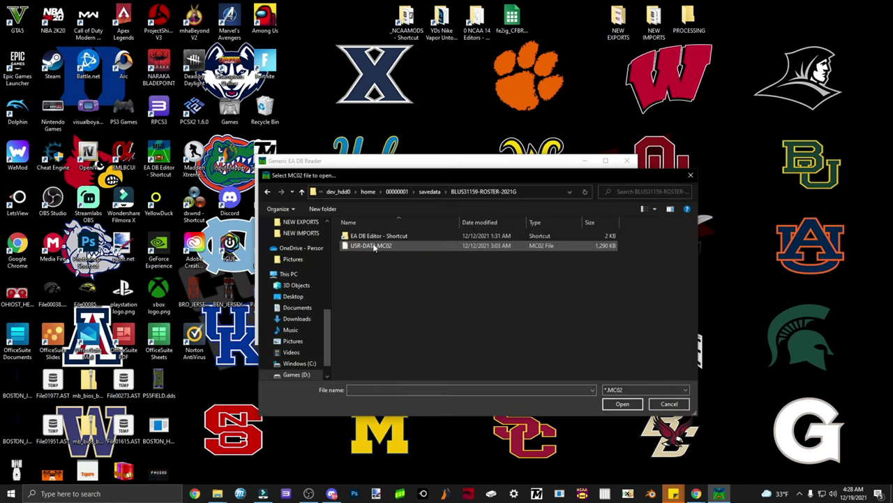
pyautogui.click(382, 246)
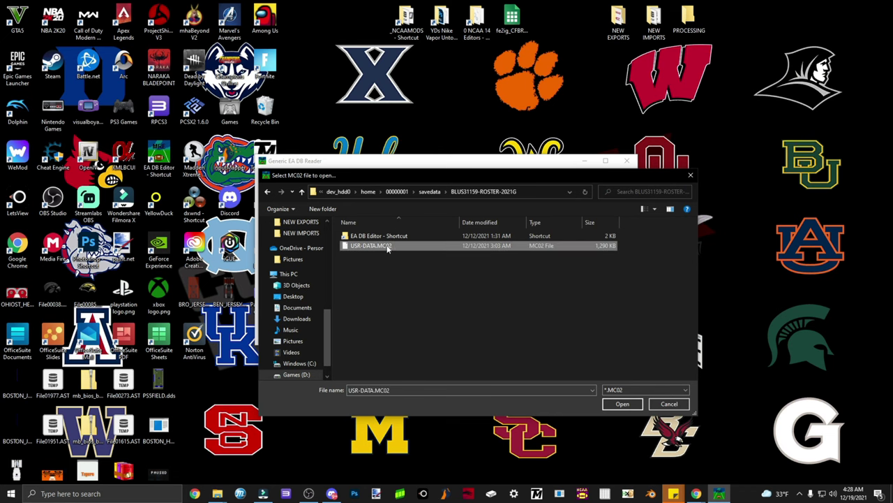
pyautogui.click(622, 403)
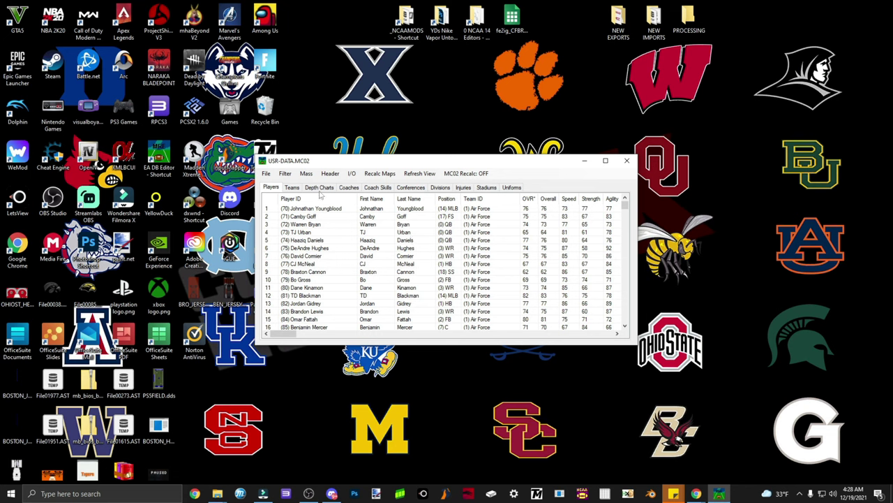
# - In the teams table, rename the Team ID entry of Boston College (13) as SONY
pyautogui.click(297, 187)
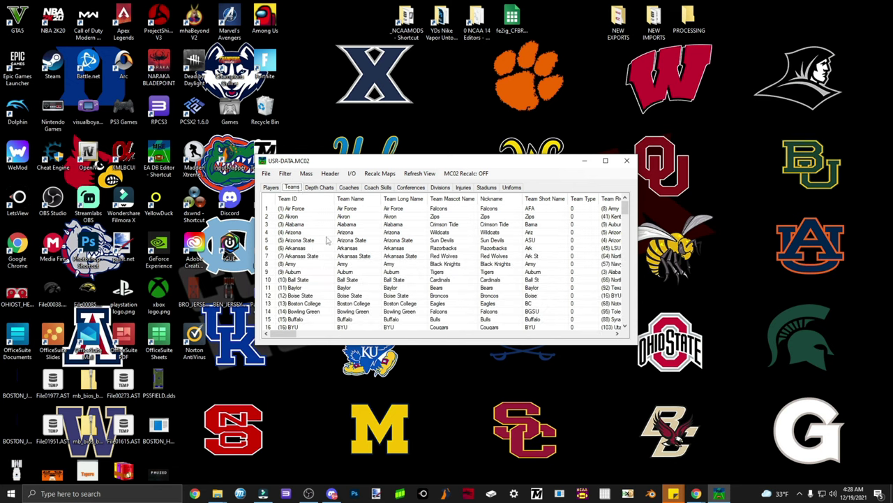
pyautogui.scroll(-2, 328, 241)
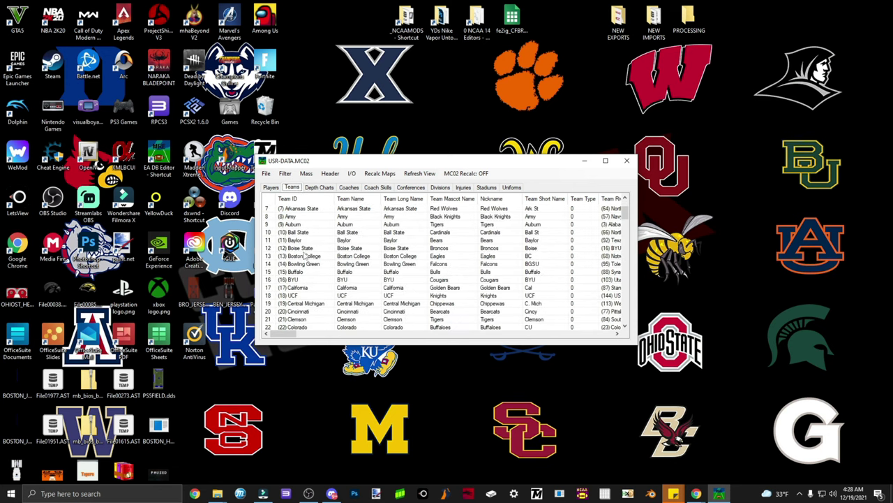
pyautogui.click(307, 256)
pyautogui.click(309, 257)
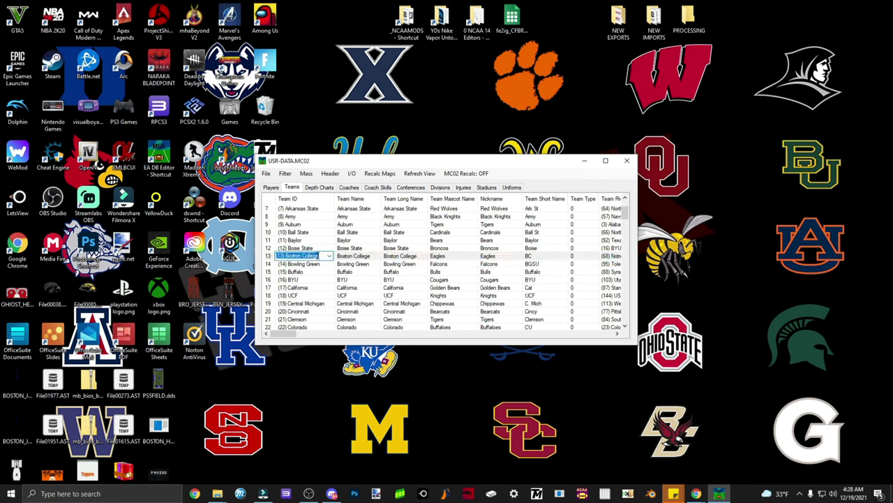
pyautogui.moveTo(321, 257); pyautogui.dragTo(285, 257)
pyautogui.write('Army')
pyautogui.press('BackSpace')
pyautogui.press('BackSpace')
pyautogui.write('SONY')
# - Set both the Team Name and the Team Long Name of team 13 to SONY
pyautogui.click(352, 256)
pyautogui.click(353, 255)
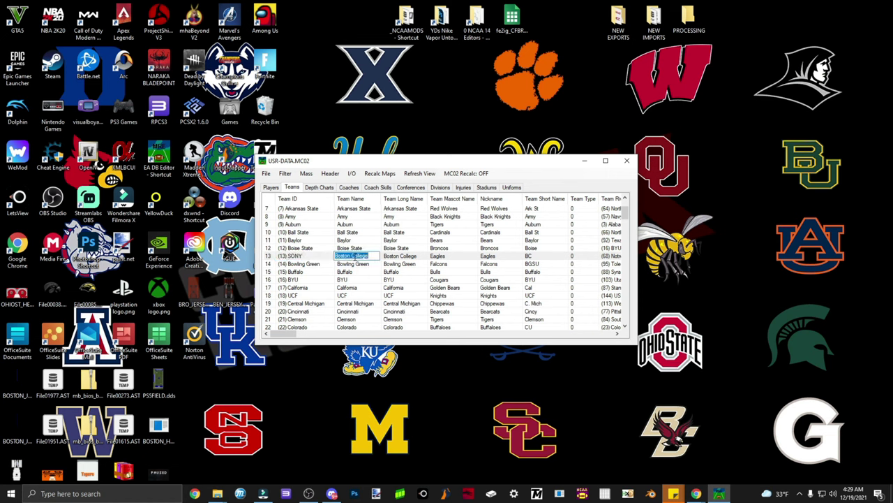
pyautogui.write('SONY')
pyautogui.click(392, 256)
pyautogui.click(393, 256)
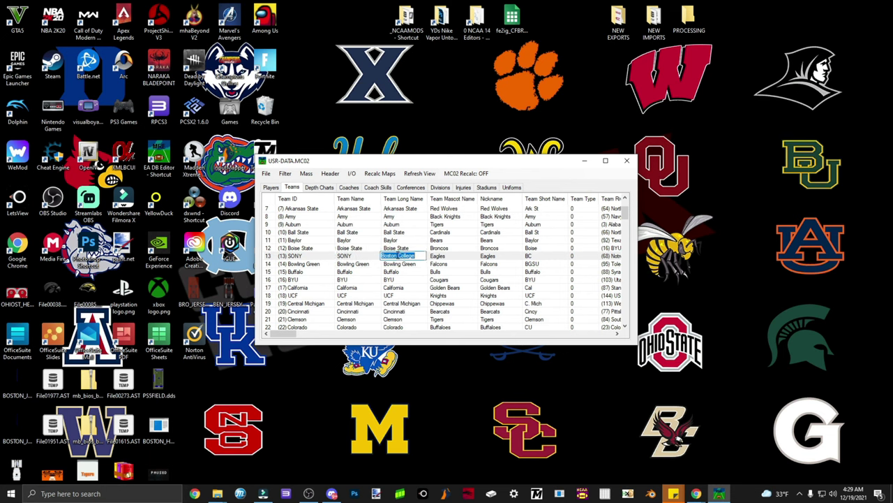
pyautogui.write('SONY')
# - Set the Team Mascot Name and the Nickname of team 13 to Playstation
pyautogui.click(444, 255)
pyautogui.click(444, 255)
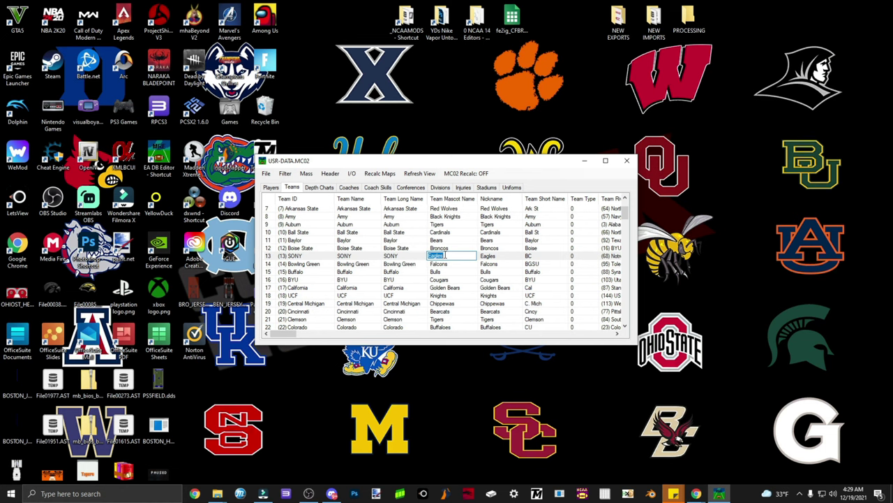
pyautogui.write('Playstation')
pyautogui.press('Tab')
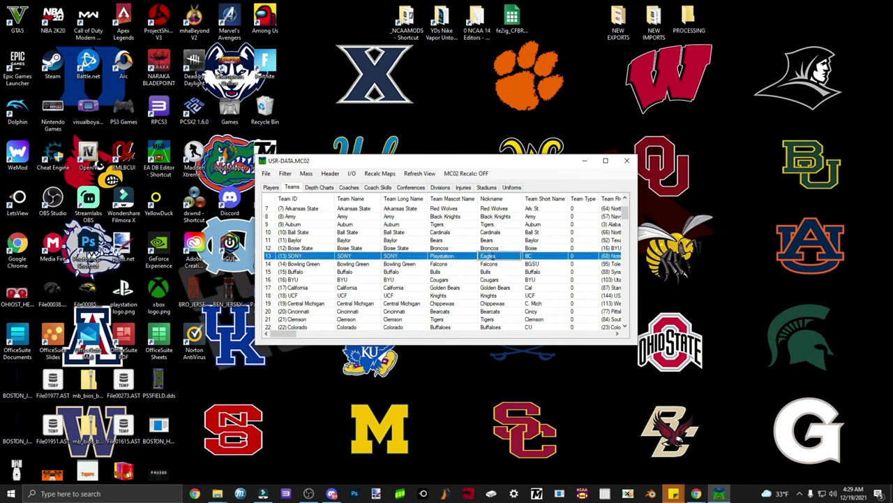
pyautogui.write('Plays')
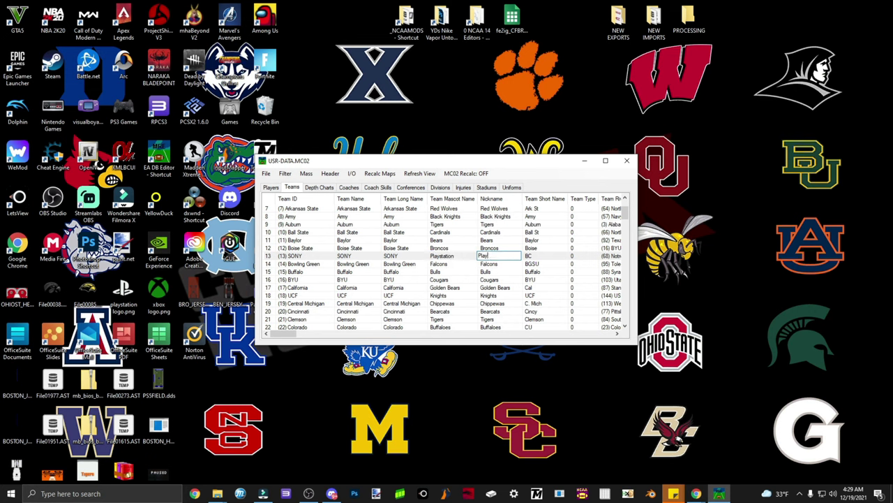
pyautogui.write('tation')
# - Set the Team Short Name of the SONY team to PS5
pyautogui.click(532, 258)
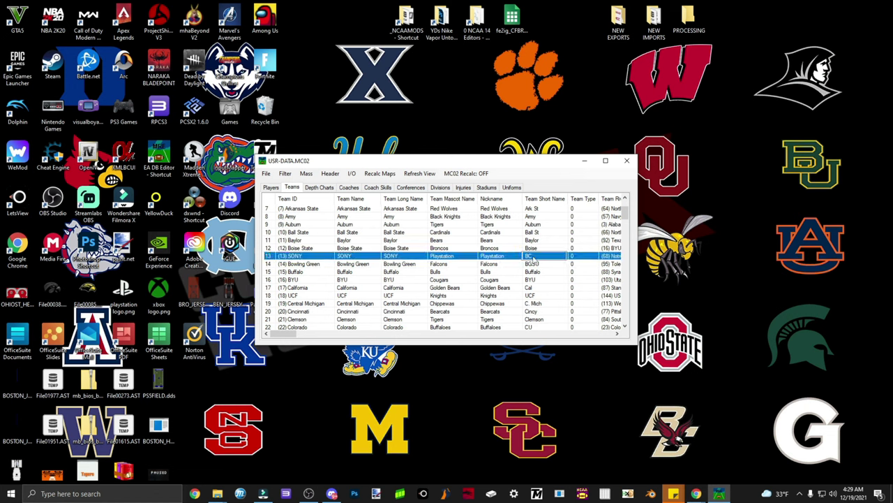
pyautogui.click(532, 257)
pyautogui.press('BackSpace')
pyautogui.press('BackSpace')
pyautogui.write('PS5')
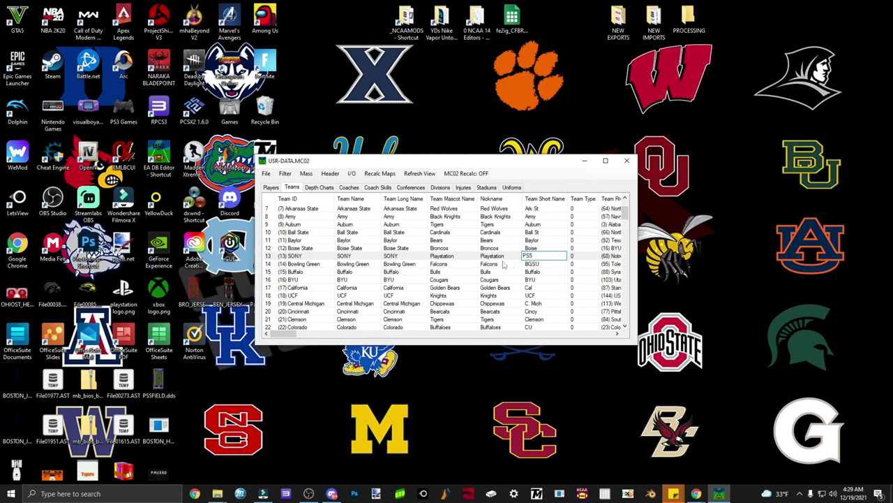
pyautogui.press('Return')
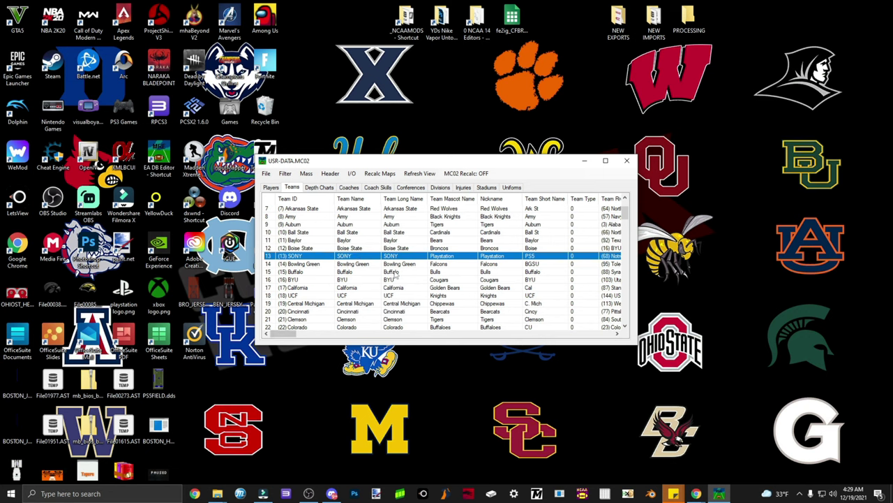
# - Examine the SONY team's row across the columns up to its colour values TBCR through TB2B
pyautogui.scroll(-2, 395, 273)
pyautogui.scroll(2, 393, 262)
pyautogui.moveTo(626, 212)
pyautogui.mouseDown()
pyautogui.moveTo(627, 233)
pyautogui.moveTo(627, 219)
pyautogui.mouseUp()
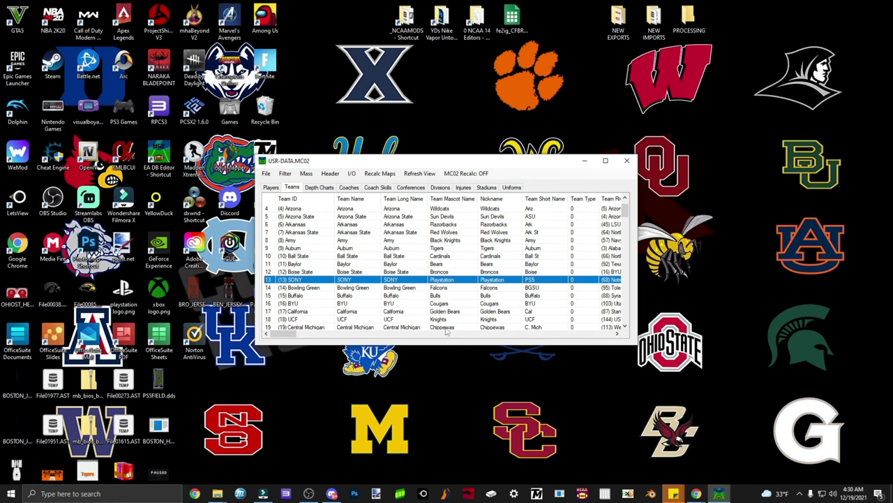
pyautogui.click(448, 271)
pyautogui.click(450, 282)
pyautogui.moveTo(291, 337)
pyautogui.mouseDown()
pyautogui.moveTo(349, 335)
pyautogui.moveTo(297, 335)
pyautogui.moveTo(321, 339)
pyautogui.mouseUp()
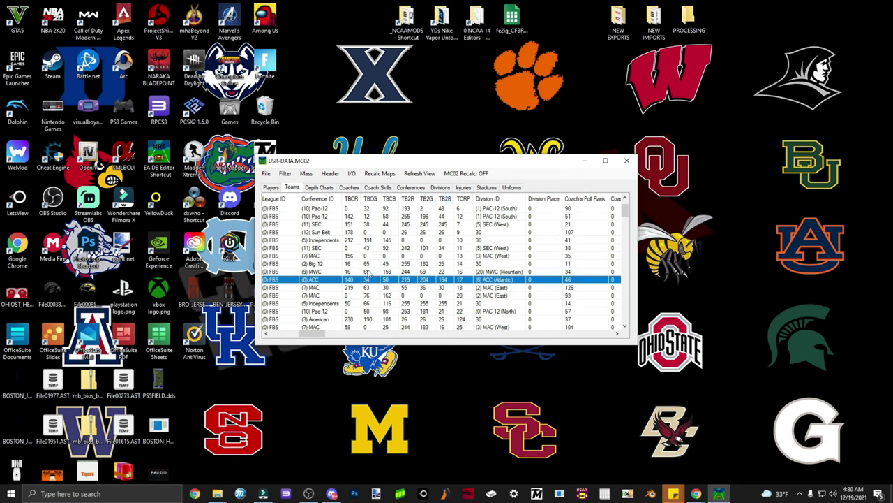
pyautogui.moveTo(321, 335); pyautogui.dragTo(315, 336)
pyautogui.moveTo(307, 336)
pyautogui.mouseDown()
pyautogui.moveTo(296, 336)
pyautogui.moveTo(321, 335)
pyautogui.mouseUp()
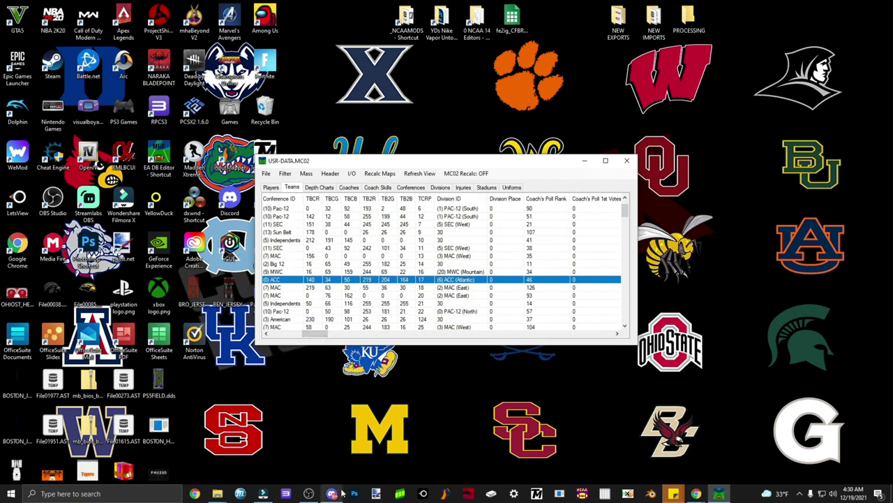
# - Switch to paint.net, expand the colour settings and set the primary colour to hex 000080
pyautogui.click(377, 493)
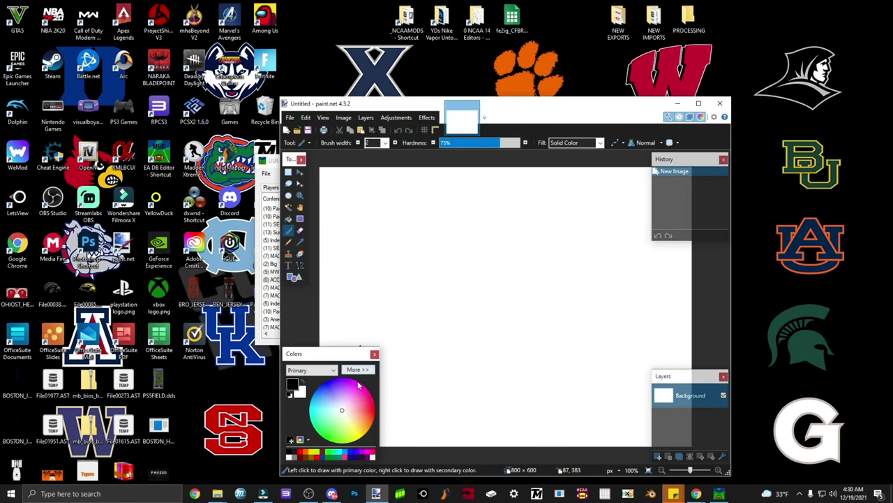
pyautogui.click(357, 369)
pyautogui.doubleClick(433, 387)
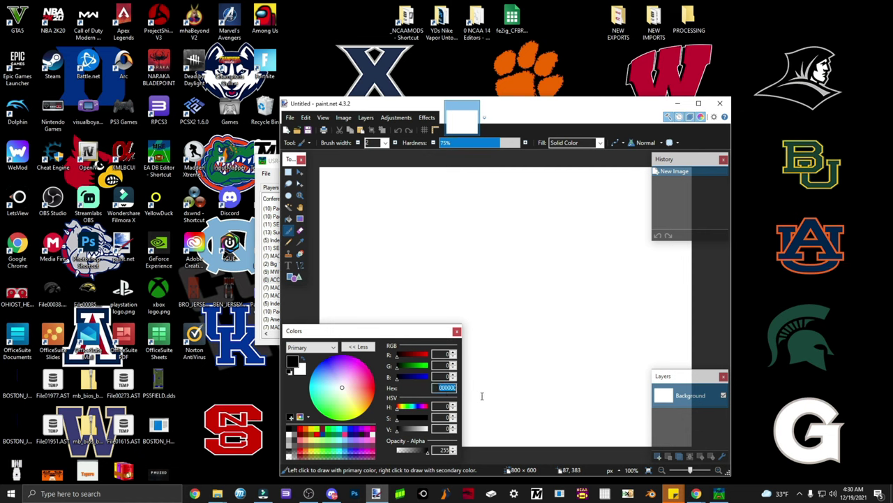
pyautogui.write('000080')
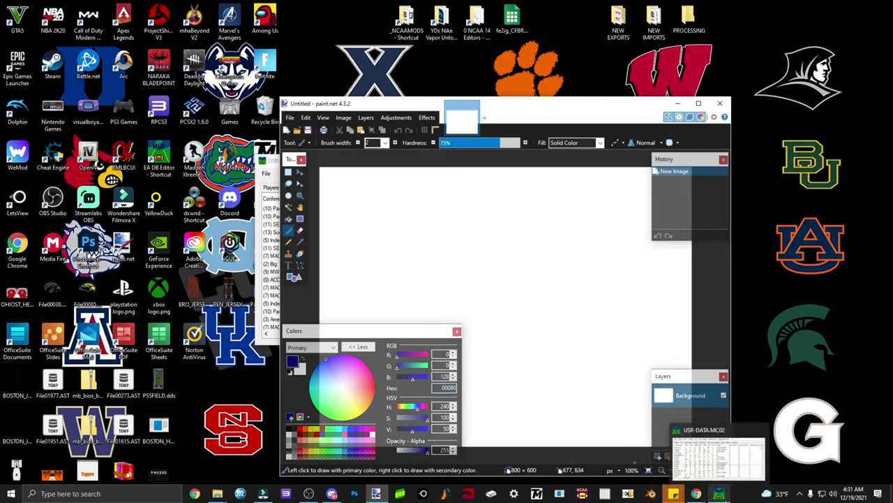
# - Return to the roster editor and set the SONY team's first colour to TBCR 0, TBCG 0 and TBCB 128
pyautogui.click(719, 493)
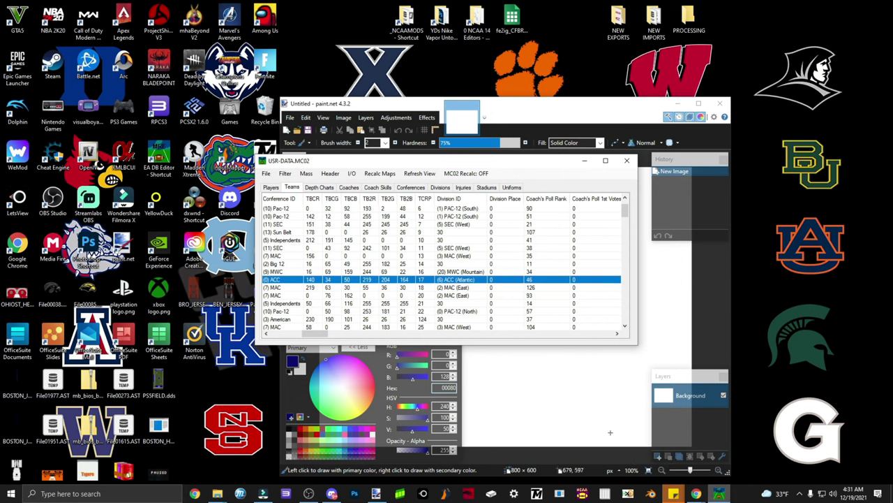
pyautogui.doubleClick(314, 279)
pyautogui.write('0')
pyautogui.press('Return')
pyautogui.doubleClick(328, 279)
pyautogui.write('0')
pyautogui.press('Return')
pyautogui.doubleClick(346, 279)
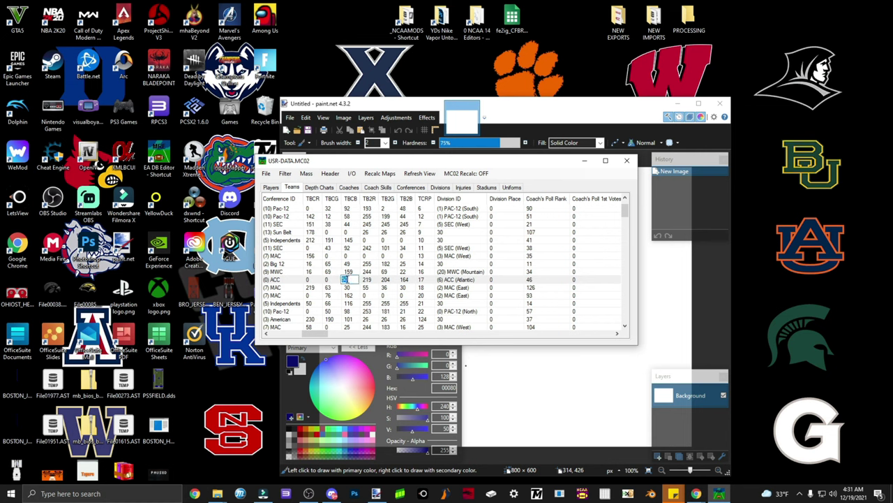
pyautogui.press('Return')
# - Set the SONY team's second colour to TB2R 0, TB2G 0 and TB2B 128
pyautogui.doubleClick(367, 279)
pyautogui.write('0')
pyautogui.press('Return')
pyautogui.doubleClick(384, 280)
pyautogui.write('0')
pyautogui.press('Return')
pyautogui.doubleClick(403, 279)
pyautogui.press('Return')
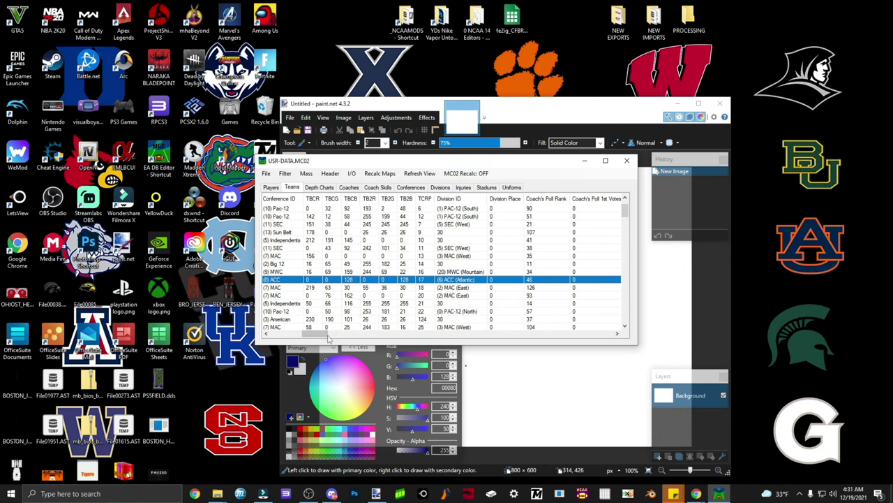
# - Examine the SONY team's remaining columns, including the UDBC value, the colour values and the team ratings
pyautogui.moveTo(325, 337); pyautogui.dragTo(629, 331)
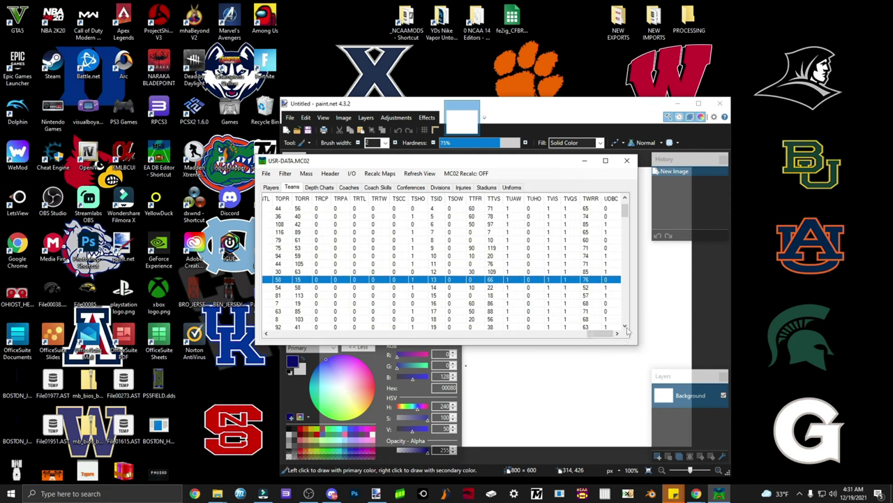
pyautogui.doubleClick(606, 280)
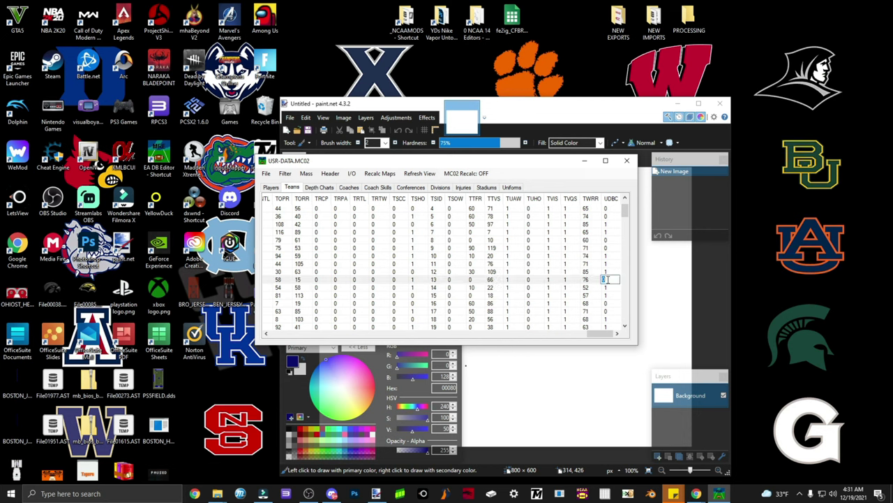
pyautogui.press('Return')
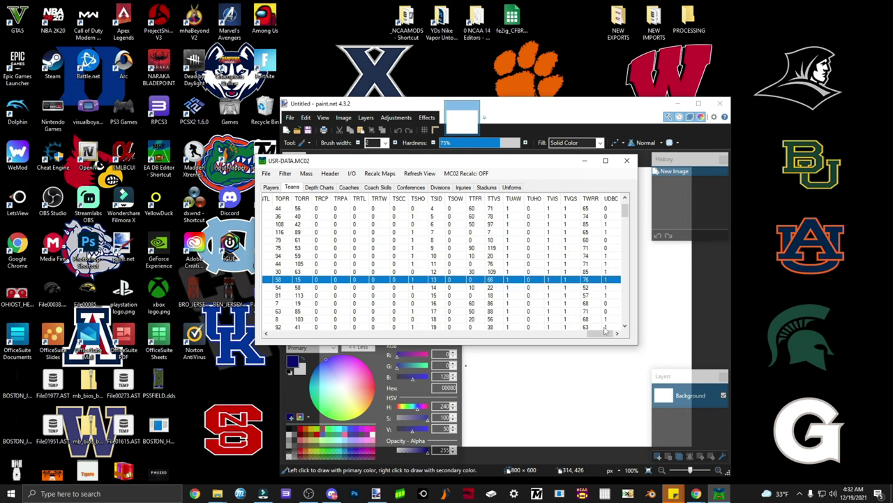
pyautogui.moveTo(605, 332); pyautogui.dragTo(311, 341)
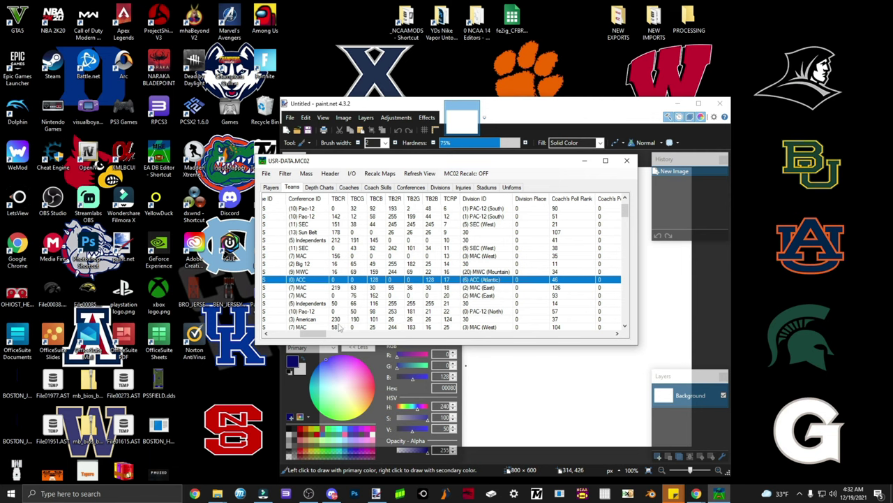
pyautogui.moveTo(320, 336); pyautogui.dragTo(356, 337)
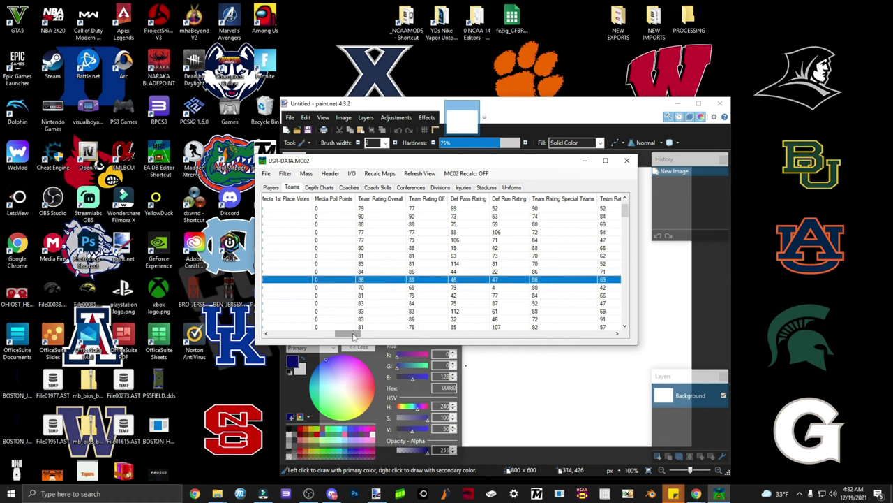
pyautogui.moveTo(353, 336); pyautogui.dragTo(436, 335)
# - Look through the roster's other tables, from depth charts and coaches to stadiums and uniforms, and return to the teams table
pyautogui.click(319, 187)
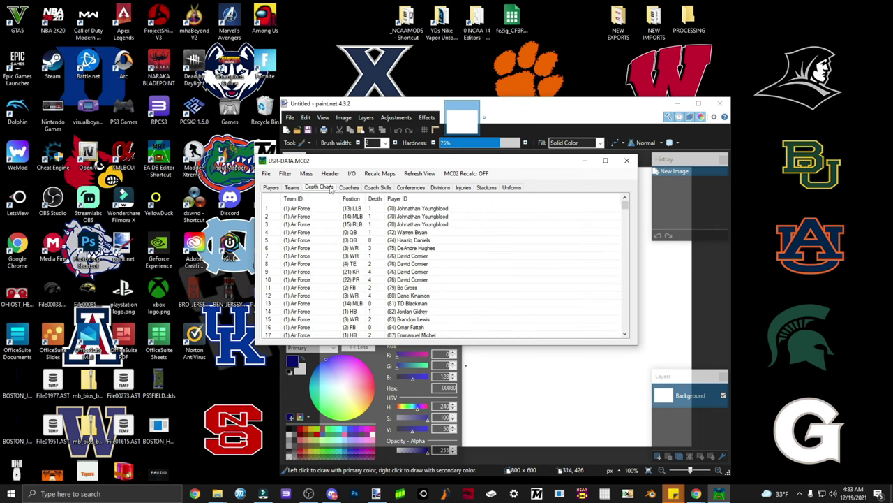
pyautogui.click(349, 188)
pyautogui.click(378, 187)
pyautogui.click(410, 187)
pyautogui.click(439, 187)
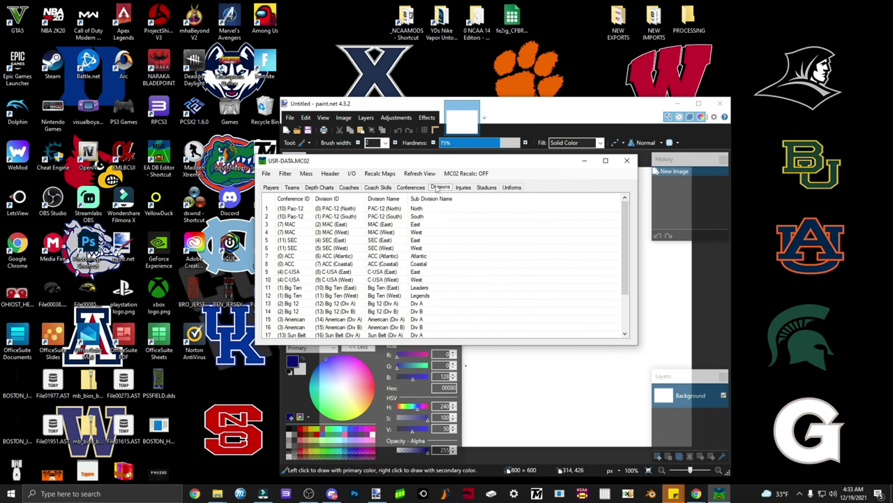
pyautogui.click(463, 187)
pyautogui.click(487, 187)
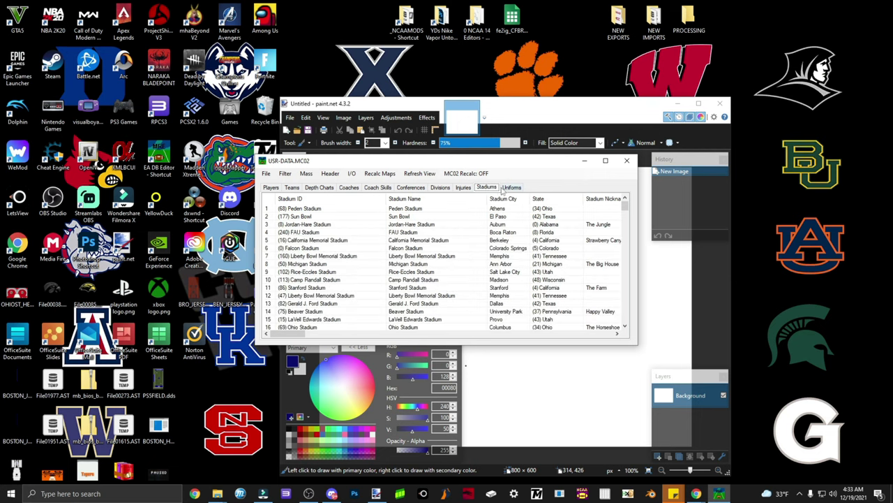
pyautogui.click(463, 187)
pyautogui.click(487, 187)
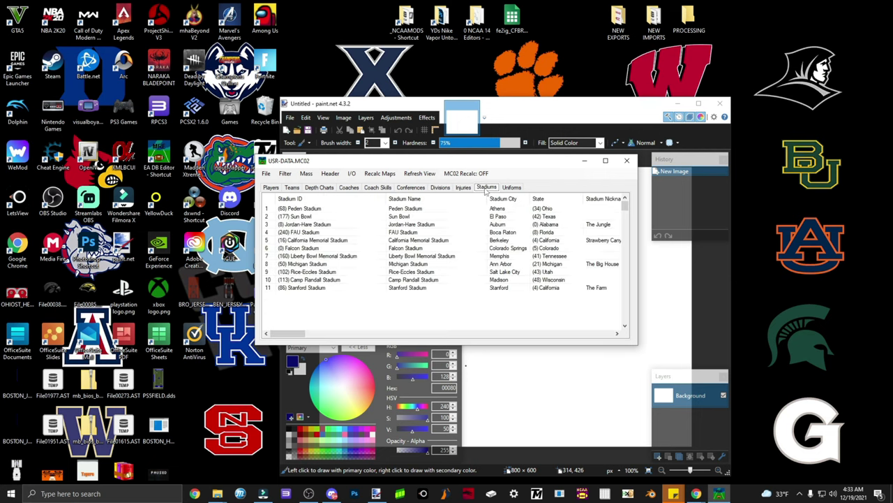
pyautogui.click(511, 187)
pyautogui.click(487, 187)
pyautogui.click(463, 187)
pyautogui.click(440, 187)
pyautogui.click(410, 187)
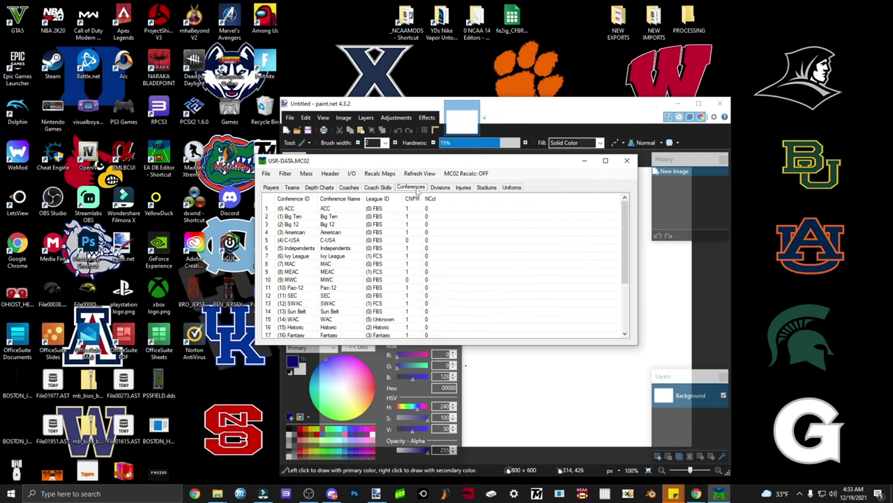
pyautogui.click(378, 187)
pyautogui.click(349, 187)
pyautogui.click(319, 187)
pyautogui.click(291, 187)
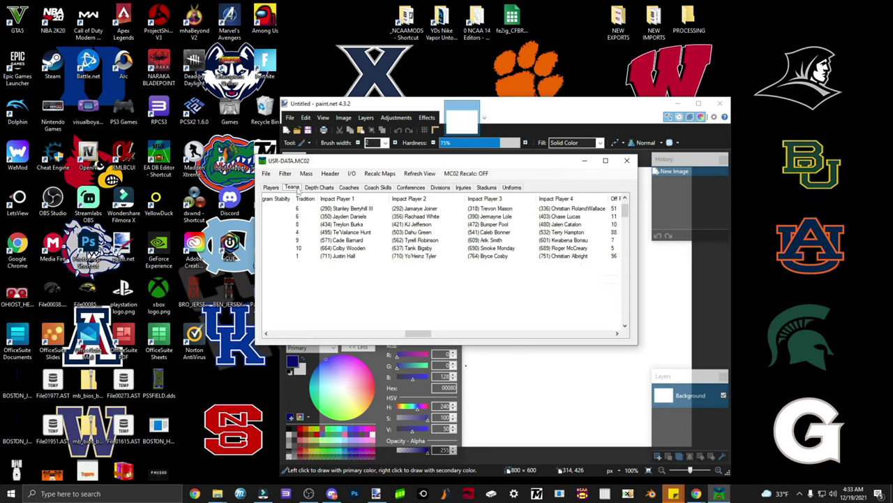
# - Look through the roster's players table, compare it with the teams table, and examine the players' equipment columns
pyautogui.click(271, 187)
pyautogui.moveTo(291, 336); pyautogui.dragTo(297, 338)
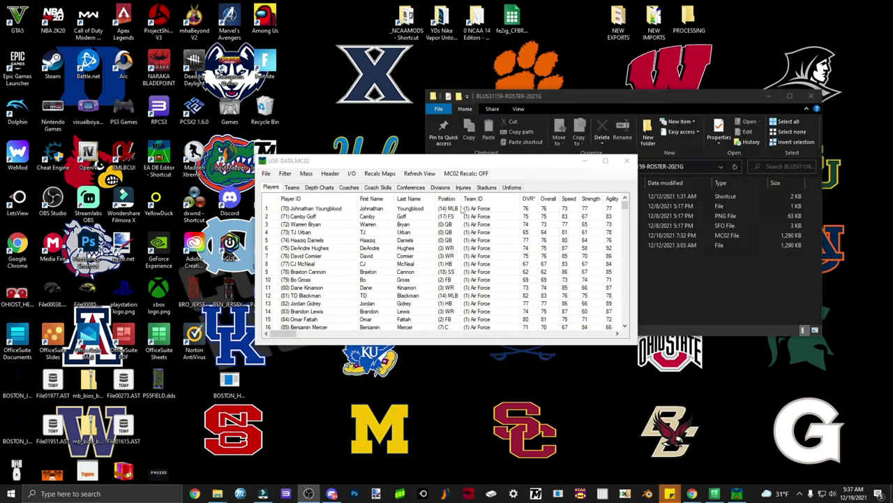
pyautogui.click(291, 188)
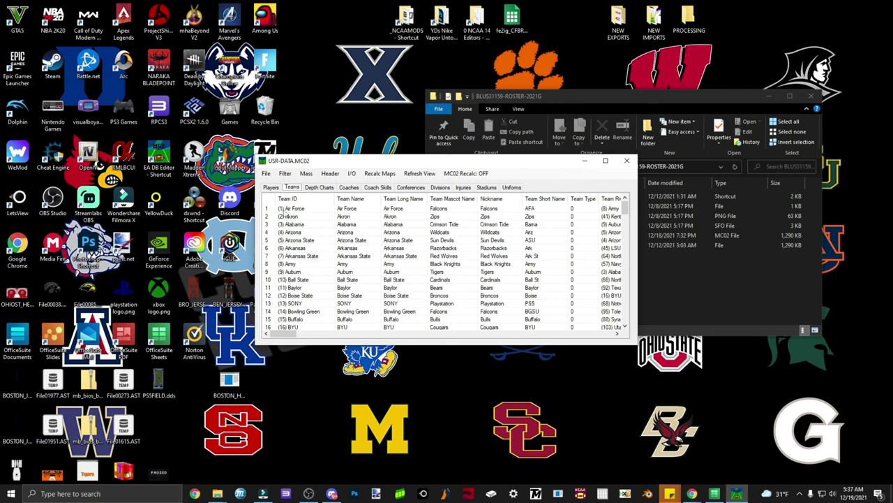
pyautogui.click(271, 189)
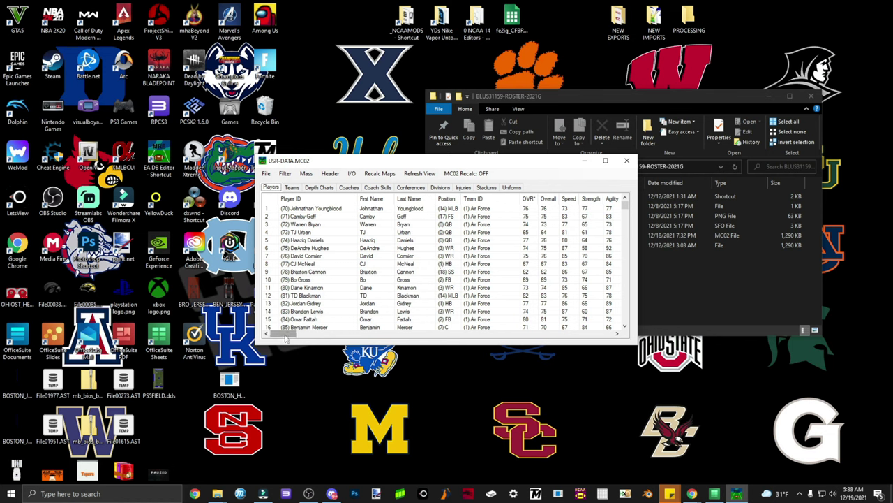
pyautogui.moveTo(285, 338); pyautogui.dragTo(504, 334)
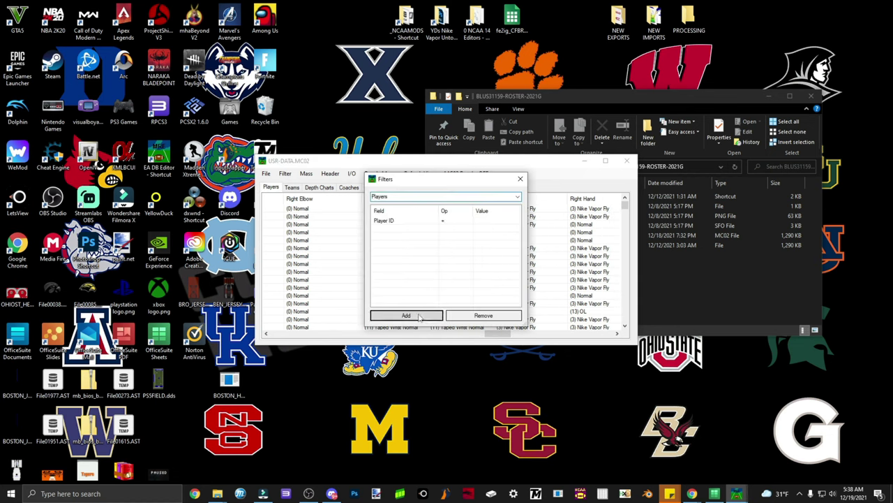
# - Filter the players table by Team ID 13, the SONY team, and look over its players' equipment columns
pyautogui.click(429, 222)
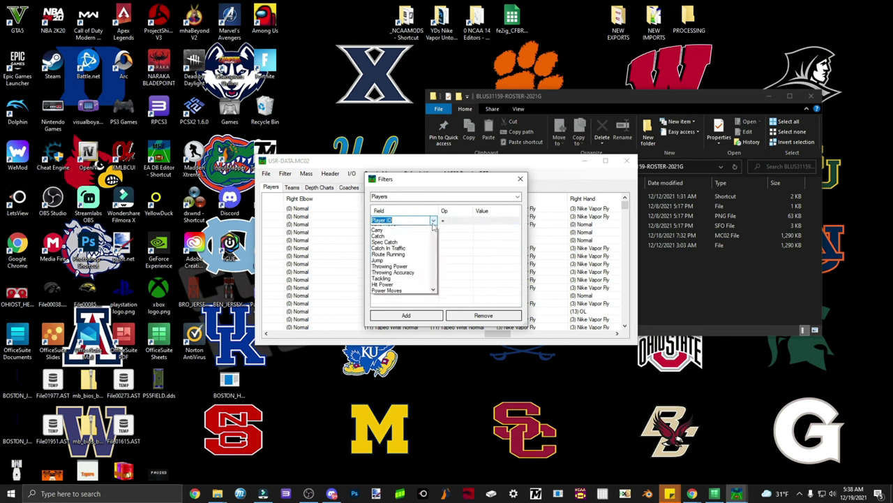
pyautogui.click(422, 250)
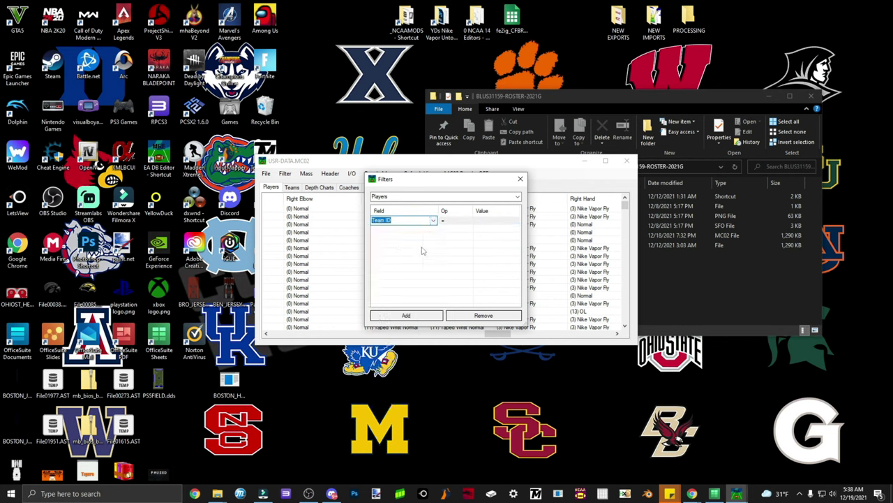
pyautogui.click(487, 220)
pyautogui.click(511, 221)
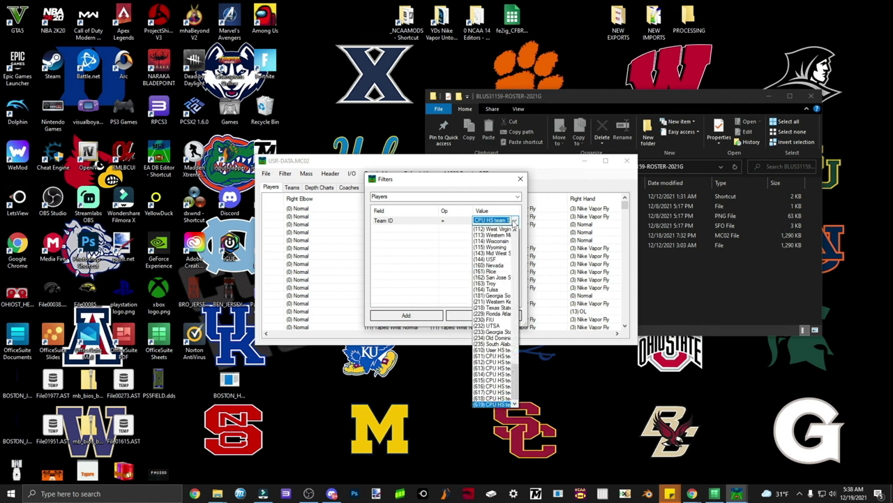
pyautogui.moveTo(517, 380); pyautogui.dragTo(530, 257)
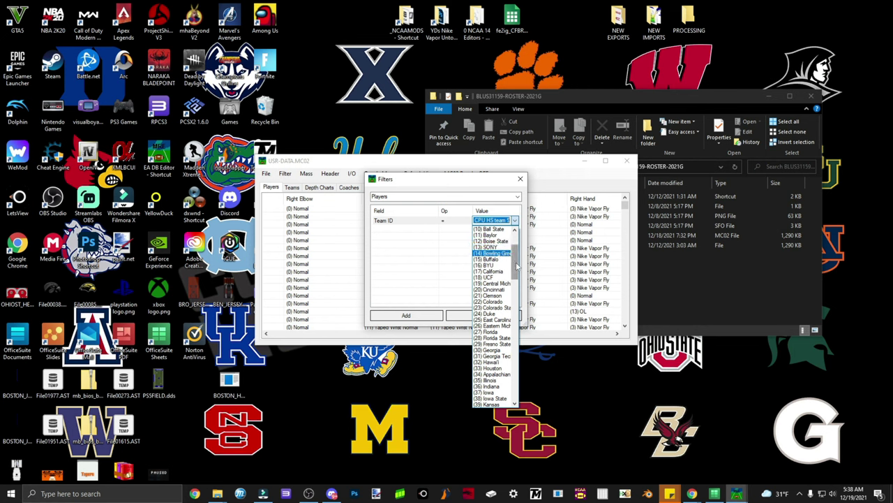
pyautogui.scroll(1, 517, 266)
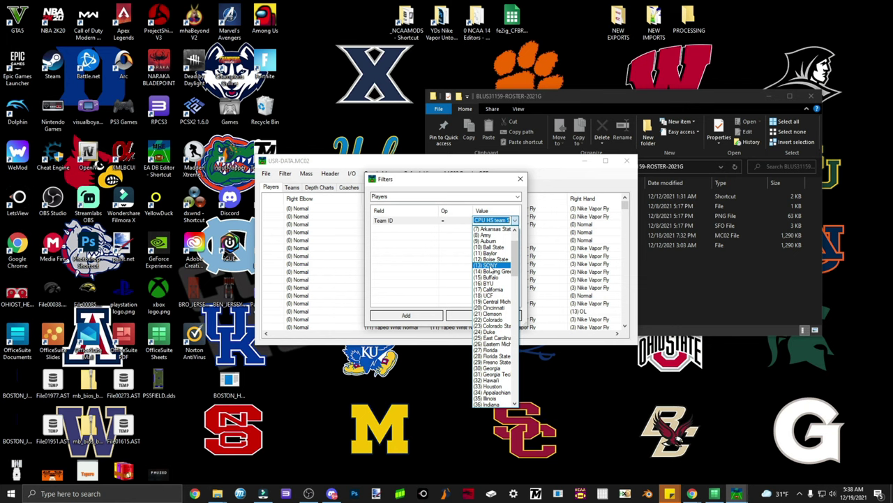
pyautogui.click(489, 266)
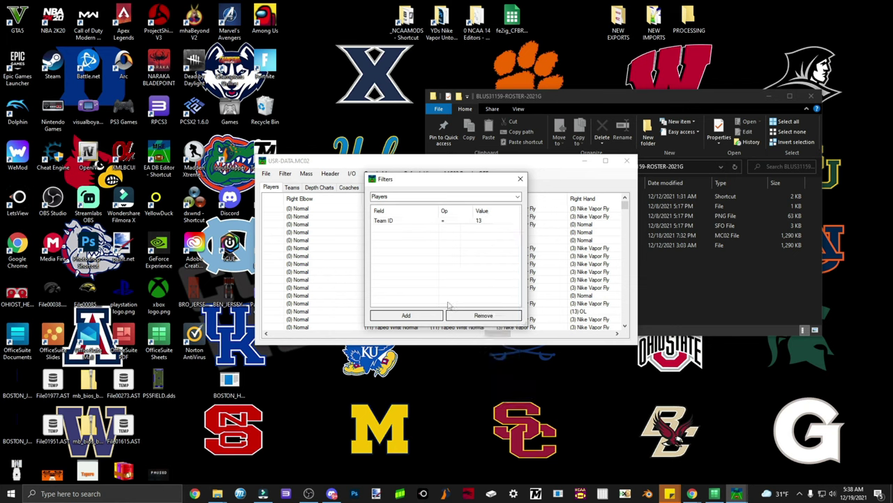
pyautogui.click(520, 181)
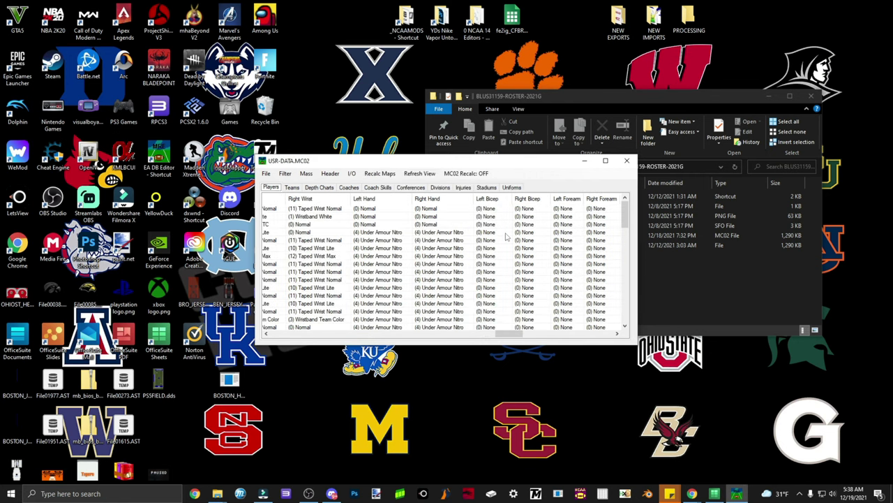
pyautogui.moveTo(503, 335); pyautogui.dragTo(565, 335)
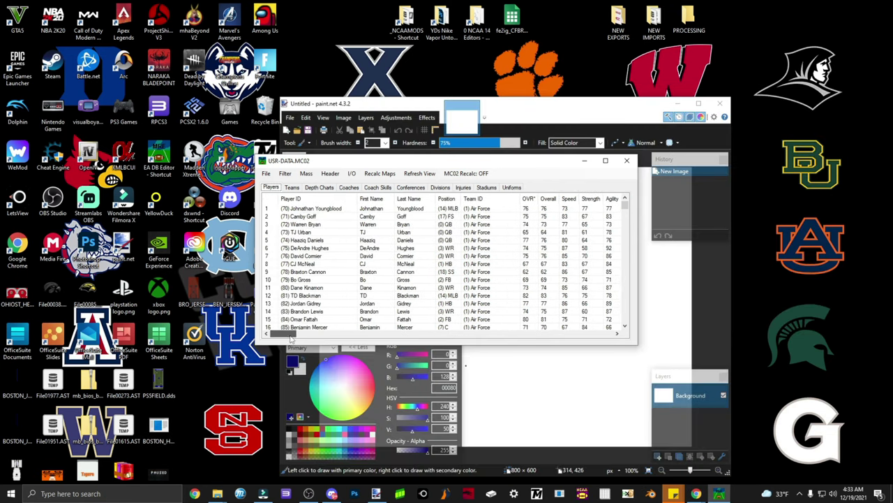
# - Close the USR-DATA.MC02 roster file and switch to the BLUS31159-ROSTER-2021G save folder
pyautogui.click(266, 174)
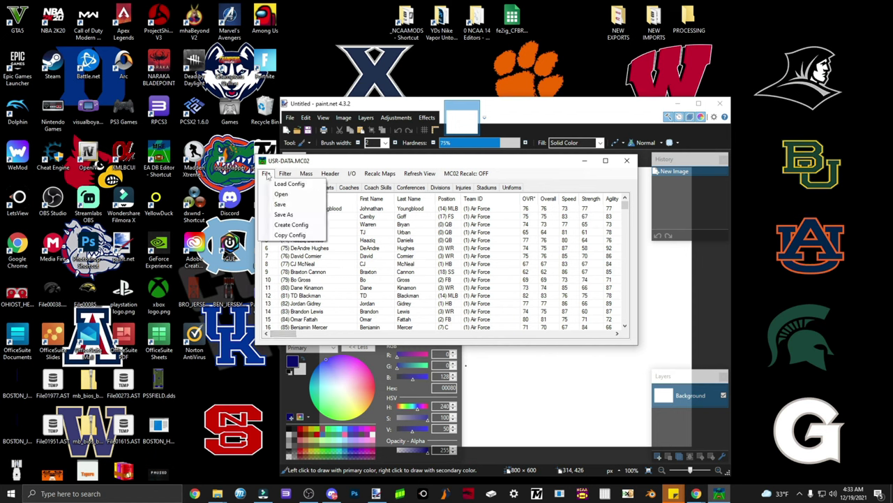
pyautogui.click(322, 170)
pyautogui.click(266, 174)
pyautogui.click(627, 162)
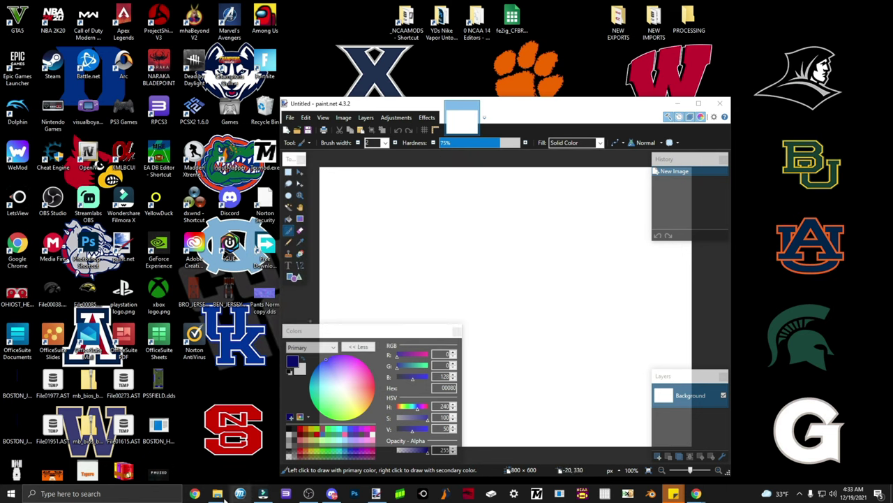
pyautogui.moveTo(217, 495)
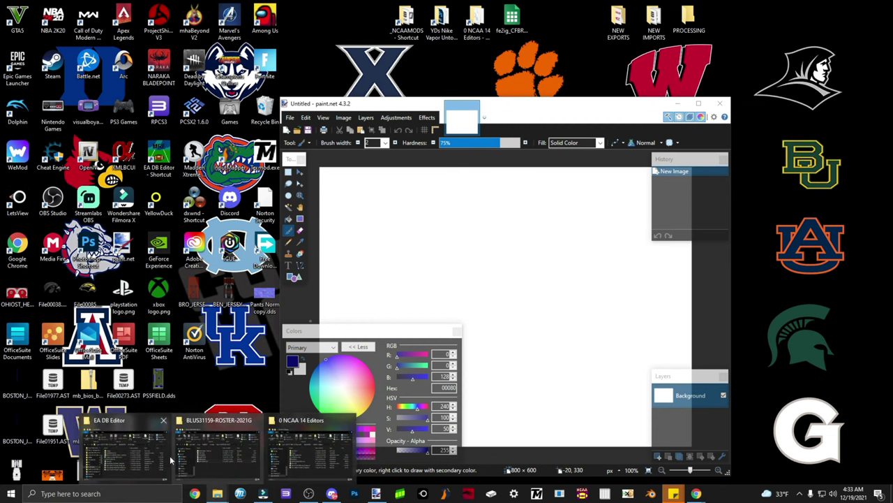
pyautogui.moveTo(184, 457)
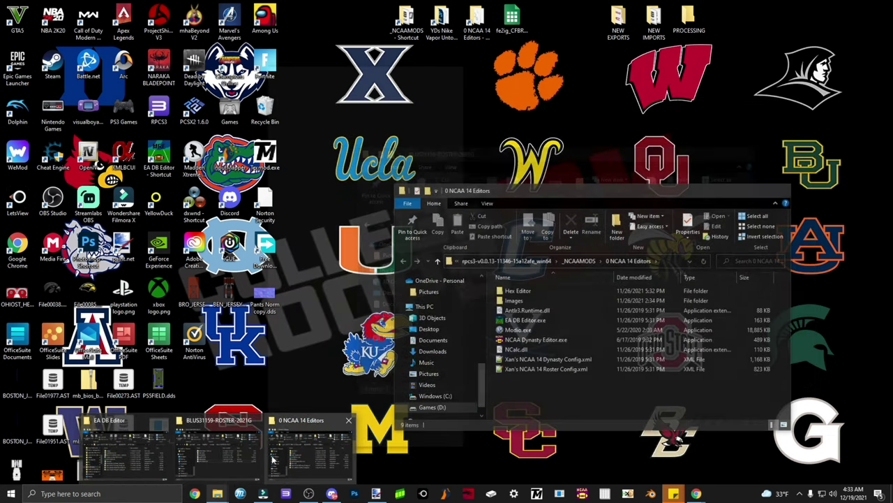
pyautogui.click(202, 454)
# - Rename USR-DATA.MC02 to USR-DATA, removing its file extension and accepting the extension change
pyautogui.click(595, 303)
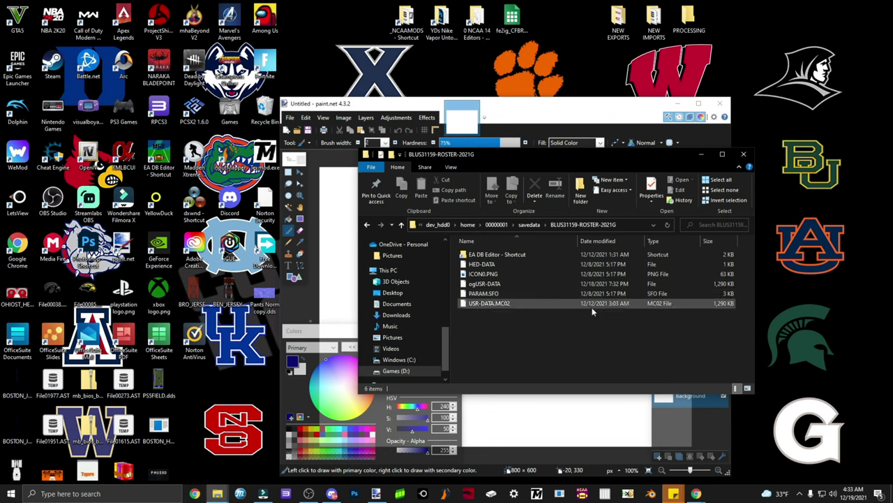
pyautogui.rightClick(501, 304)
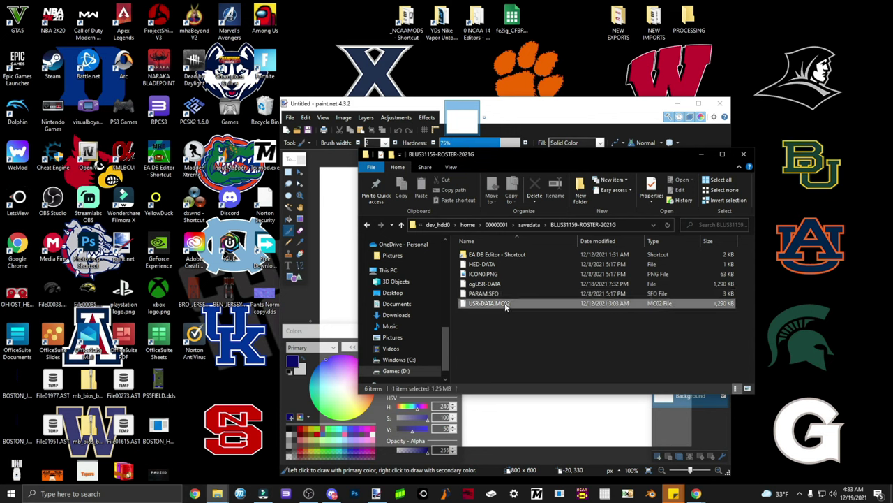
pyautogui.click(538, 464)
pyautogui.press('End')
pyautogui.press('BackSpace')
pyautogui.press('BackSpace')
pyautogui.press('BackSpace')
pyautogui.press('BackSpace')
pyautogui.press('BackSpace')
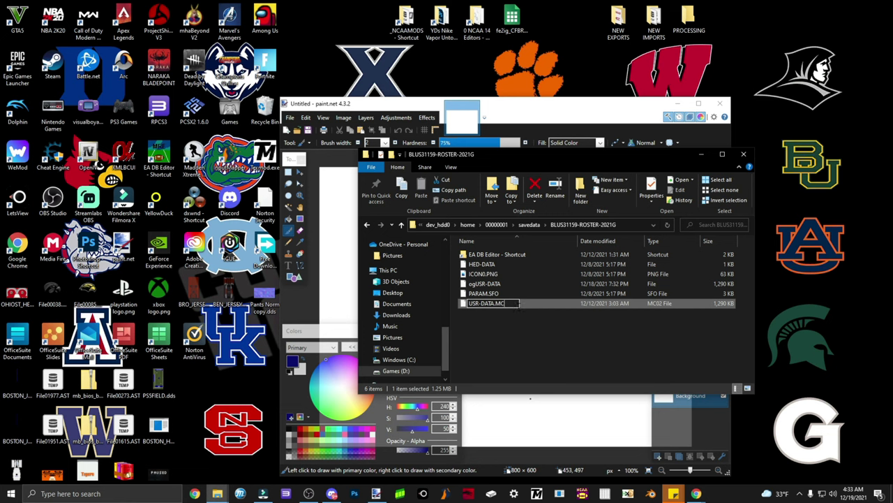
pyautogui.press('Return')
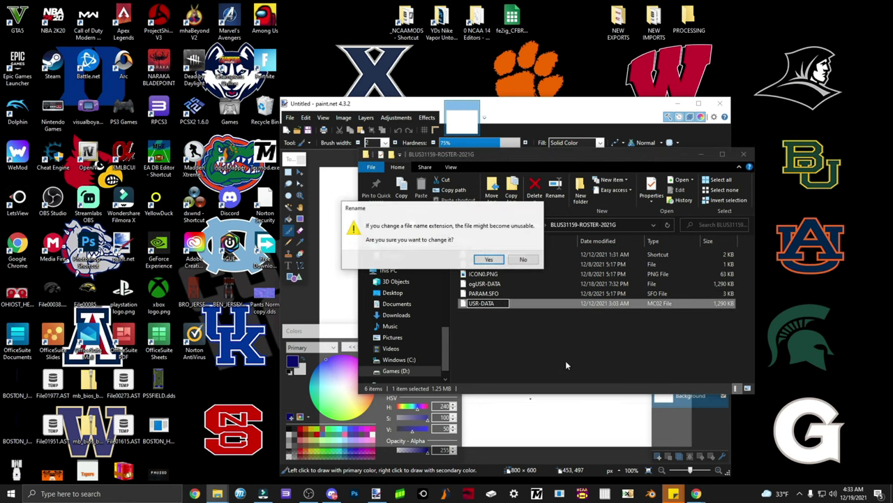
pyautogui.click(489, 260)
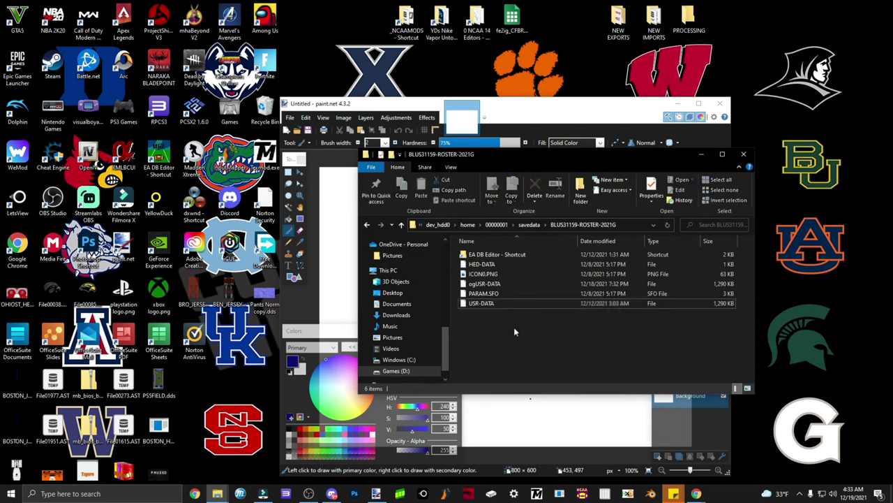
# - Rename the USR-DATA file to XUSR-DATAX
pyautogui.rightClick(480, 285)
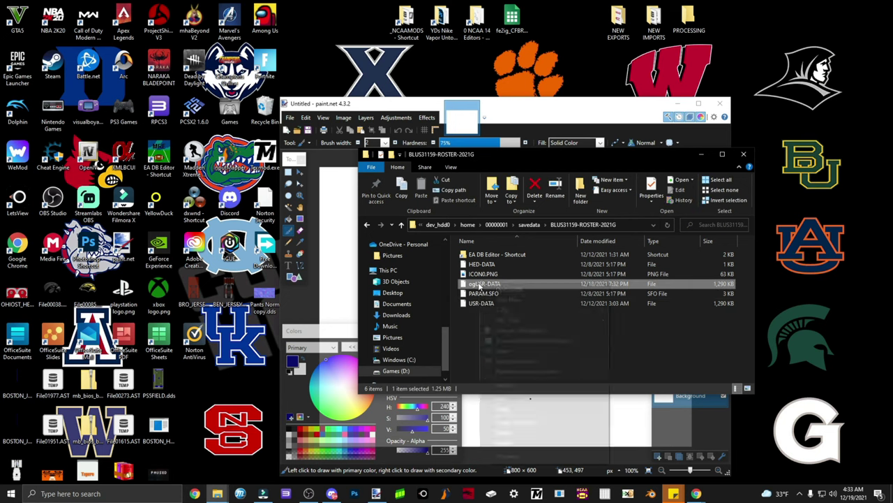
pyautogui.click(515, 443)
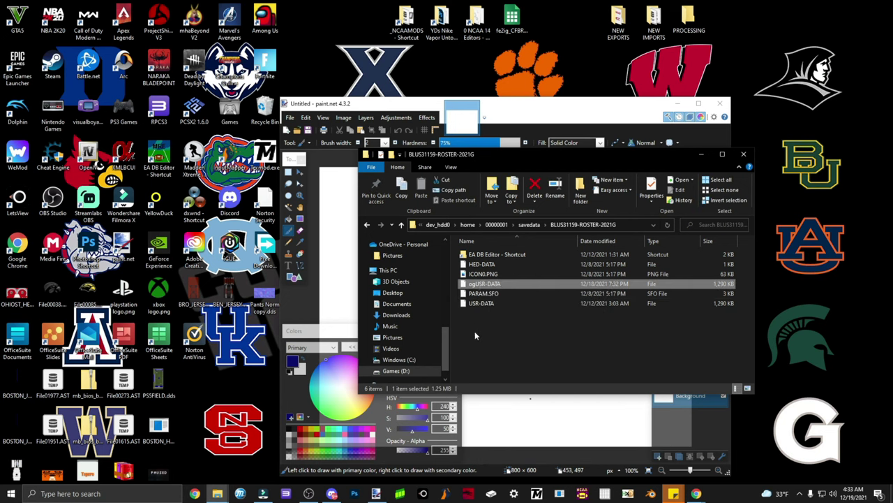
pyautogui.click(474, 304)
pyautogui.rightClick(474, 308)
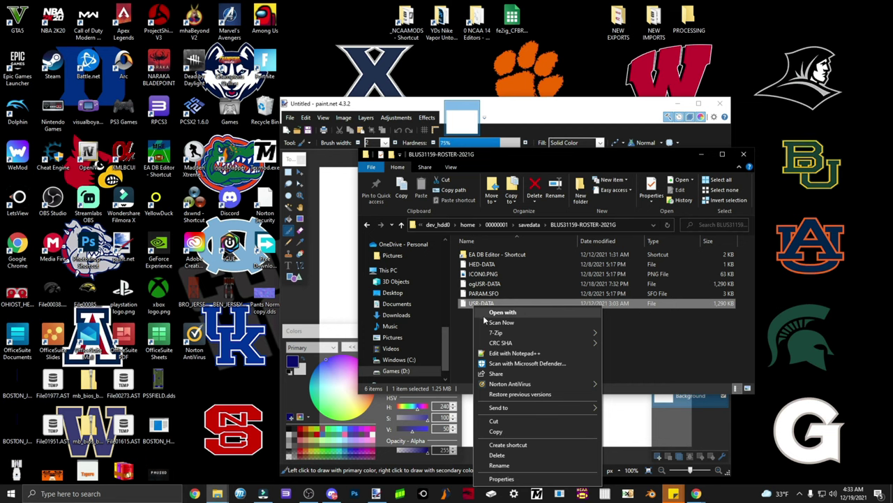
pyautogui.click(515, 465)
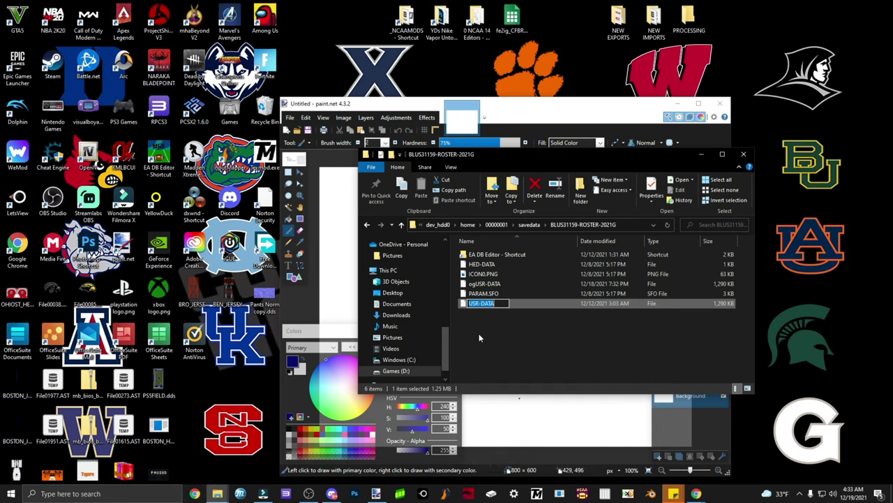
pyautogui.click(469, 304)
pyautogui.write('o')
pyautogui.press('Return')
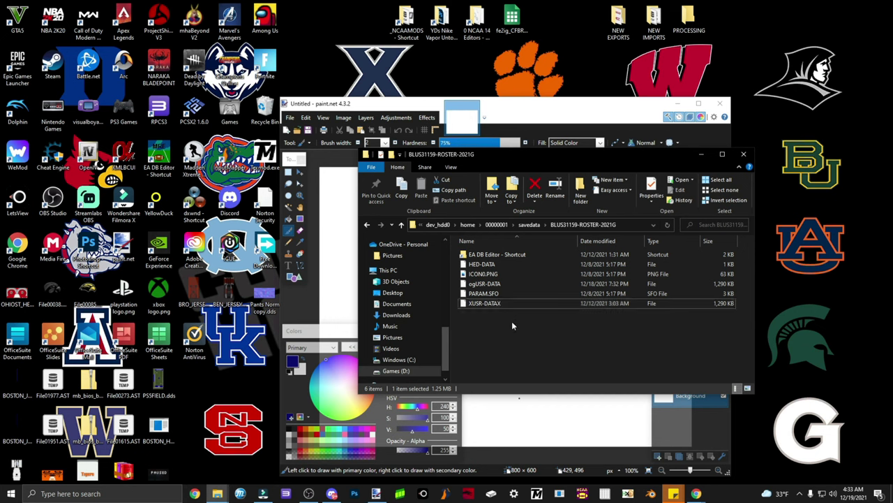
# - Rename the ogUSR-DATA file to USR-DATA and minimise the save folder window
pyautogui.rightClick(487, 287)
pyautogui.click(511, 443)
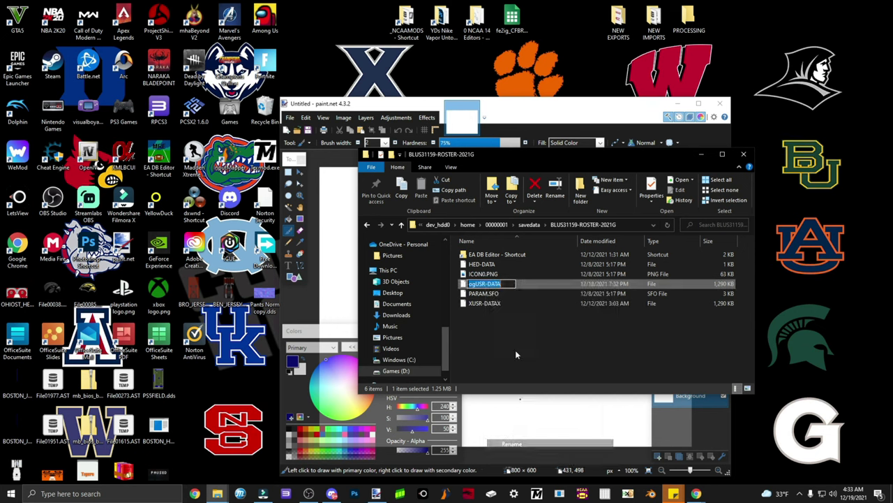
pyautogui.click(479, 285)
pyautogui.press('BackSpace')
pyautogui.press('BackSpace')
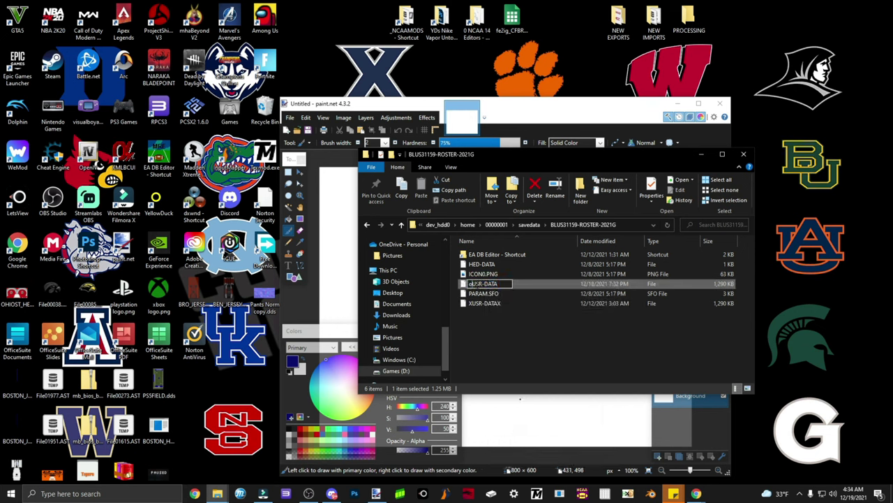
pyautogui.press('Return')
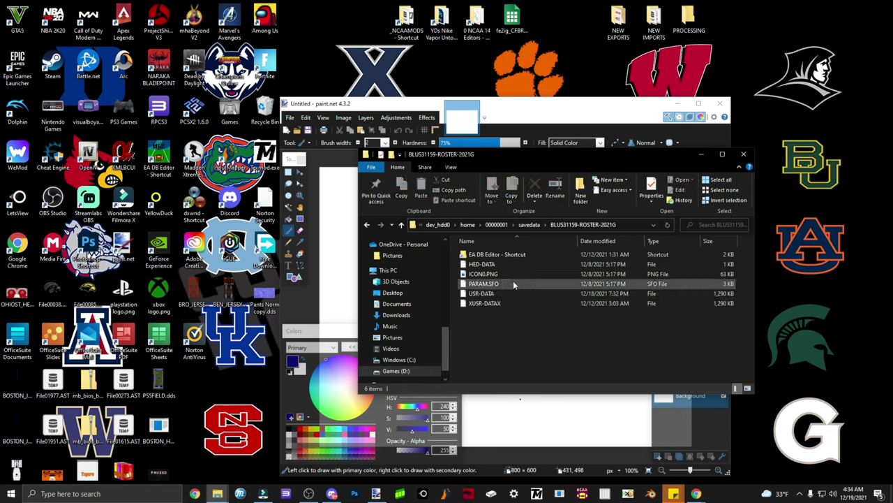
pyautogui.click(701, 154)
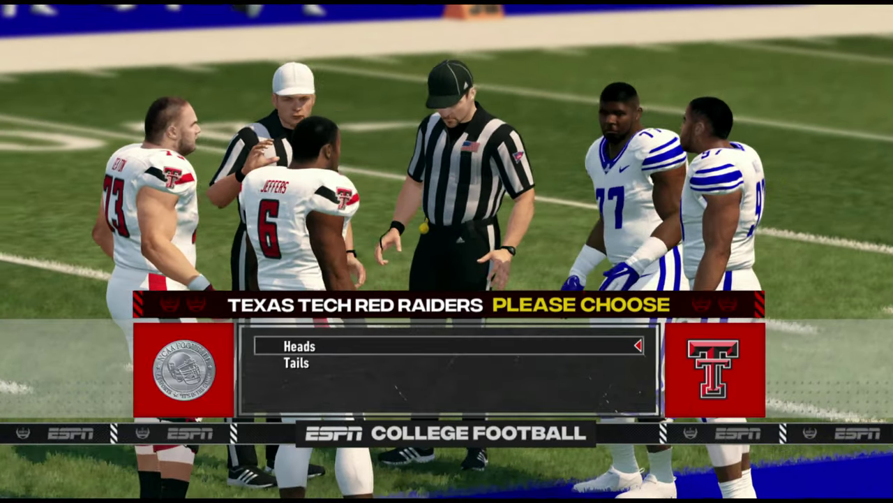
pyautogui.press('Down')
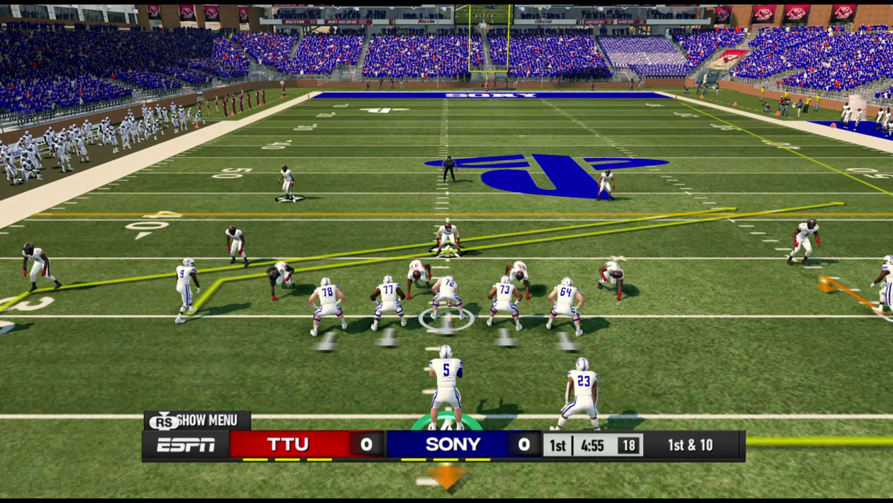
pyautogui.press('x')
pyautogui.press('Return')
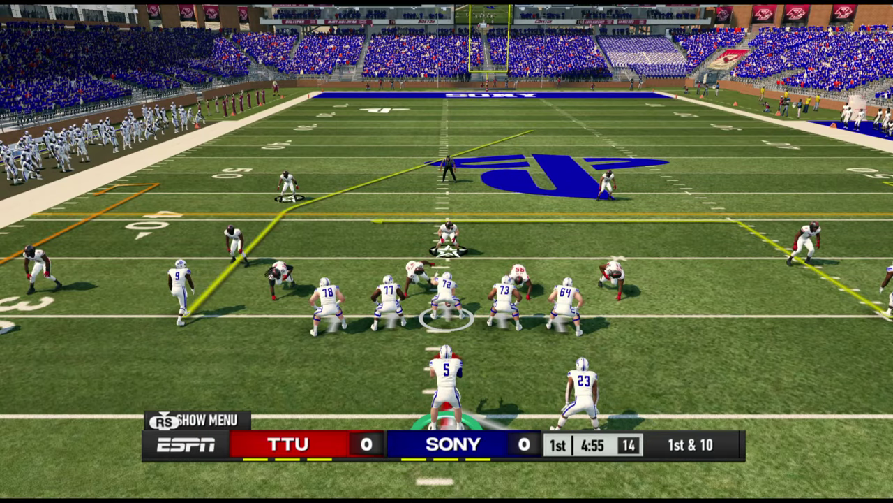
pyautogui.press('space')
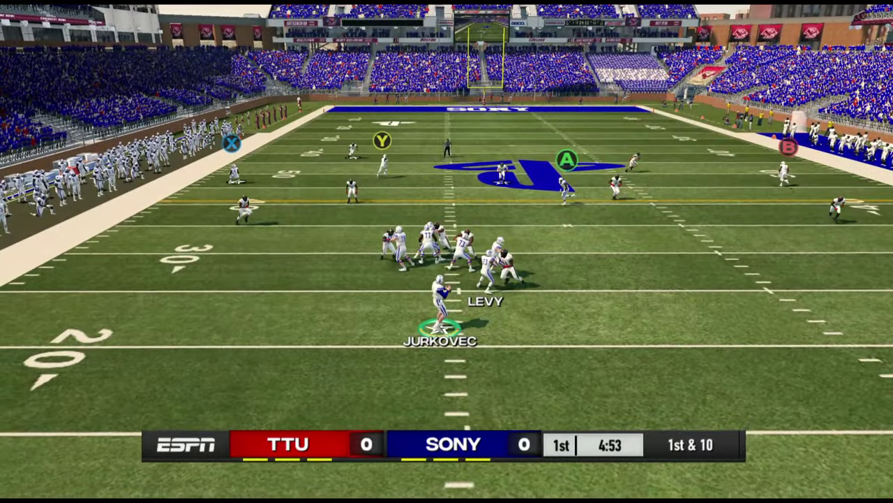
pyautogui.press('y')
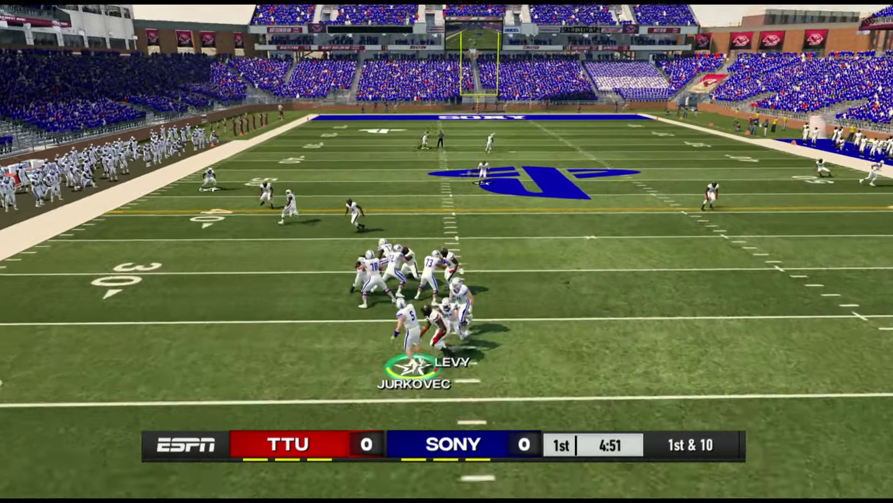